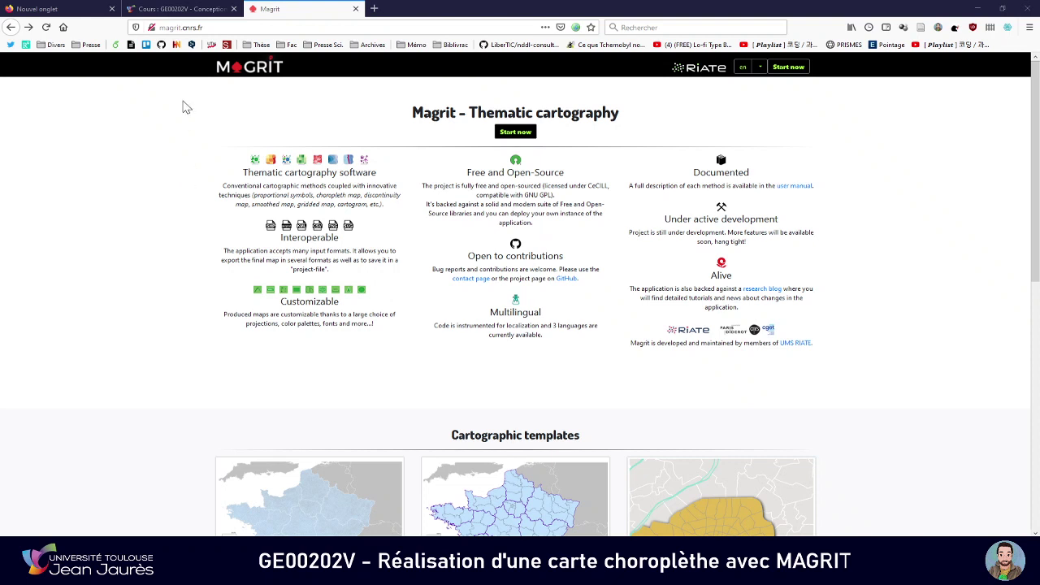
- Search the web for "magrit" in a new tab and look over the Magrit thematic cartography home page
{"action": "key", "text": "ctrl+l"}
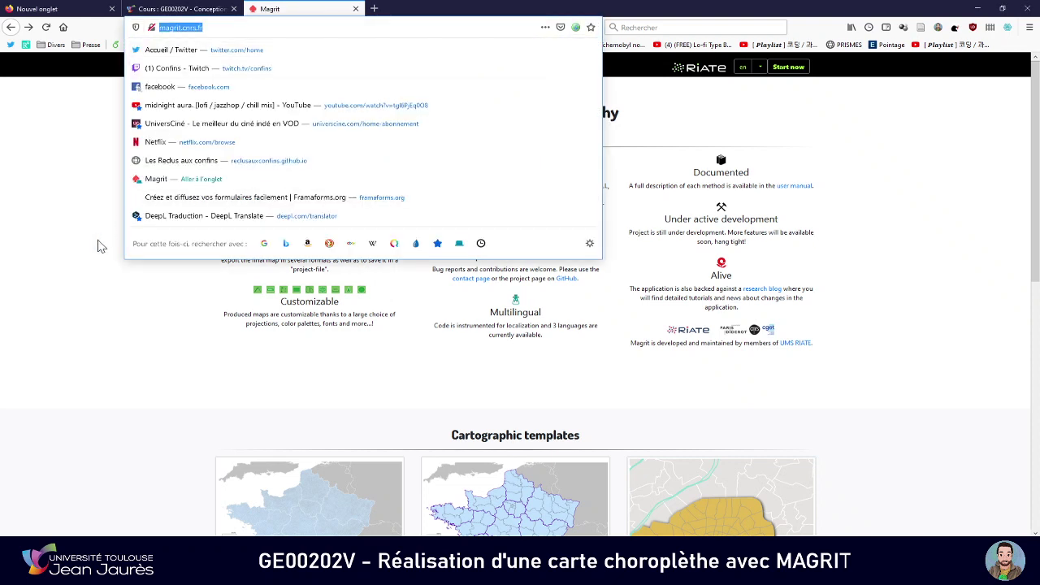
{"action": "left_click", "coordinate": [95, 247]}
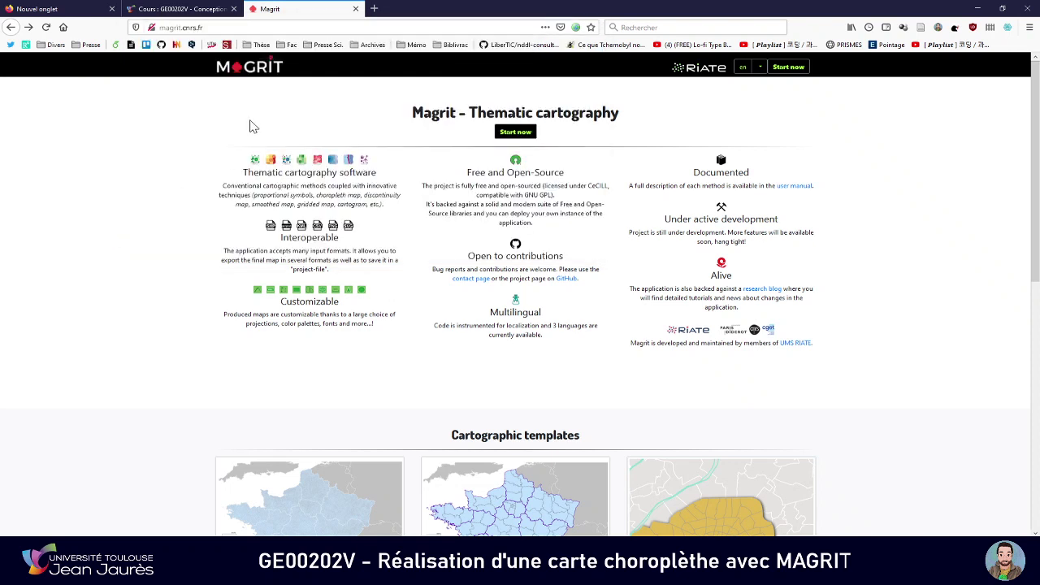
{"action": "left_click", "coordinate": [375, 9]}
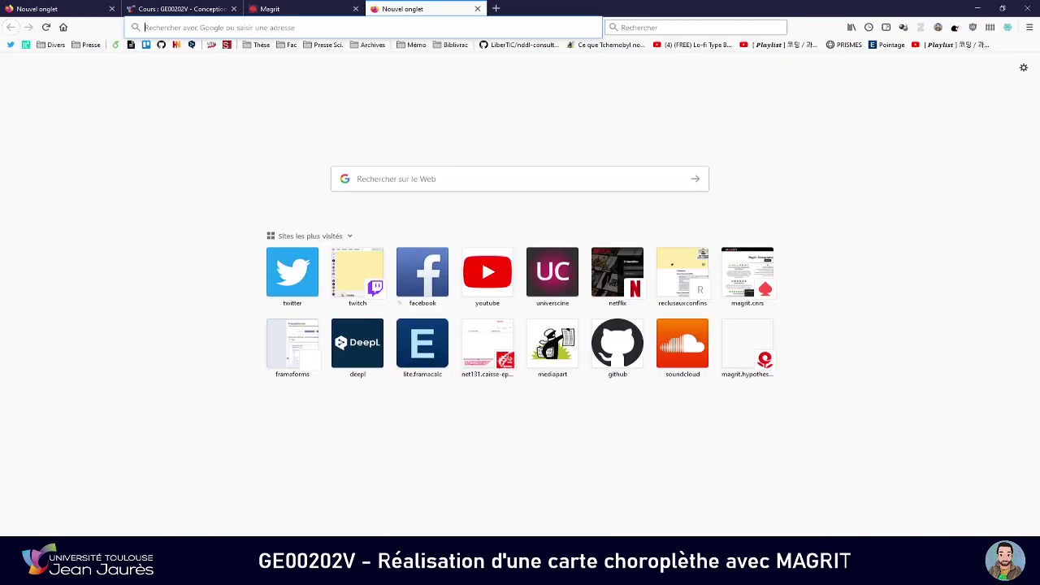
{"action": "left_click", "coordinate": [694, 27]}
{"action": "type", "text": "magrit"}
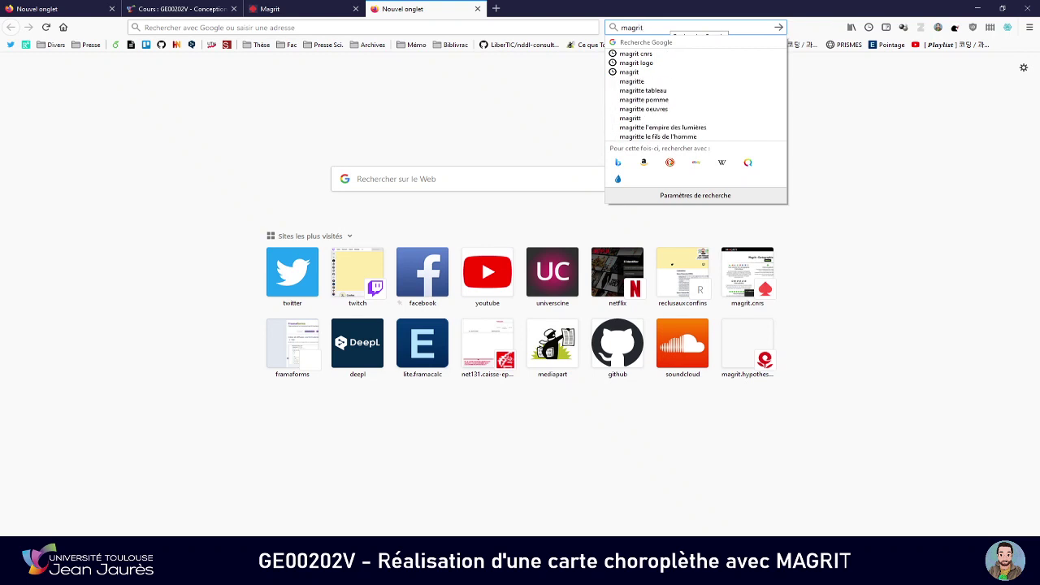
{"action": "key", "text": "Return"}
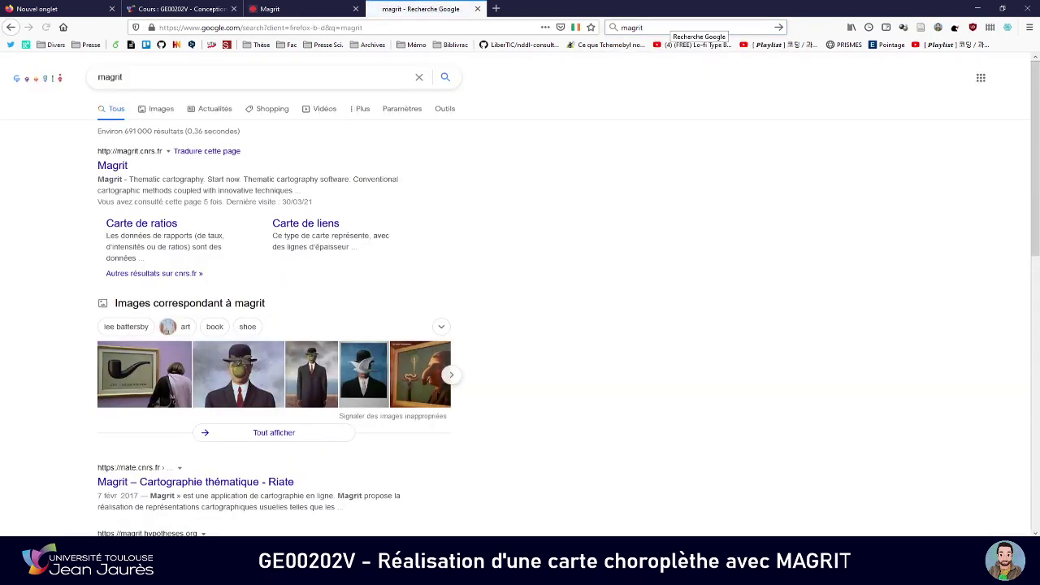
{"action": "left_click", "coordinate": [112, 166]}
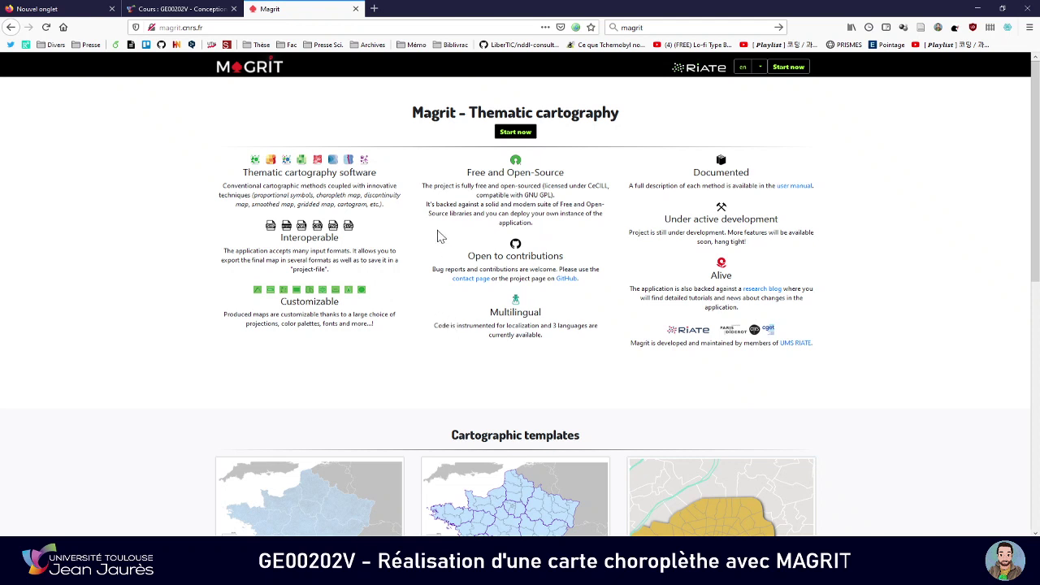
{"action": "scroll", "coordinate": [436, 234], "scroll_direction": "down", "scroll_amount": 3}
{"action": "scroll", "coordinate": [436, 234], "scroll_direction": "up", "scroll_amount": 3}
- Open the "données séance 8 (aéroport 44)" folder from the Données section of the Moodle course page
{"action": "left_click", "coordinate": [194, 9]}
{"action": "scroll", "coordinate": [301, 239], "scroll_direction": "up", "scroll_amount": 10}
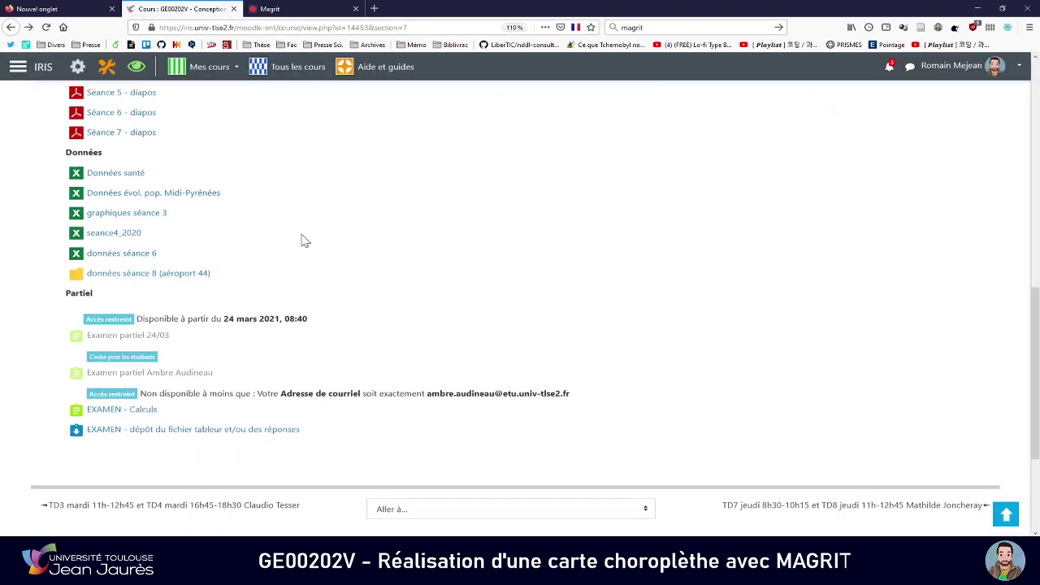
{"action": "scroll", "coordinate": [355, 231], "scroll_direction": "down", "scroll_amount": 3}
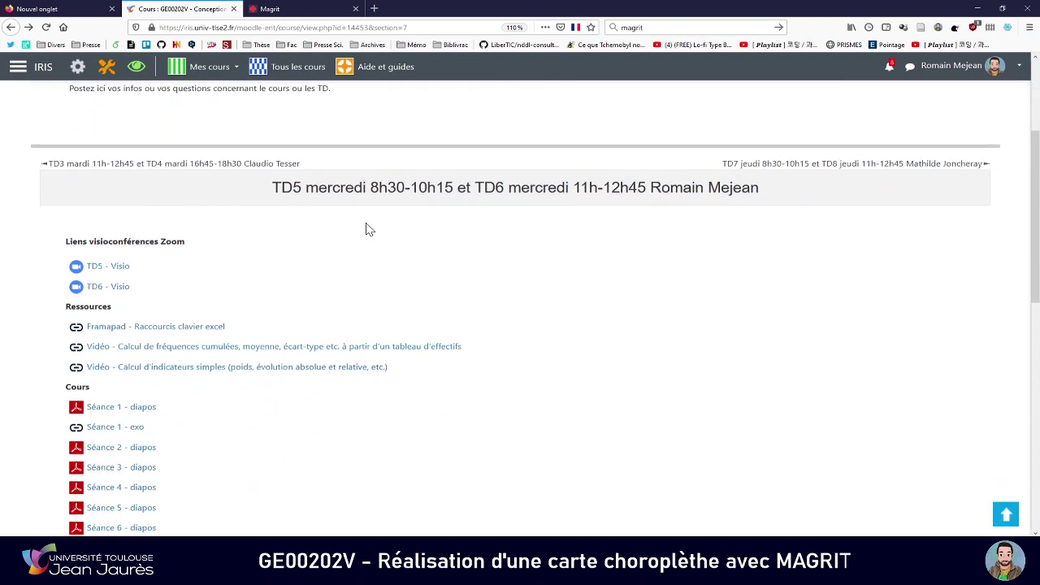
{"action": "scroll", "coordinate": [365, 228], "scroll_direction": "down", "scroll_amount": 6}
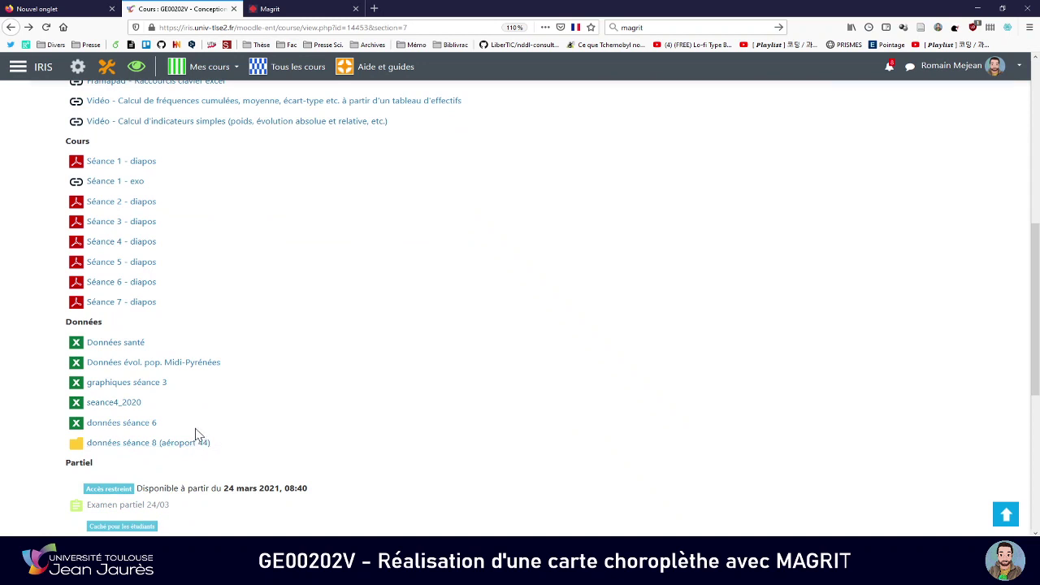
{"action": "scroll", "coordinate": [98, 322], "scroll_direction": "down", "scroll_amount": 3}
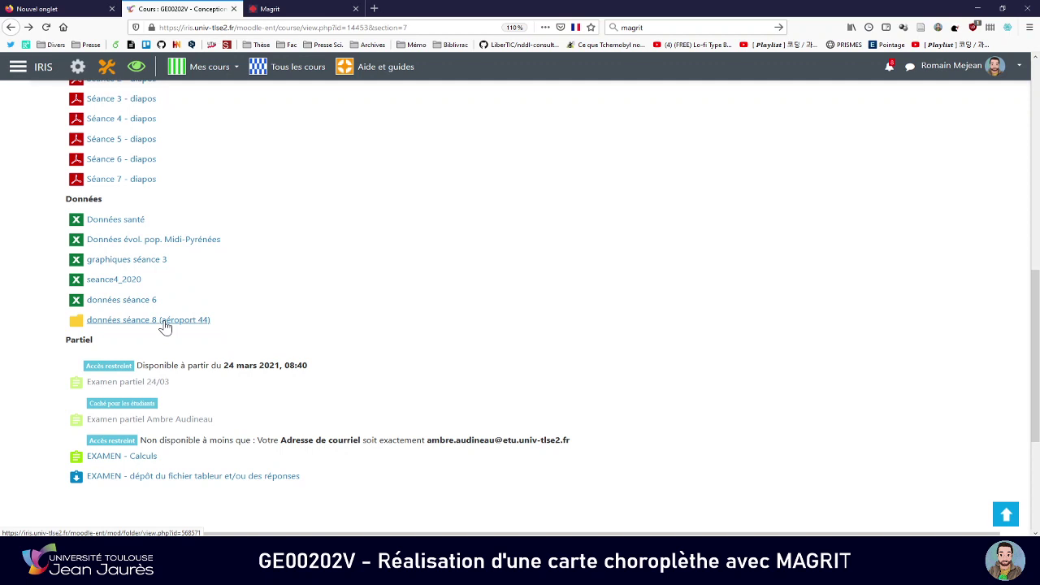
{"action": "left_click", "coordinate": [165, 324]}
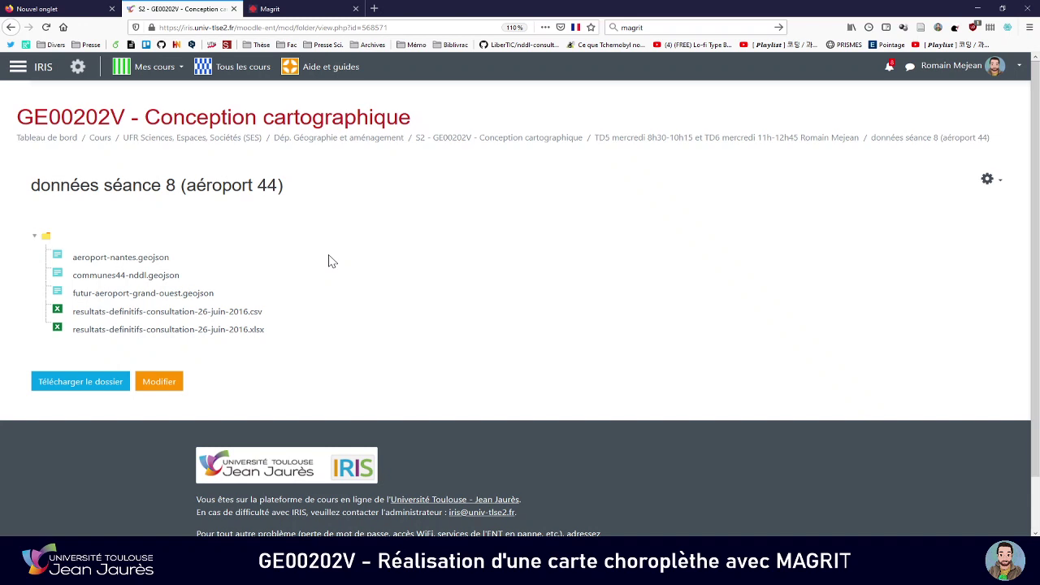
{"action": "left_click", "coordinate": [135, 260]}
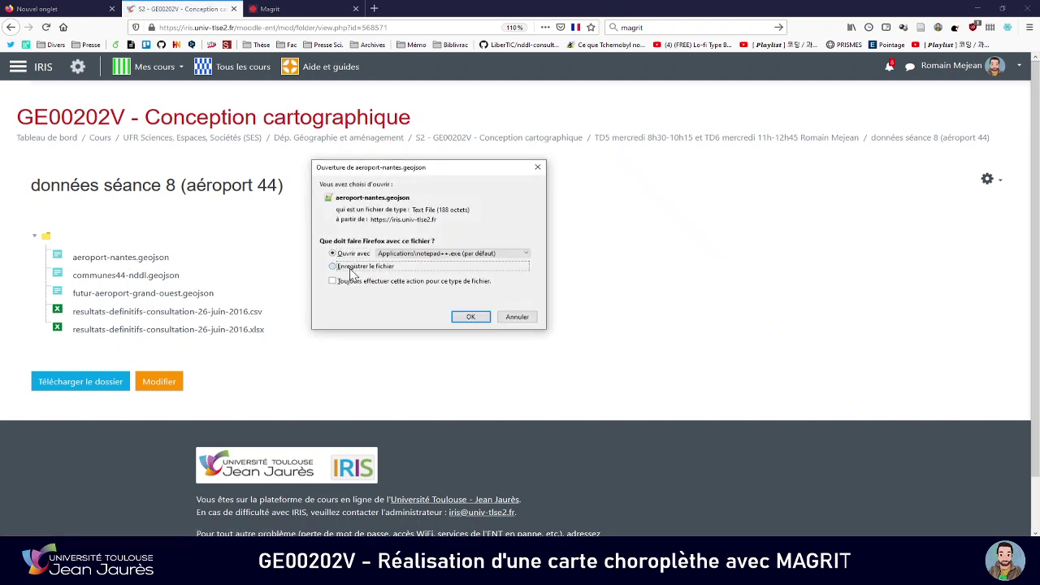
{"action": "left_click", "coordinate": [515, 317]}
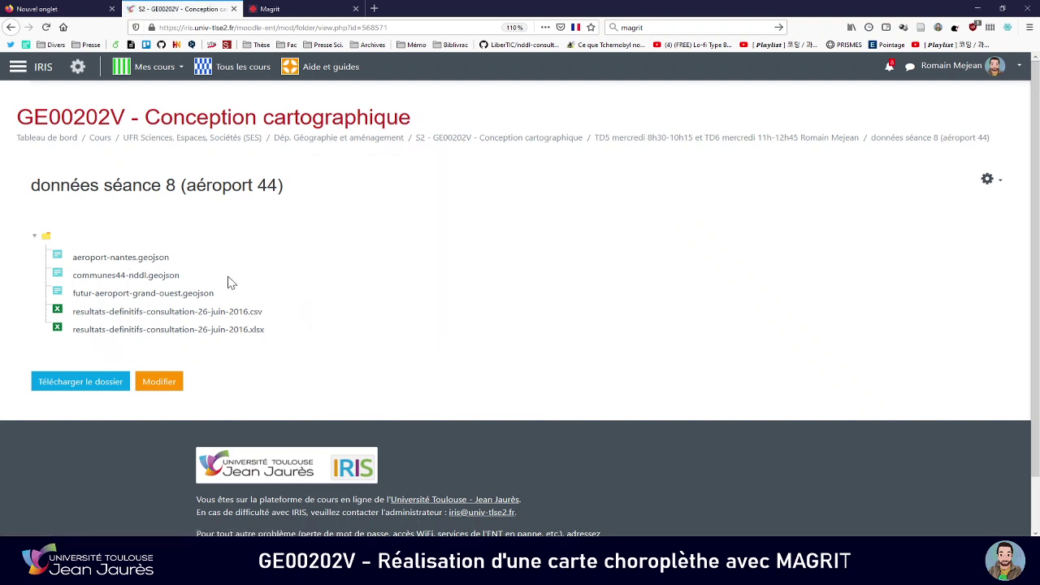
{"action": "left_click", "coordinate": [163, 276]}
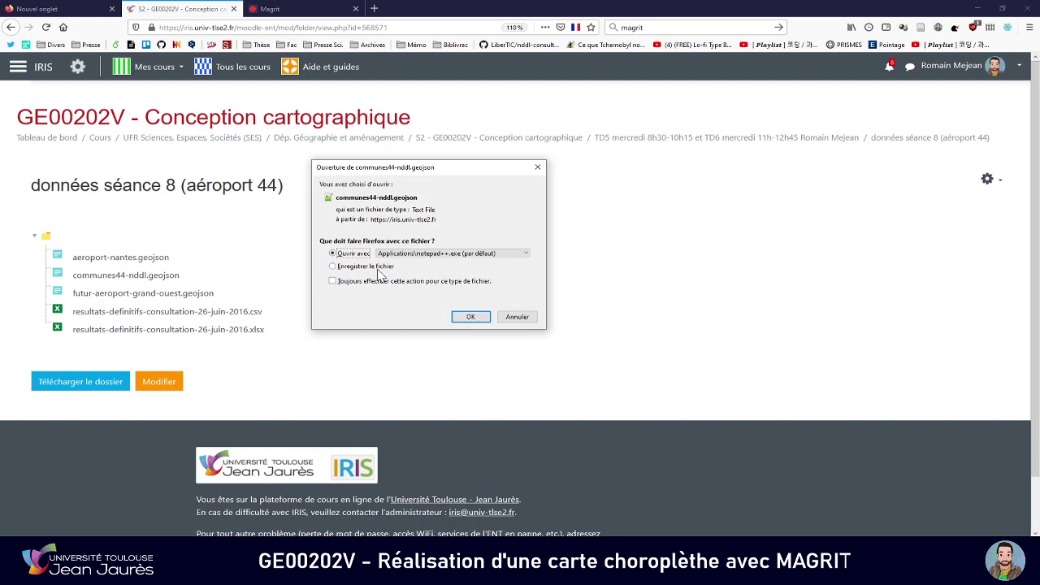
{"action": "left_click", "coordinate": [508, 317]}
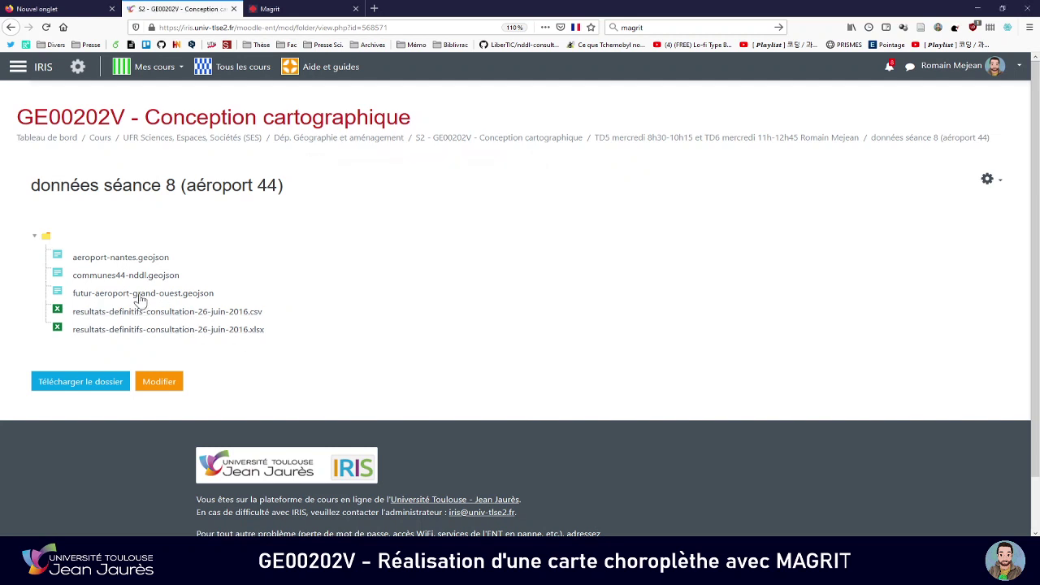
- Download the whole "données séance 8 (aéroport 44)" folder and save it as a zip file
{"action": "left_click", "coordinate": [94, 389]}
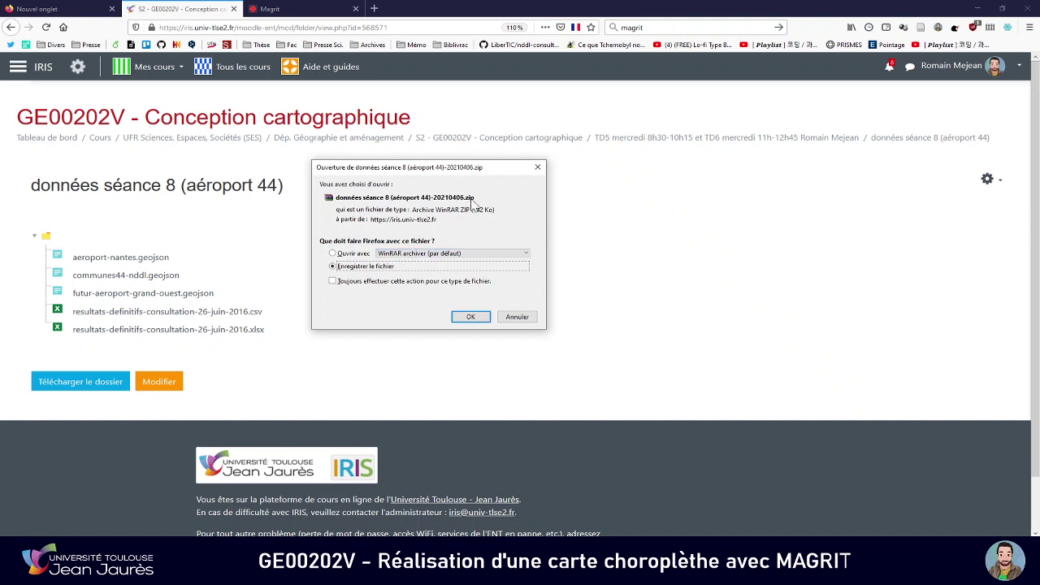
{"action": "left_click", "coordinate": [468, 317]}
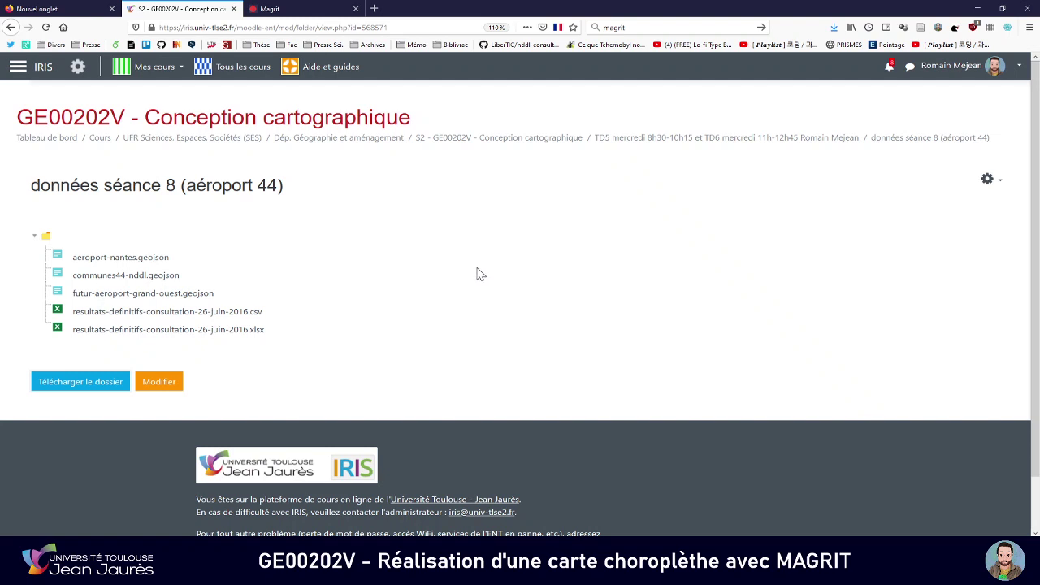
- Search the web for "7zip" in a new tab and find the 64-bit Windows x64 .exe on the 7-Zip download page
{"action": "left_click", "coordinate": [374, 8]}
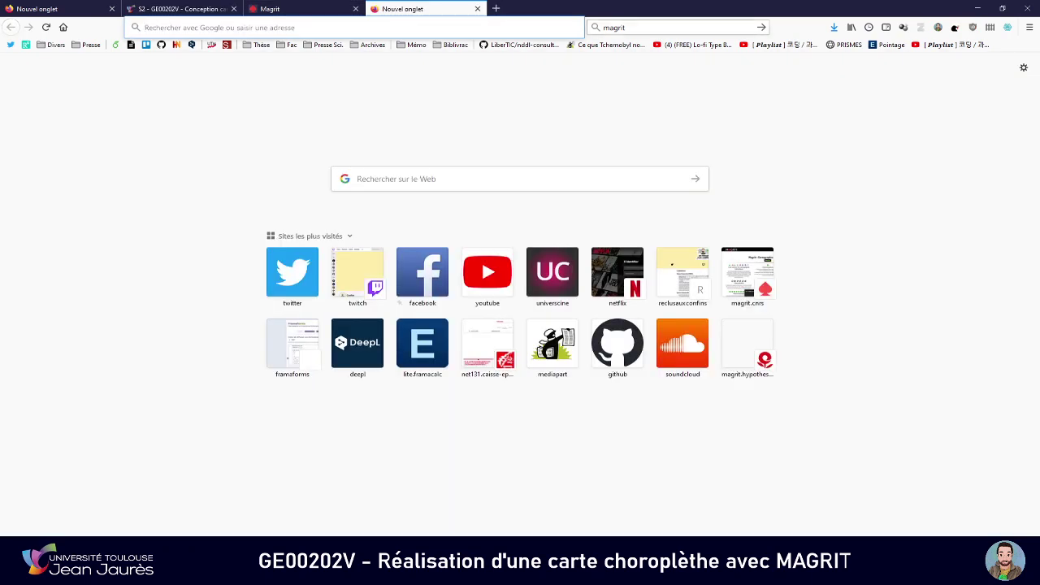
{"action": "left_click", "coordinate": [621, 27]}
{"action": "type", "text": "7zip"}
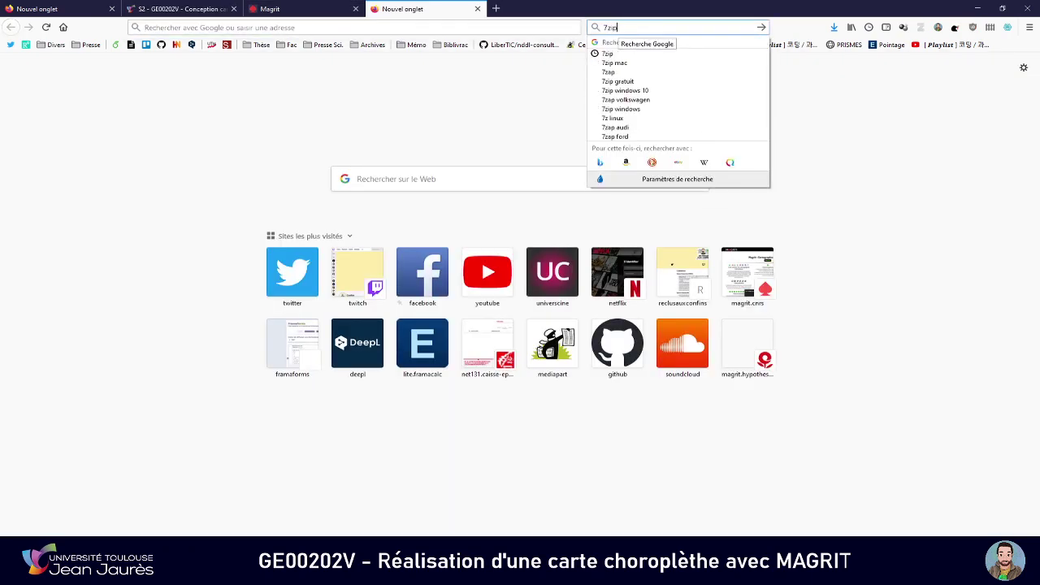
{"action": "key", "text": "Return"}
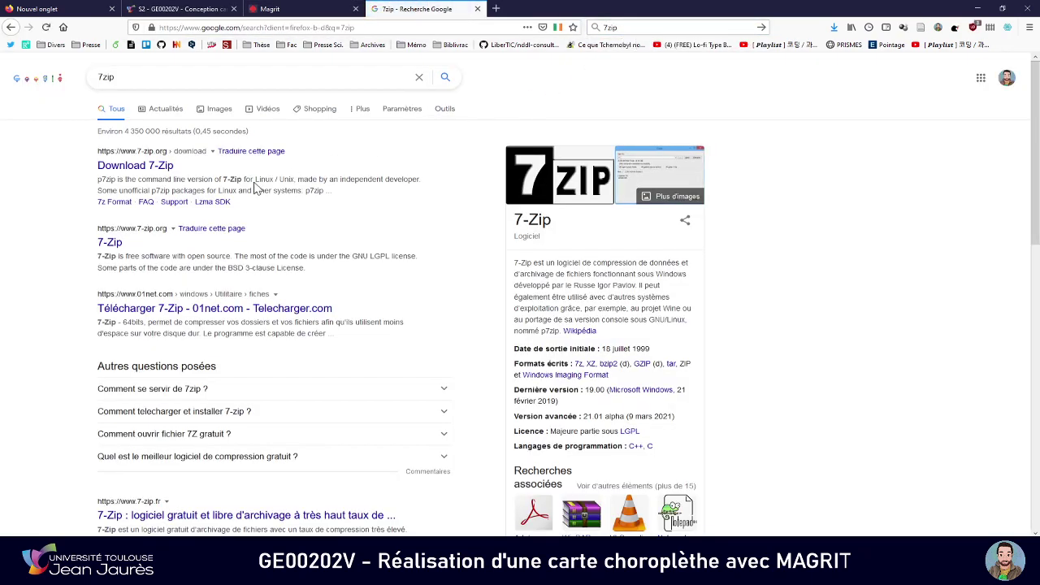
{"action": "left_click", "coordinate": [150, 166]}
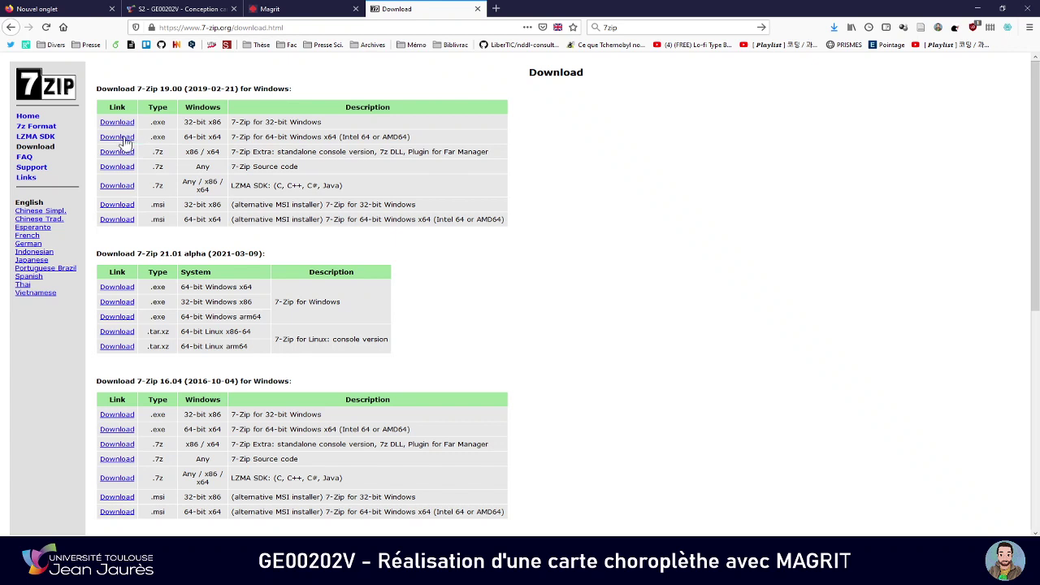
{"action": "left_click_drag", "start_coordinate": [99, 141], "coordinate": [442, 142]}
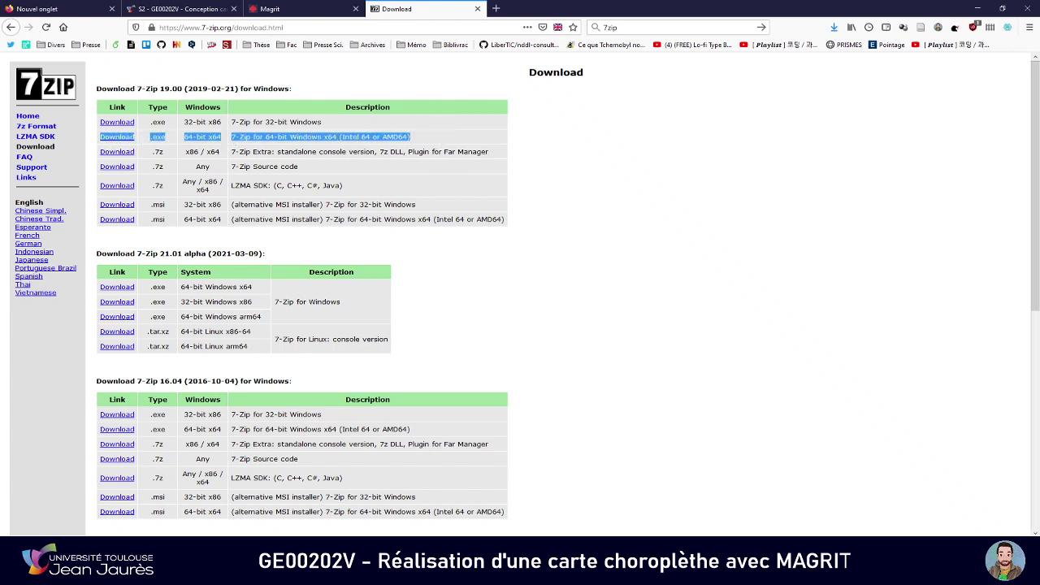
{"action": "left_click", "coordinate": [120, 139]}
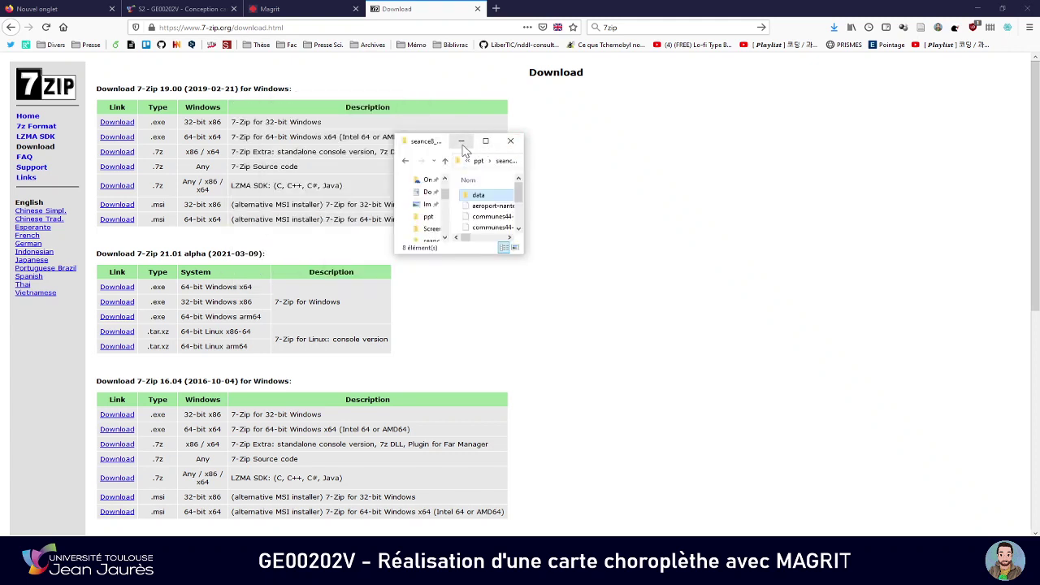
- Move the File Explorer window aside and open the downloaded "données séance 8 (aéroport 44)" zip in WinRAR
{"action": "left_click_drag", "start_coordinate": [451, 142], "coordinate": [4, 182]}
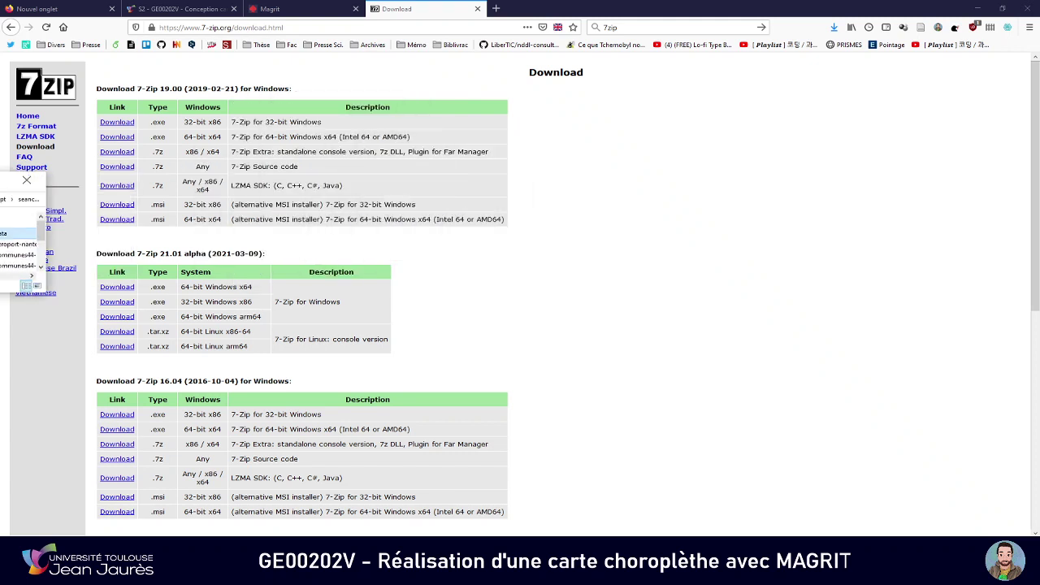
{"action": "left_click", "coordinate": [834, 27]}
{"action": "left_click", "coordinate": [676, 139]}
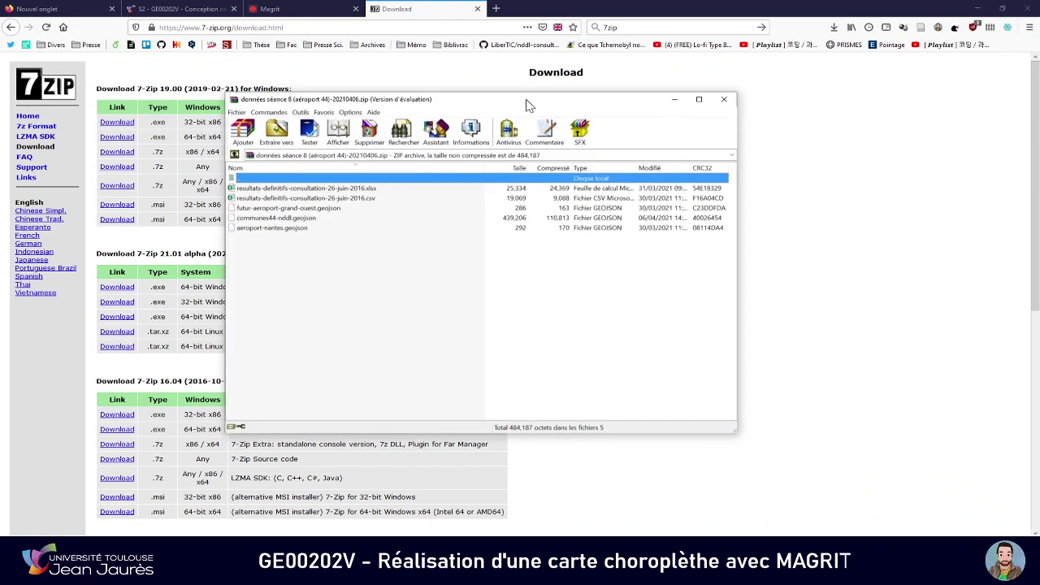
- Extract the archive's files into a new desktop folder named s8, and close the archive window
{"action": "left_click", "coordinate": [277, 129]}
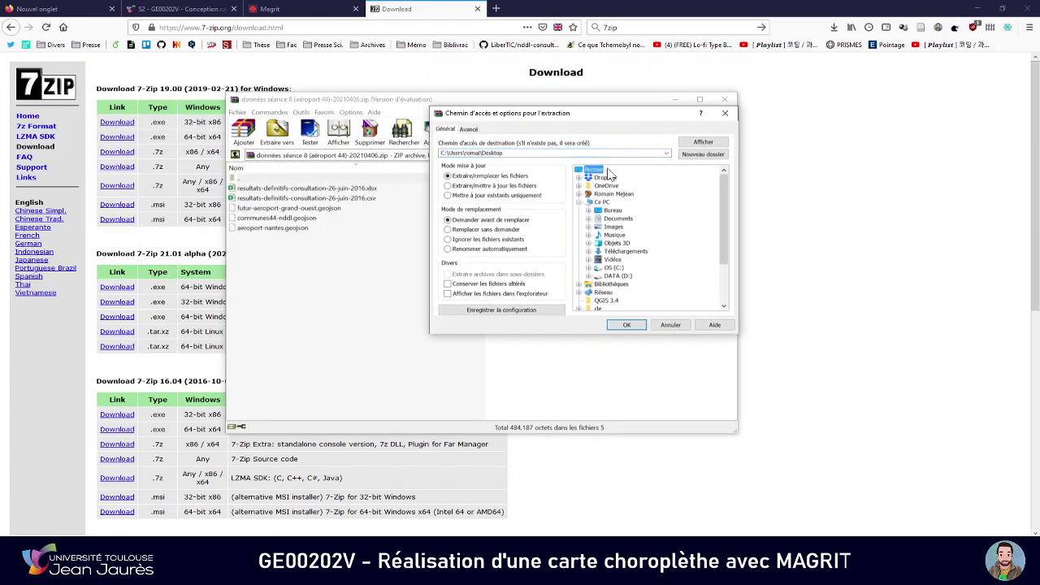
{"action": "left_click", "coordinate": [699, 154]}
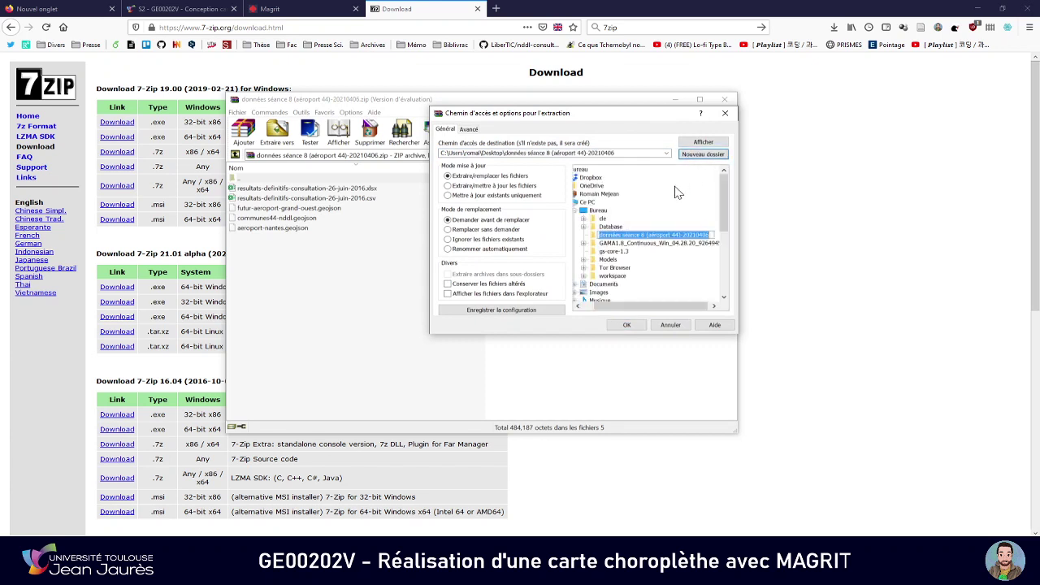
{"action": "type", "text": "sit"}
{"action": "key", "text": "Return"}
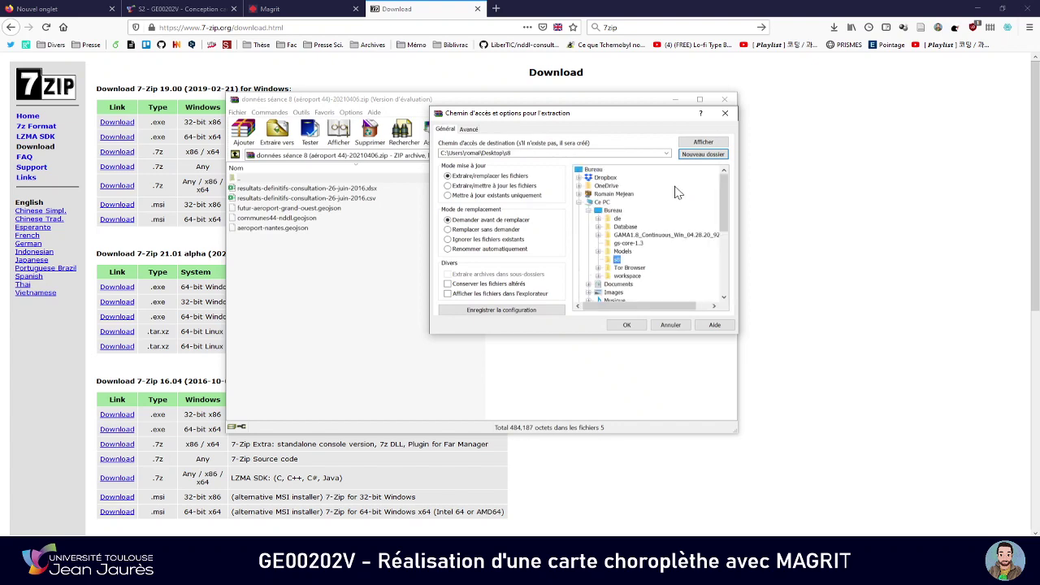
{"action": "key", "text": "Return"}
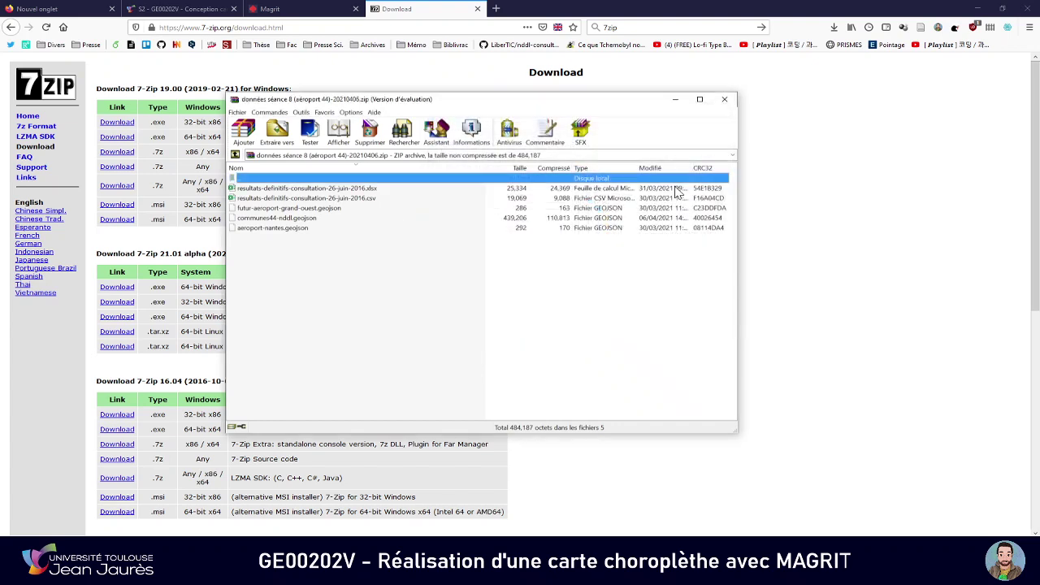
{"action": "left_click", "coordinate": [724, 98]}
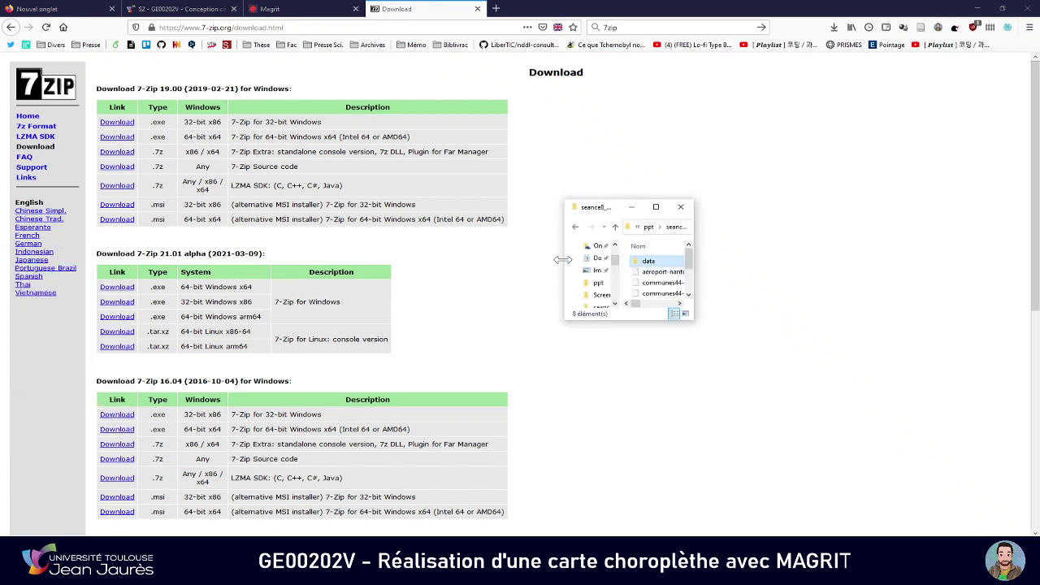
- Switch to a maximized File Explorer window and open the s8 folder on the desktop
{"action": "left_click", "coordinate": [656, 206]}
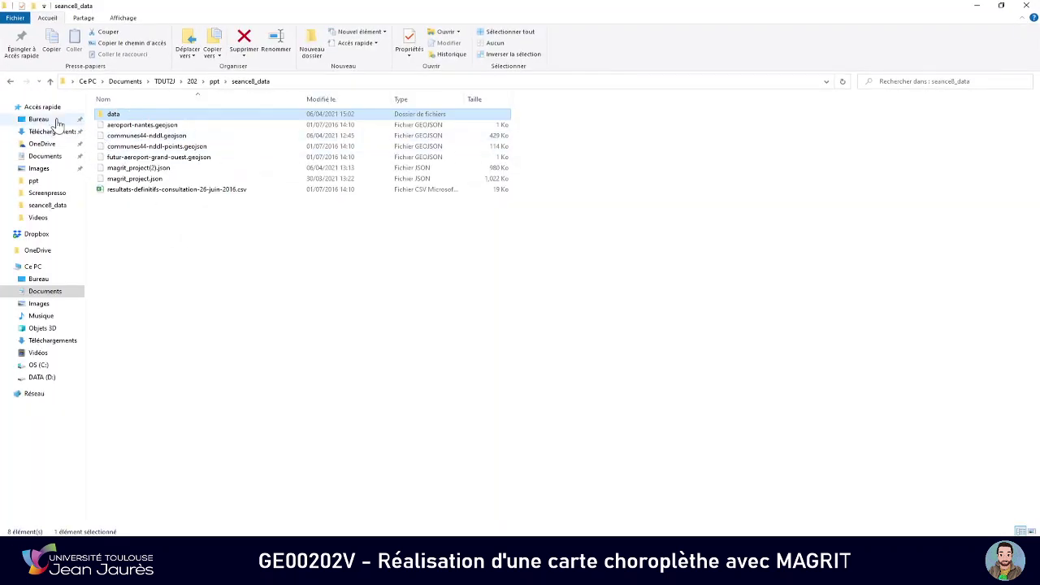
{"action": "left_click", "coordinate": [39, 120]}
{"action": "double_click", "coordinate": [135, 170]}
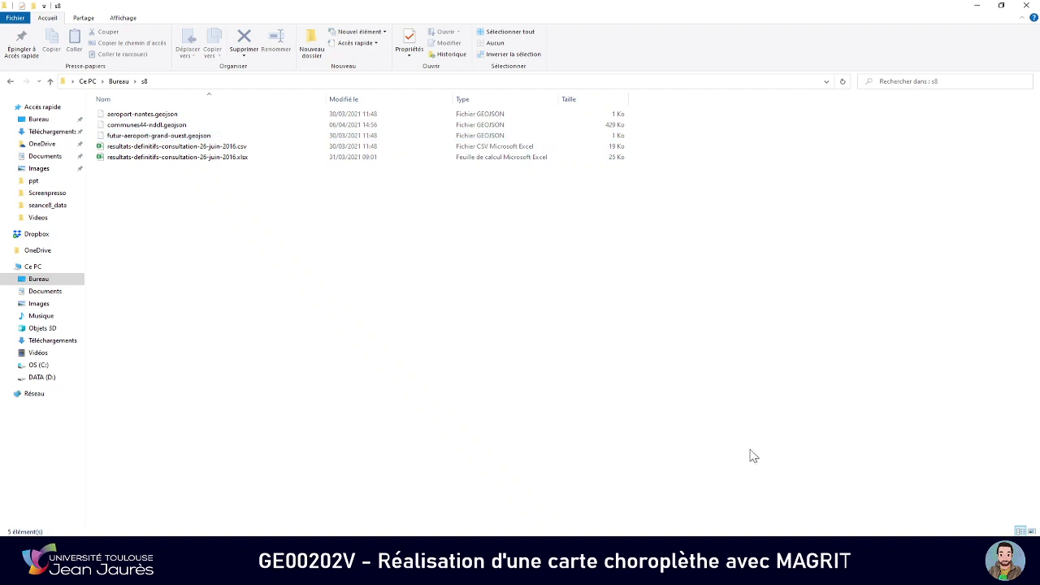
- Review the extracted files as large icons and as a detailed list, and select communes44-nddl.geojson
{"action": "left_click", "coordinate": [1031, 531]}
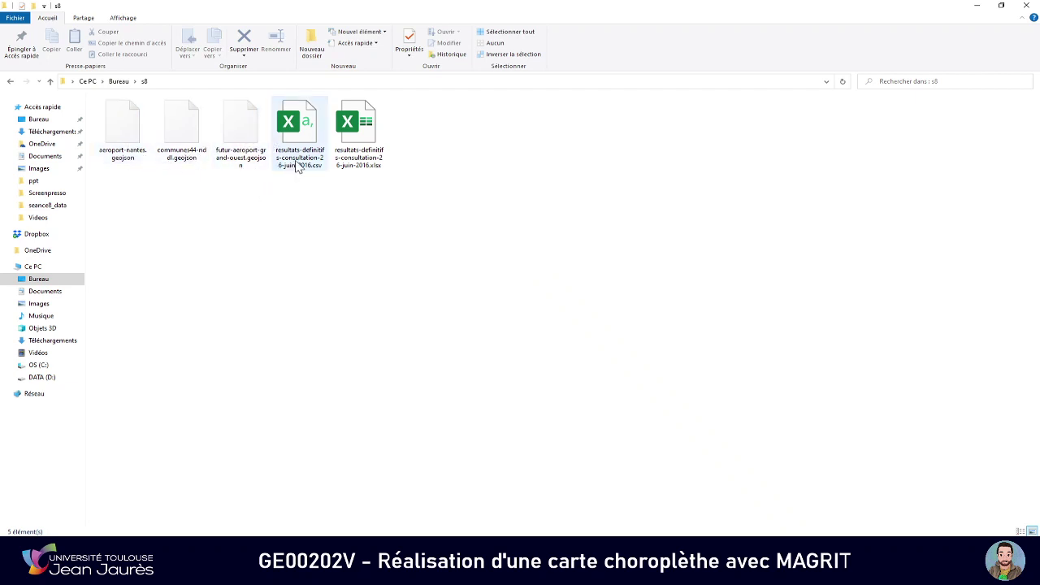
{"action": "left_click", "coordinate": [1020, 530]}
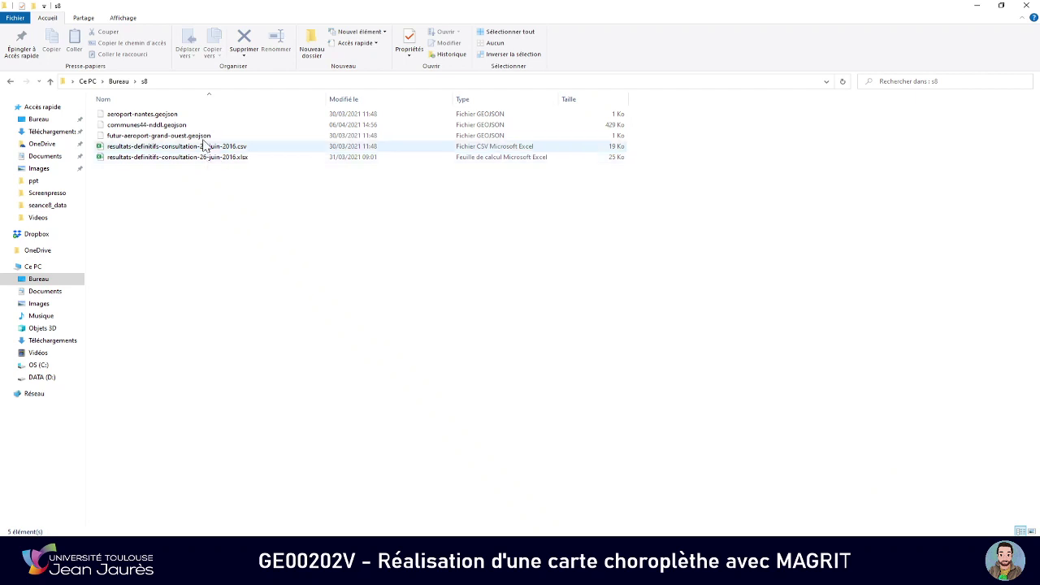
{"action": "left_click", "coordinate": [187, 125]}
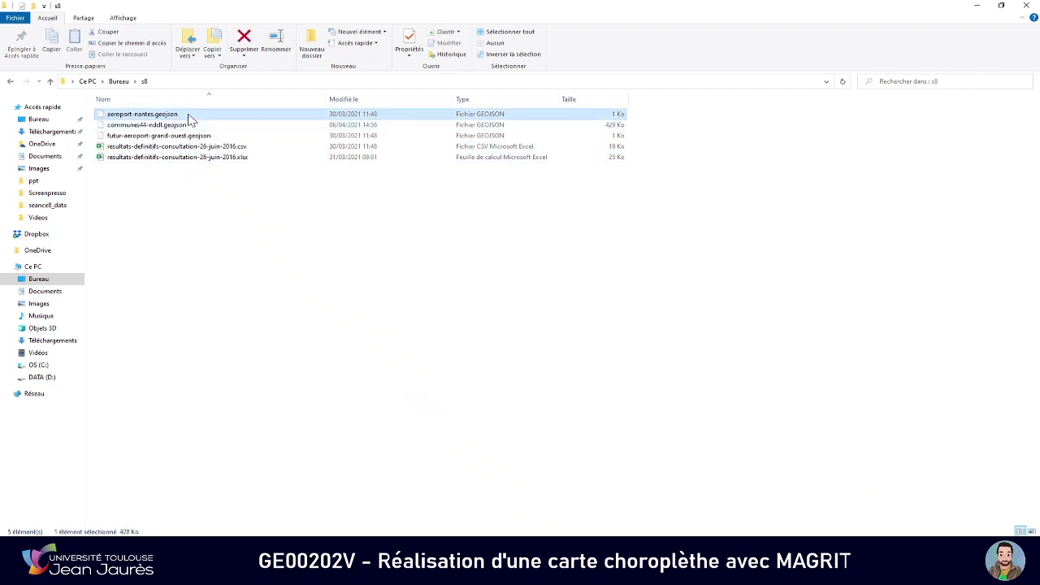
- Review the GeoJSON layers and the CSV and XLSX versions of the consultation results in the s8 folder
{"action": "left_click", "coordinate": [195, 127]}
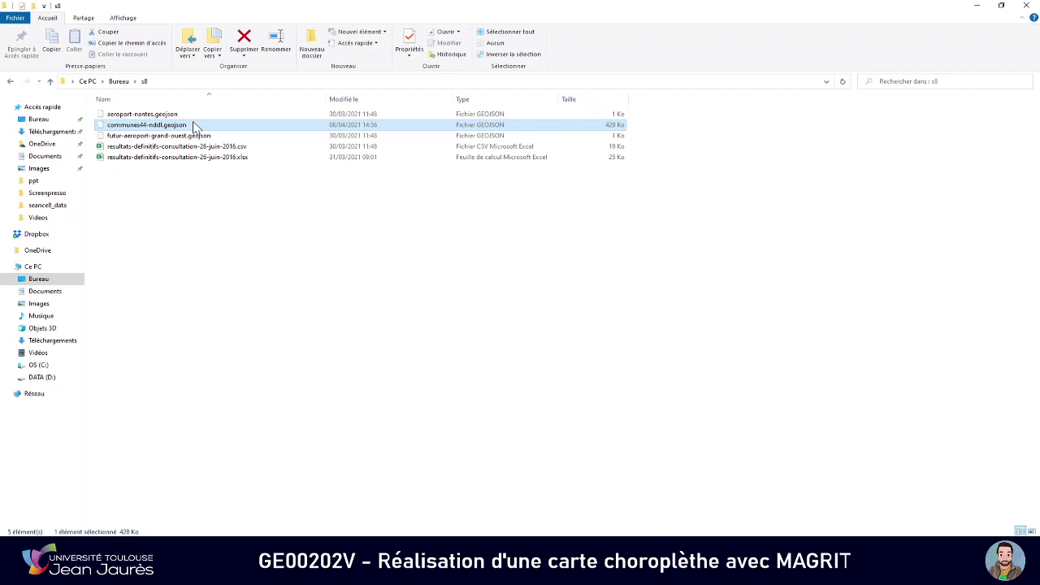
{"action": "left_click", "coordinate": [209, 137]}
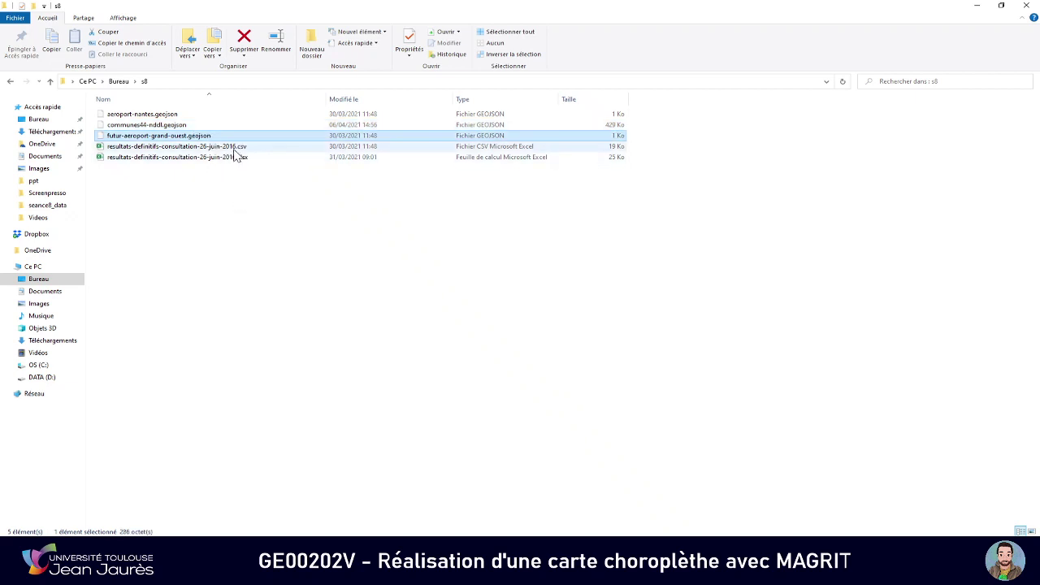
{"action": "left_click", "coordinate": [236, 147]}
{"action": "left_click", "coordinate": [241, 160]}
{"action": "left_click", "coordinate": [235, 220]}
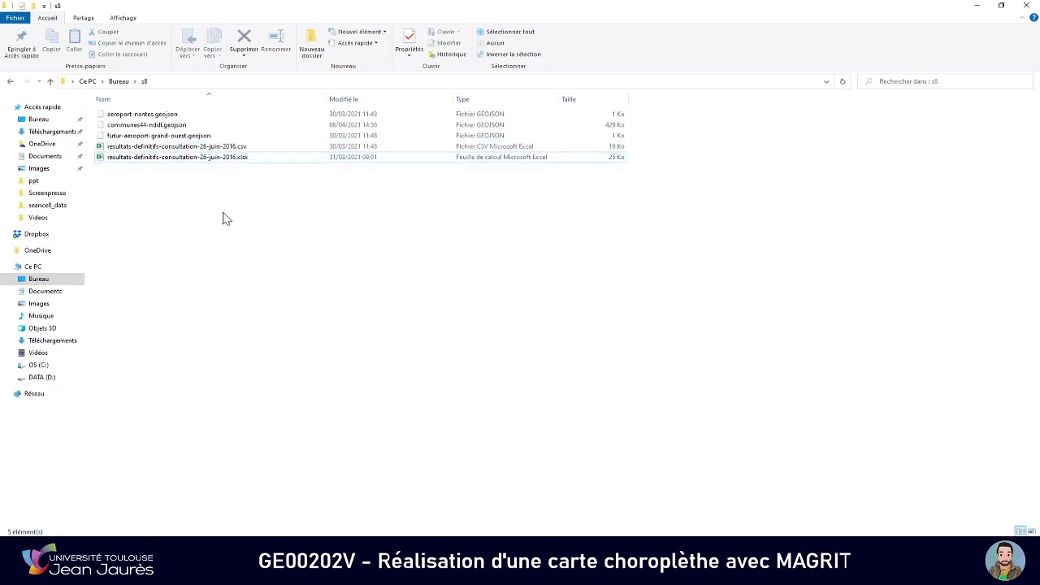
{"action": "left_click", "coordinate": [146, 146]}
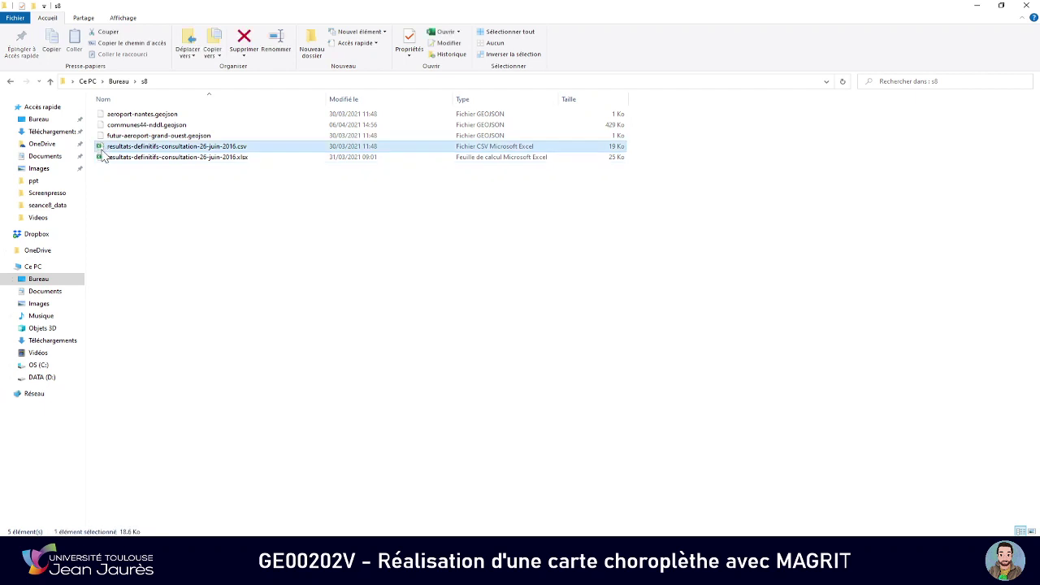
{"action": "left_click", "coordinate": [142, 157]}
{"action": "left_click", "coordinate": [169, 224]}
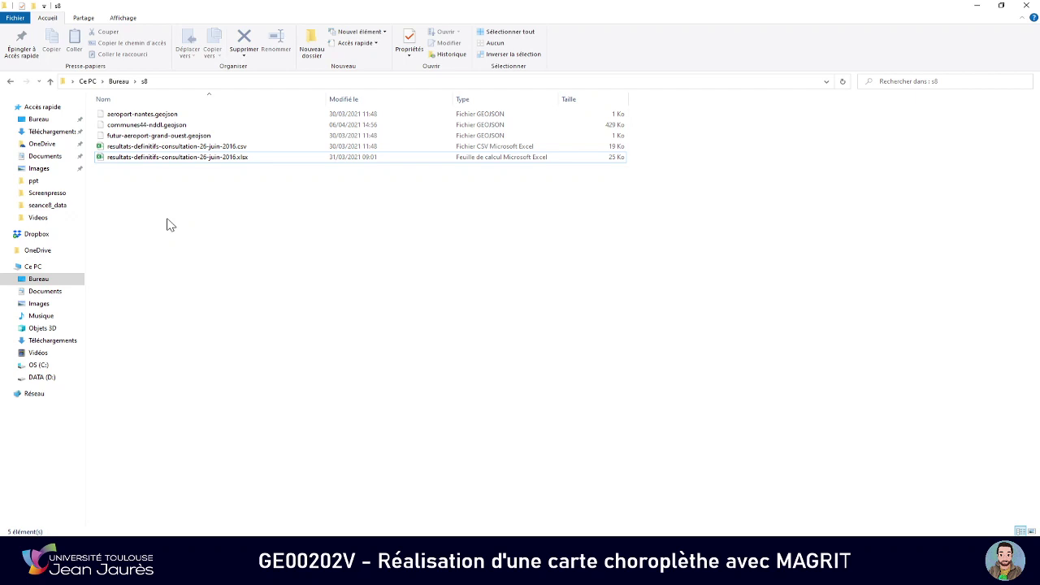
- Open resultats-definitifs-consultation-26-juin-2016.xlsx in Excel and enable editing
{"action": "left_click", "coordinate": [247, 160]}
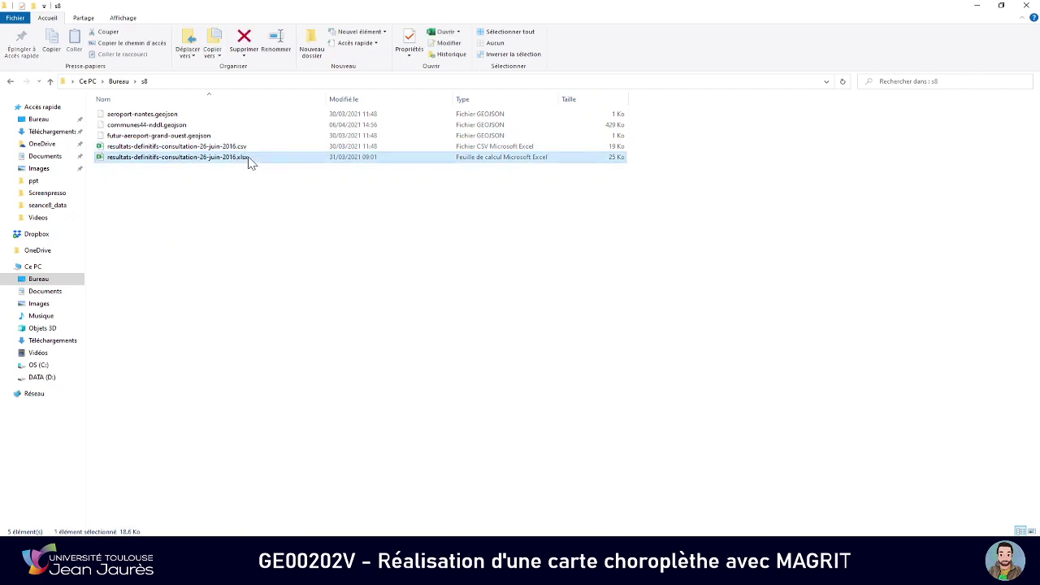
{"action": "double_click", "coordinate": [250, 160]}
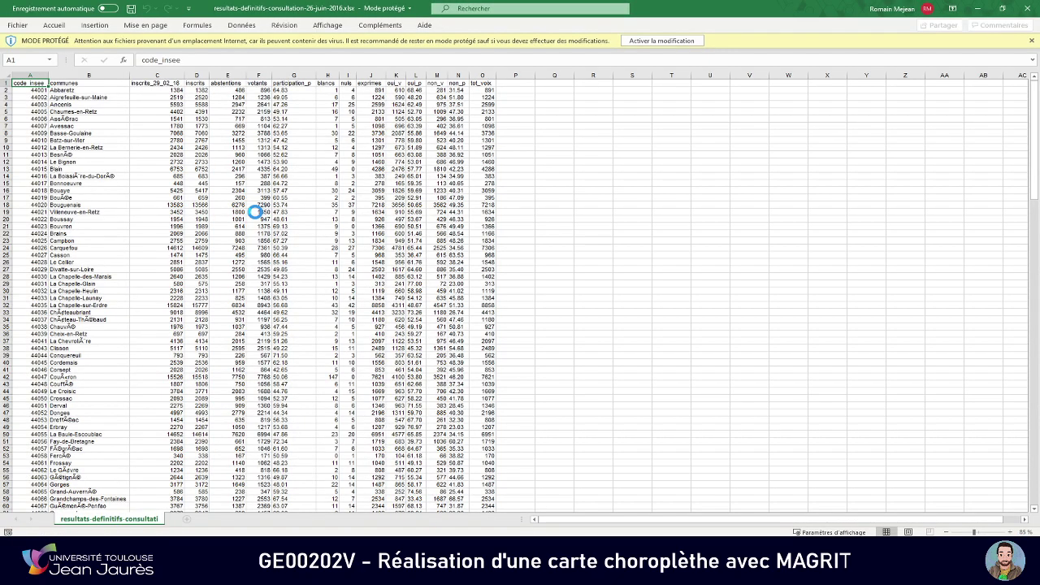
{"action": "left_click", "coordinate": [648, 41]}
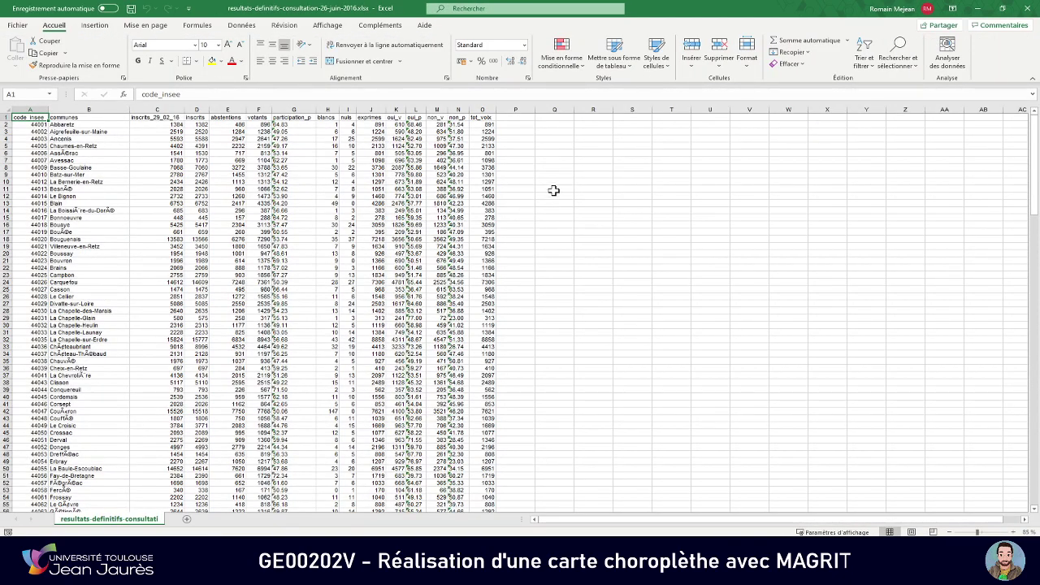
- Look over the commune names and the column headers from communes to exprimes in the results table
{"action": "left_click", "coordinate": [59, 119]}
{"action": "left_click", "coordinate": [78, 152]}
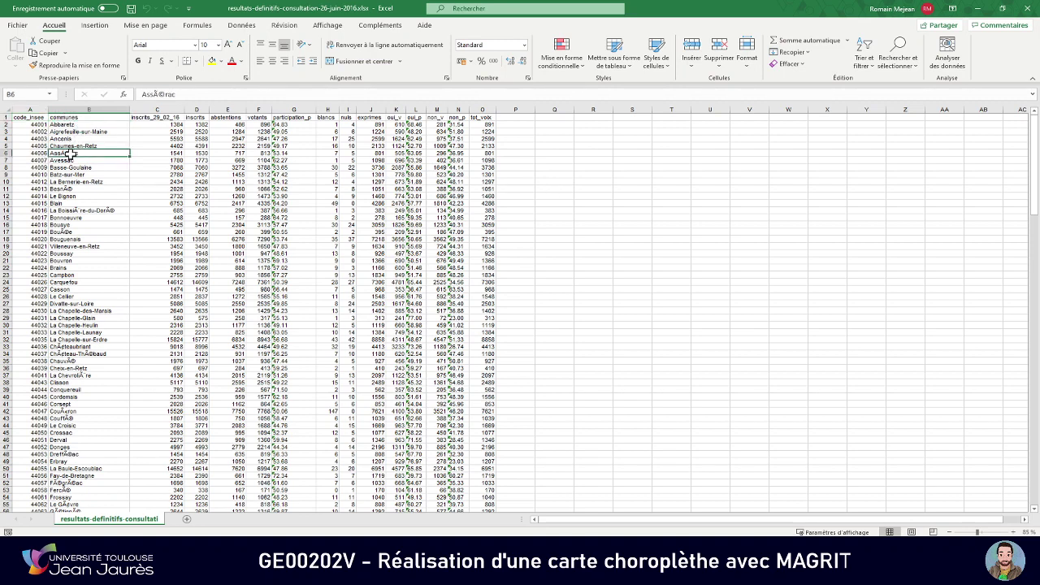
{"action": "left_click", "coordinate": [85, 211]}
{"action": "left_click", "coordinate": [84, 232]}
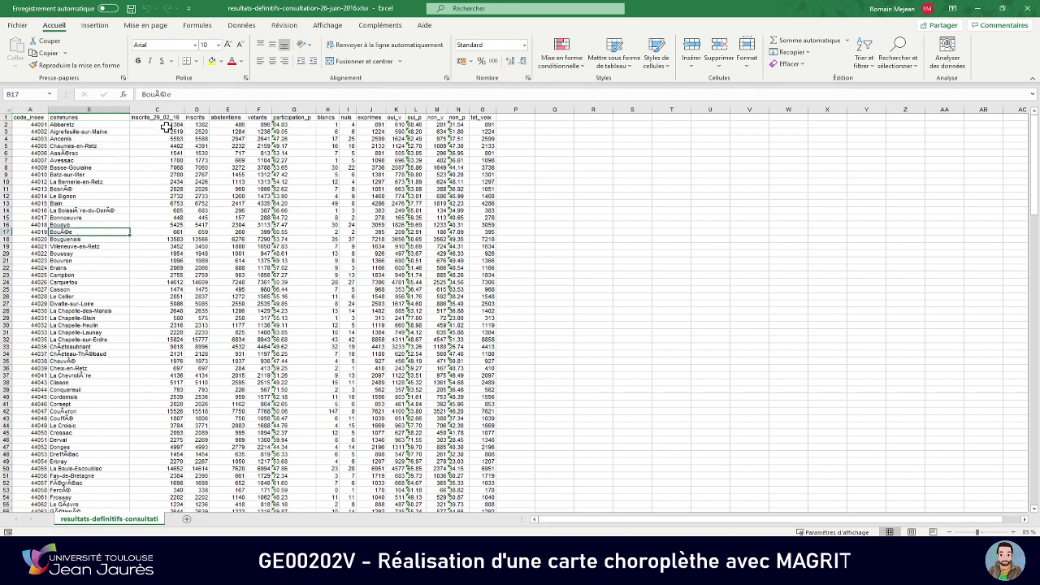
{"action": "left_click", "coordinate": [140, 118]}
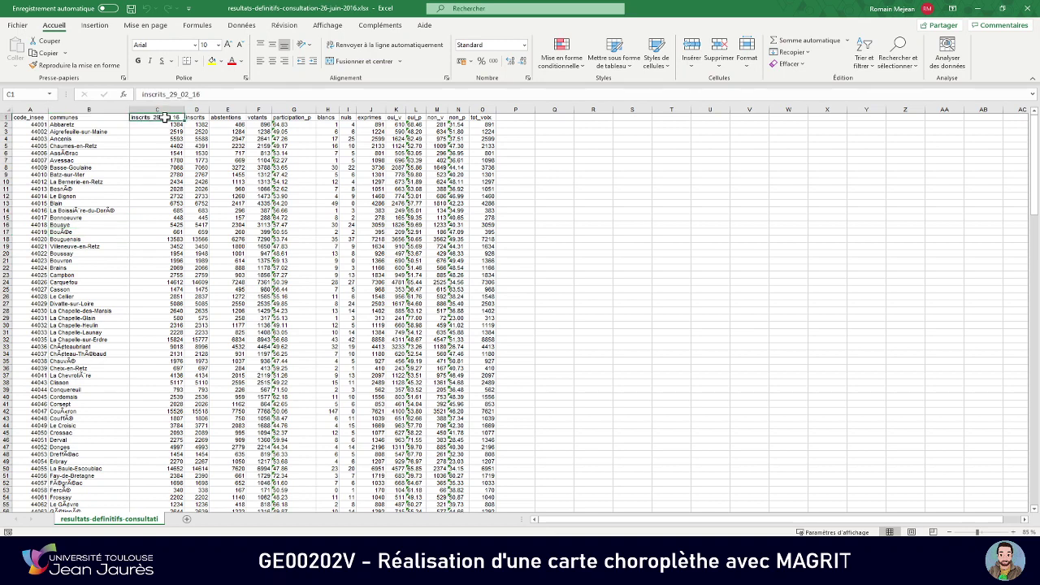
{"action": "left_click", "coordinate": [197, 119]}
{"action": "left_click", "coordinate": [226, 119]}
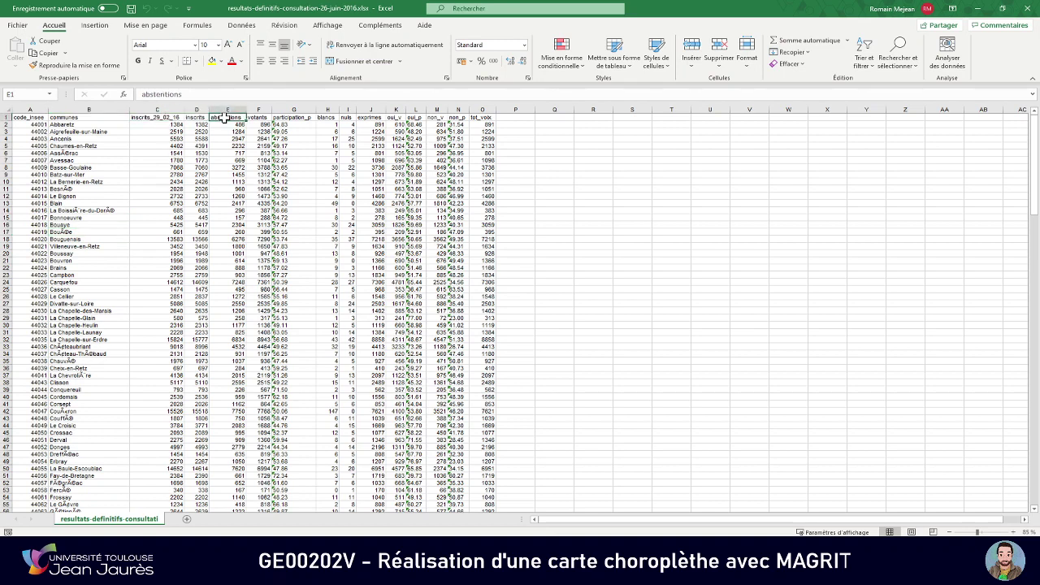
{"action": "left_click", "coordinate": [258, 119]}
{"action": "left_click", "coordinate": [294, 118]}
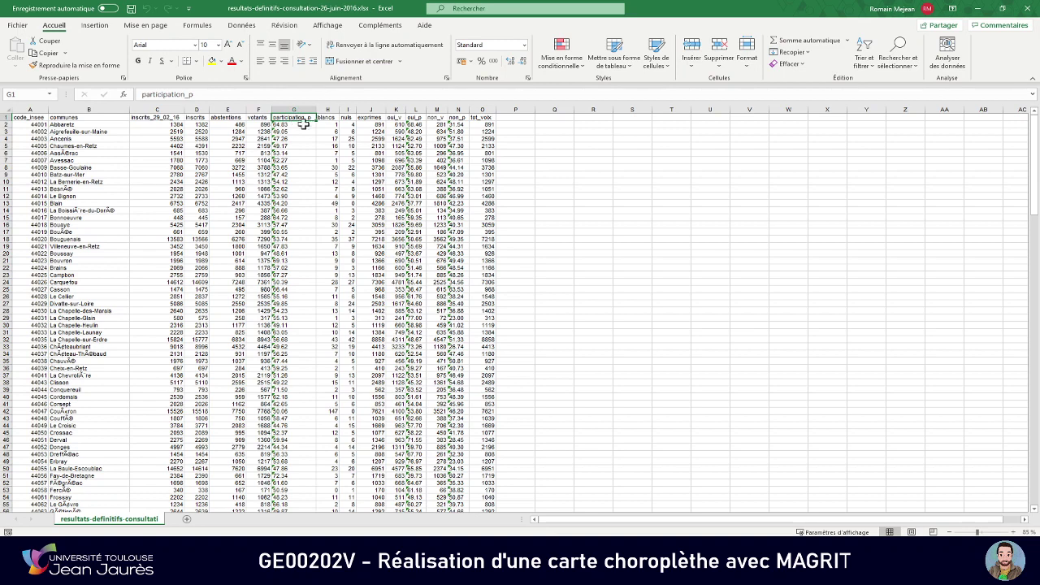
{"action": "left_click", "coordinate": [326, 118]}
{"action": "left_click", "coordinate": [364, 120]}
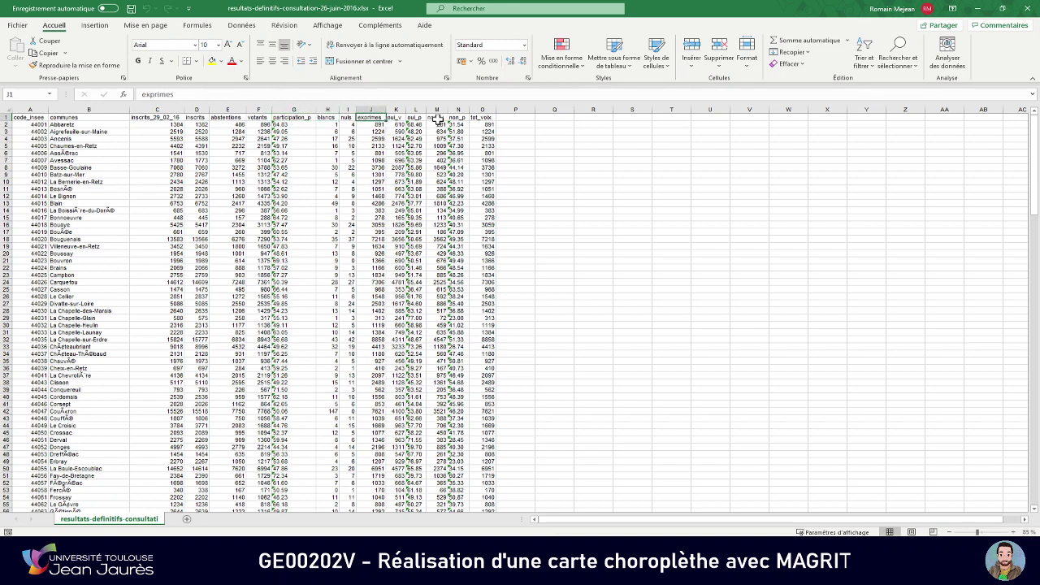
{"action": "left_click", "coordinate": [515, 138]}
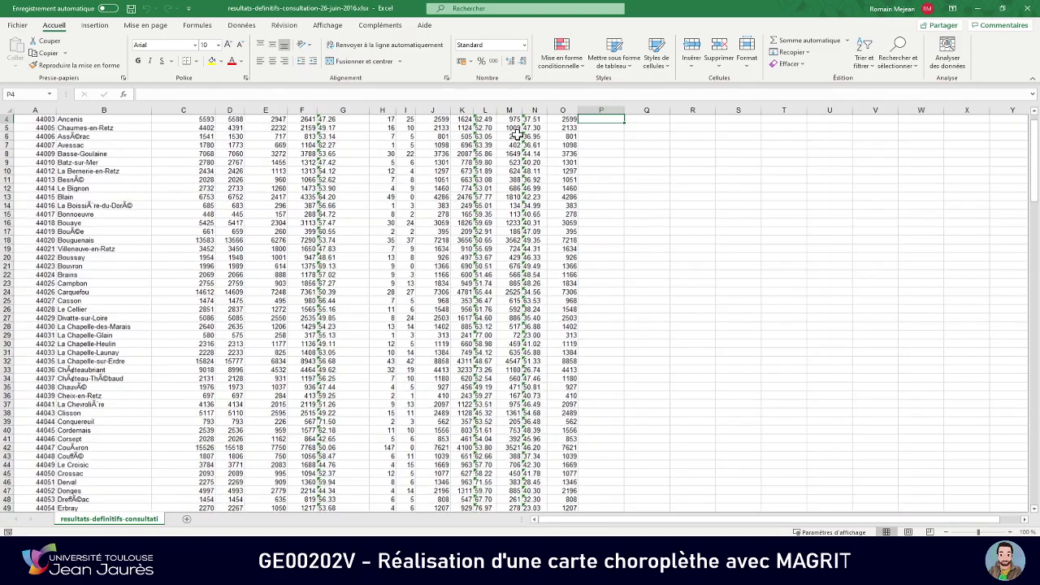
- Examine the code_insee, communes, inscrits_29_02_16 and inscrits columns at an enlarged zoom
{"action": "scroll", "coordinate": [516, 134], "scroll_direction": "up", "scroll_amount": 2}
{"action": "scroll", "coordinate": [517, 134], "scroll_direction": "up", "scroll_amount": 3}
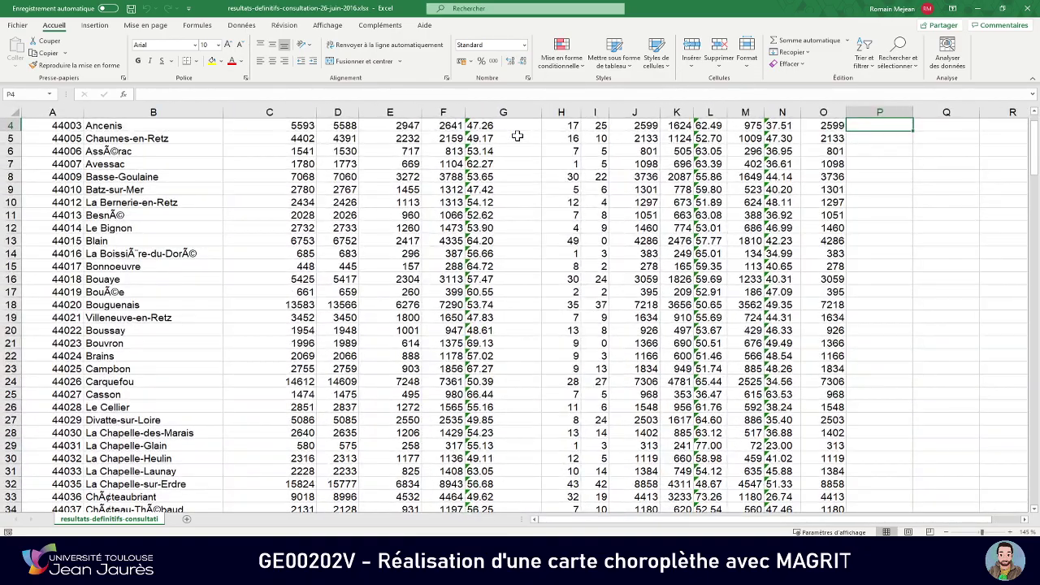
{"action": "scroll", "coordinate": [517, 134], "scroll_direction": "up", "scroll_amount": 1}
{"action": "scroll", "coordinate": [517, 155], "scroll_direction": "up", "scroll_amount": 1}
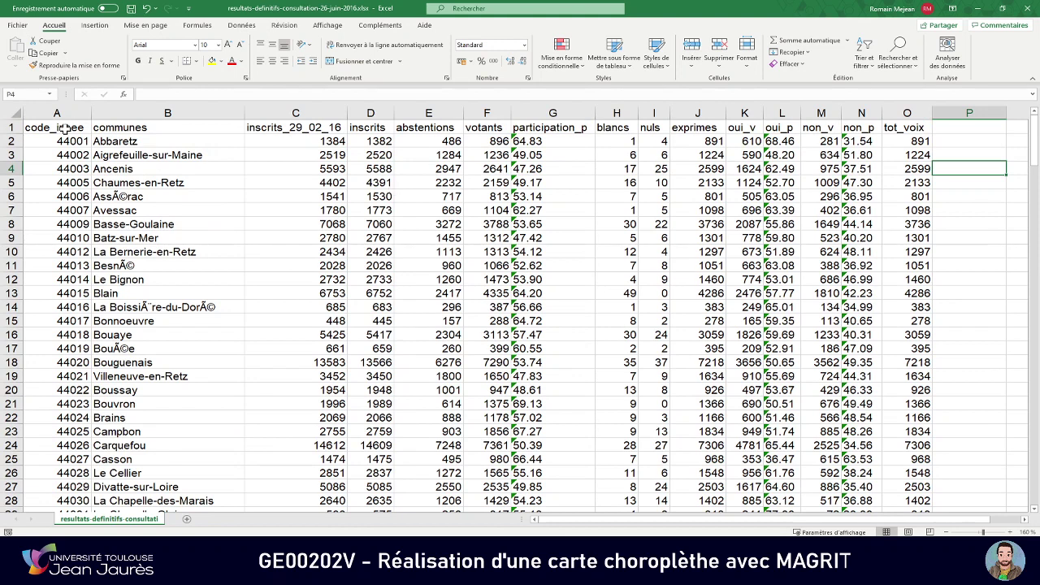
{"action": "left_click_drag", "start_coordinate": [61, 128], "coordinate": [68, 321]}
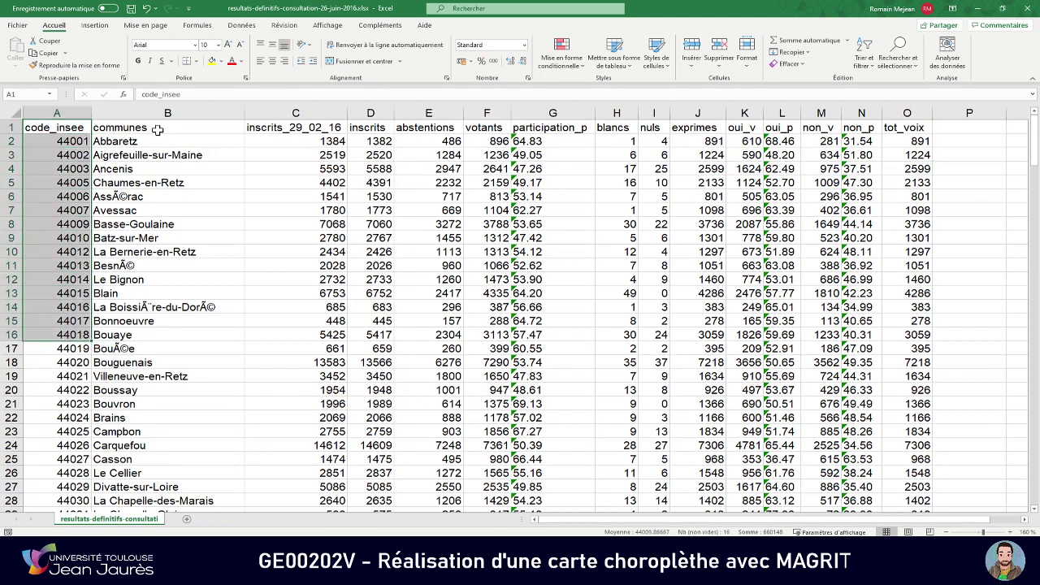
{"action": "left_click_drag", "start_coordinate": [156, 128], "coordinate": [155, 412]}
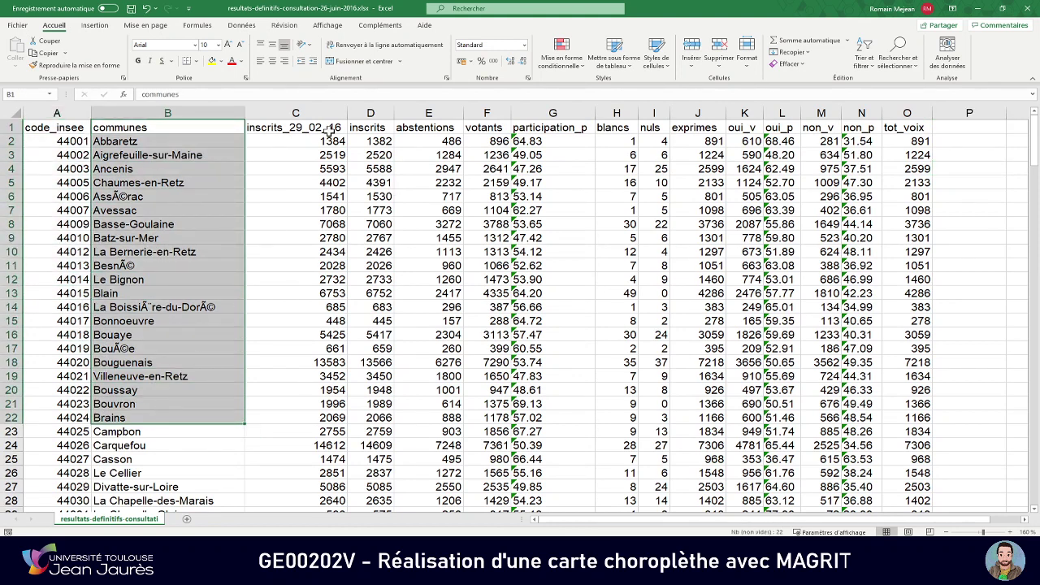
{"action": "left_click_drag", "start_coordinate": [326, 130], "coordinate": [328, 283]}
{"action": "left_click_drag", "start_coordinate": [371, 127], "coordinate": [363, 292]}
{"action": "left_click", "coordinate": [366, 182]}
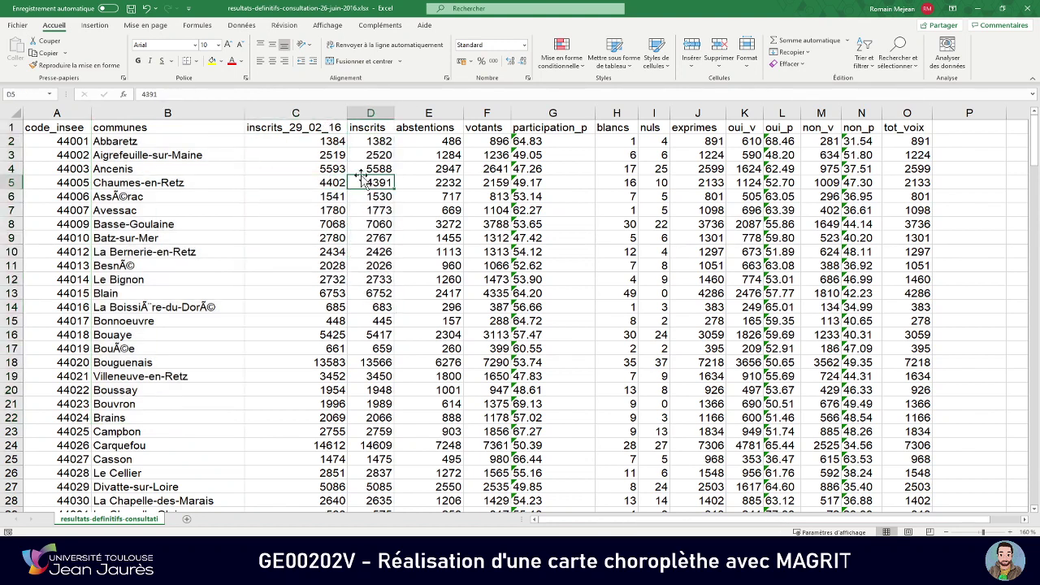
- Delete the entire inscrits column next to inscrits_29_02_16
{"action": "left_click", "coordinate": [369, 115]}
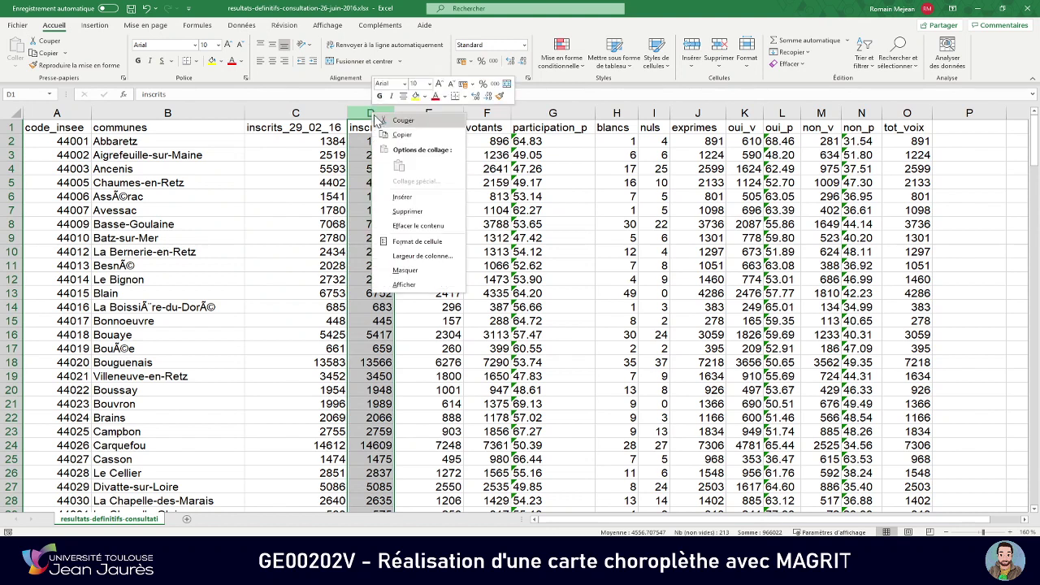
{"action": "right_click", "coordinate": [374, 115]}
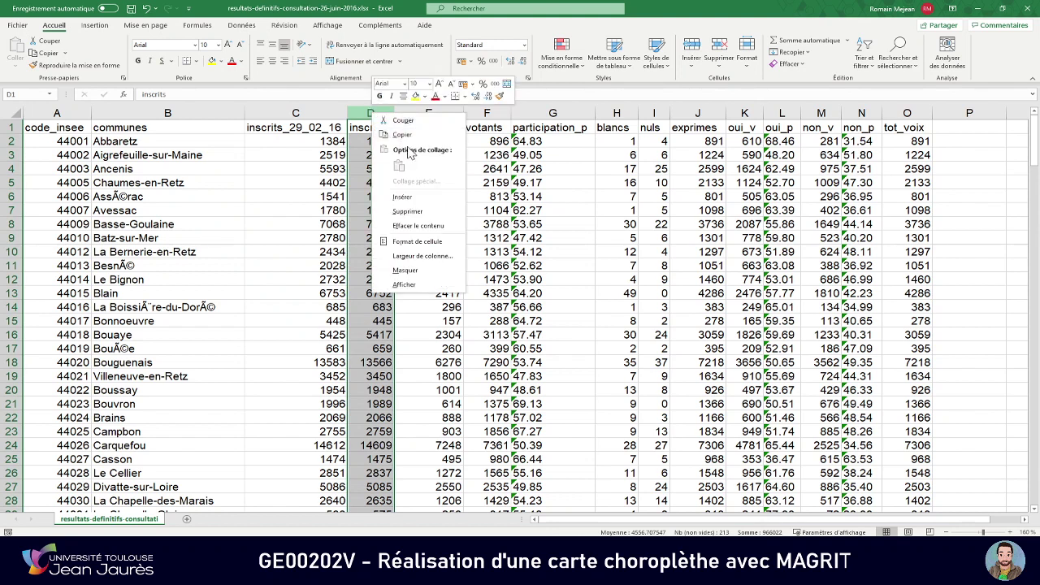
{"action": "left_click", "coordinate": [433, 210]}
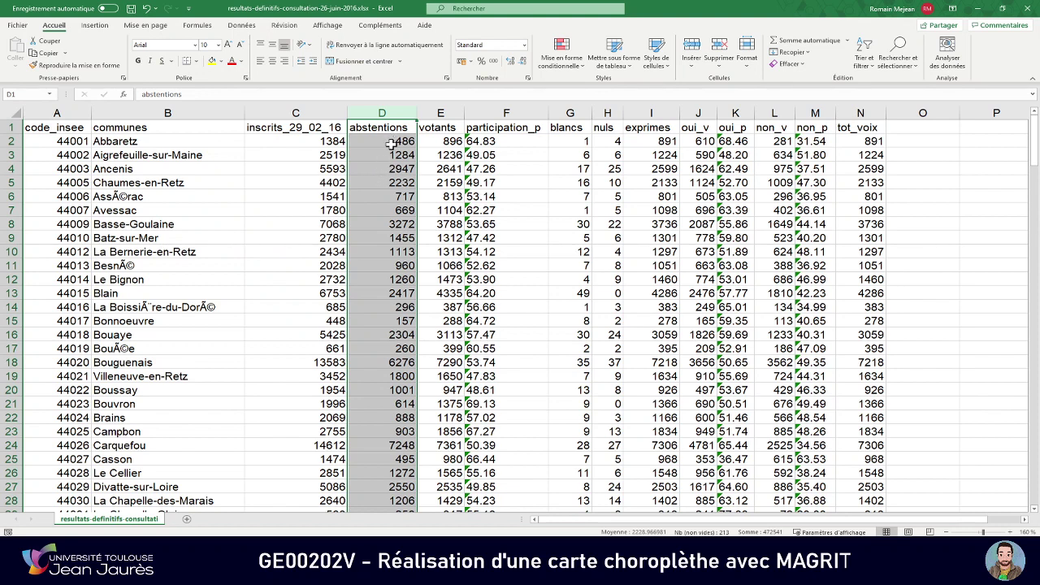
- Examine the abstentions, votants, participation_p, blancs and exprimes columns for the listed communes
{"action": "left_click", "coordinate": [387, 142]}
{"action": "left_click_drag", "start_coordinate": [386, 141], "coordinate": [395, 239]}
{"action": "left_click_drag", "start_coordinate": [452, 144], "coordinate": [459, 335]}
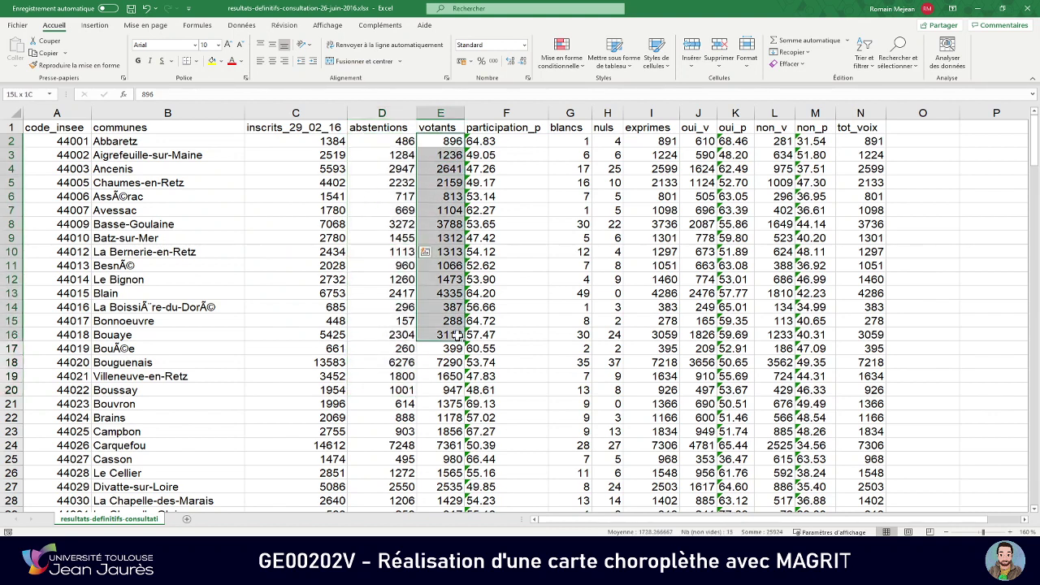
{"action": "left_click", "coordinate": [506, 139]}
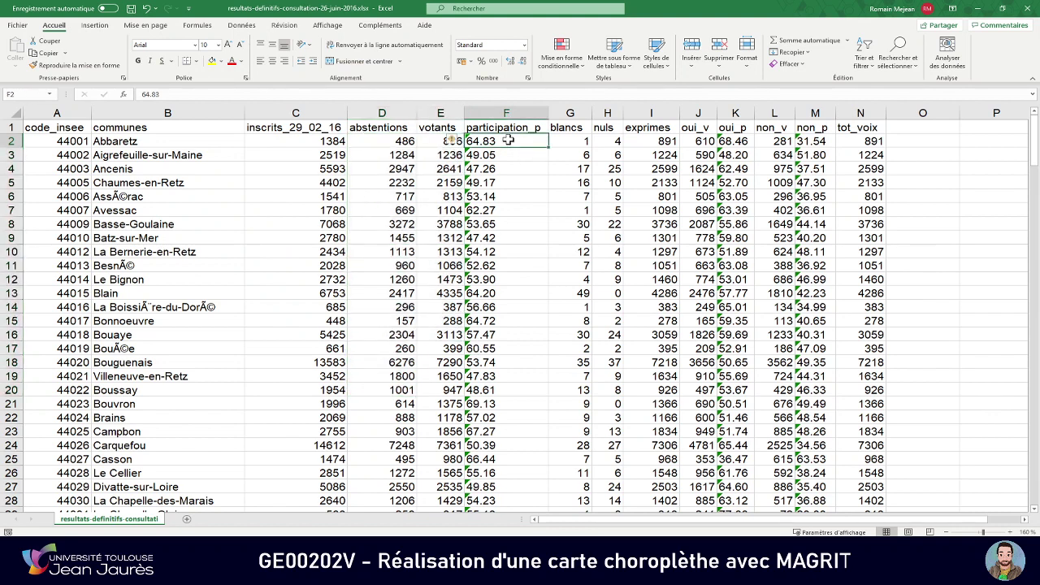
{"action": "left_click", "coordinate": [525, 129]}
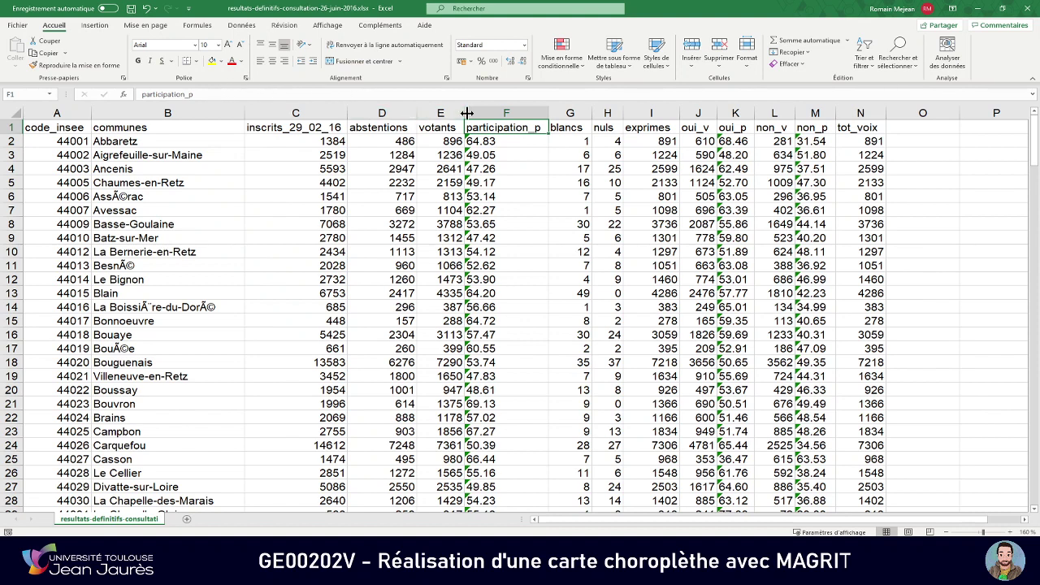
{"action": "left_click_drag", "start_coordinate": [503, 141], "coordinate": [509, 290]}
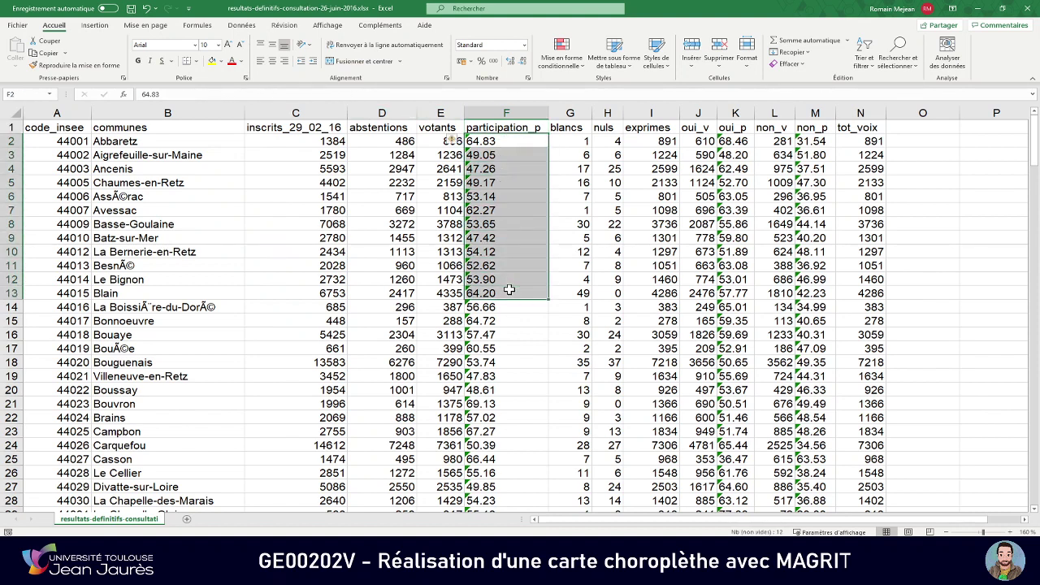
{"action": "left_click", "coordinate": [573, 139]}
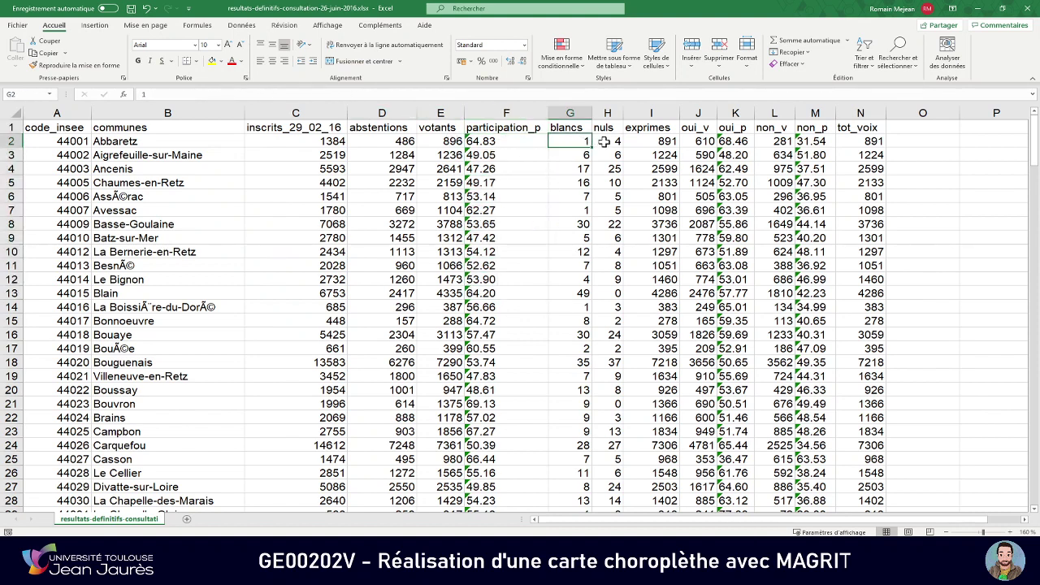
{"action": "left_click", "coordinate": [650, 141]}
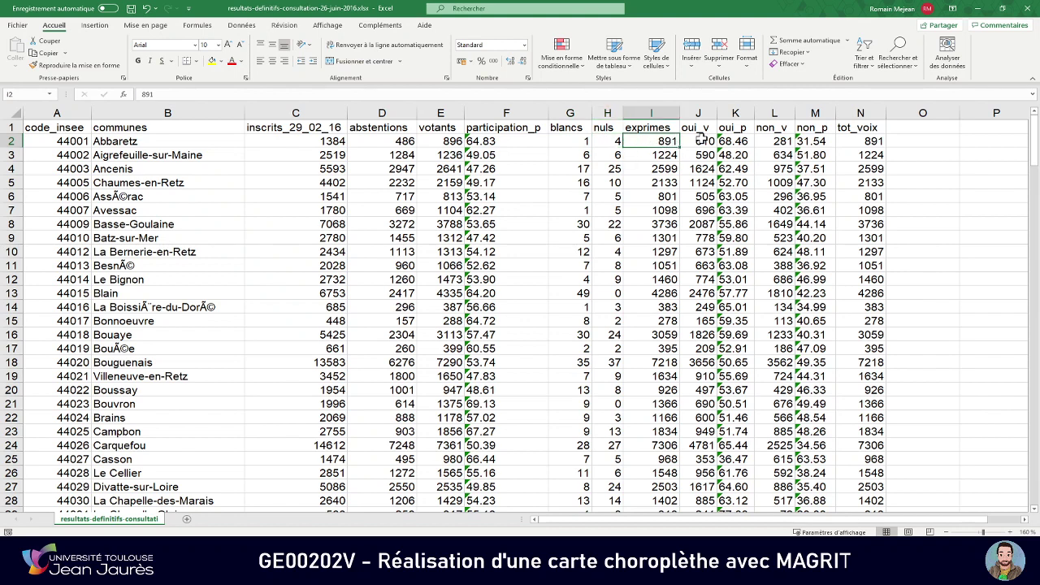
- Examine the yes and no vote counts and percentages in oui_v, oui_p, non_v and non_p, plus tot_voix
{"action": "left_click", "coordinate": [699, 140]}
{"action": "left_click_drag", "start_coordinate": [700, 140], "coordinate": [697, 250]}
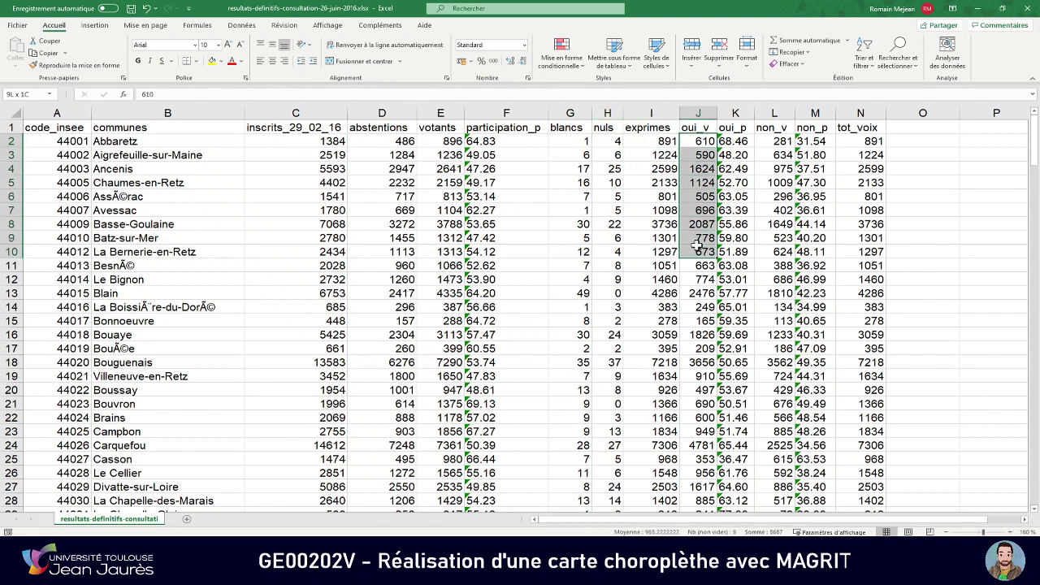
{"action": "left_click", "coordinate": [734, 141]}
{"action": "left_click_drag", "start_coordinate": [735, 140], "coordinate": [736, 294]}
{"action": "left_click_drag", "start_coordinate": [734, 141], "coordinate": [736, 307]}
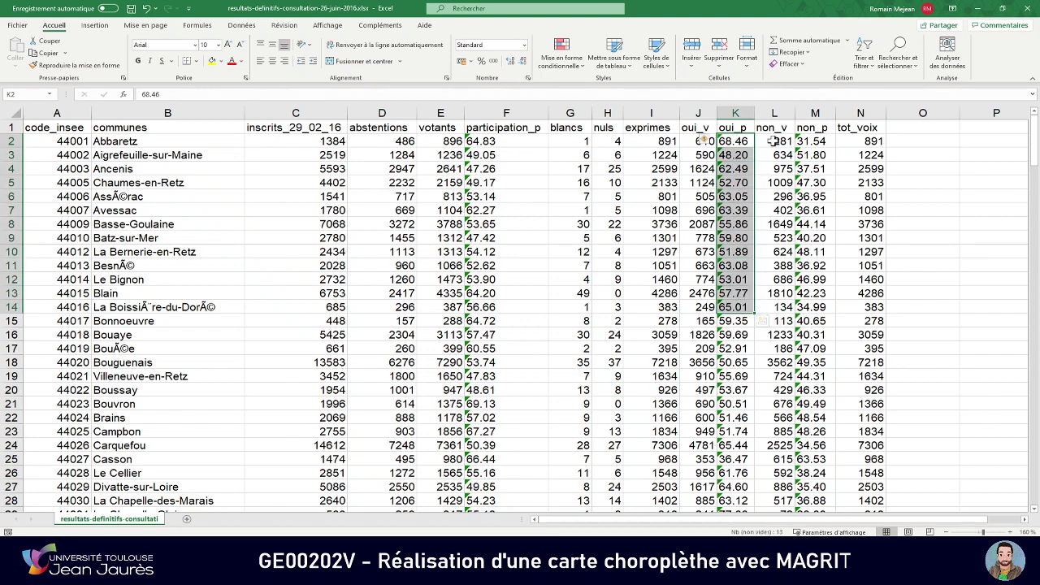
{"action": "left_click_drag", "start_coordinate": [772, 143], "coordinate": [788, 225]}
{"action": "left_click_drag", "start_coordinate": [808, 145], "coordinate": [821, 274]}
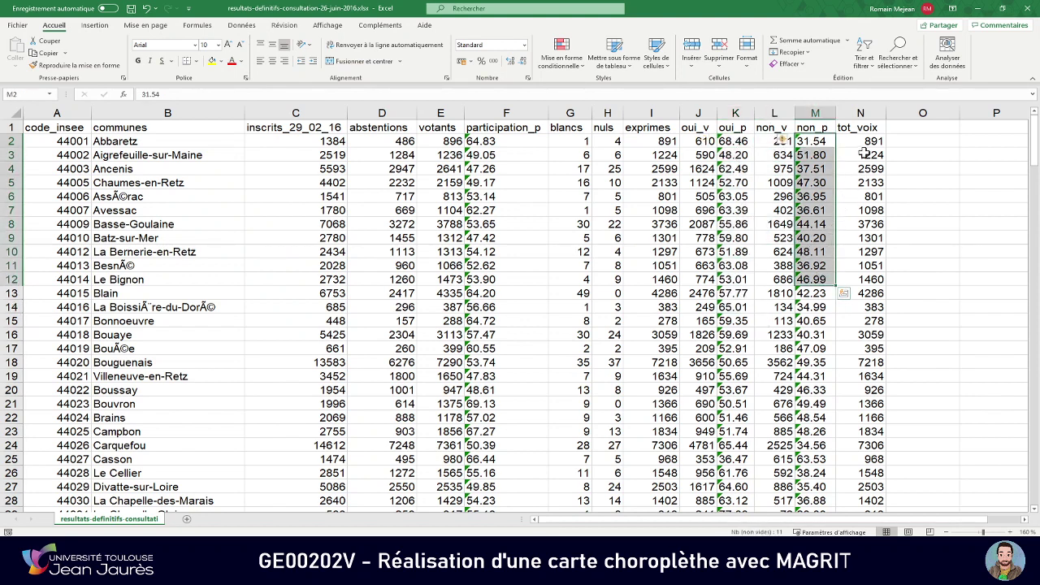
{"action": "left_click_drag", "start_coordinate": [864, 155], "coordinate": [893, 362]}
{"action": "left_click", "coordinate": [528, 253]}
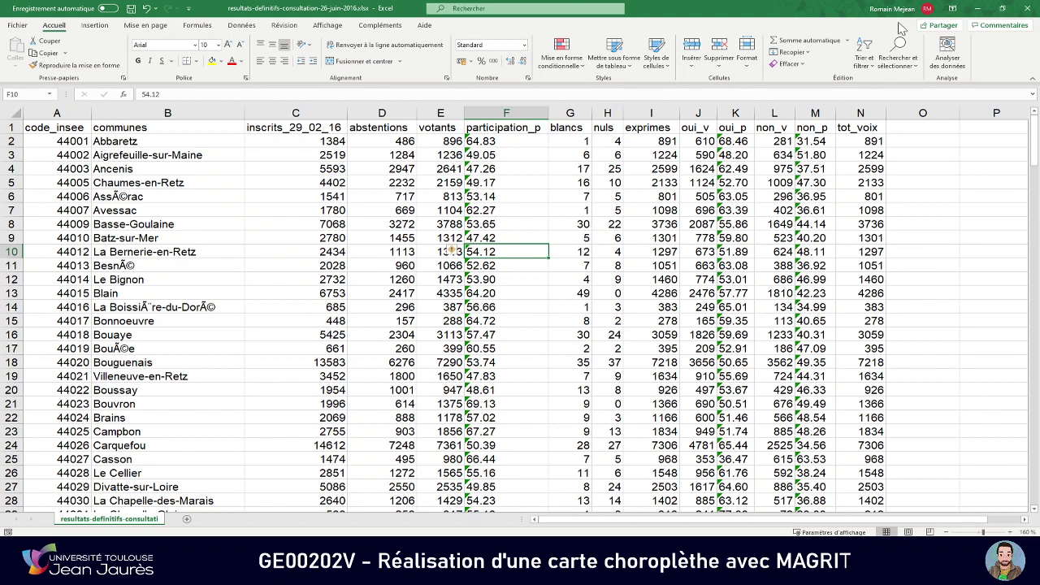
- Close the workbook without saving its changes and select resultats-definitifs-consultation-26-juin-2016.csv in the s8 folder
{"action": "left_click", "coordinate": [1023, 8]}
{"action": "left_click", "coordinate": [520, 292]}
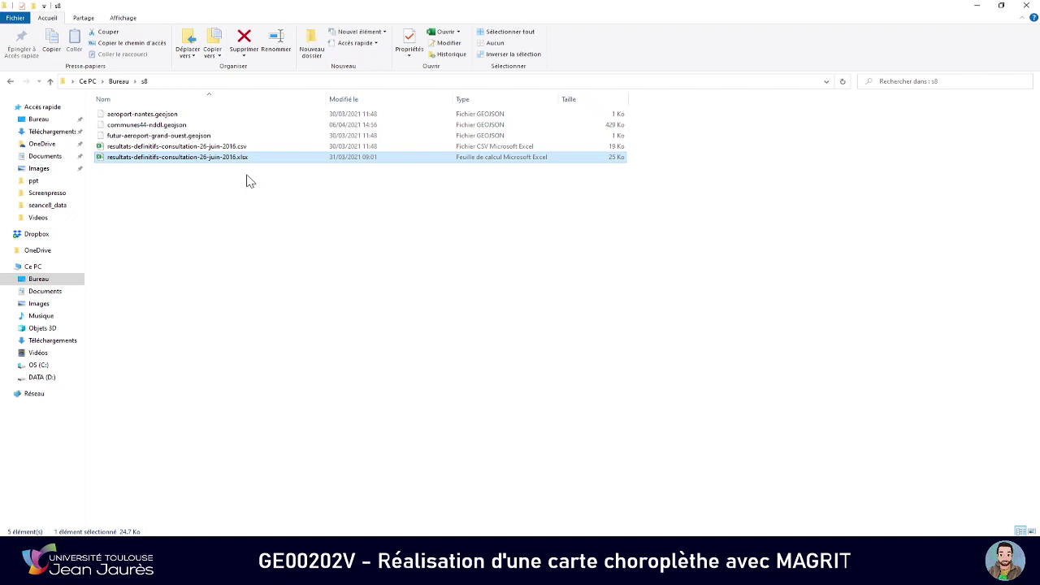
{"action": "left_click", "coordinate": [253, 147]}
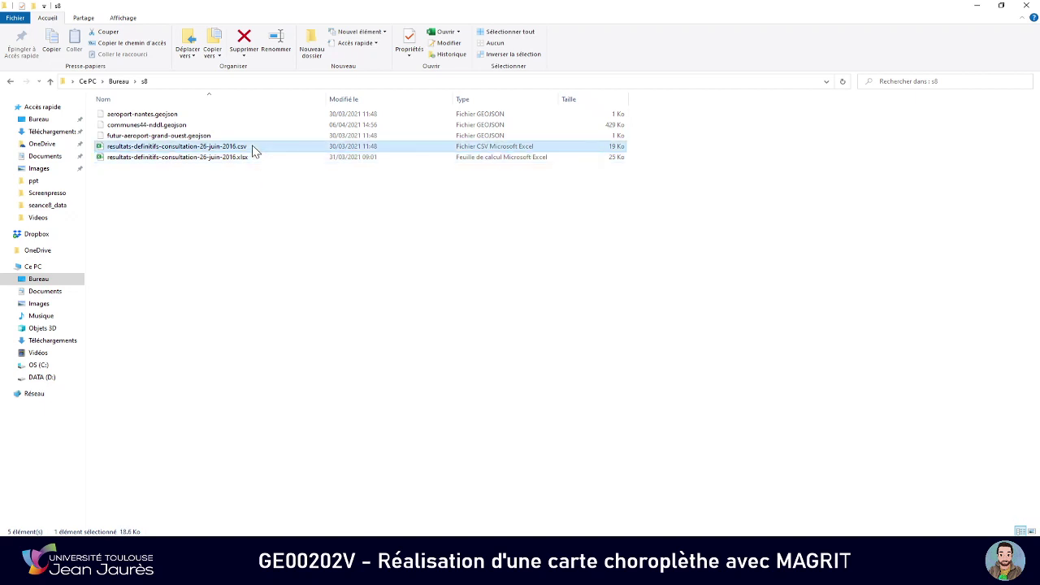
- Open resultats-definitifs-consultation-26-juin-2016.csv in Excel, examine how its comma-separated values are laid out in the columns, and close it
{"action": "double_click", "coordinate": [253, 147]}
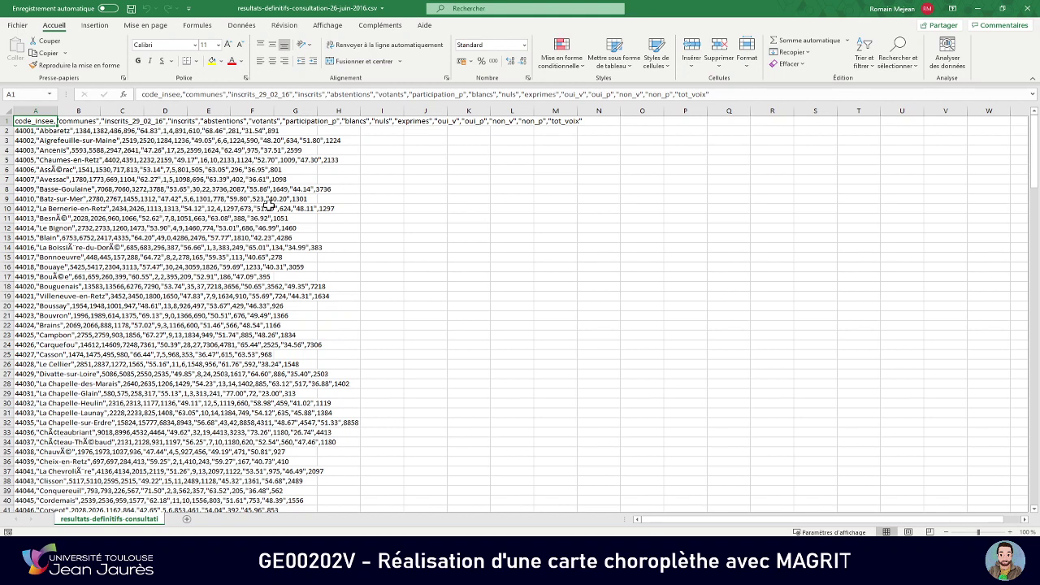
{"action": "left_click", "coordinate": [249, 153]}
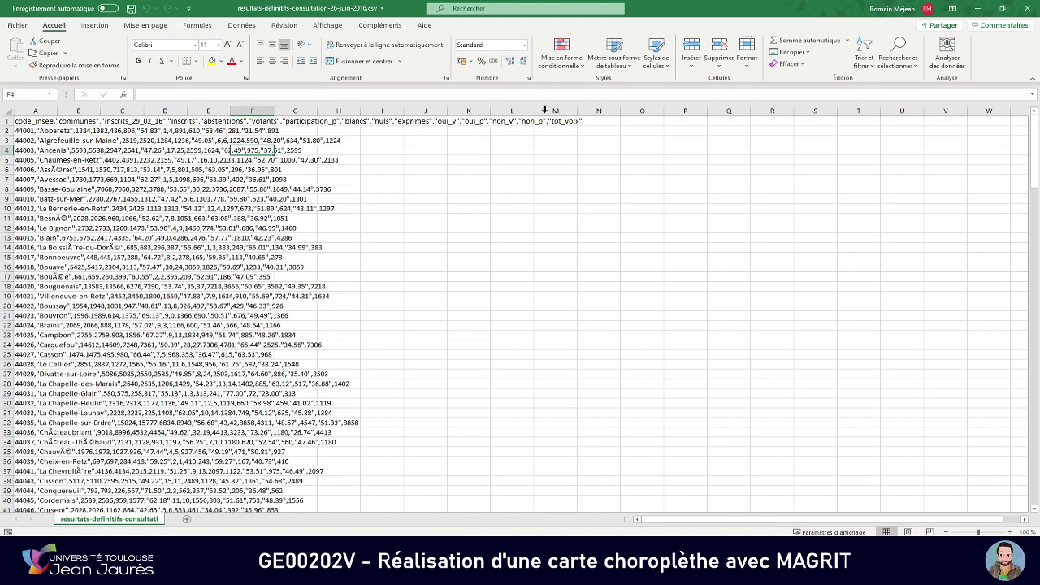
{"action": "left_click", "coordinate": [1026, 8]}
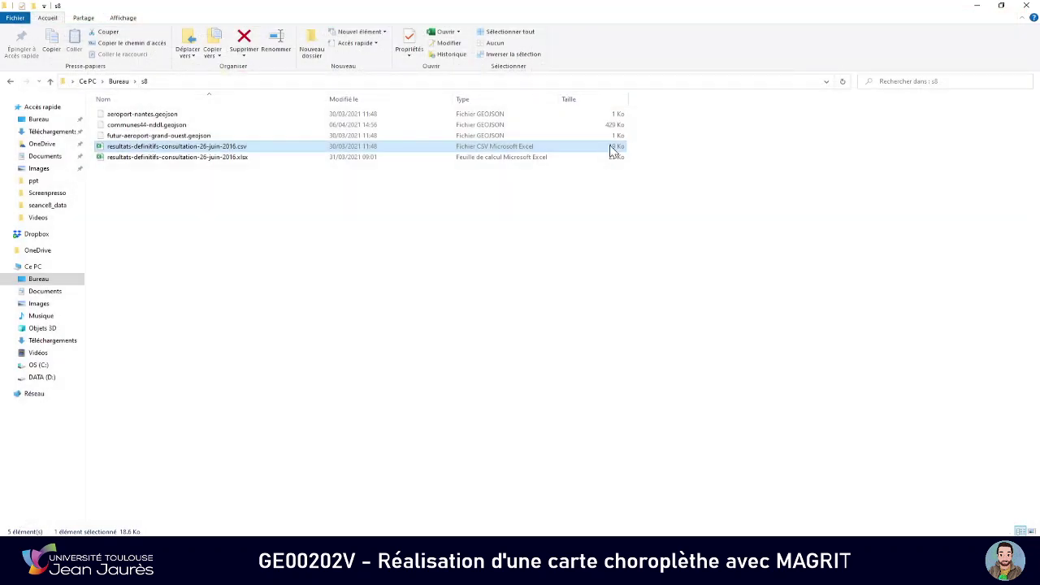
- Open resultats-definitifs-consultation-26-juin-2016.csv with LibreOffice Calc and disable the Tabulation separator in the text import options
{"action": "right_click", "coordinate": [291, 147]}
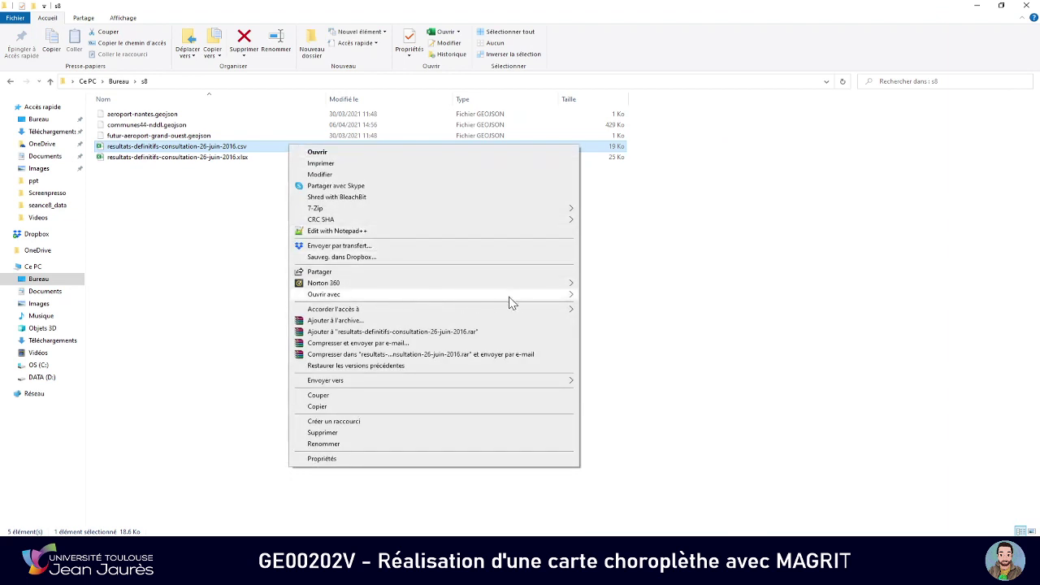
{"action": "mouse_move", "coordinate": [513, 299]}
{"action": "left_click", "coordinate": [593, 318]}
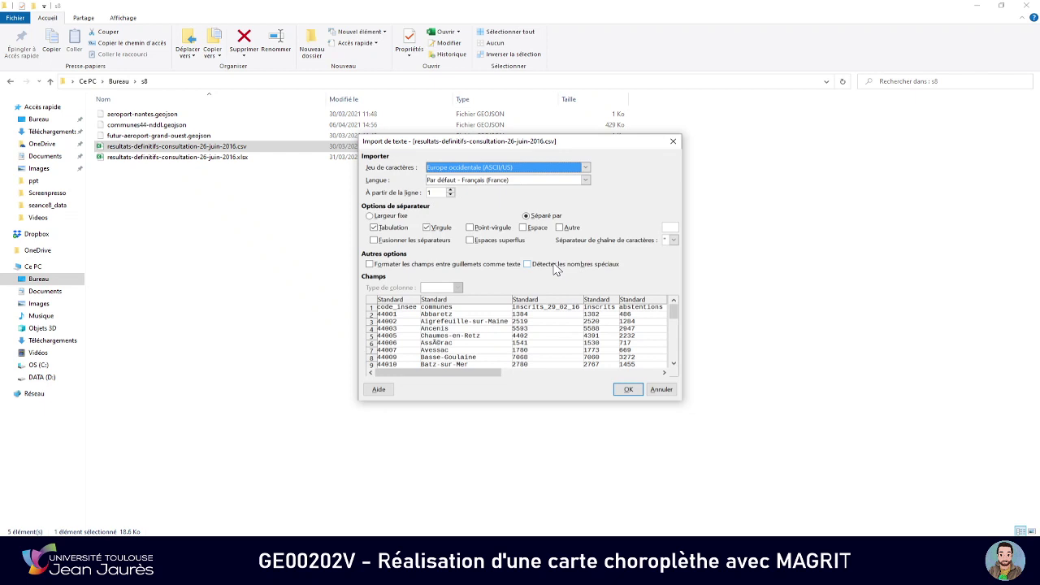
{"action": "left_click", "coordinate": [390, 228]}
- Compare the import preview while toggling the Virgule, Point-virgule, Espace and Autre separators
{"action": "left_click", "coordinate": [442, 230]}
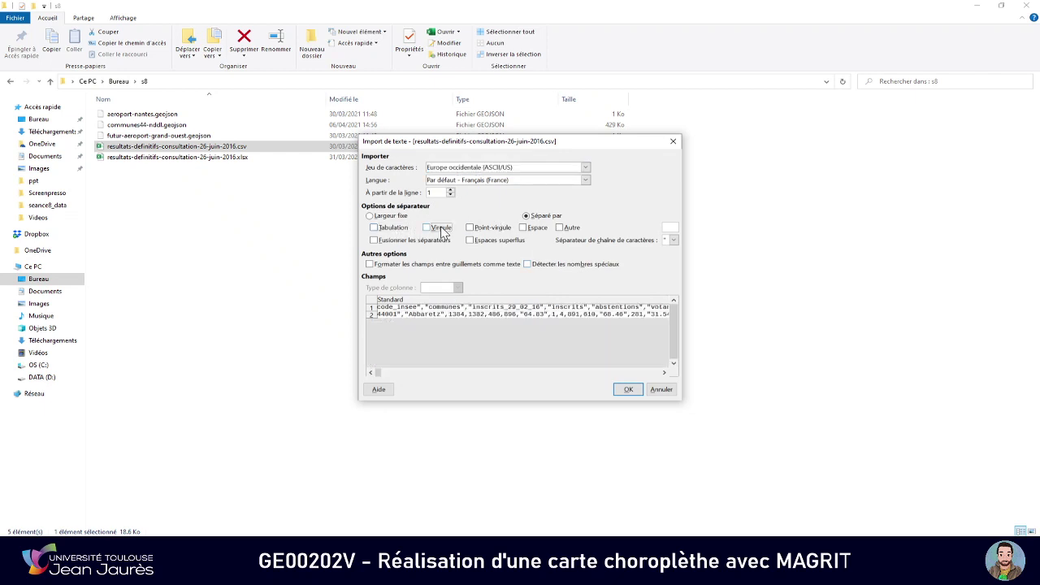
{"action": "left_click", "coordinate": [429, 233]}
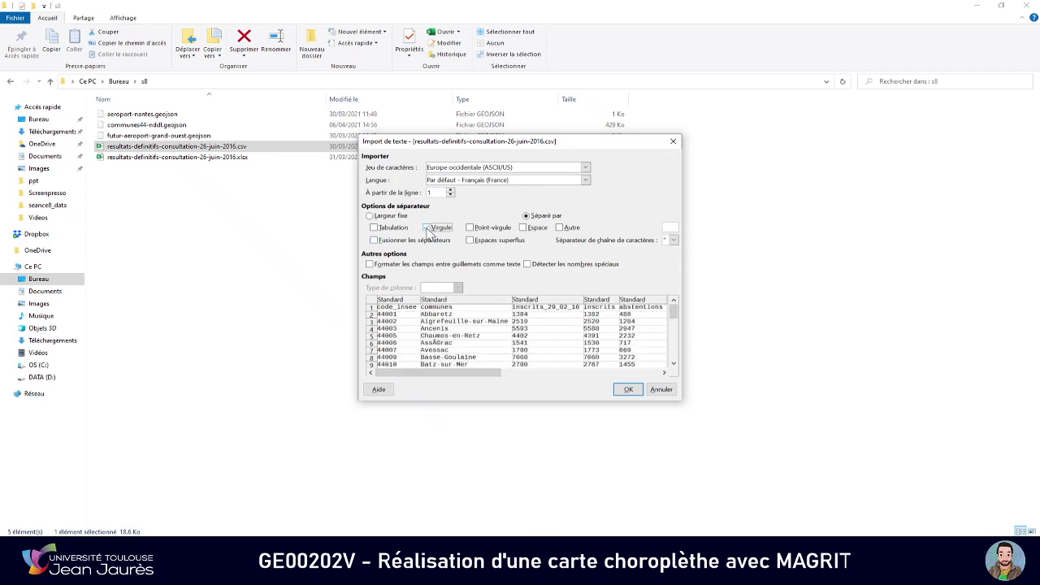
{"action": "left_click", "coordinate": [428, 232]}
{"action": "left_click", "coordinate": [429, 233]}
{"action": "left_click", "coordinate": [429, 233]}
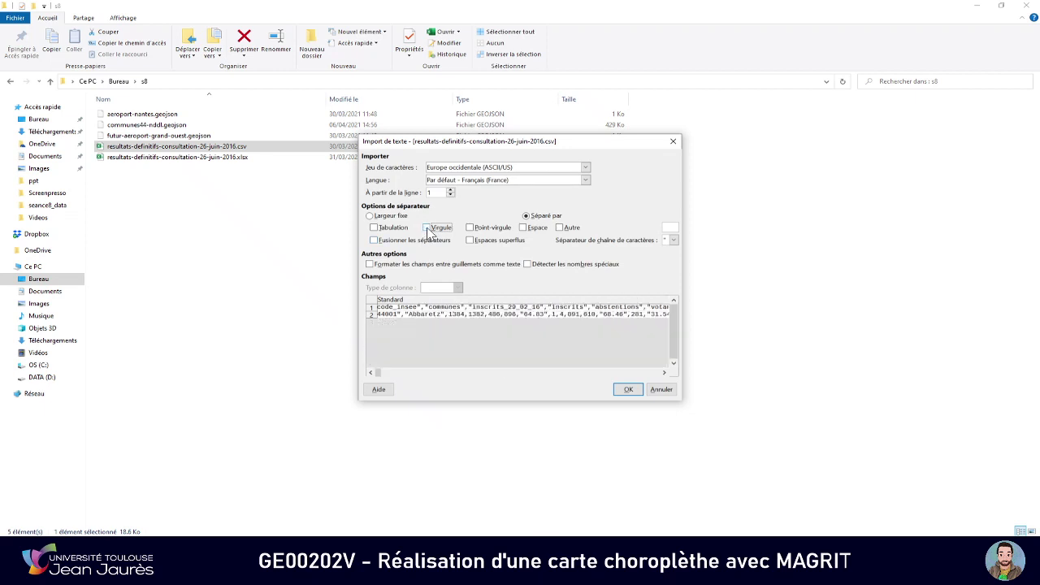
{"action": "left_click", "coordinate": [484, 233]}
{"action": "left_click", "coordinate": [484, 233]}
{"action": "left_click", "coordinate": [545, 233]}
{"action": "left_click", "coordinate": [573, 233]}
{"action": "left_click", "coordinate": [546, 233]}
{"action": "left_click", "coordinate": [572, 233]}
- Import the CSV with Virgule as the only separator, view the resulting spreadsheet and close it
{"action": "left_click", "coordinate": [440, 228]}
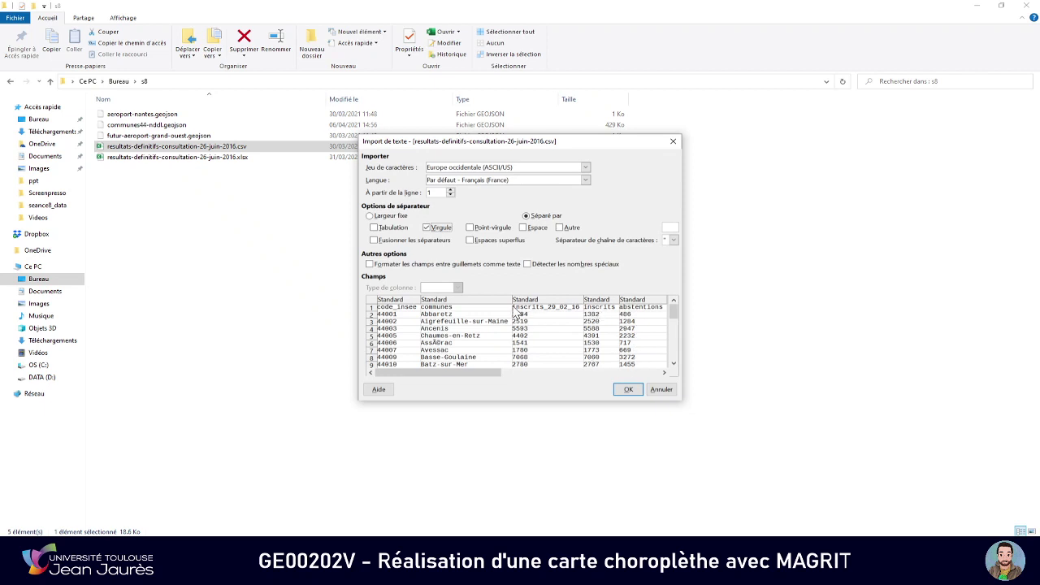
{"action": "left_click", "coordinate": [628, 389]}
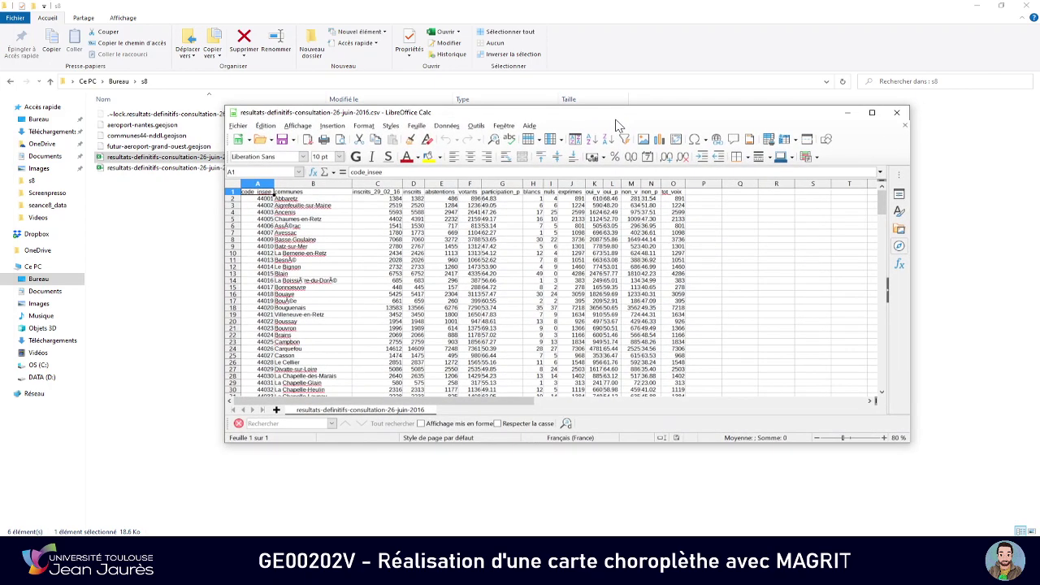
{"action": "left_click", "coordinate": [897, 113]}
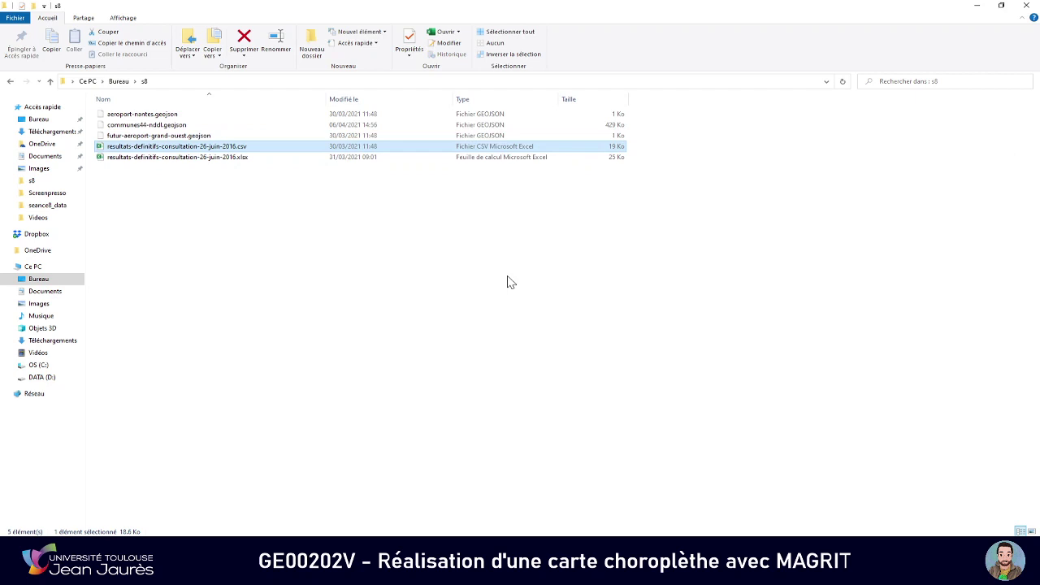
- Open communes44-nddl.geojson from the s8 folder in Notepad++
{"action": "left_click", "coordinate": [399, 222]}
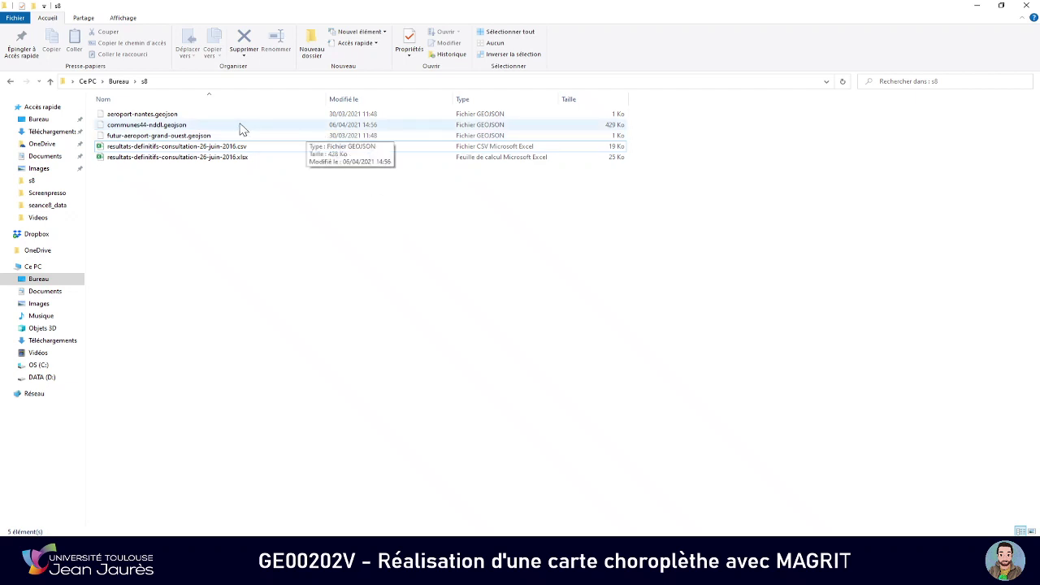
{"action": "left_click", "coordinate": [168, 127]}
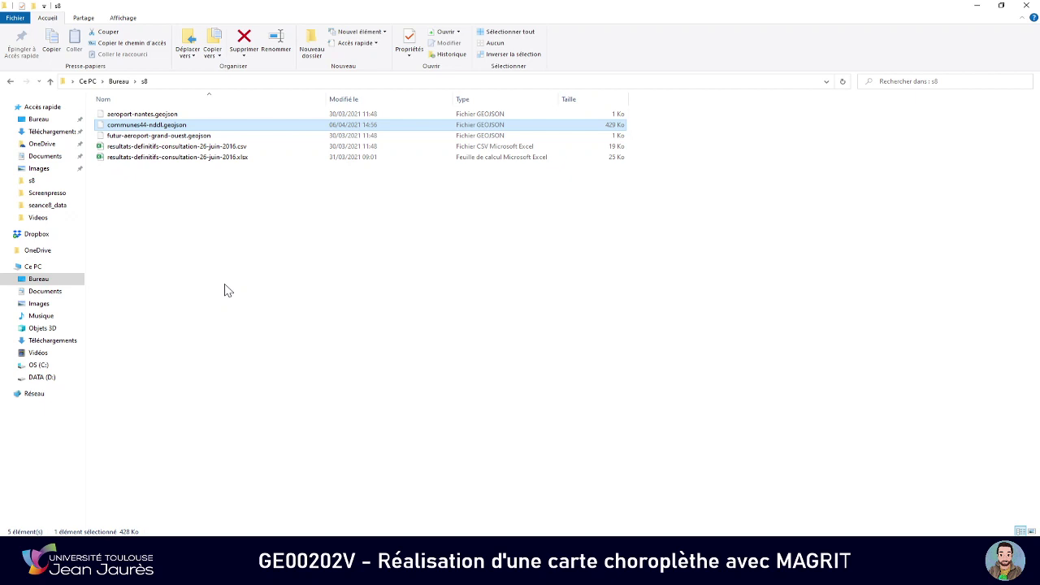
{"action": "key", "text": "Up"}
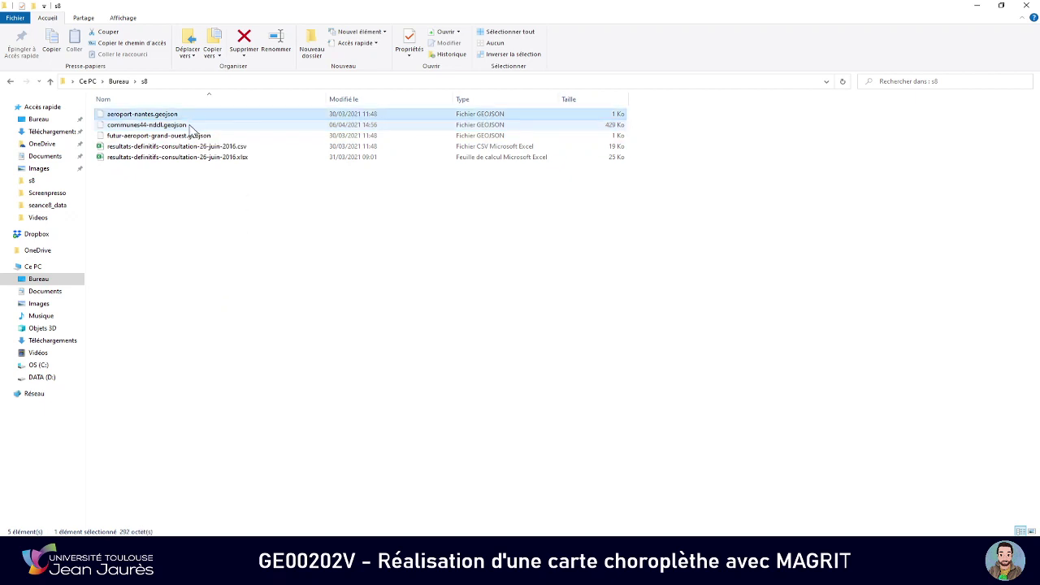
{"action": "key", "text": "Down"}
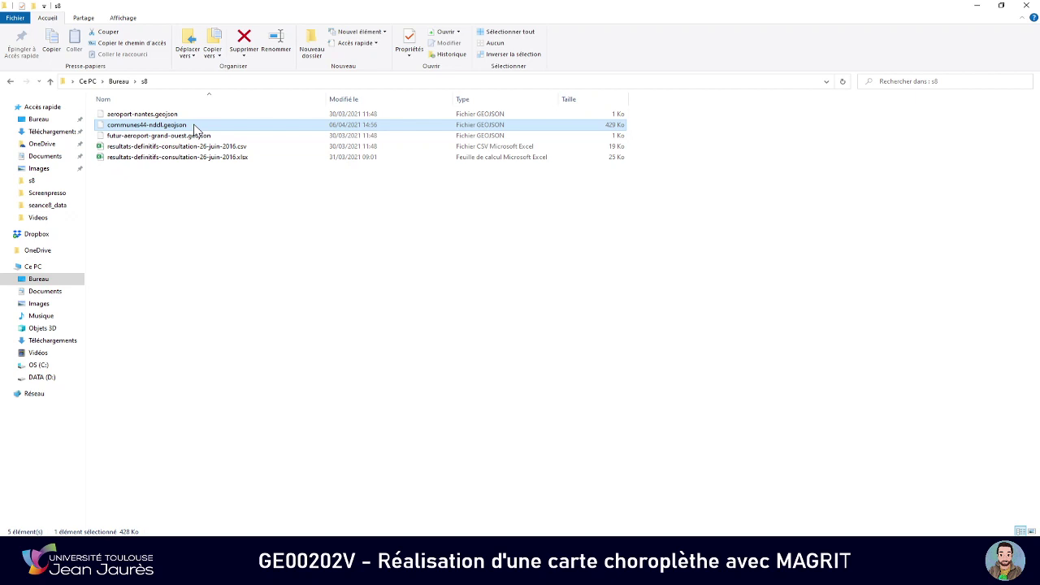
{"action": "right_click", "coordinate": [195, 129]}
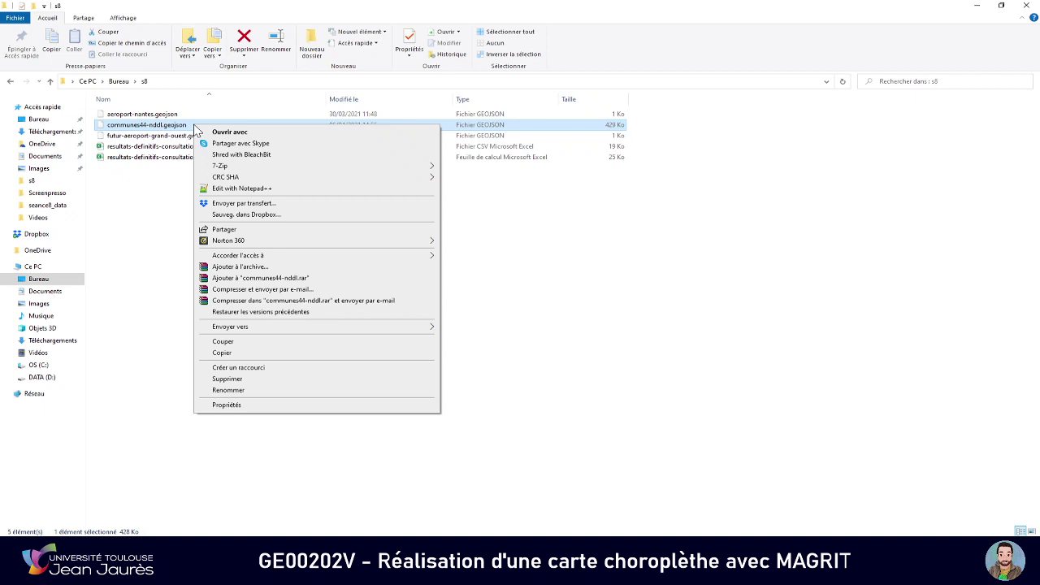
{"action": "left_click", "coordinate": [291, 190]}
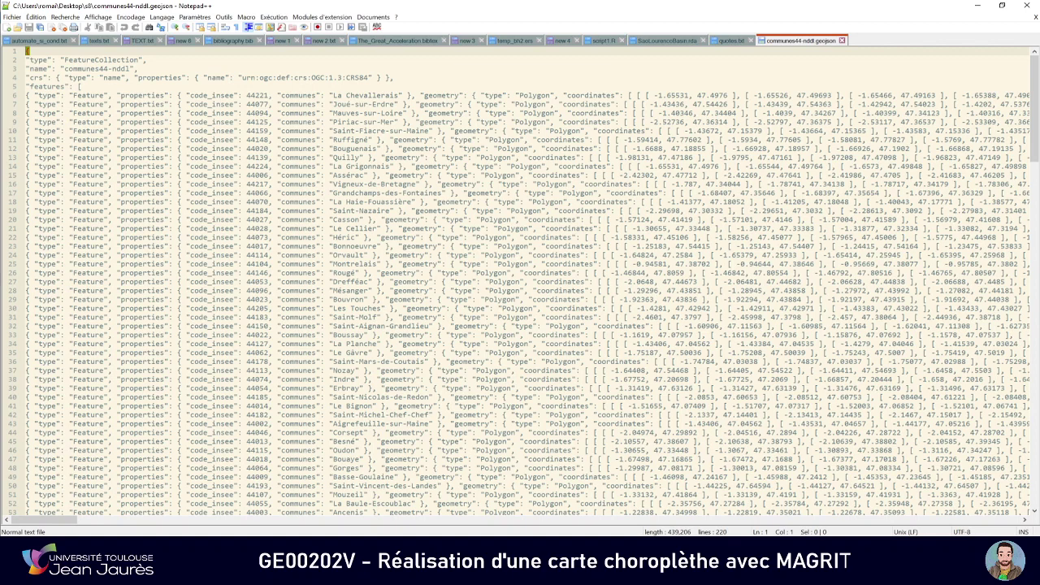
- Examine the GeoJSON header lines: the FeatureCollection type, the layer name, the crs definition and the start of the features list
{"action": "left_click", "coordinate": [146, 59]}
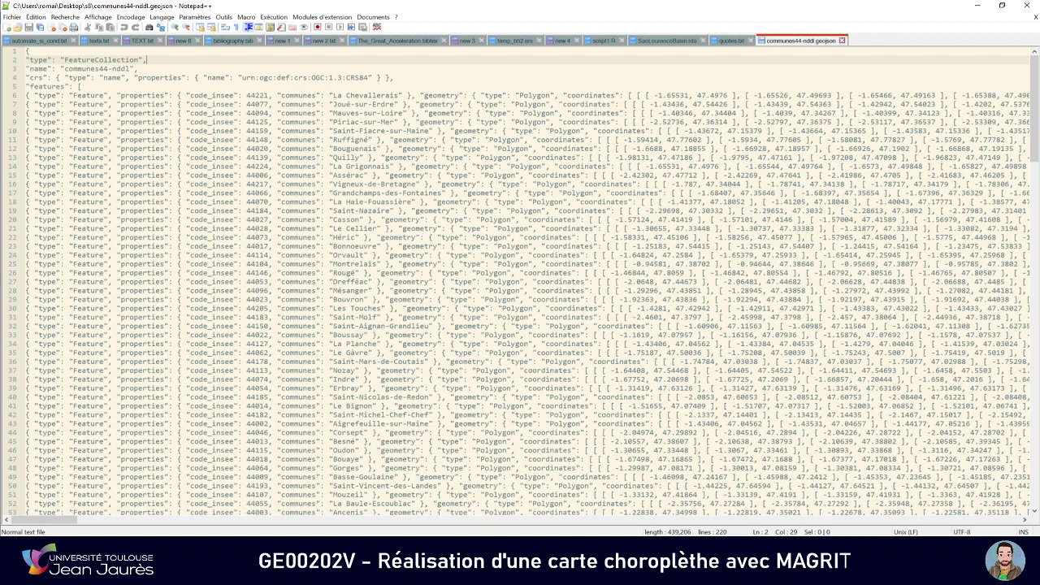
{"action": "left_click_drag", "start_coordinate": [65, 59], "coordinate": [134, 59]}
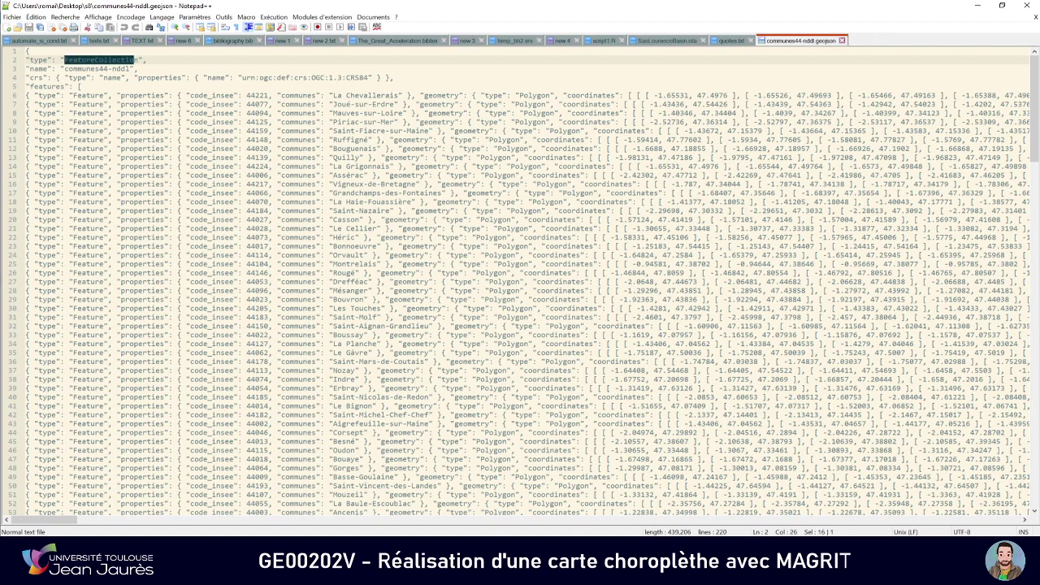
{"action": "left_click_drag", "start_coordinate": [65, 68], "coordinate": [129, 68]}
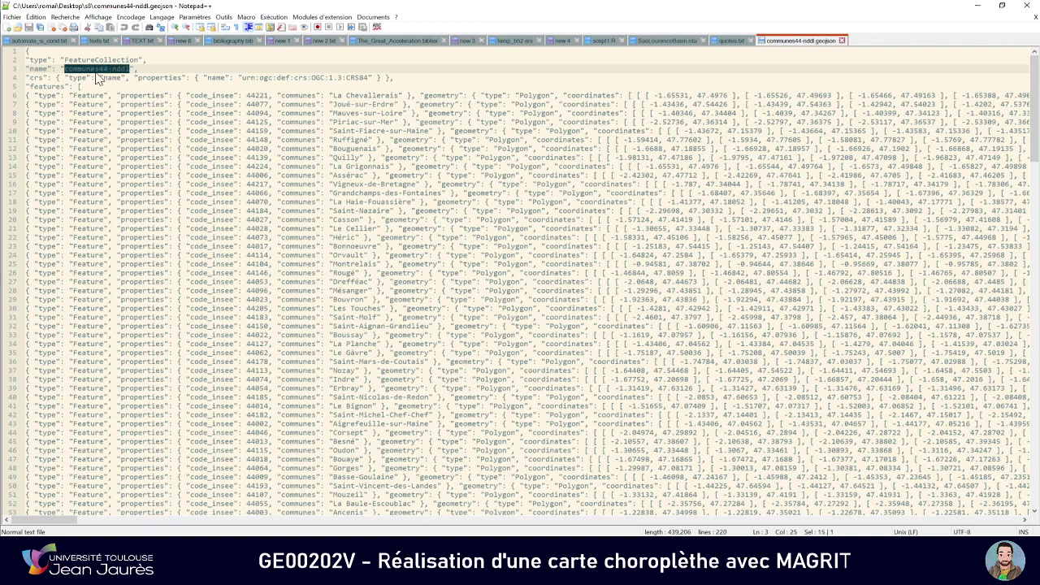
{"action": "left_click", "coordinate": [42, 78]}
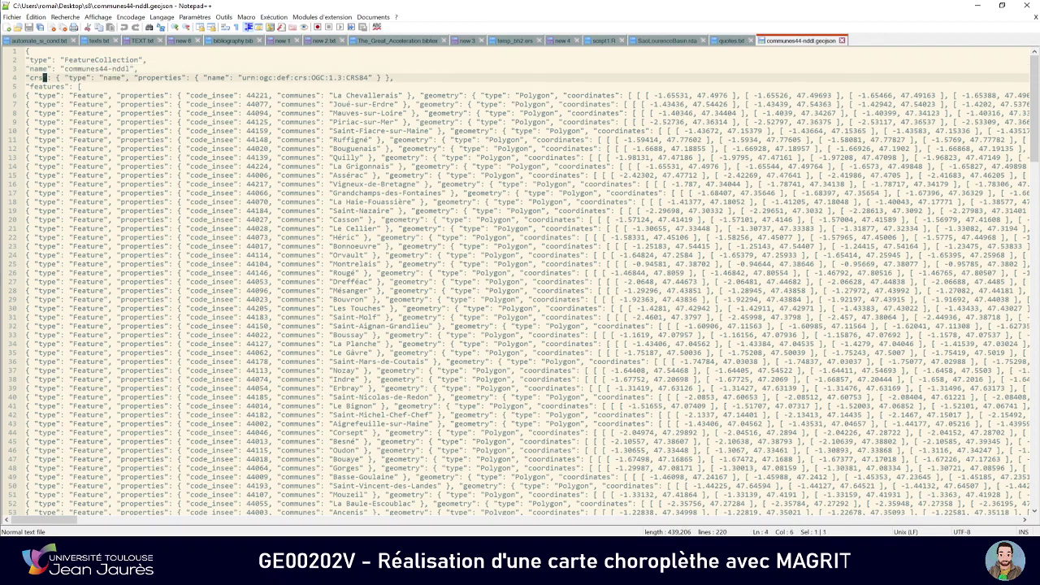
{"action": "left_click_drag", "start_coordinate": [68, 77], "coordinate": [195, 77]}
{"action": "left_click", "coordinate": [350, 77]}
{"action": "left_click", "coordinate": [254, 77]}
{"action": "left_click", "coordinate": [79, 86]}
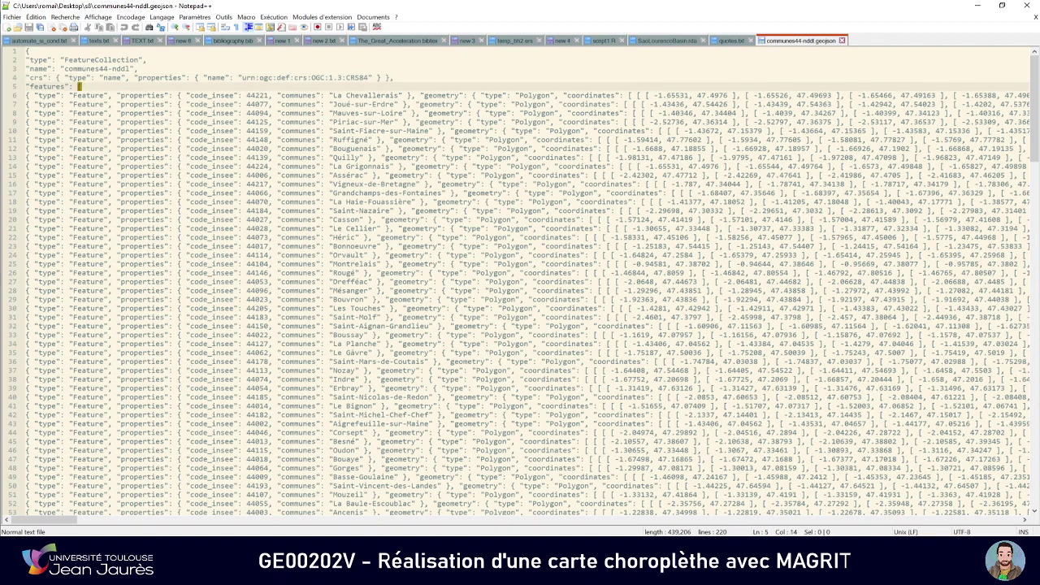
- Go through the first ten Feature lines one by one to examine how each commune is stored
{"action": "left_click", "coordinate": [72, 95]}
{"action": "left_click", "coordinate": [63, 104]}
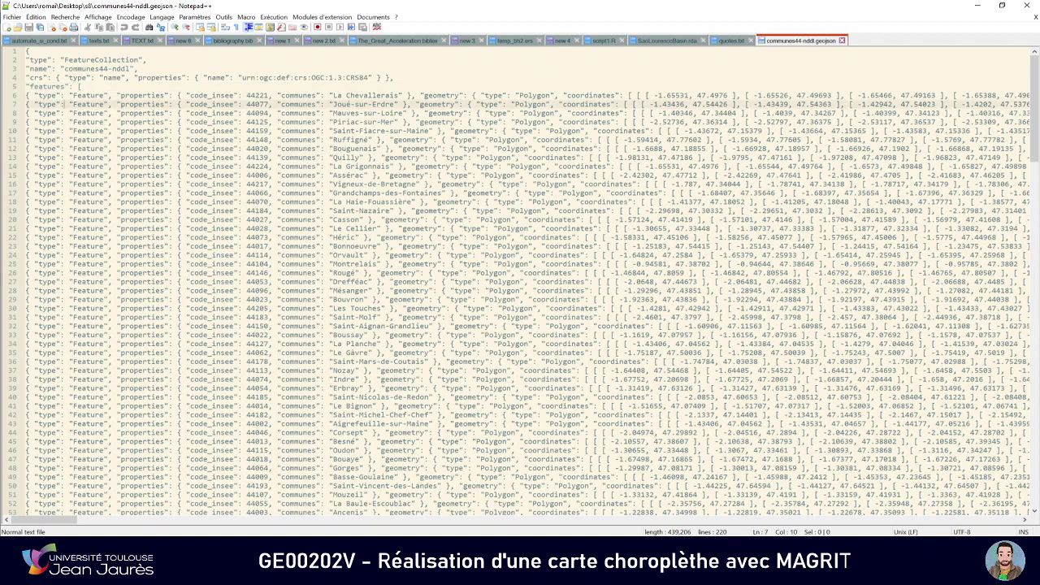
{"action": "left_click", "coordinate": [65, 113]}
{"action": "left_click", "coordinate": [65, 122]}
{"action": "left_click", "coordinate": [67, 131]}
{"action": "left_click", "coordinate": [68, 138]}
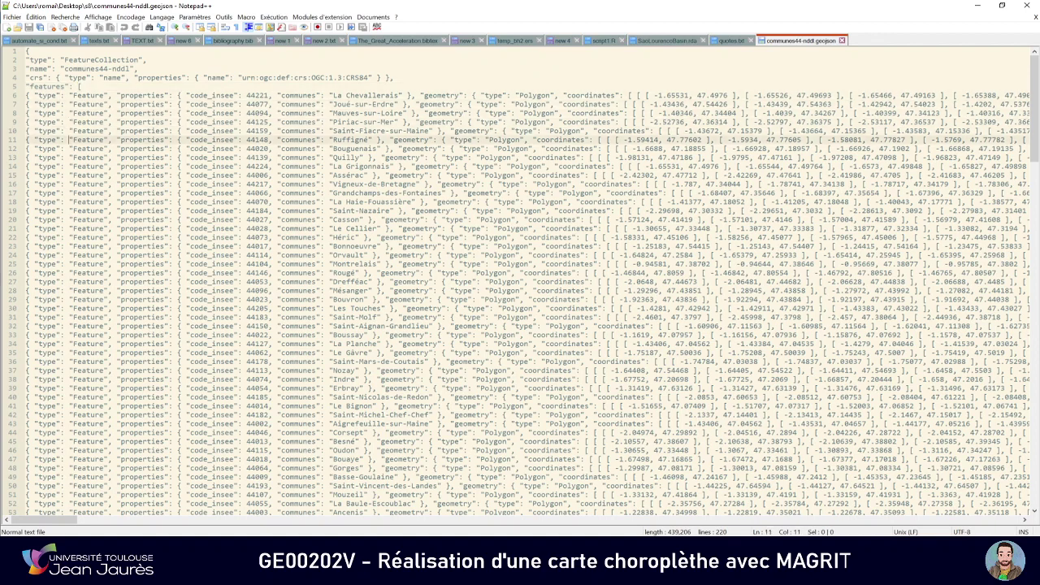
{"action": "left_click", "coordinate": [69, 148]}
{"action": "left_click", "coordinate": [71, 157]}
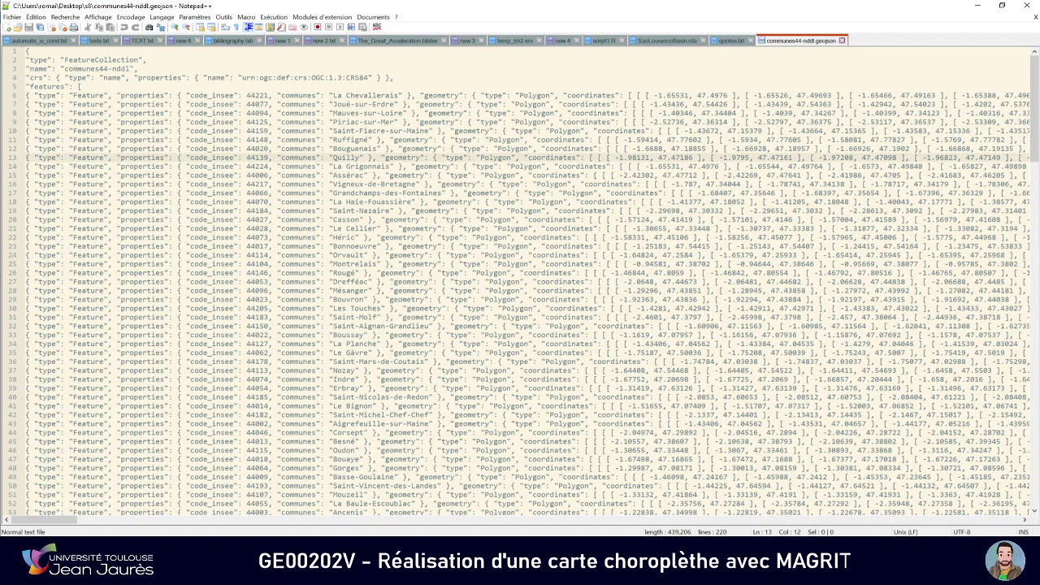
{"action": "left_click", "coordinate": [70, 165]}
{"action": "left_click", "coordinate": [69, 175]}
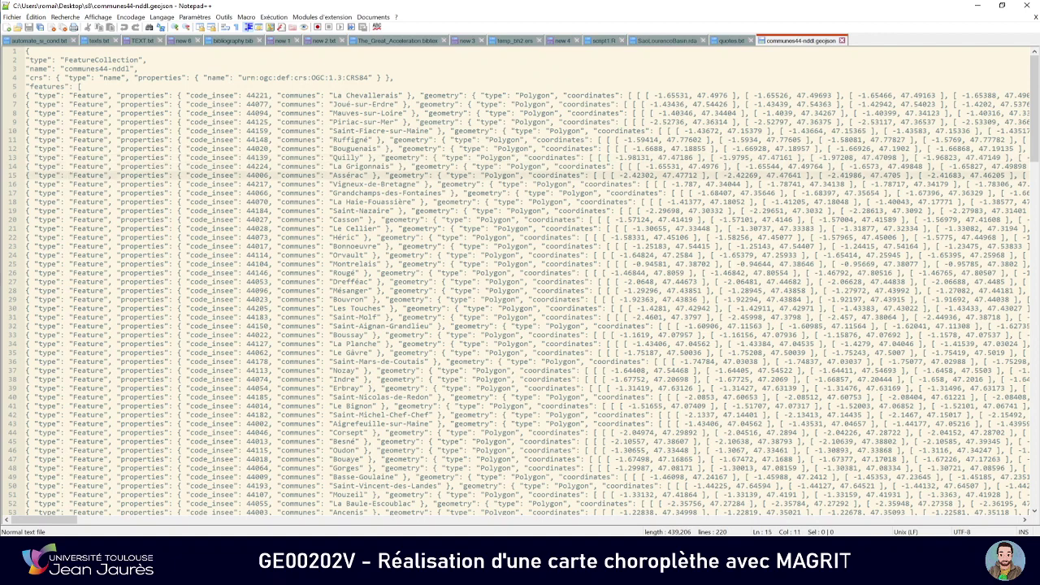
- Examine the first feature's type, its code_insee and communes properties, and its geometry key
{"action": "left_click", "coordinate": [112, 95]}
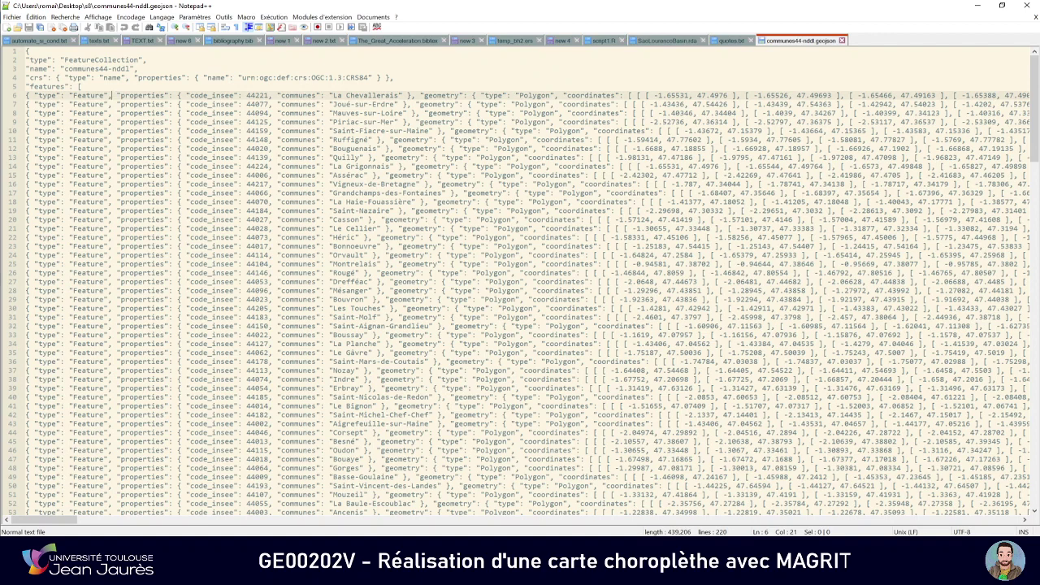
{"action": "double_click", "coordinate": [47, 95]}
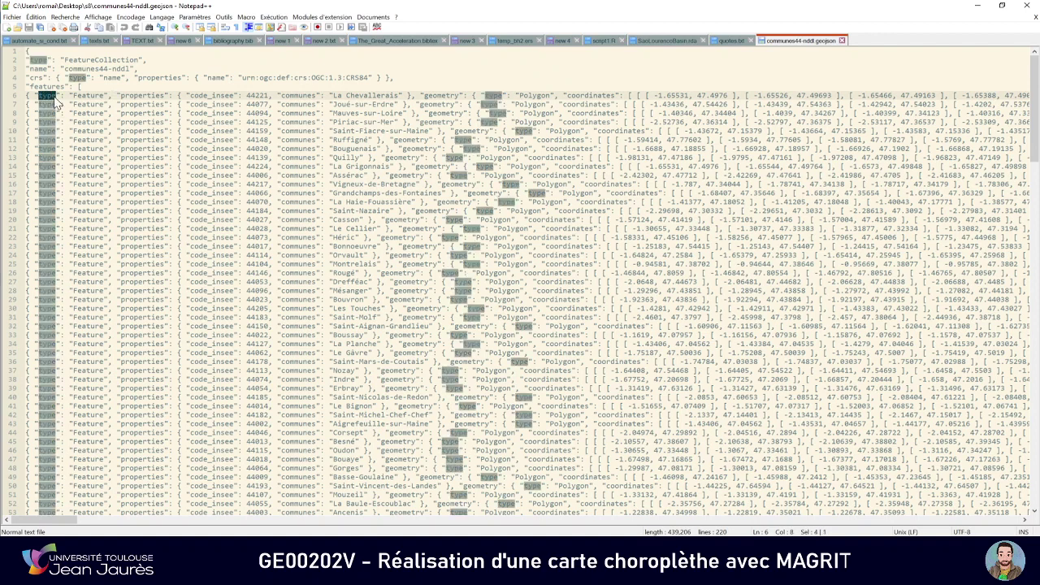
{"action": "left_click_drag", "start_coordinate": [73, 96], "coordinate": [166, 95]}
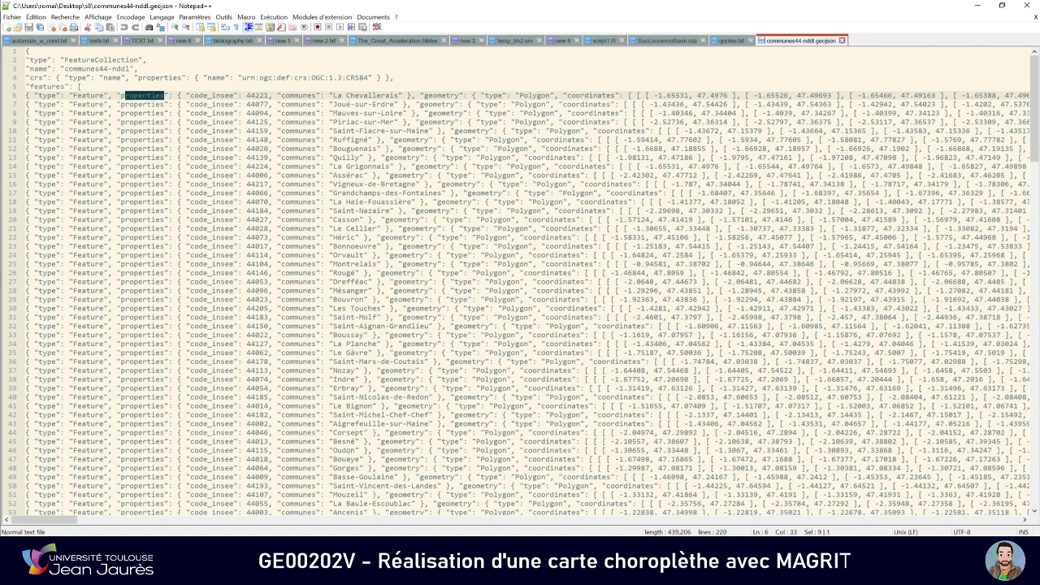
{"action": "left_click", "coordinate": [193, 96]}
{"action": "left_click_drag", "start_coordinate": [197, 96], "coordinate": [217, 96]}
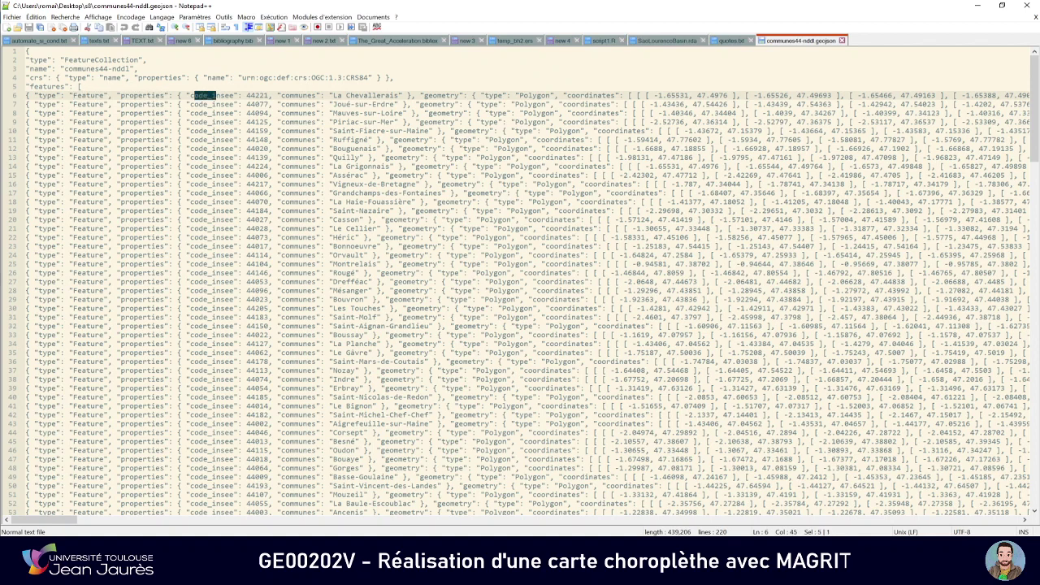
{"action": "left_click", "coordinate": [192, 96]}
{"action": "left_click_drag", "start_coordinate": [281, 95], "coordinate": [312, 95]}
{"action": "left_click", "coordinate": [368, 96]}
{"action": "left_click_drag", "start_coordinate": [422, 95], "coordinate": [456, 96]}
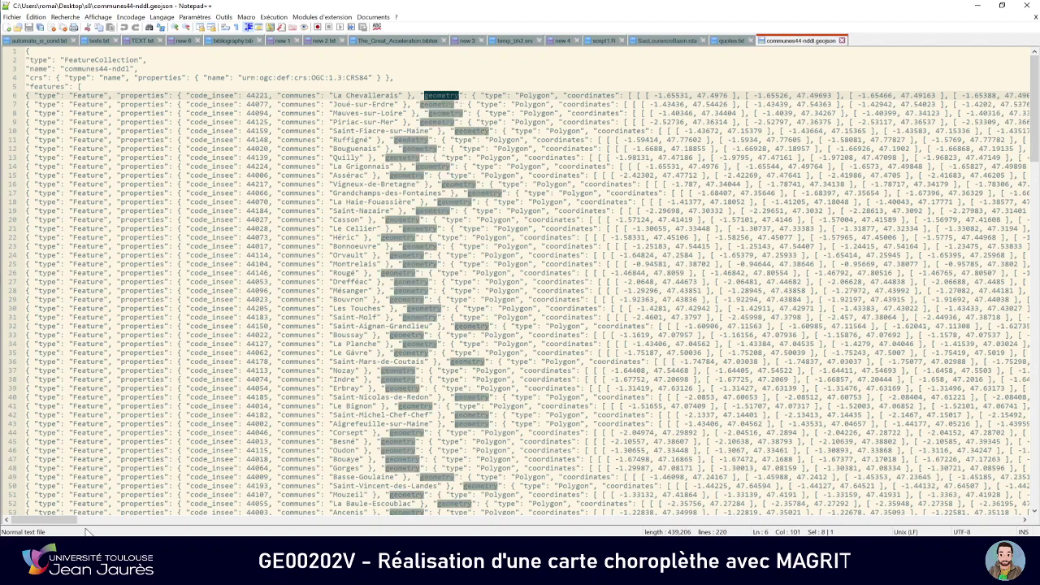
- Examine the first feature's Polygon geometry type and the first coordinate pair of its outline
{"action": "mouse_move", "coordinate": [34, 521]}
{"action": "left_mouse_down"}
{"action": "mouse_move", "coordinate": [235, 526]}
{"action": "mouse_move", "coordinate": [16, 526]}
{"action": "left_mouse_up"}
{"action": "left_click", "coordinate": [467, 95]}
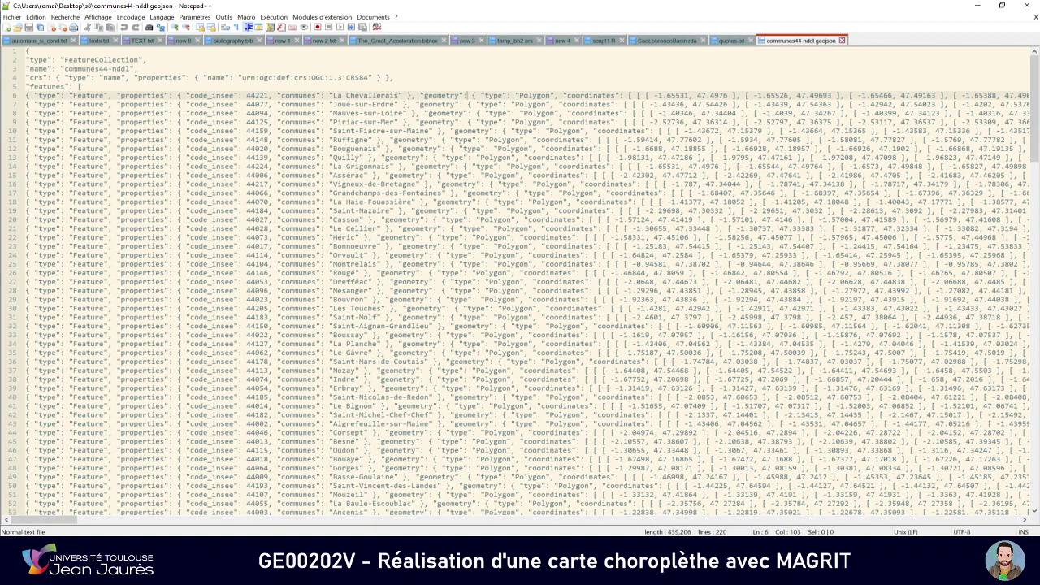
{"action": "left_click_drag", "start_coordinate": [519, 95], "coordinate": [550, 96]}
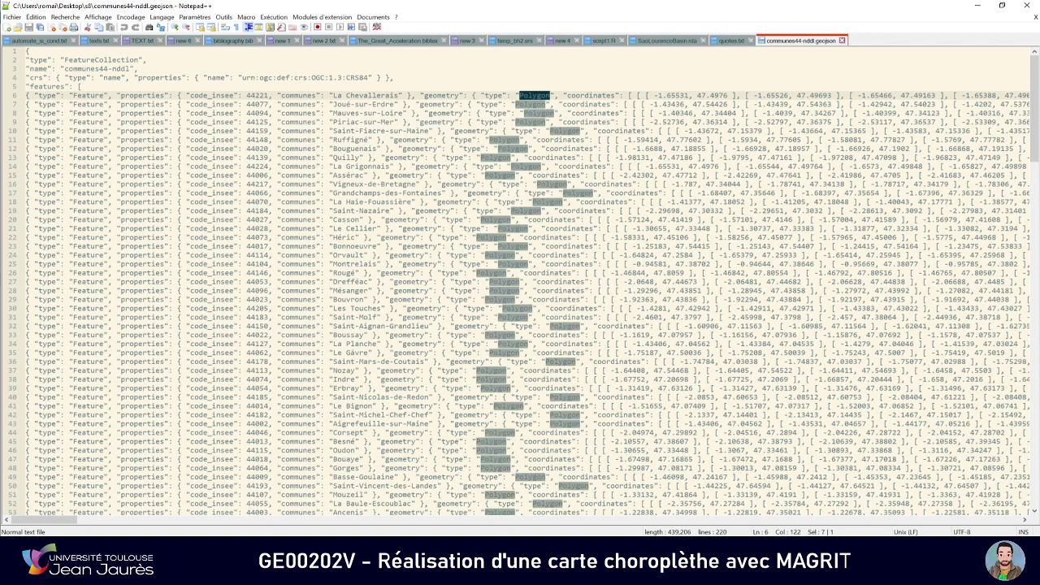
{"action": "left_click_drag", "start_coordinate": [646, 95], "coordinate": [736, 96]}
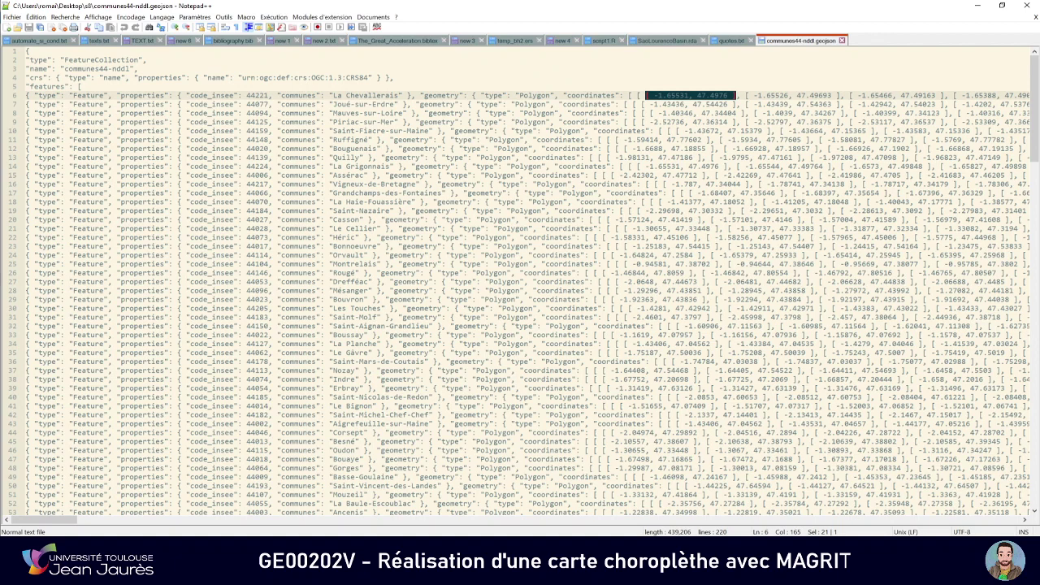
{"action": "left_click", "coordinate": [739, 95]}
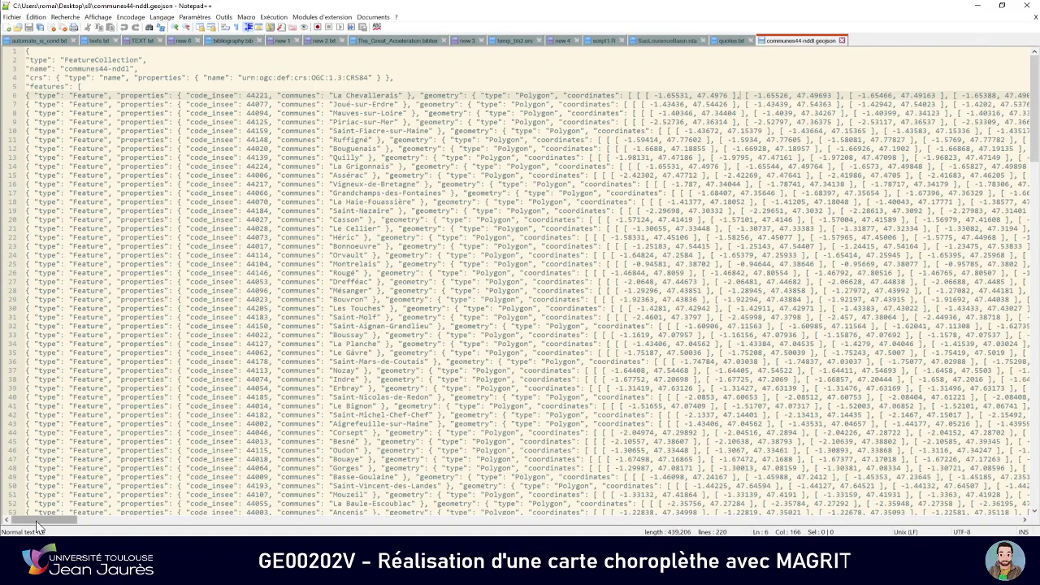
- Close the communes GeoJSON in Notepad++ and switch to the Magrit website in the browser
{"action": "mouse_move", "coordinate": [39, 519]}
{"action": "left_mouse_down"}
{"action": "mouse_move", "coordinate": [482, 507]}
{"action": "mouse_move", "coordinate": [24, 518]}
{"action": "left_mouse_up"}
{"action": "left_click", "coordinate": [1025, 6]}
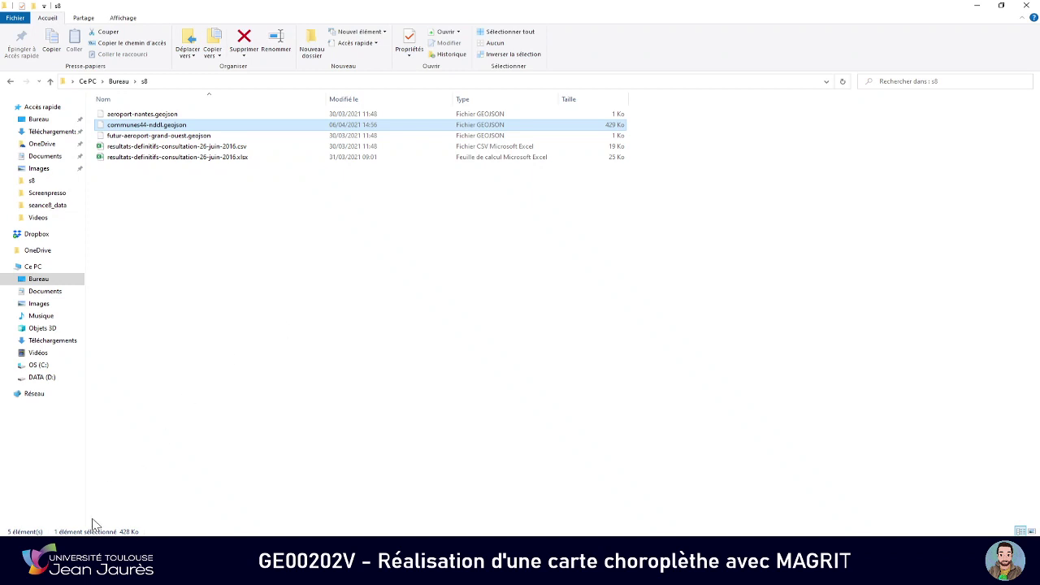
{"action": "key", "text": "alt+Tab"}
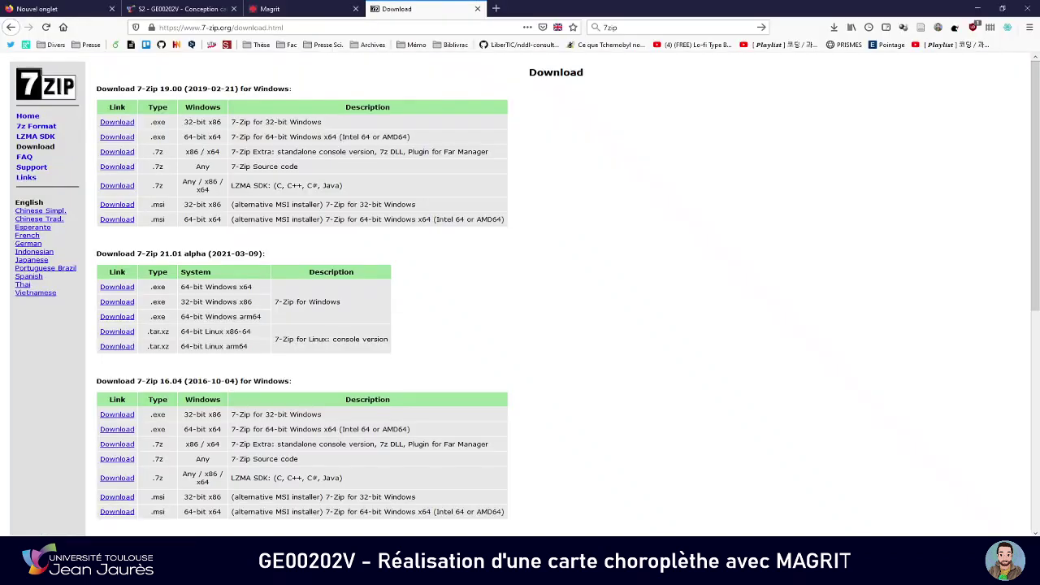
{"action": "left_click", "coordinate": [316, 9]}
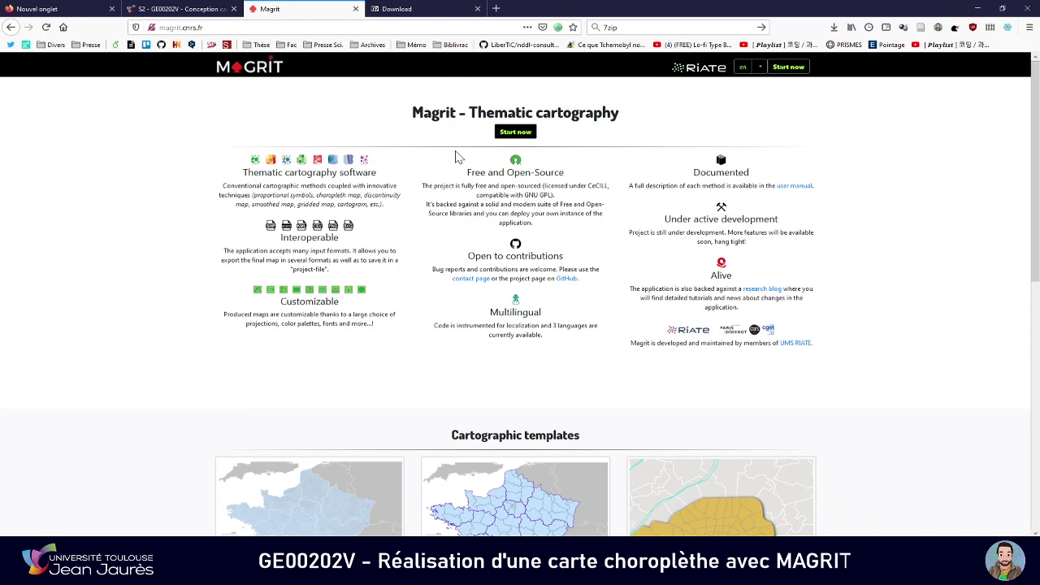
- Set the Magrit site's language to French and launch the application with a new project
{"action": "left_click", "coordinate": [757, 69]}
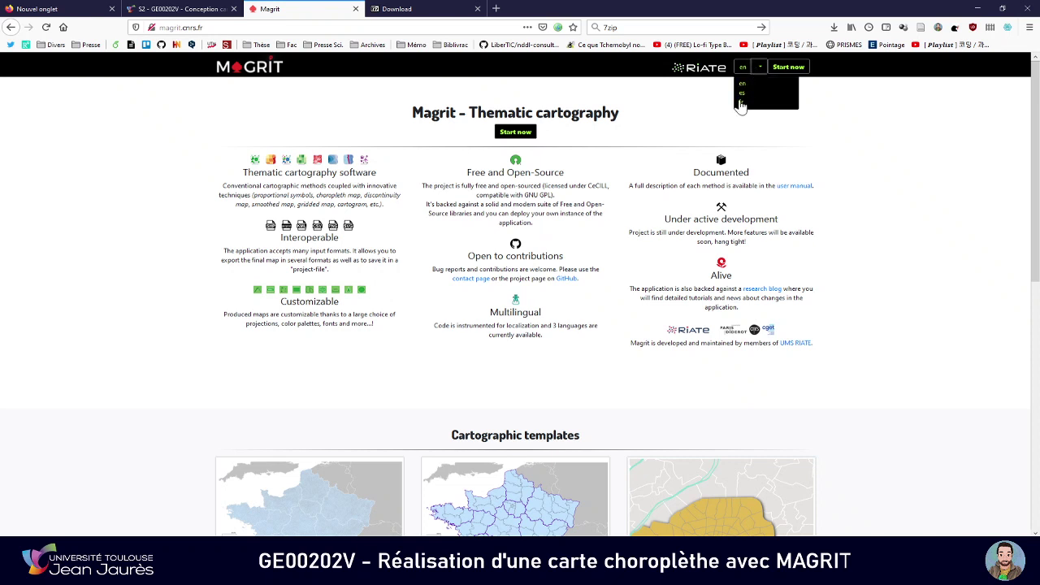
{"action": "left_click", "coordinate": [740, 103]}
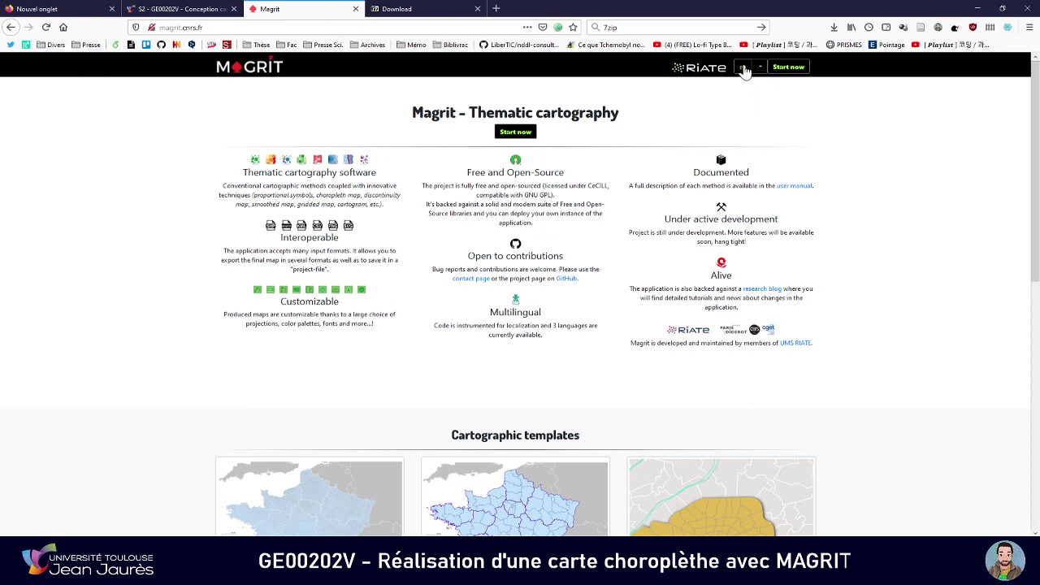
{"action": "left_click", "coordinate": [756, 70]}
{"action": "left_click", "coordinate": [741, 103]}
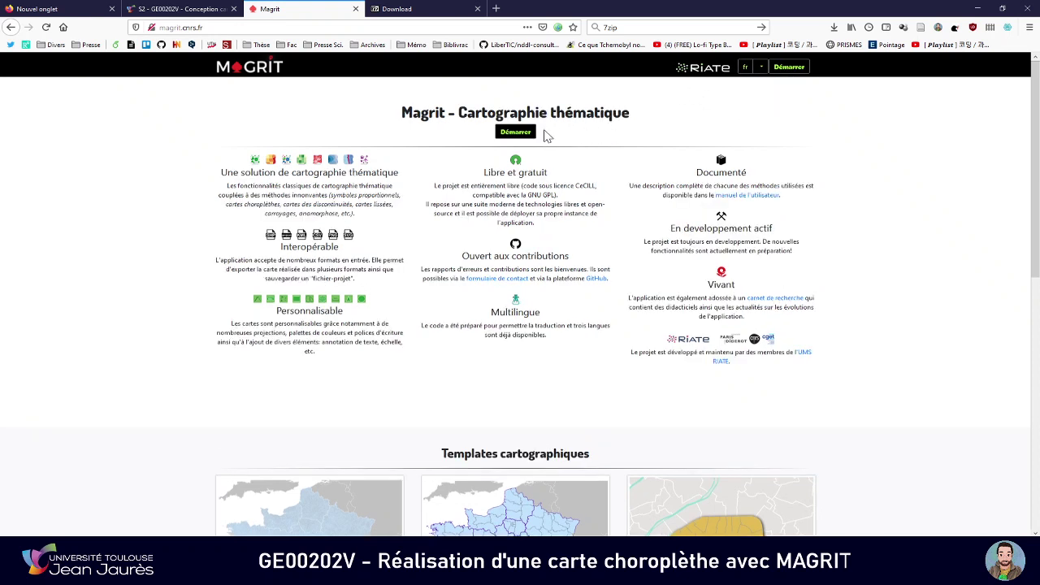
{"action": "left_click", "coordinate": [513, 135]}
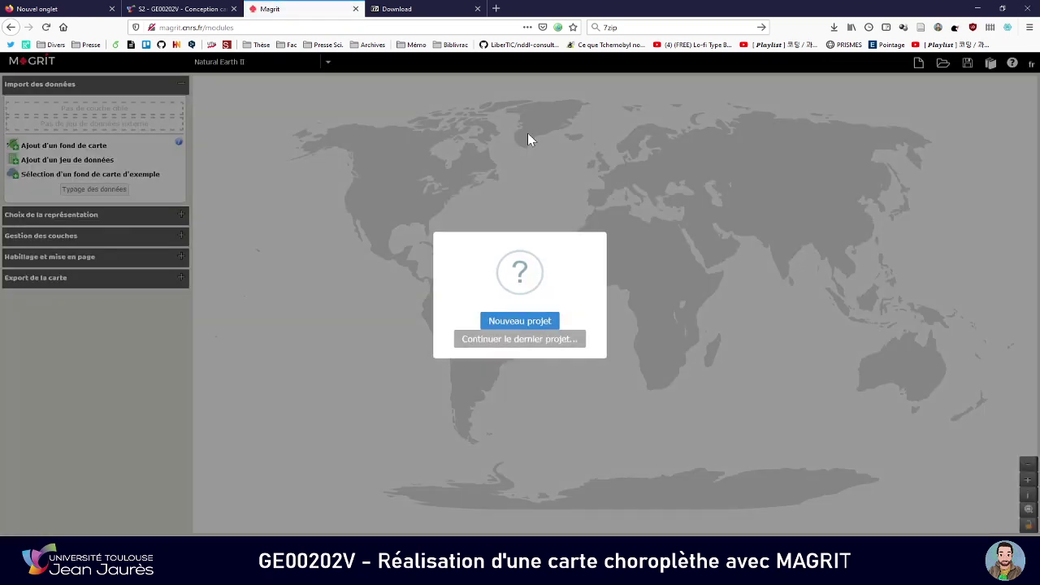
{"action": "left_click", "coordinate": [534, 323]}
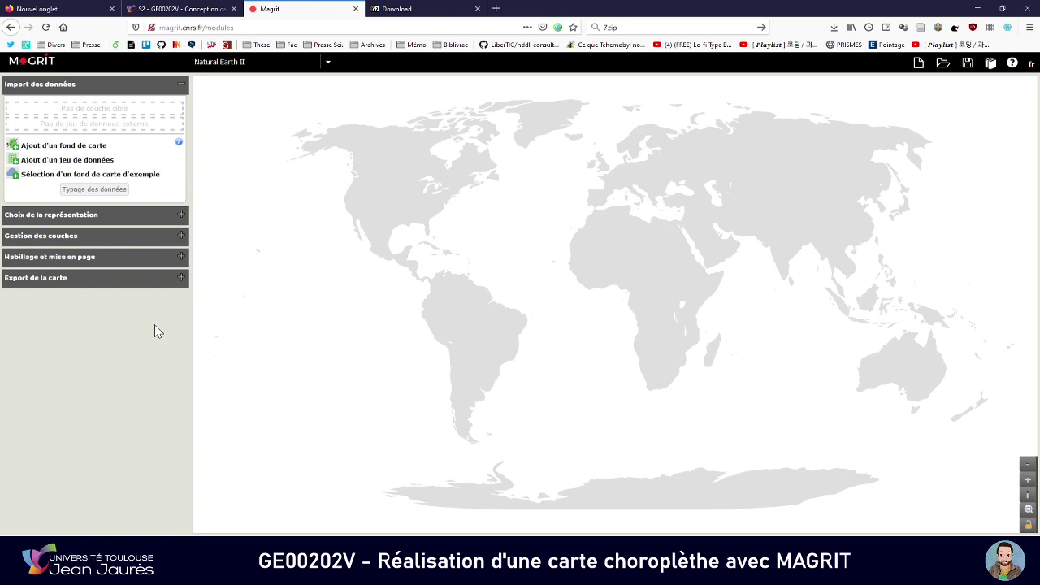
- Add communes44-nddl.geojson from the desktop's s8 folder as the main basemap (Fond de carte principal)
{"action": "left_click", "coordinate": [88, 151]}
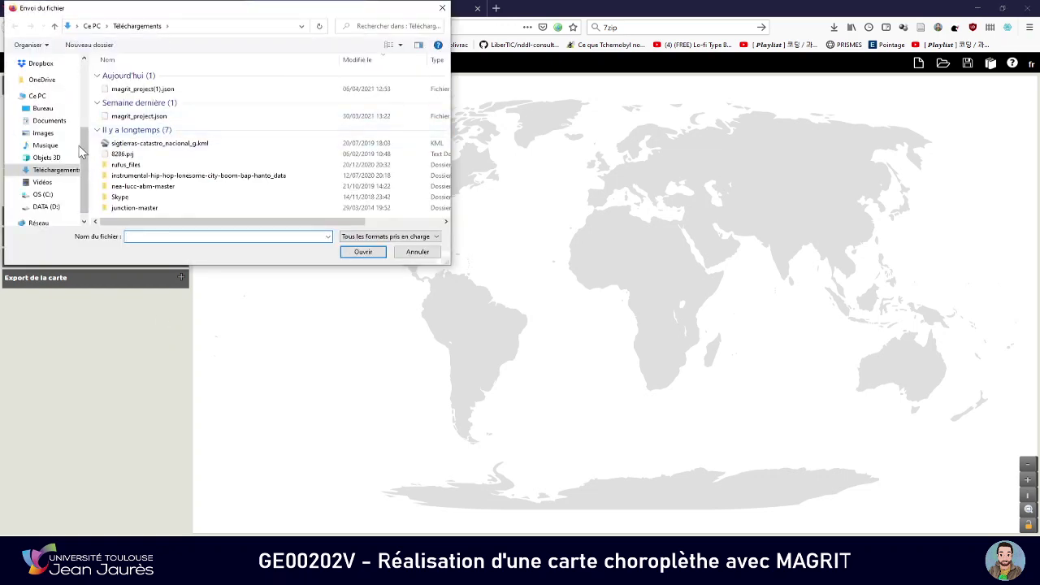
{"action": "left_click", "coordinate": [42, 108]}
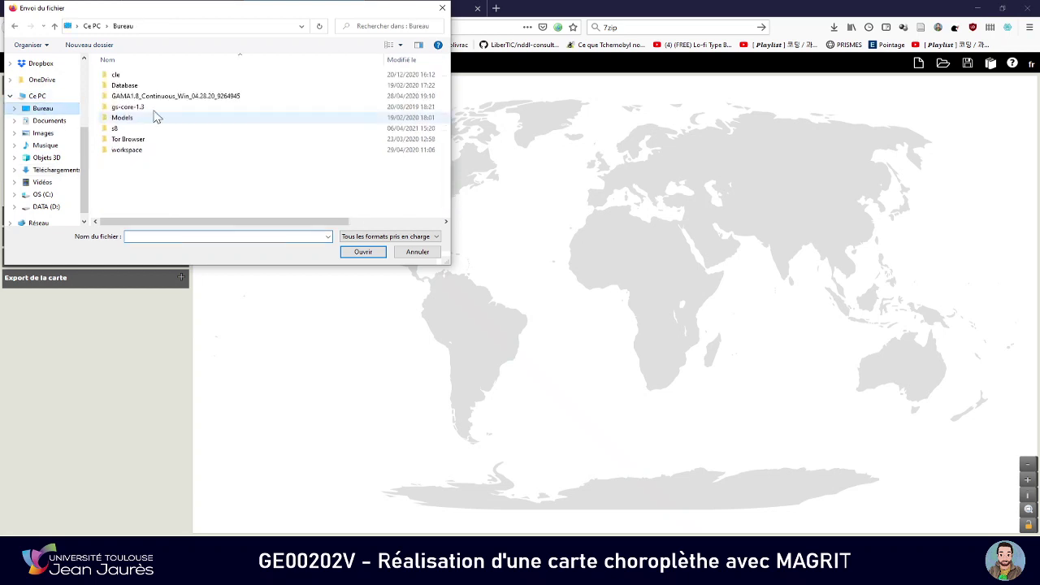
{"action": "double_click", "coordinate": [159, 129]}
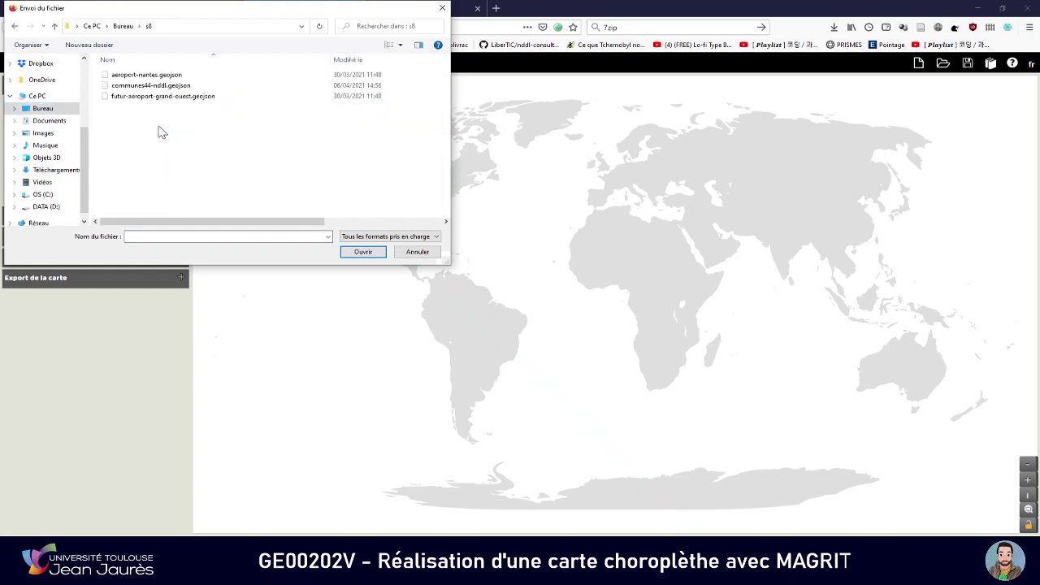
{"action": "left_click", "coordinate": [215, 87]}
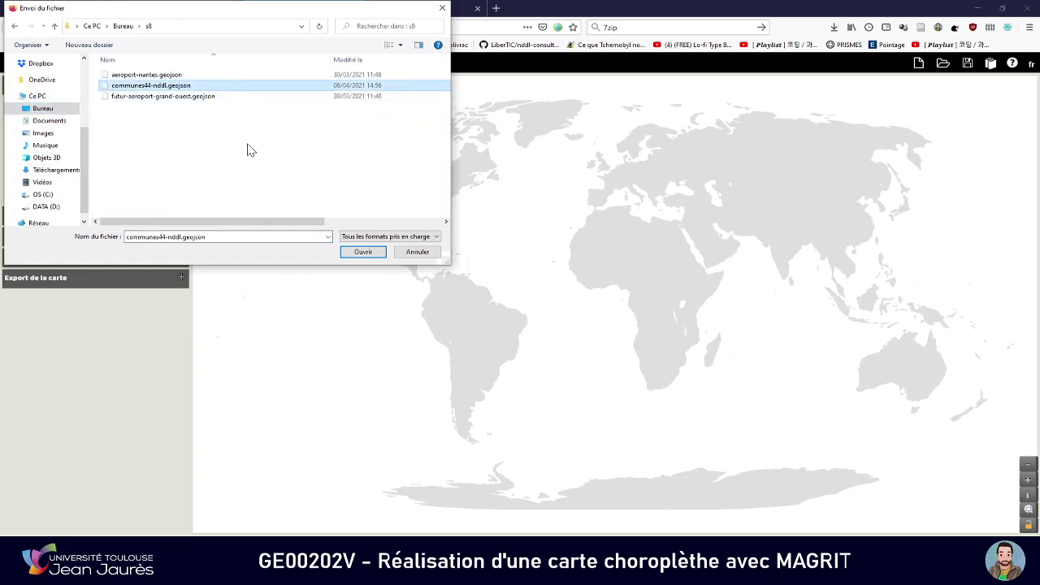
{"action": "left_click", "coordinate": [362, 253]}
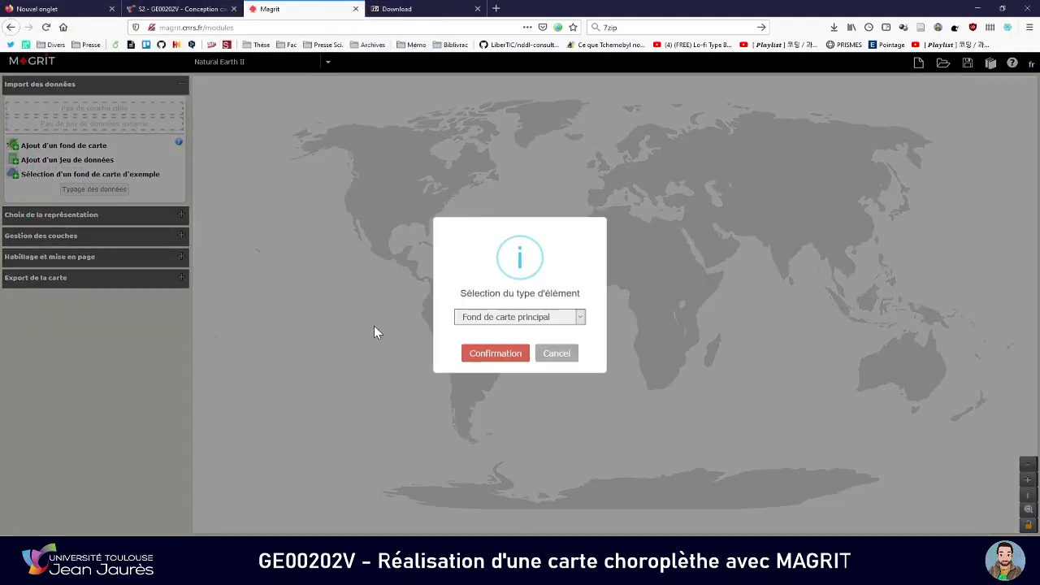
{"action": "left_click", "coordinate": [475, 353]}
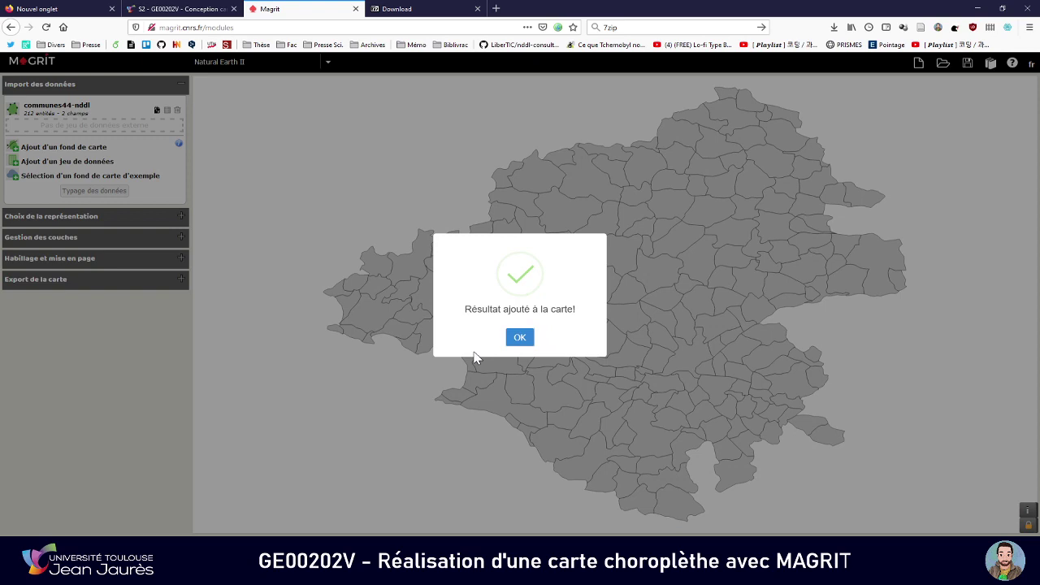
- Open communes44-nddl.geojson in Notepad++ to review its commune features, close it and return to Magrit
{"action": "key", "text": "alt+Tab"}
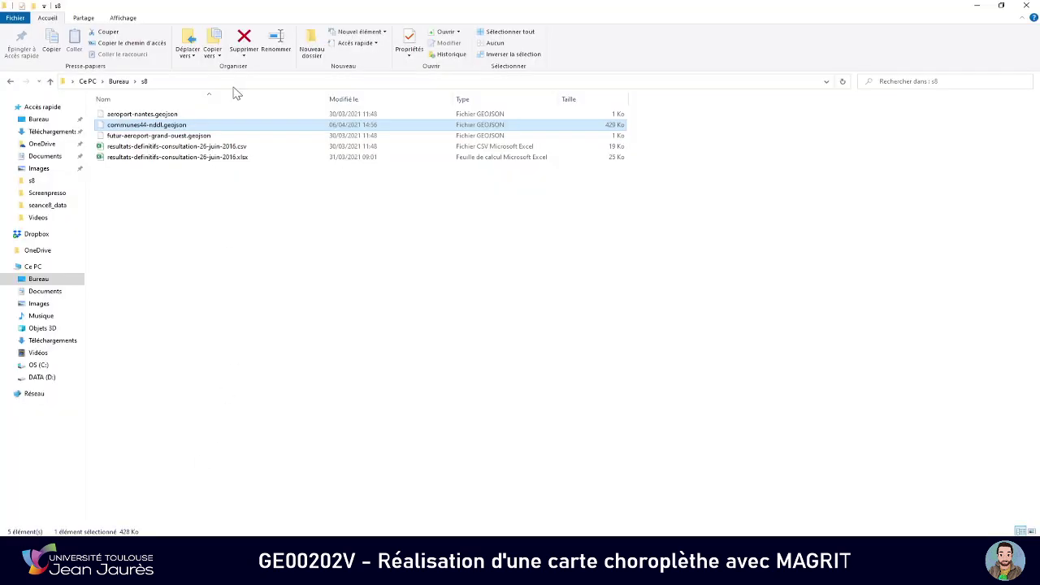
{"action": "right_click", "coordinate": [238, 128]}
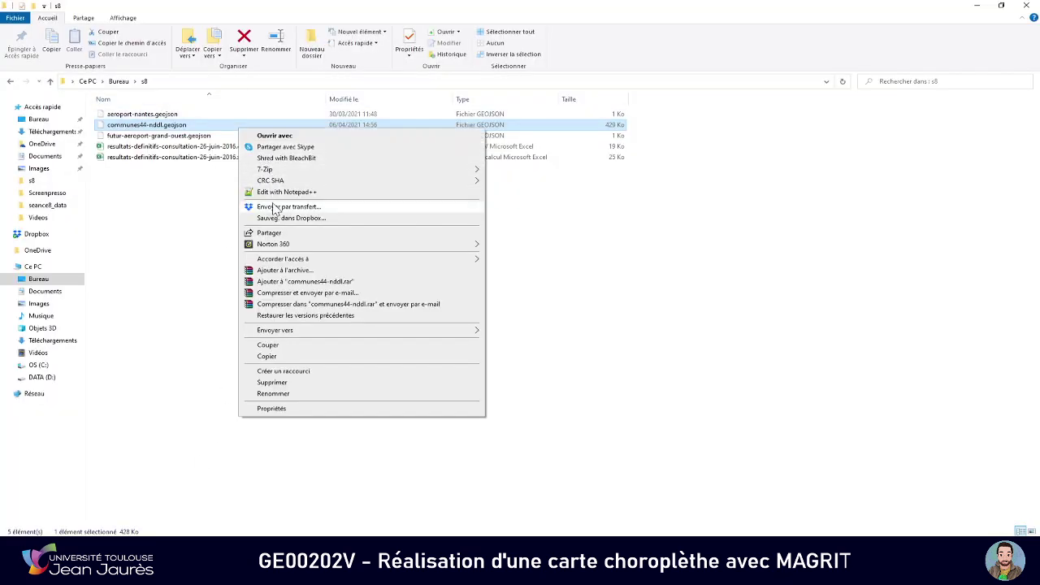
{"action": "left_click", "coordinate": [272, 193]}
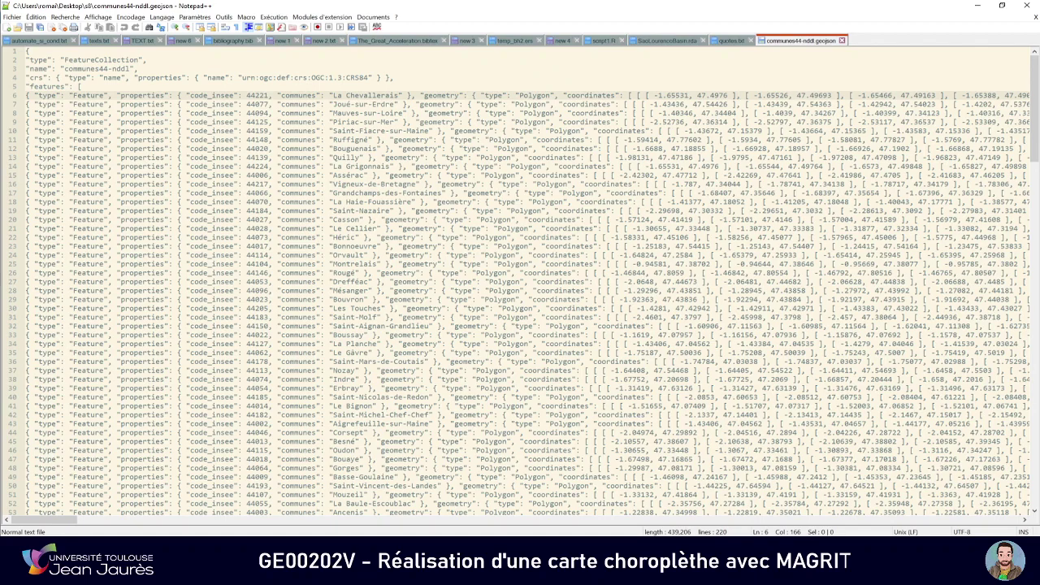
{"action": "left_click_drag", "start_coordinate": [72, 519], "coordinate": [12, 523]}
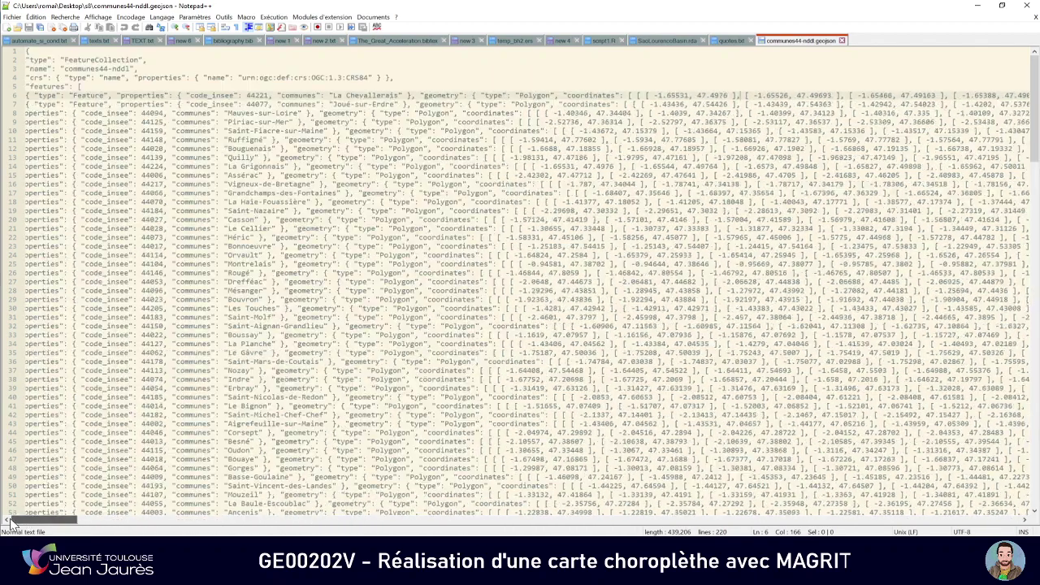
{"action": "left_click", "coordinate": [1026, 6]}
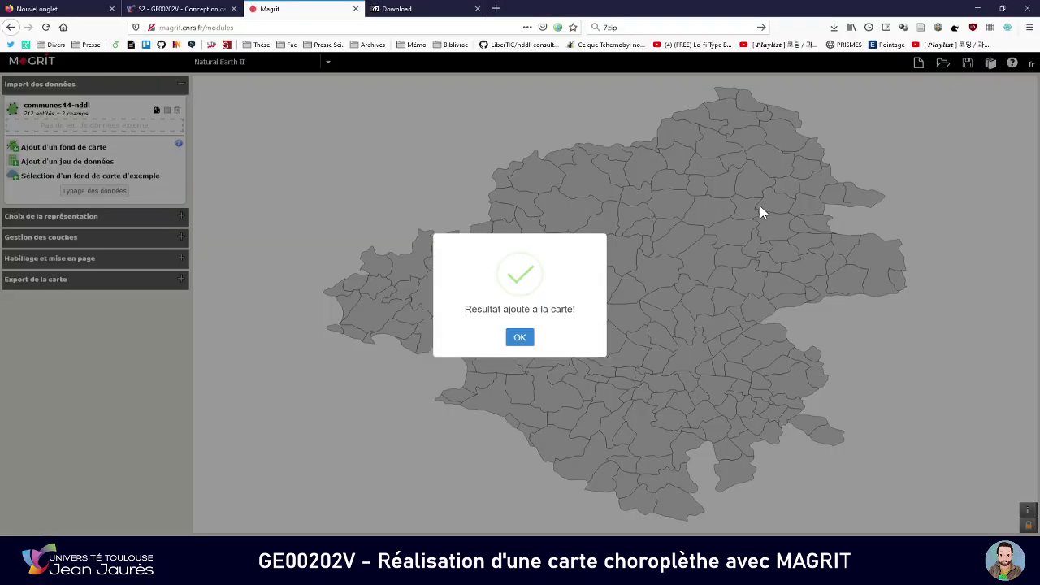
- Acknowledge the basemap import and examine the layer's fields in the data typing dialog
{"action": "left_click", "coordinate": [520, 338]}
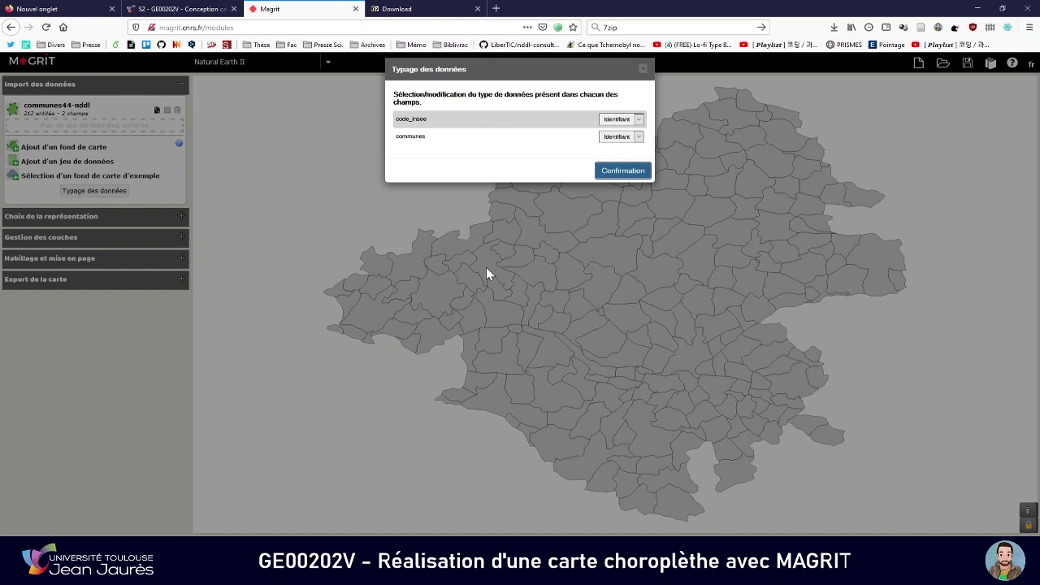
{"action": "double_click", "coordinate": [410, 136]}
{"action": "left_click", "coordinate": [202, 412]}
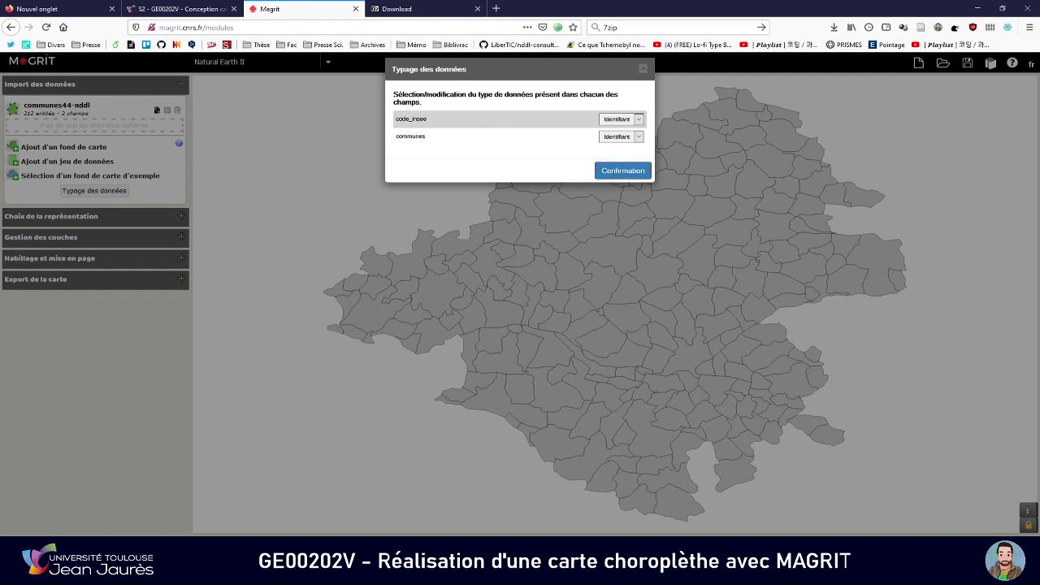
- Reopen communes44-nddl.geojson in Notepad++, examine the first feature's code_insee and communes keys, and return to Magrit
{"action": "key", "text": "alt+Tab"}
{"action": "right_click", "coordinate": [286, 126]}
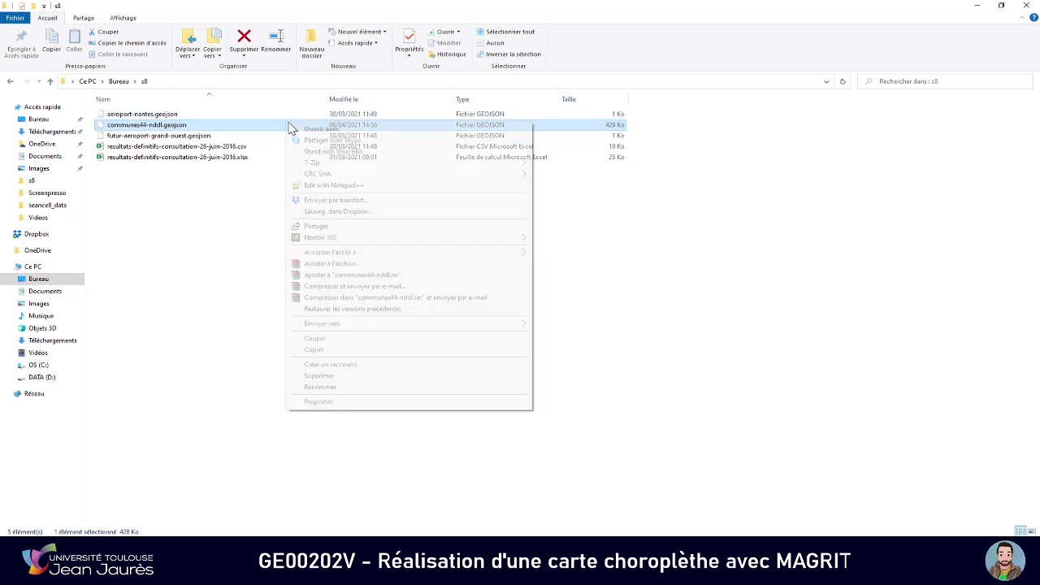
{"action": "left_click", "coordinate": [333, 185]}
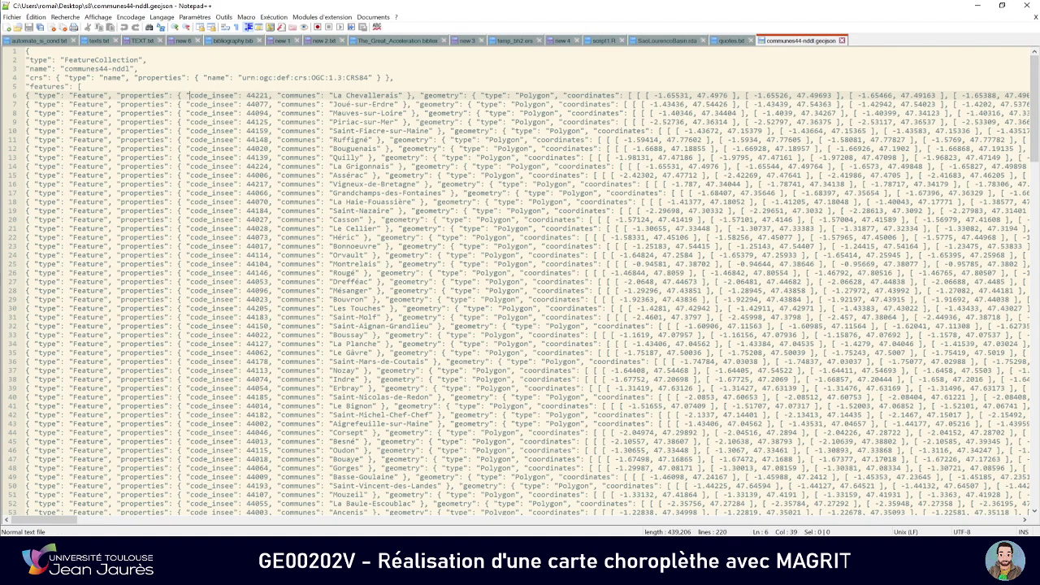
{"action": "left_click_drag", "start_coordinate": [189, 95], "coordinate": [230, 95]}
{"action": "left_click_drag", "start_coordinate": [281, 95], "coordinate": [321, 95]}
{"action": "left_click", "coordinate": [985, 7]}
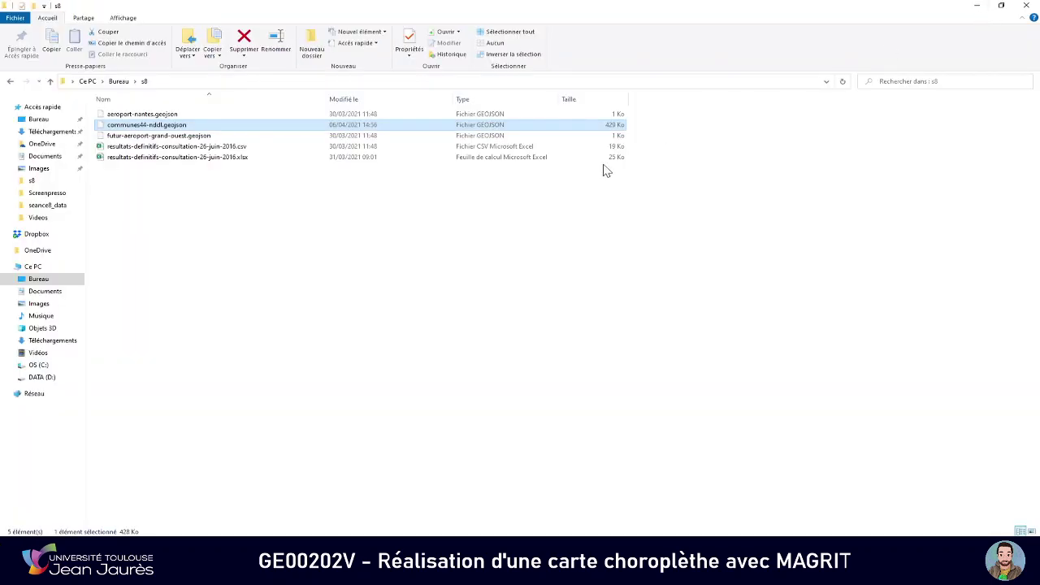
{"action": "left_click", "coordinate": [109, 524]}
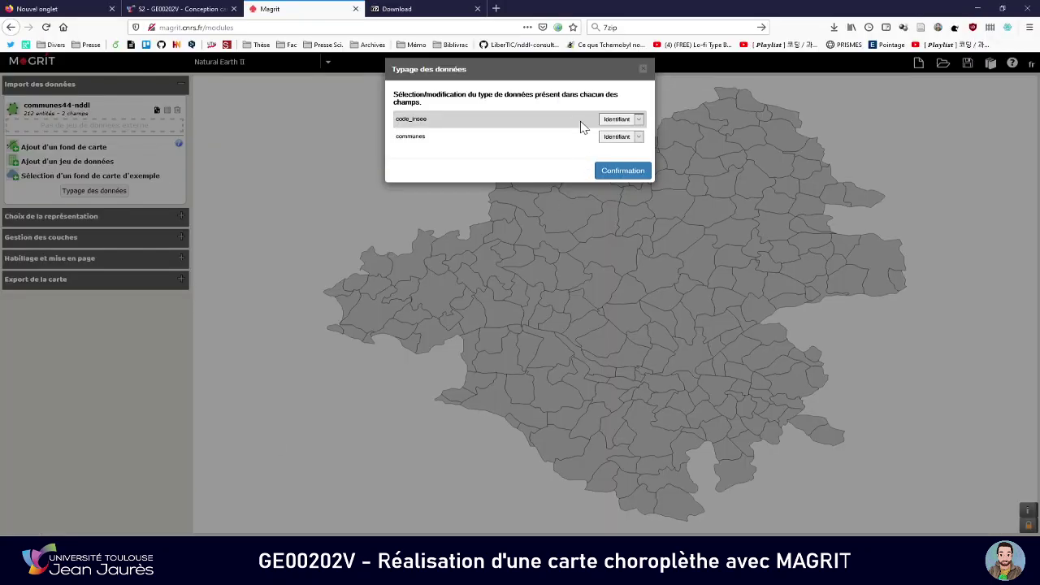
- Review the types available for code_insee, keep it as Identifiant and confirm the data typing
{"action": "left_click", "coordinate": [616, 120]}
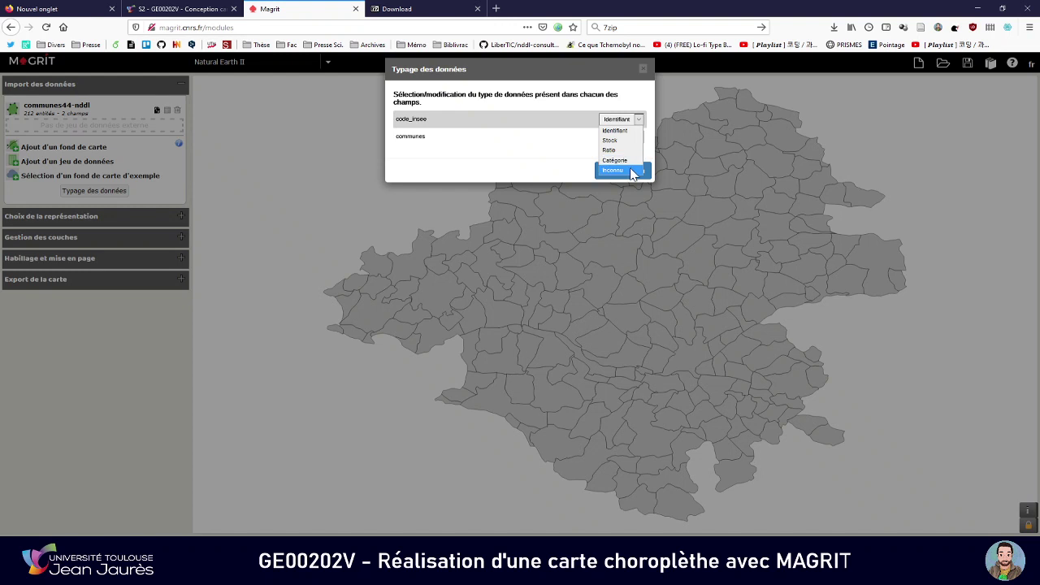
{"action": "left_click", "coordinate": [625, 126]}
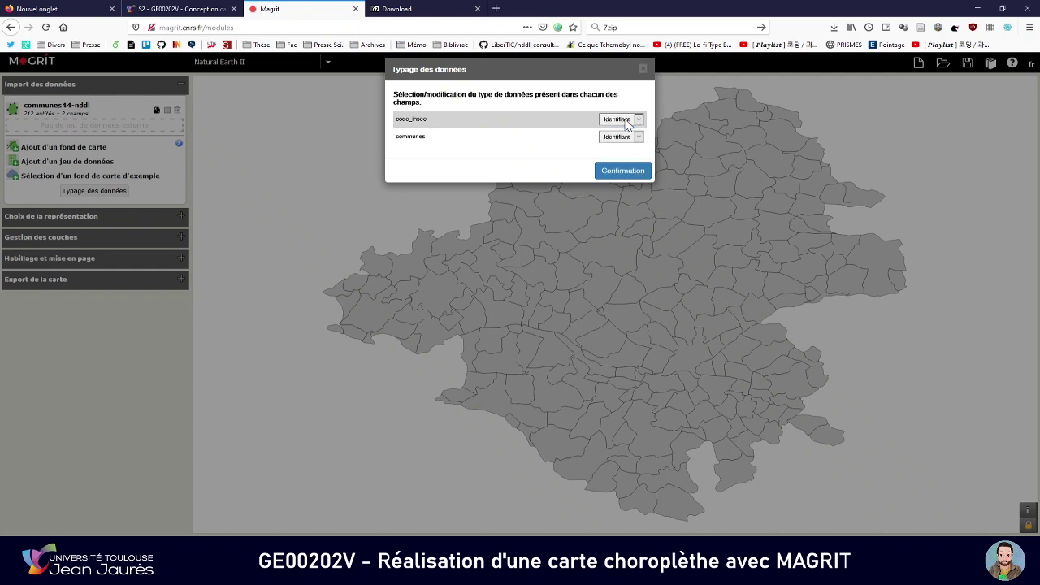
{"action": "left_click", "coordinate": [605, 169]}
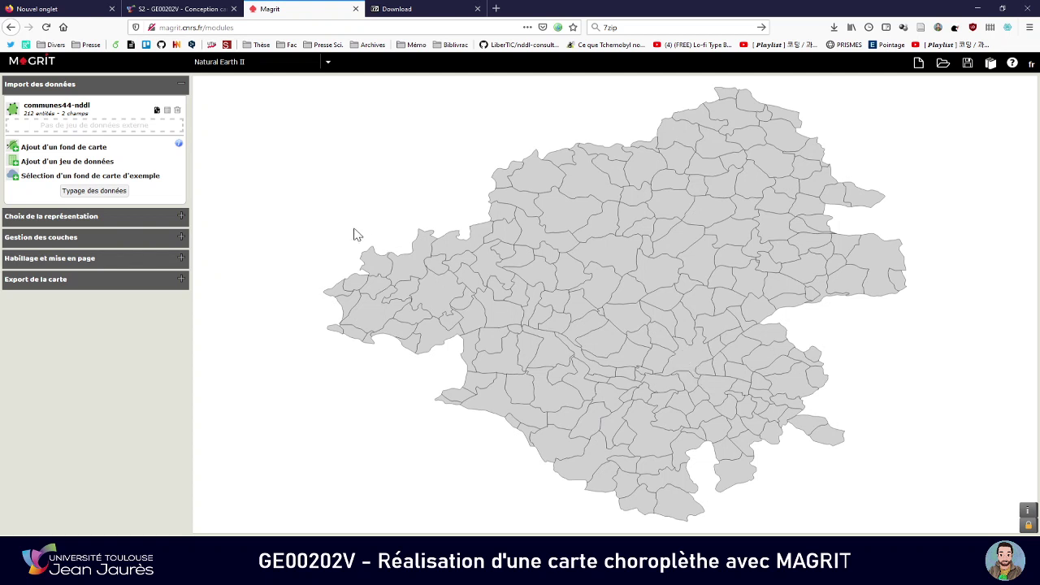
- Add the dataset resultats-definitifs-consultation-26-juin-2016.xlsx from the s8 folder and accept loading only its data
{"action": "left_click", "coordinate": [82, 164]}
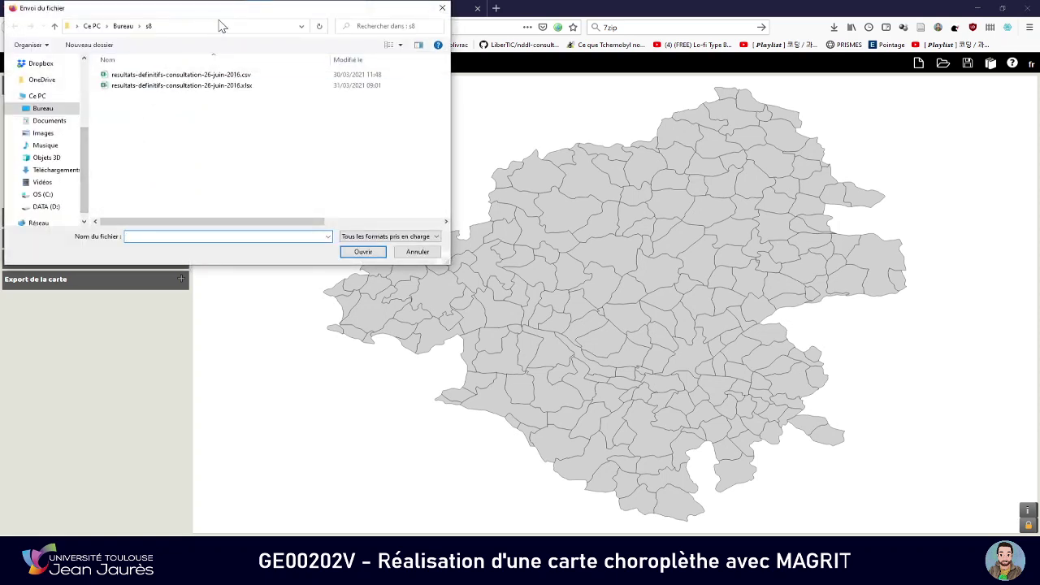
{"action": "left_click_drag", "start_coordinate": [232, 10], "coordinate": [354, 119]}
{"action": "left_click", "coordinate": [347, 182]}
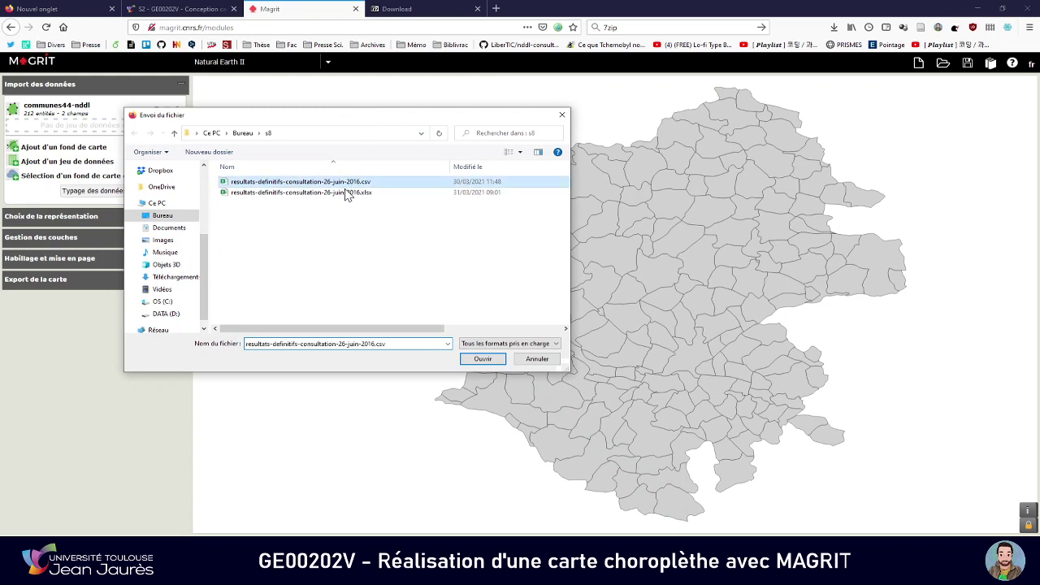
{"action": "left_click", "coordinate": [348, 193]}
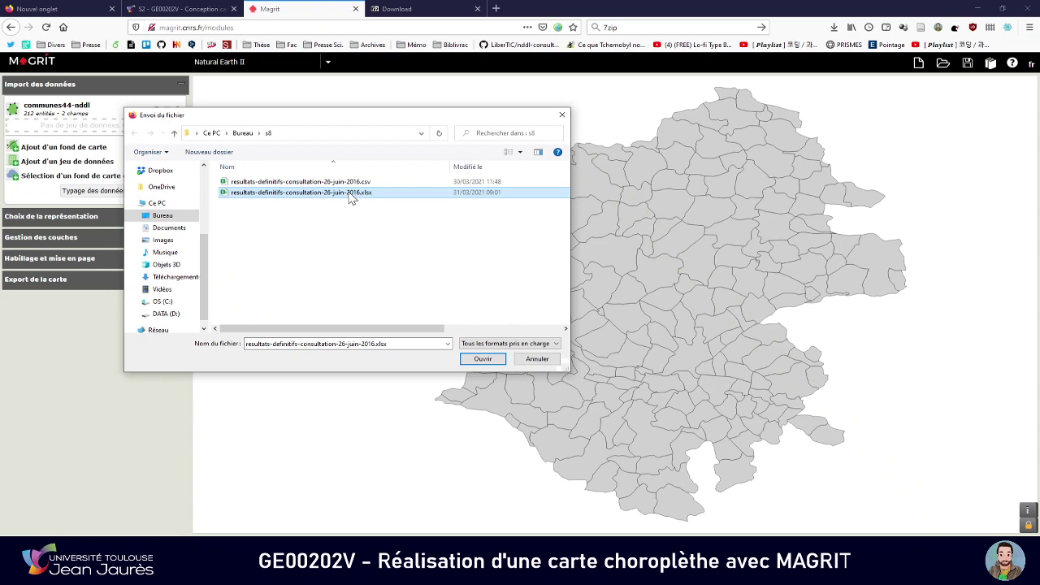
{"action": "left_click", "coordinate": [480, 360]}
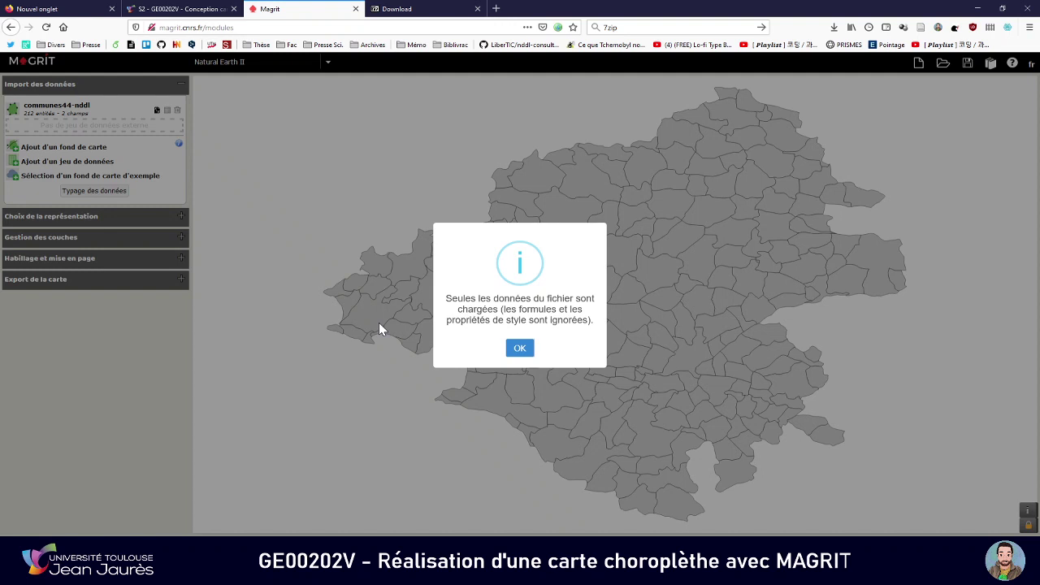
{"action": "left_click", "coordinate": [519, 348]}
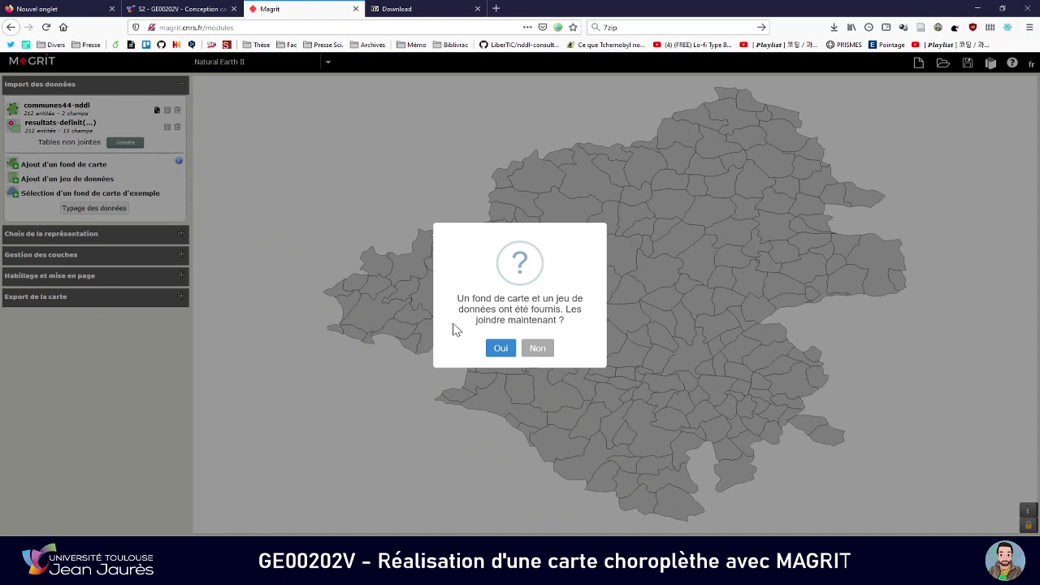
- Accept joining the basemap with the dataset and check the join field proposed for communes44-nddl
{"action": "left_click", "coordinate": [495, 348]}
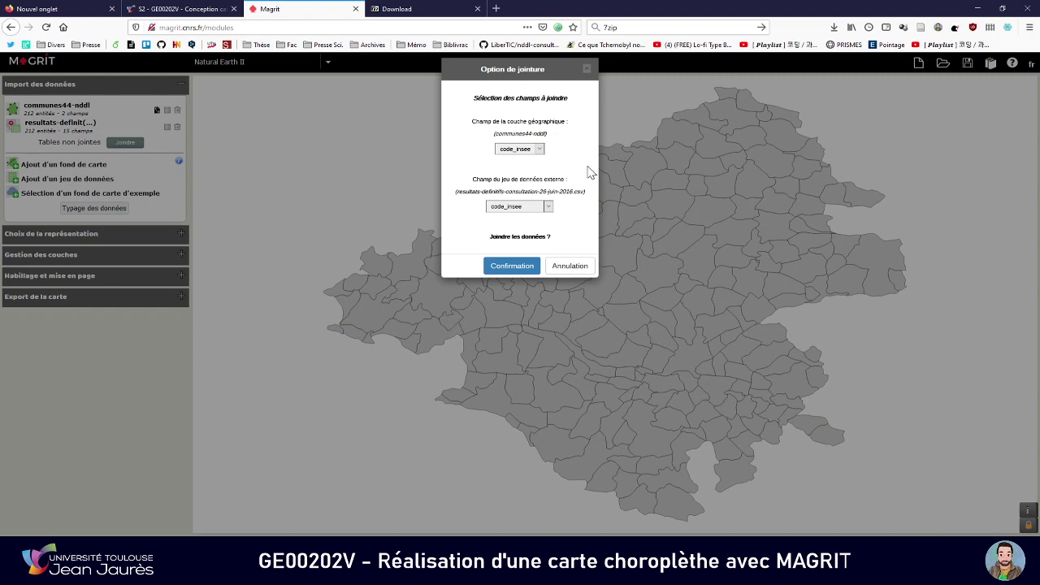
{"action": "left_click", "coordinate": [537, 149]}
{"action": "left_click", "coordinate": [536, 151]}
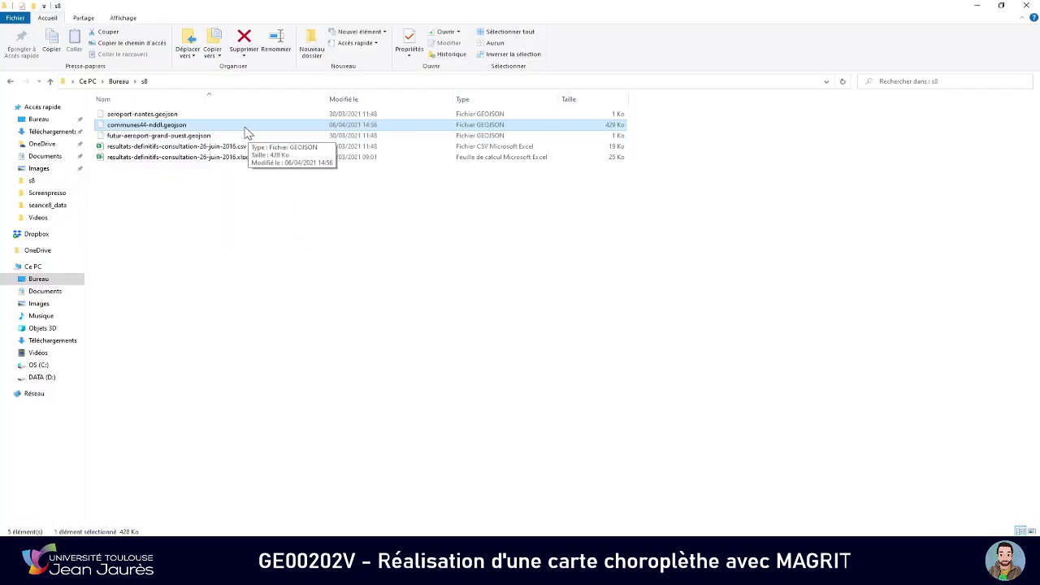
- Open communes44-nddl.geojson from the s8 folder in Notepad++, examine the code_insee values of the features and return to the folder
{"action": "right_click", "coordinate": [248, 132]}
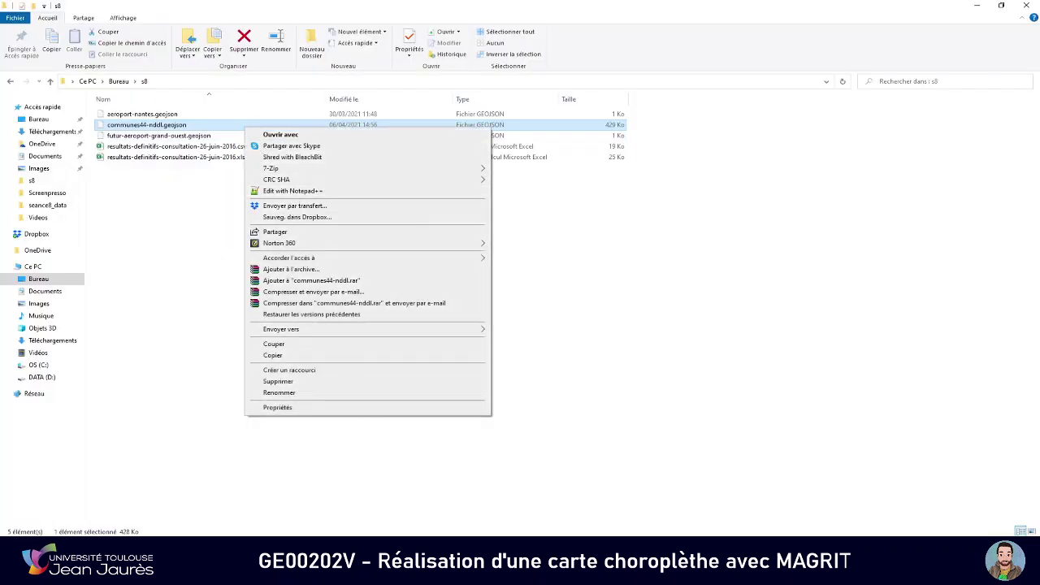
{"action": "left_click", "coordinate": [293, 190]}
{"action": "left_click", "coordinate": [328, 104]}
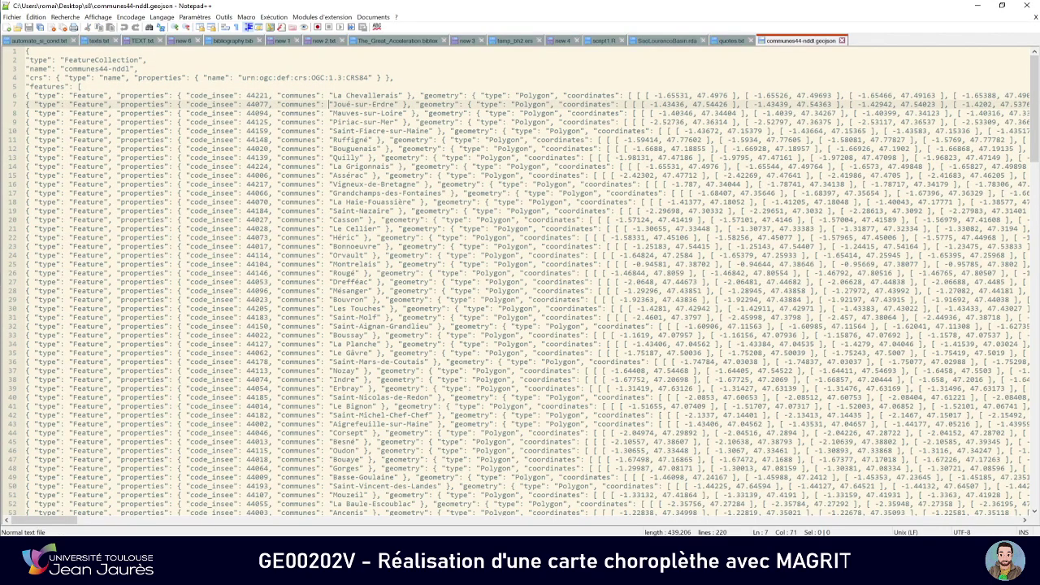
{"action": "left_click_drag", "start_coordinate": [328, 104], "coordinate": [263, 326]}
{"action": "left_click", "coordinate": [258, 211]}
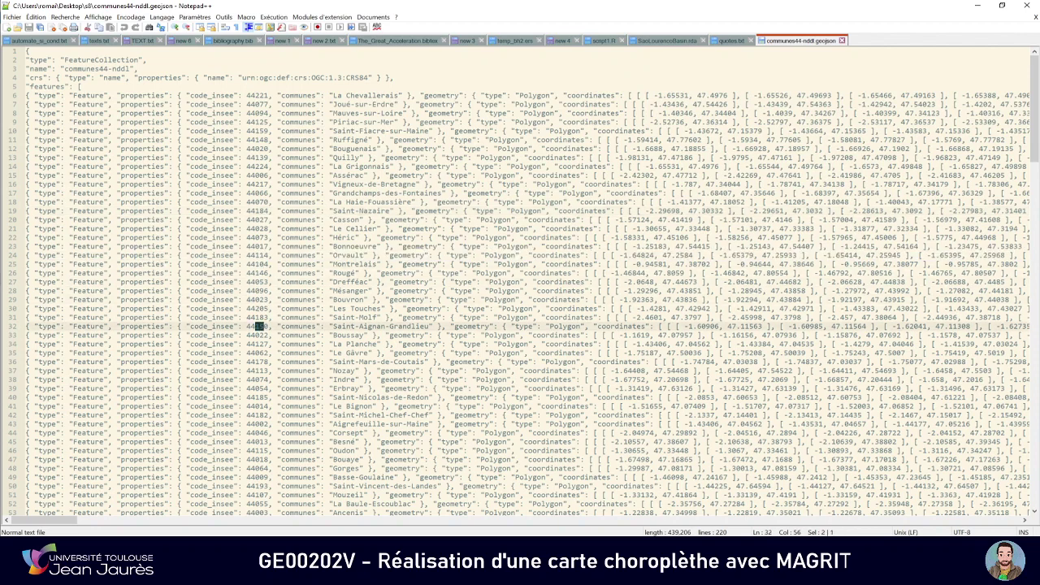
{"action": "key", "text": "alt+Tab"}
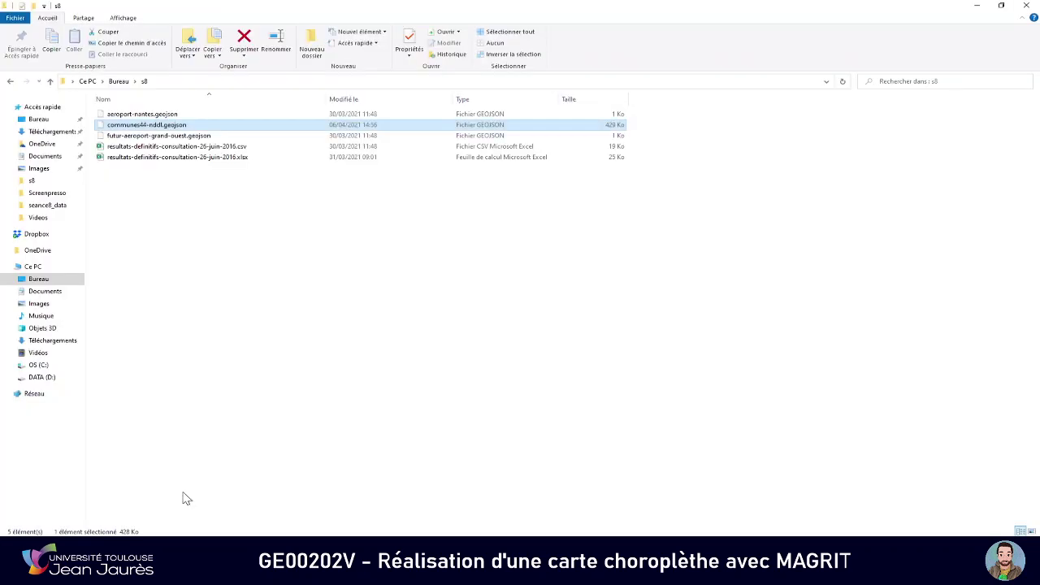
- Open resultats-definitifs-consultation-26-juin-2016.xlsx in Excel, examine its code_insee column and close the workbook
{"action": "double_click", "coordinate": [268, 156]}
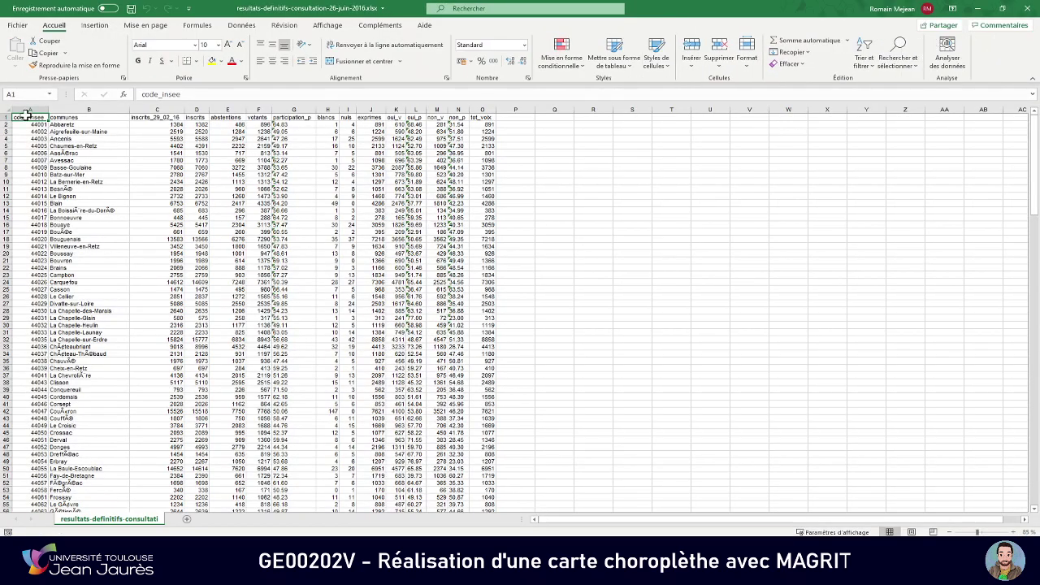
{"action": "left_click", "coordinate": [31, 105]}
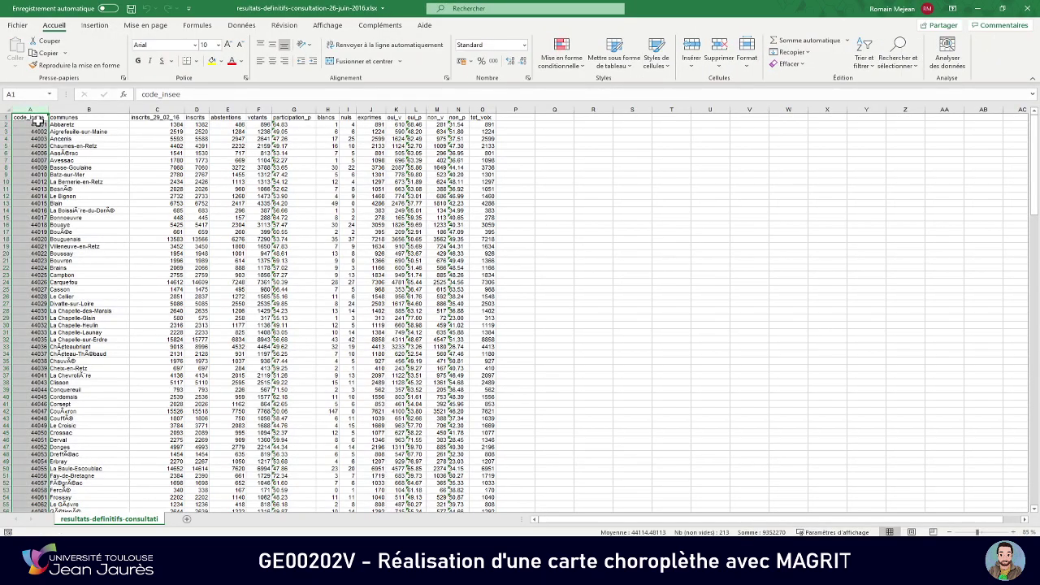
{"action": "scroll", "coordinate": [37, 122], "scroll_direction": "up", "scroll_amount": 4}
{"action": "scroll", "coordinate": [38, 122], "scroll_direction": "up", "scroll_amount": 3}
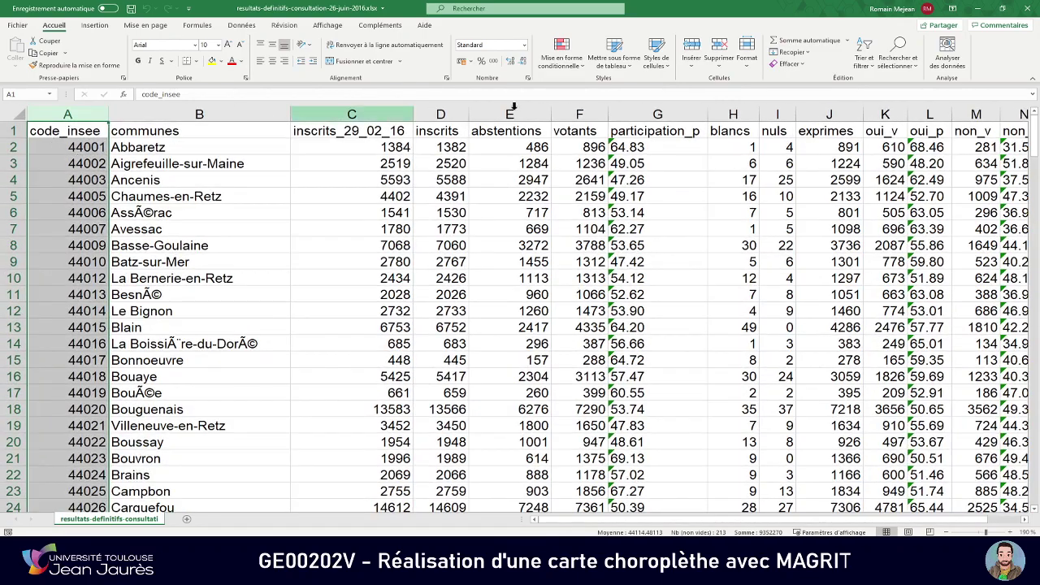
{"action": "left_click", "coordinate": [1017, 10]}
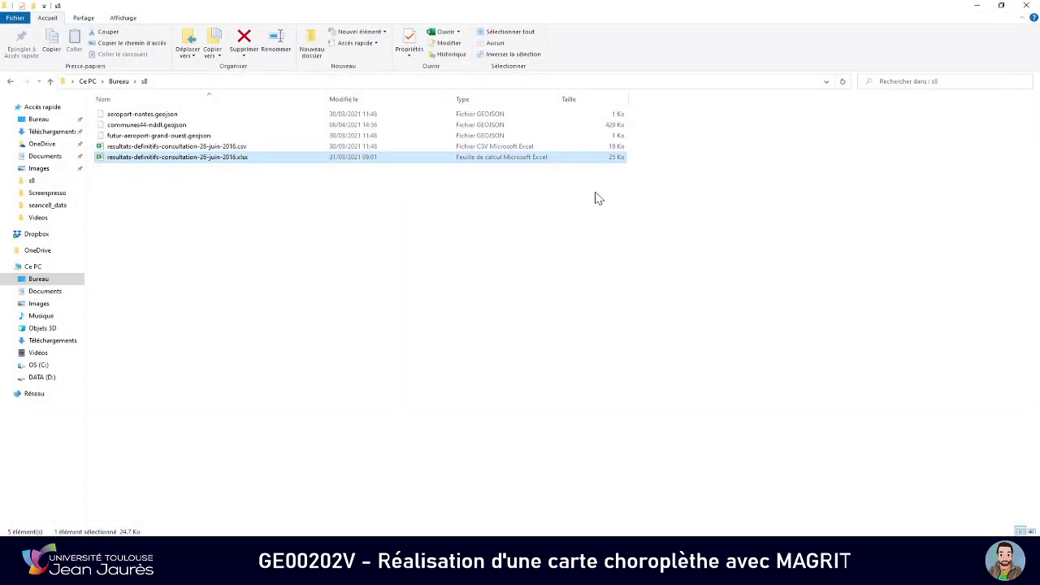
- Return to Magrit, confirm the join on code_insee for both tables and acknowledge the validation
{"action": "key", "text": "alt+Tab"}
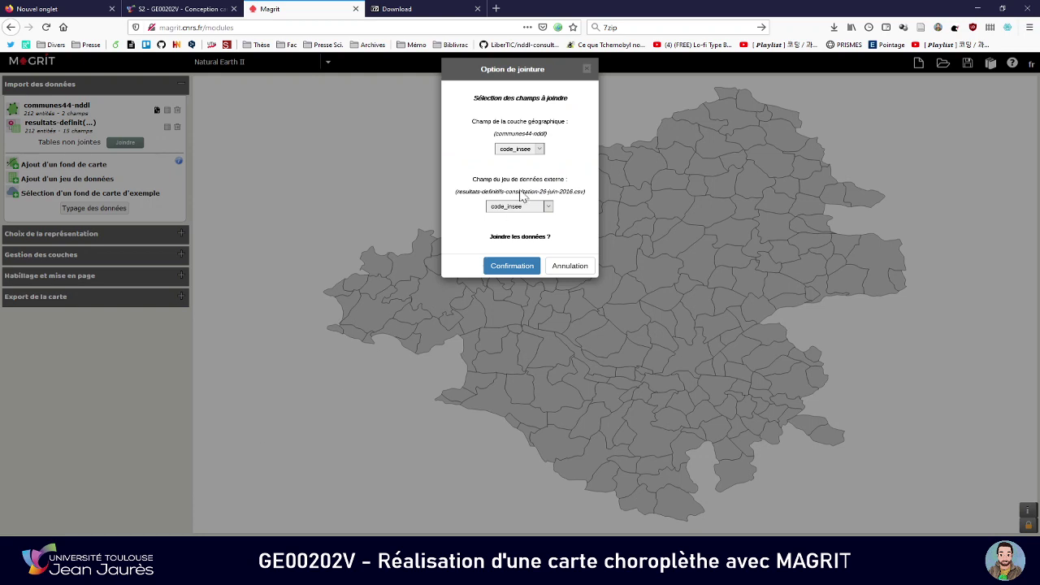
{"action": "left_click", "coordinate": [512, 266]}
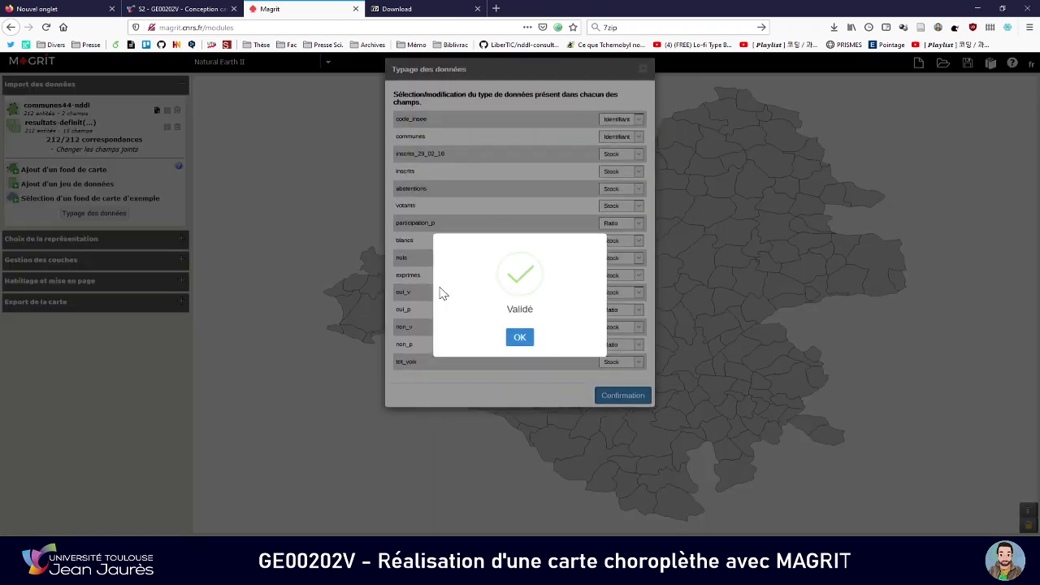
{"action": "left_click", "coordinate": [520, 338]}
{"action": "left_click", "coordinate": [520, 339]}
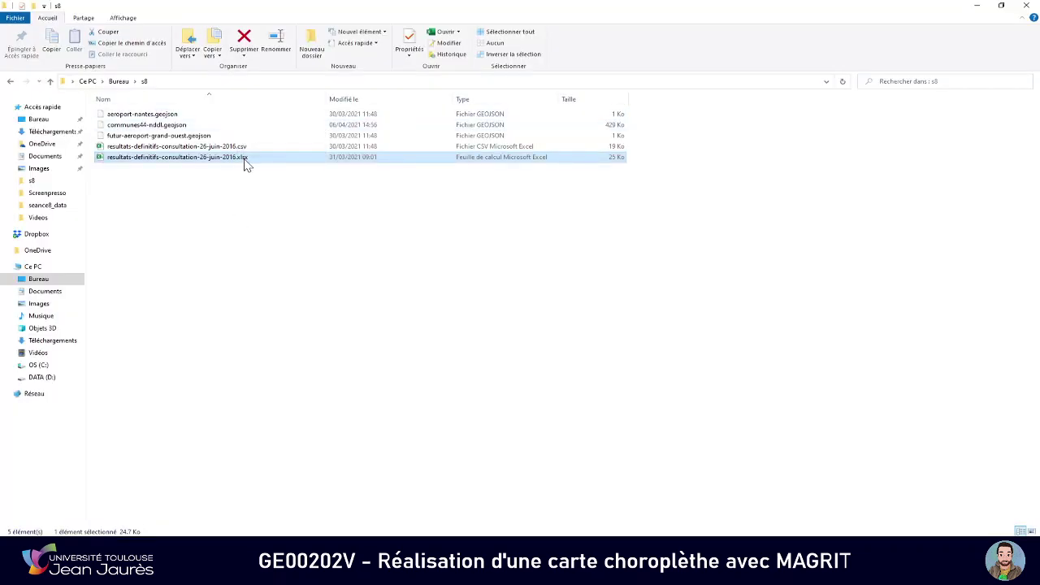
- Reopen the results workbook in Excel, and review the types available for inscrits_29_02_16 in Magrit's data typing dialog, keeping Stock
{"action": "double_click", "coordinate": [248, 158]}
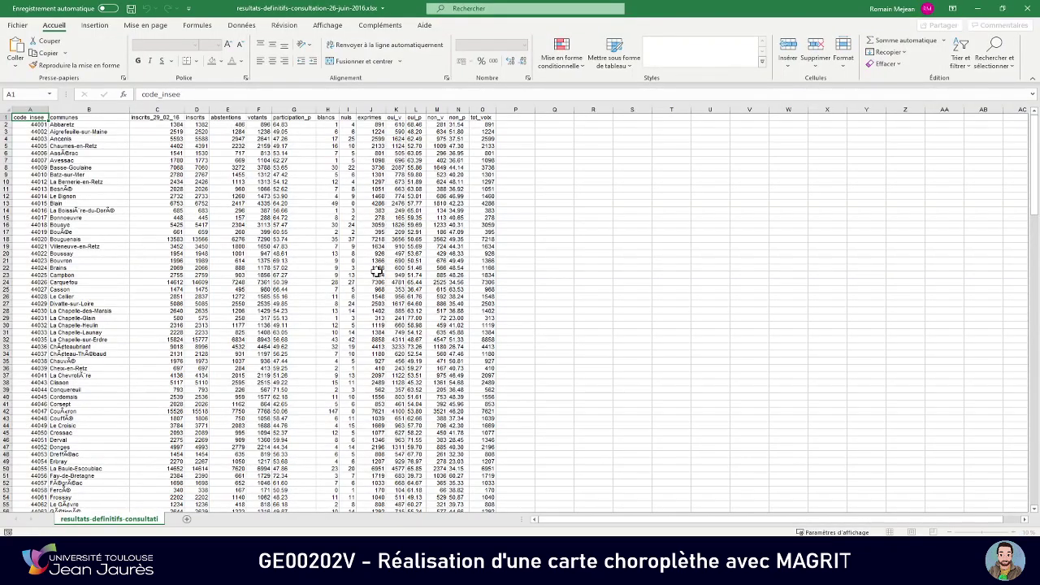
{"action": "scroll", "coordinate": [290, 171], "scroll_direction": "up", "scroll_amount": 3}
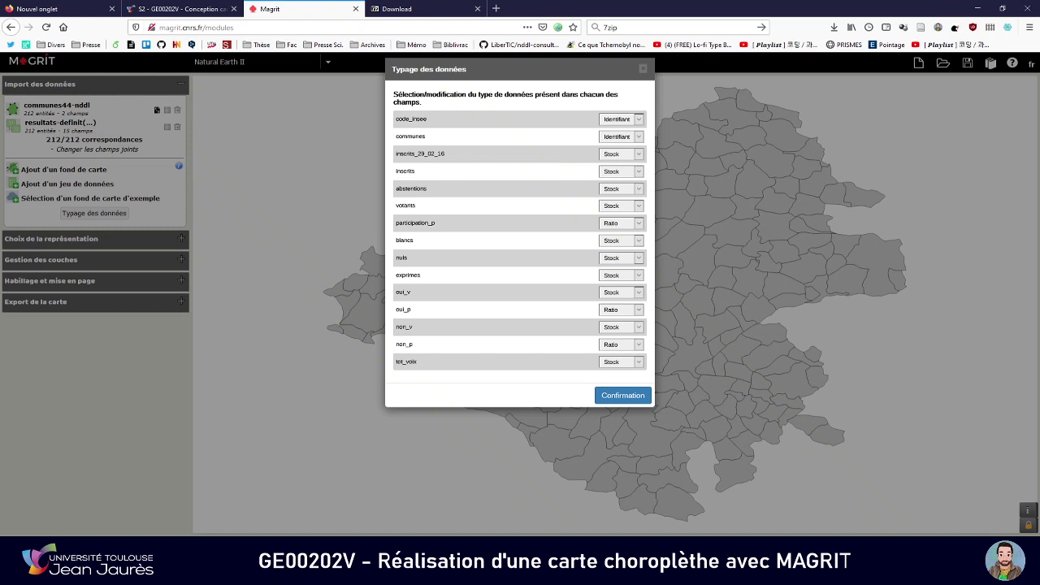
{"action": "left_click_drag", "start_coordinate": [421, 154], "coordinate": [442, 153]}
{"action": "left_click", "coordinate": [624, 156]}
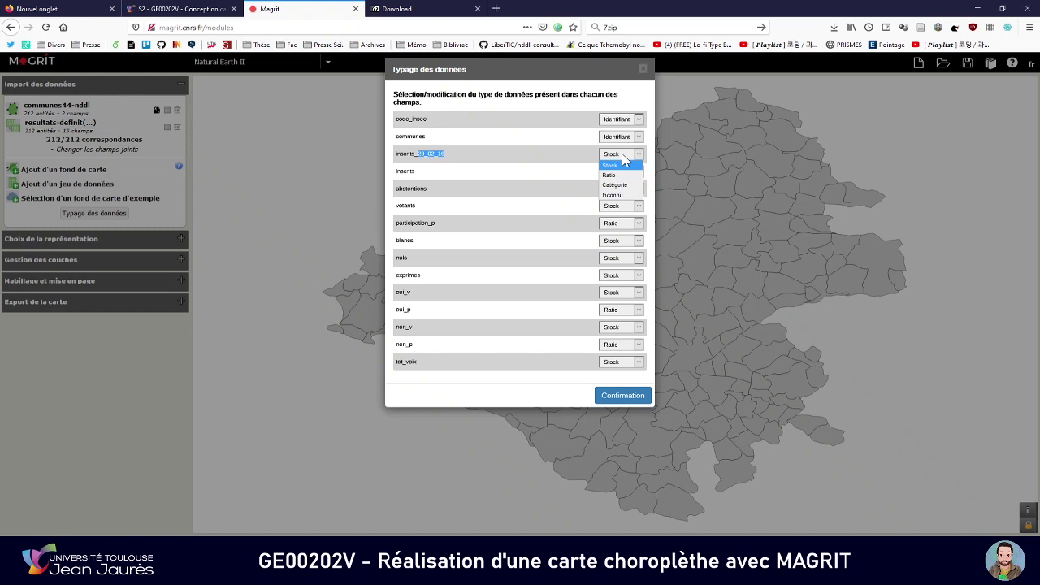
{"action": "left_click", "coordinate": [579, 157]}
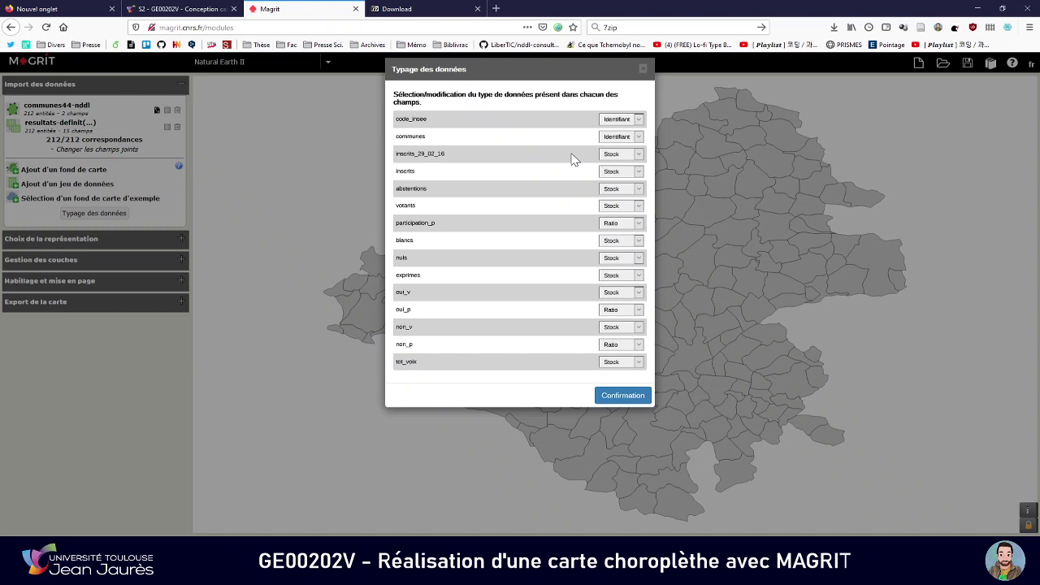
- Compare the inscrits_29_02_16 and abstentions values in the Excel workbook with their fields in Magrit's data typing dialog
{"action": "key", "text": "alt+Tab"}
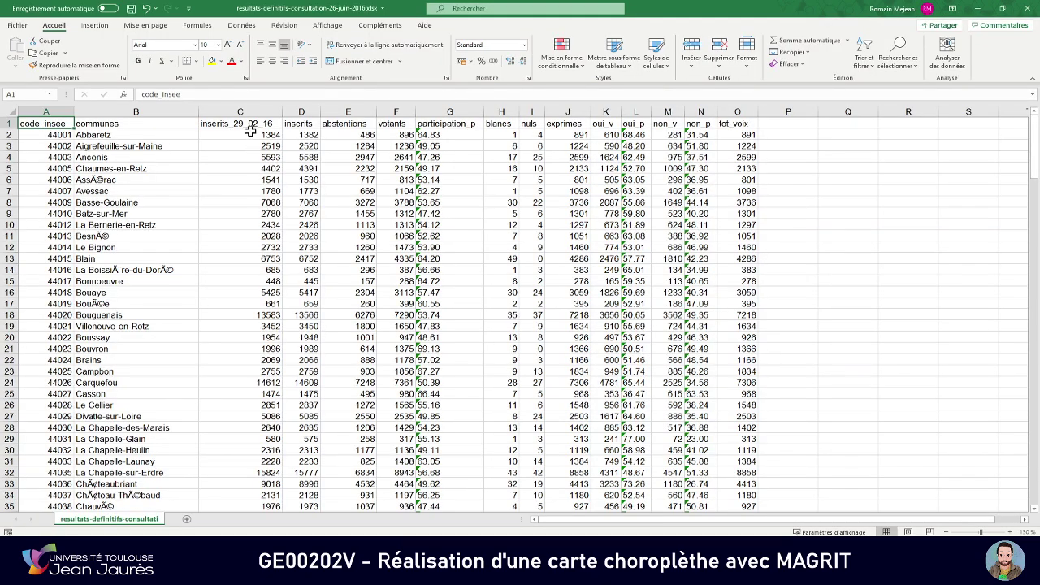
{"action": "left_click_drag", "start_coordinate": [250, 133], "coordinate": [252, 379]}
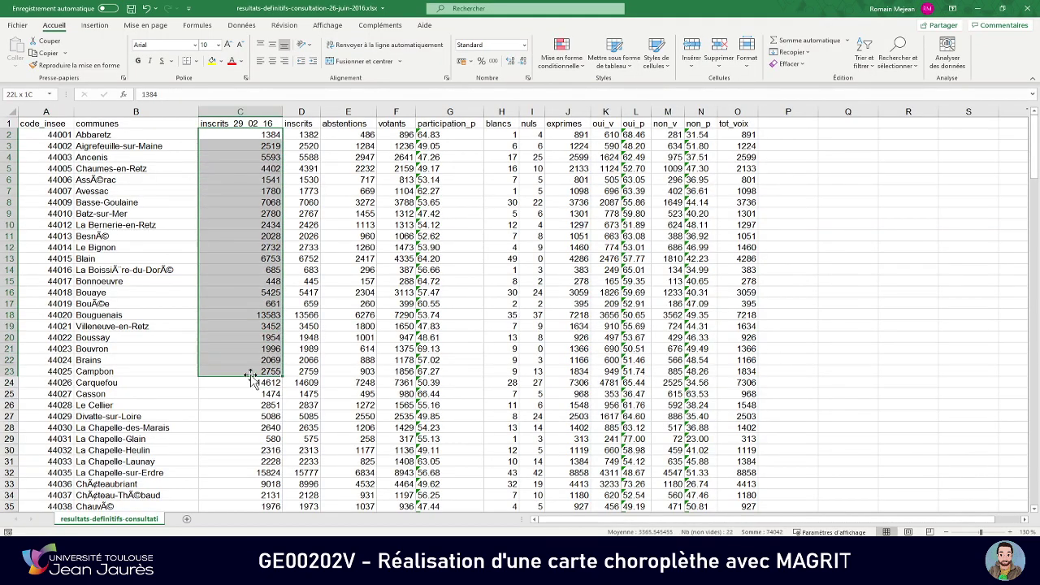
{"action": "key", "text": "alt+Tab"}
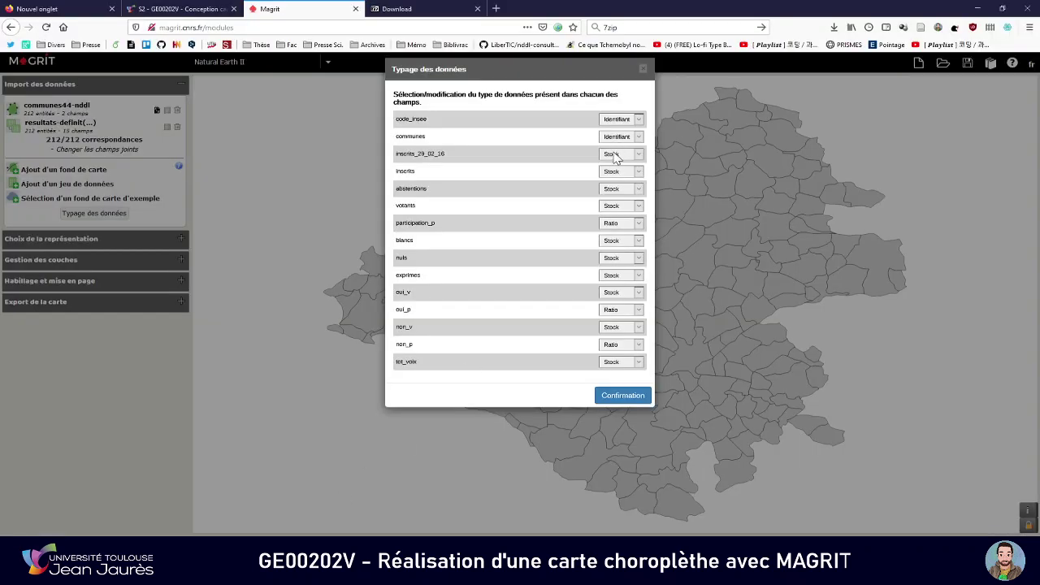
{"action": "left_click_drag", "start_coordinate": [424, 177], "coordinate": [408, 174]}
{"action": "left_click_drag", "start_coordinate": [449, 192], "coordinate": [419, 190]}
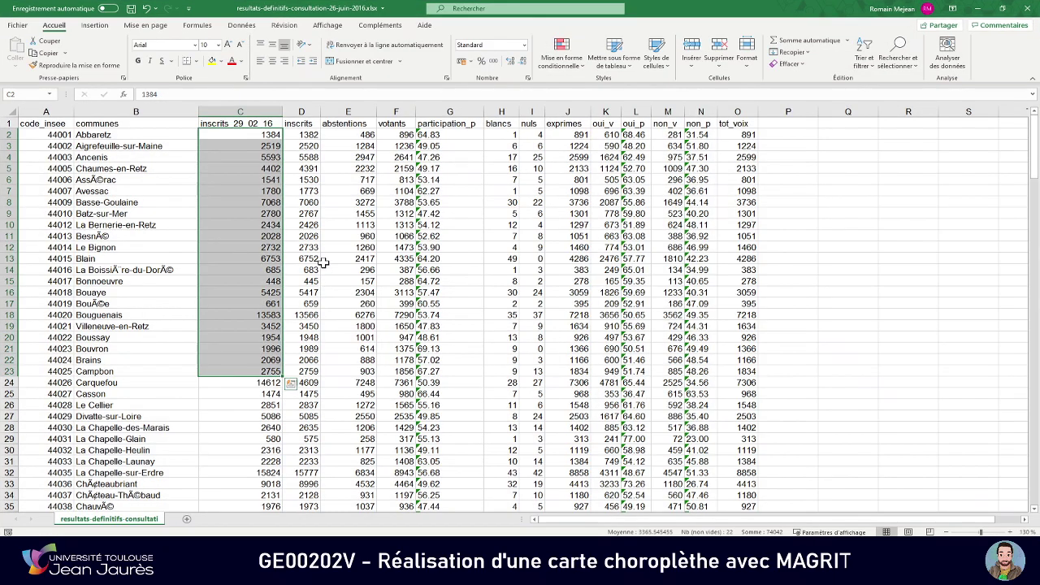
{"action": "left_click_drag", "start_coordinate": [347, 134], "coordinate": [358, 384]}
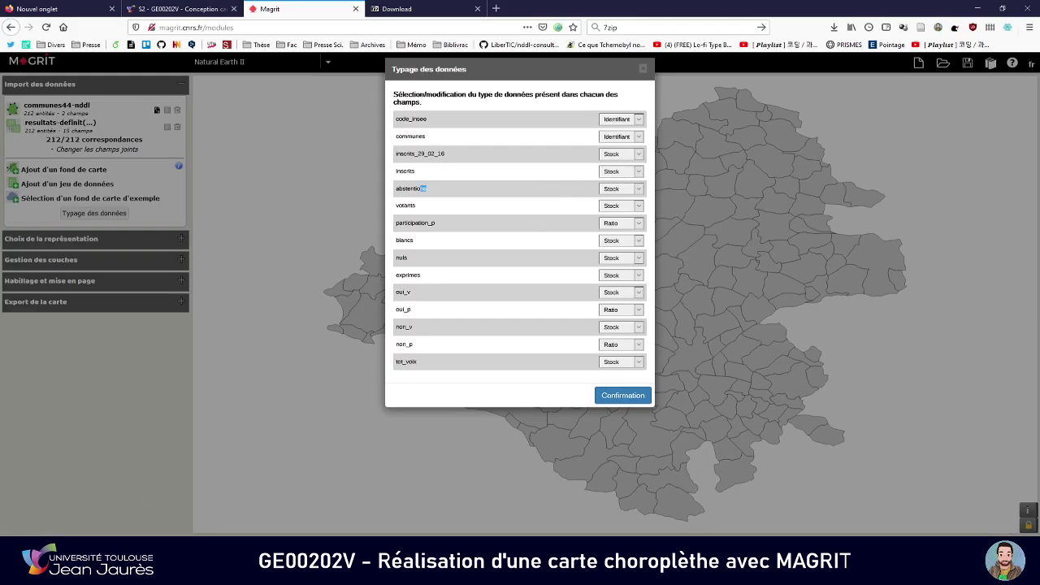
- Check the votants and participation_p fields in Magrit's data typing dialog, keeping participation_p as Ratio
{"action": "left_click", "coordinate": [411, 206]}
{"action": "left_click_drag", "start_coordinate": [411, 223], "coordinate": [430, 222]}
{"action": "left_click", "coordinate": [436, 223]}
{"action": "left_click", "coordinate": [622, 227]}
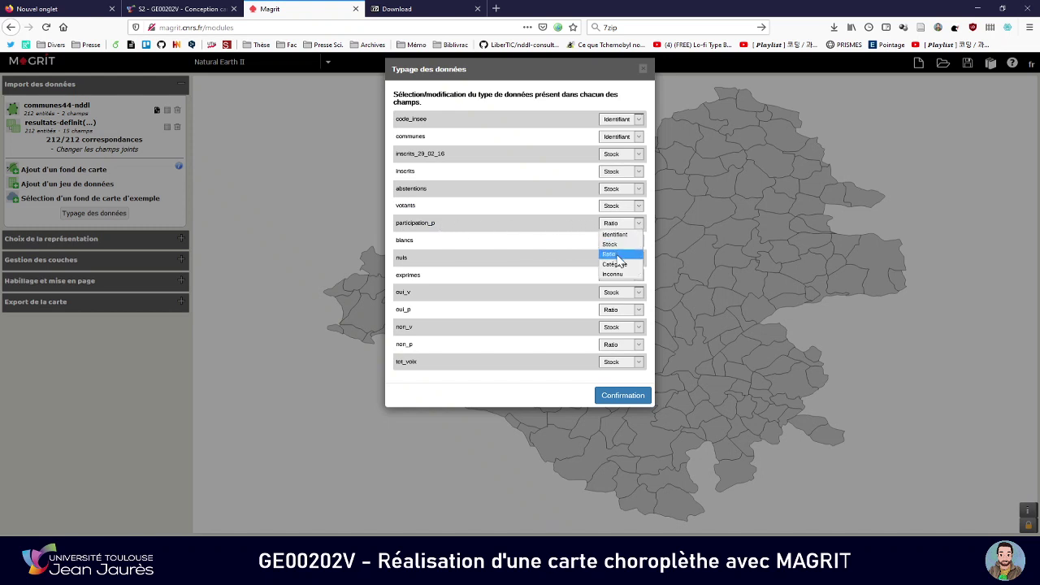
{"action": "left_click", "coordinate": [625, 257]}
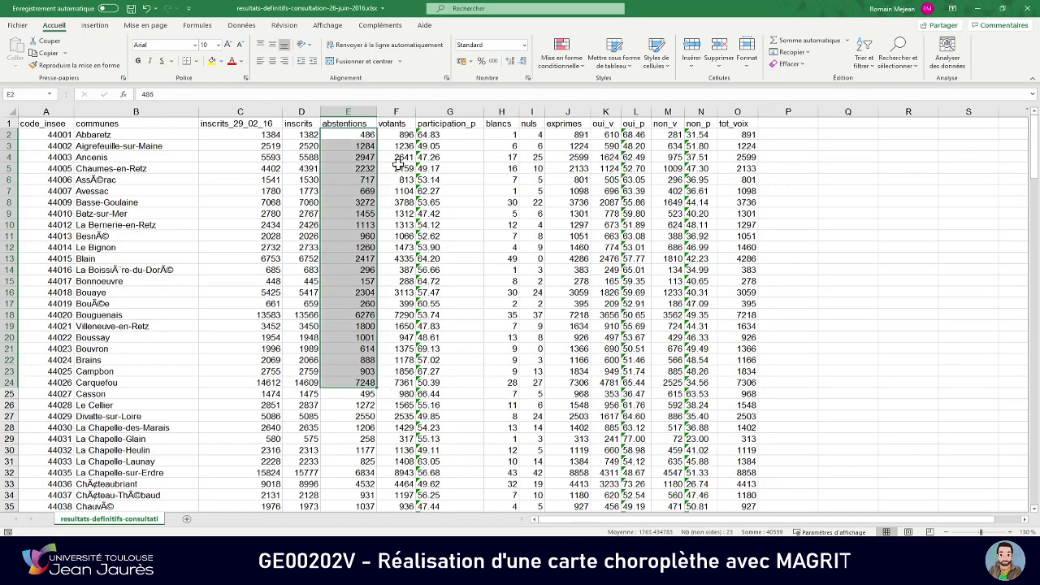
- Examine the participation_p values in the Excel workbook, return to Magrit and confirm the data typing
{"action": "left_click_drag", "start_coordinate": [445, 135], "coordinate": [439, 404]}
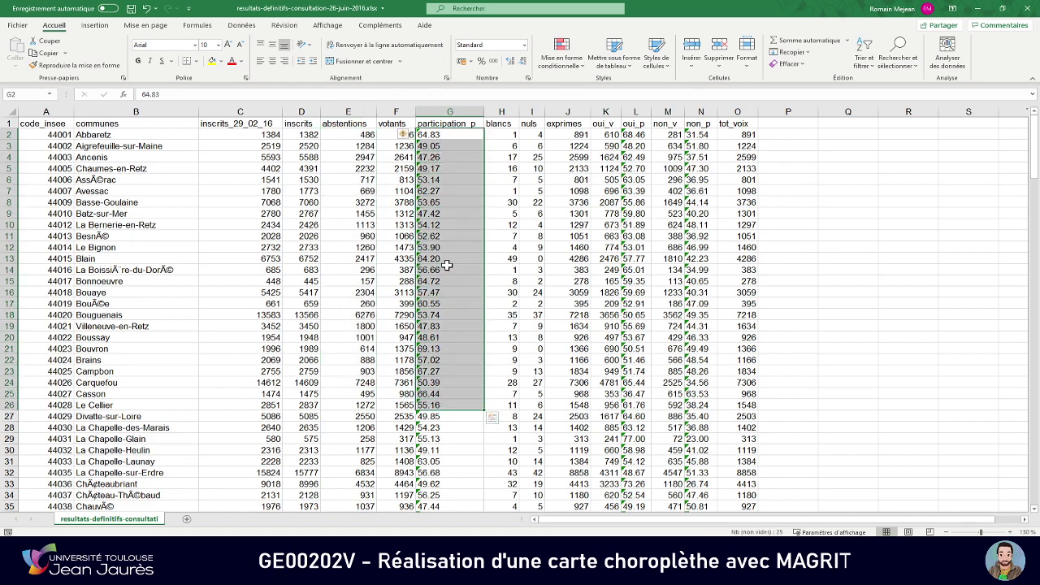
{"action": "scroll", "coordinate": [450, 235], "scroll_direction": "up", "scroll_amount": 1}
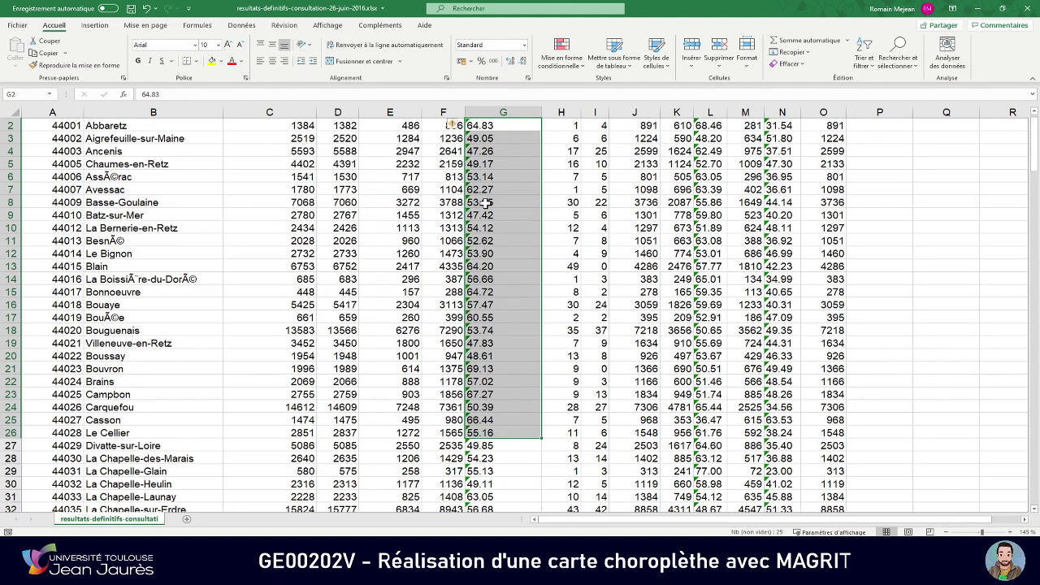
{"action": "left_click", "coordinate": [500, 203]}
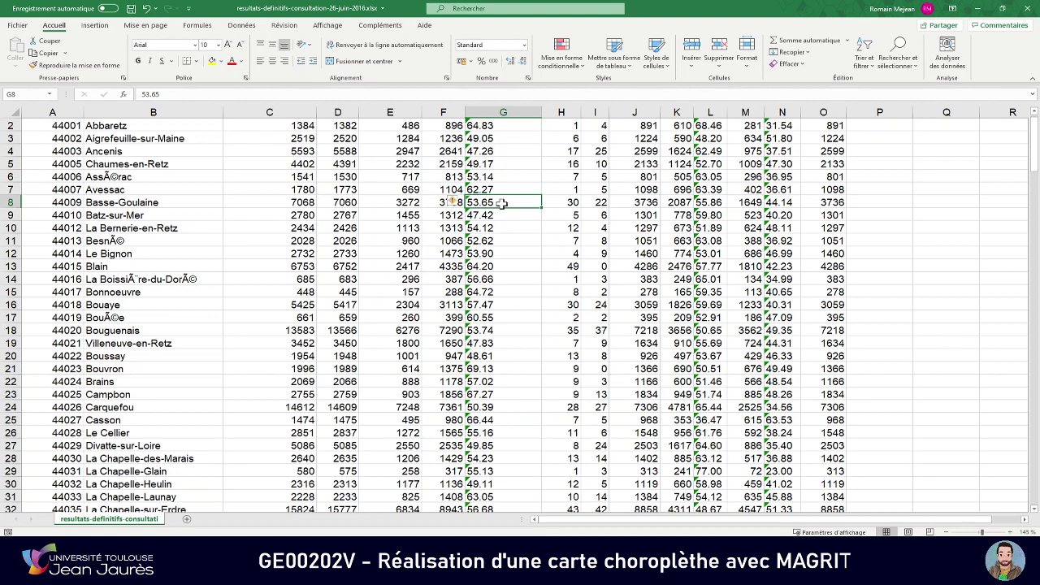
{"action": "scroll", "coordinate": [504, 203], "scroll_direction": "up", "scroll_amount": 1}
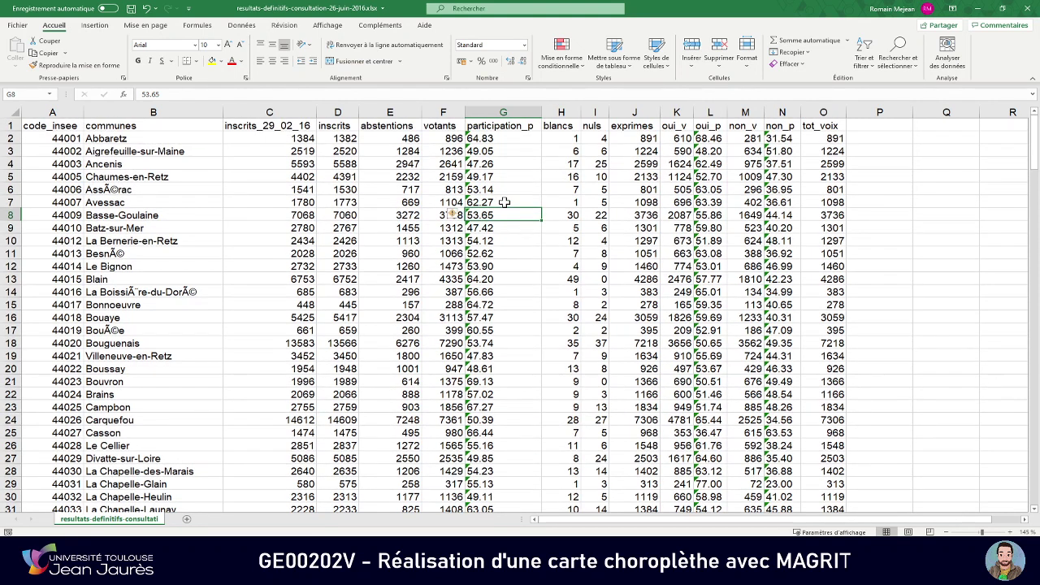
{"action": "key", "text": "alt+Tab"}
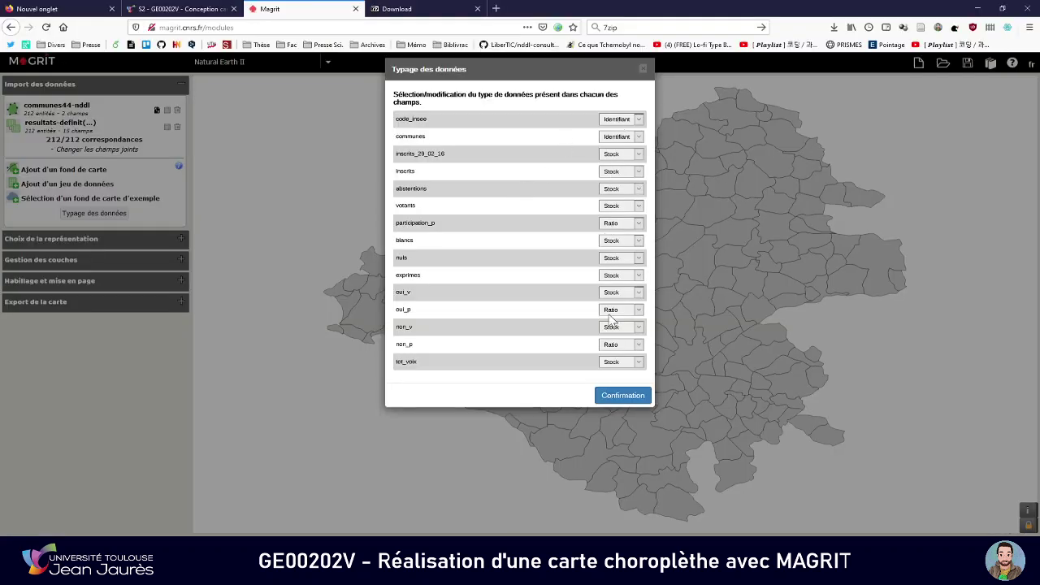
{"action": "left_click", "coordinate": [615, 398]}
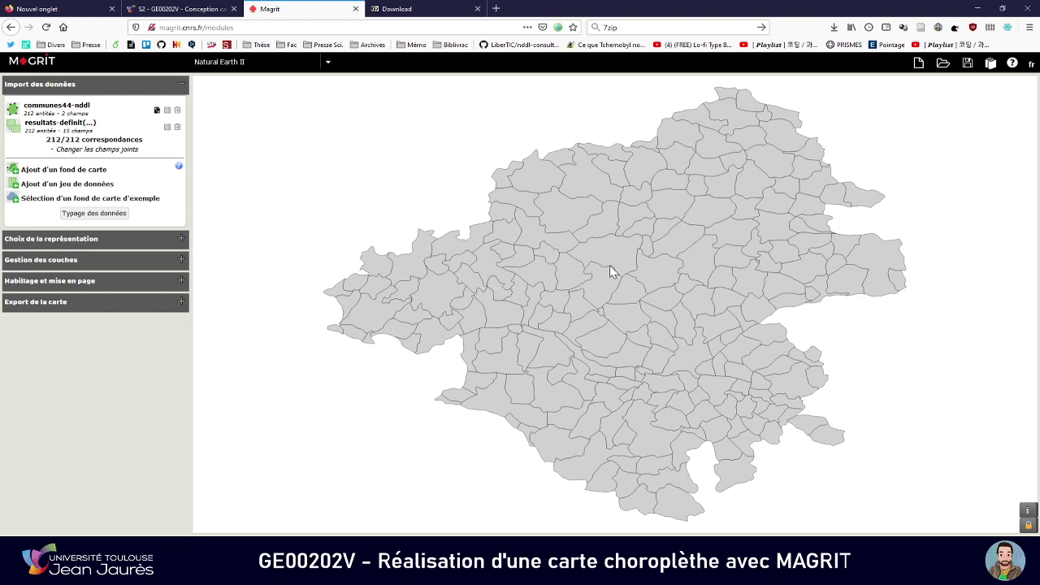
- Examine the oui_p column in the Excel workbook and choose the Carte de ratios representation in Magrit
{"action": "left_click", "coordinate": [138, 241]}
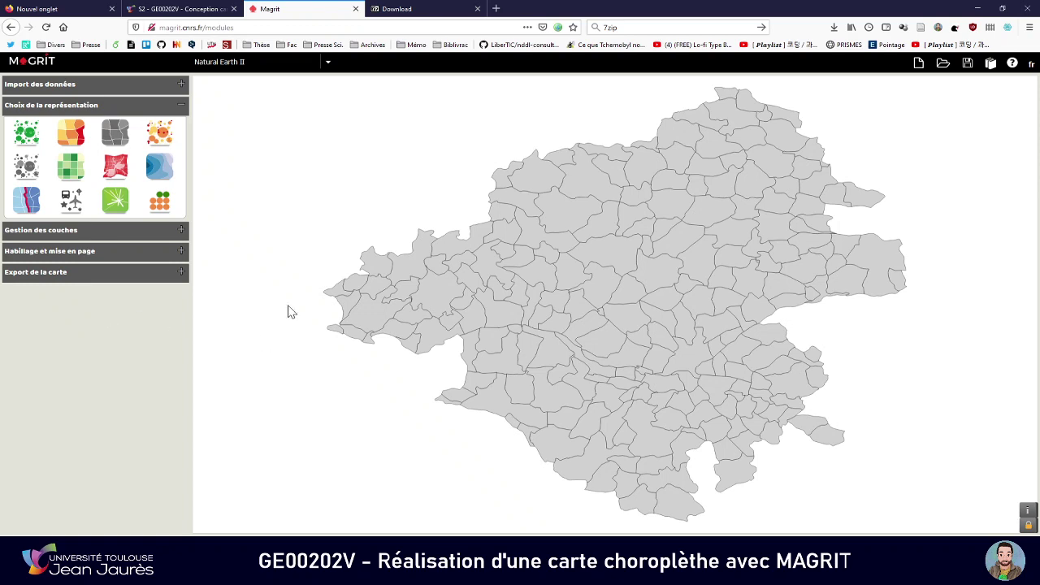
{"action": "left_click", "coordinate": [288, 543]}
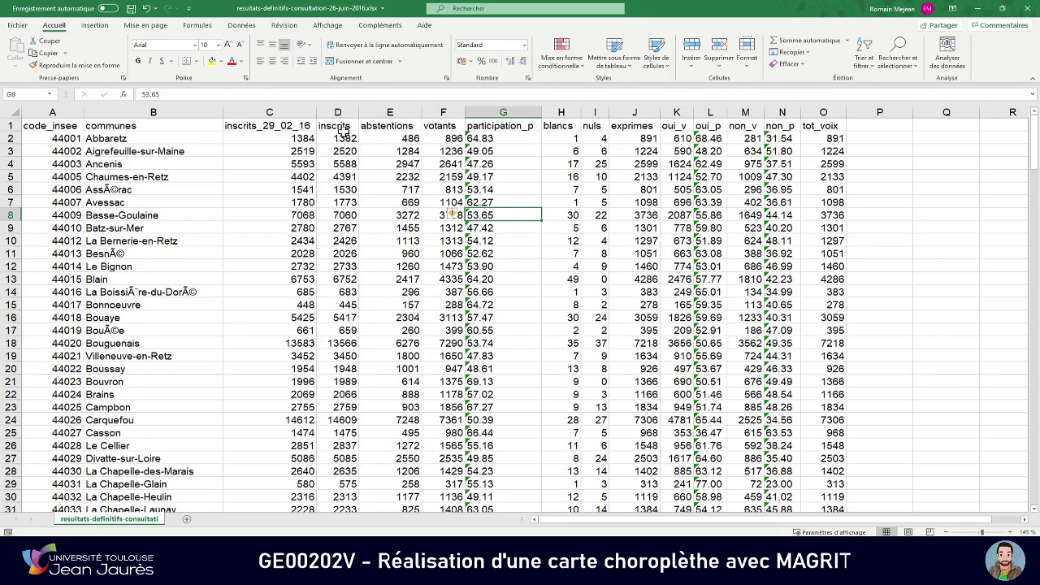
{"action": "left_click", "coordinate": [708, 112]}
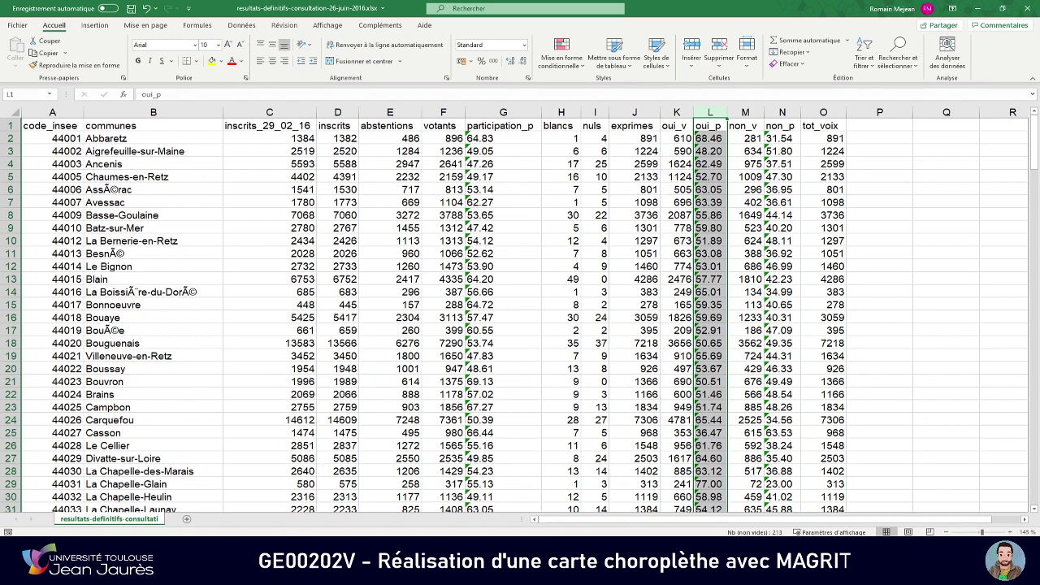
{"action": "key", "text": "alt+Tab"}
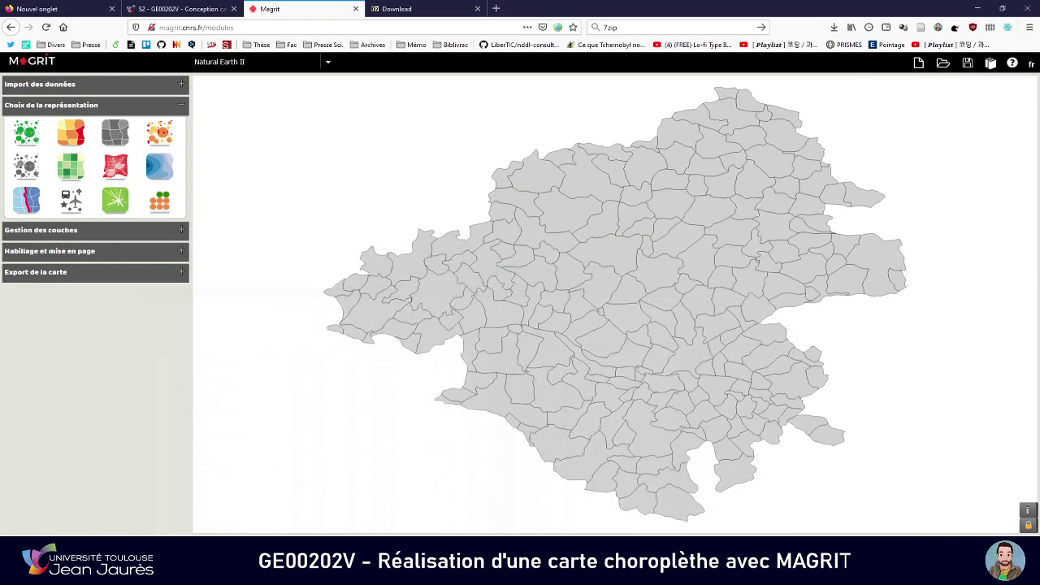
{"action": "left_click", "coordinate": [70, 136]}
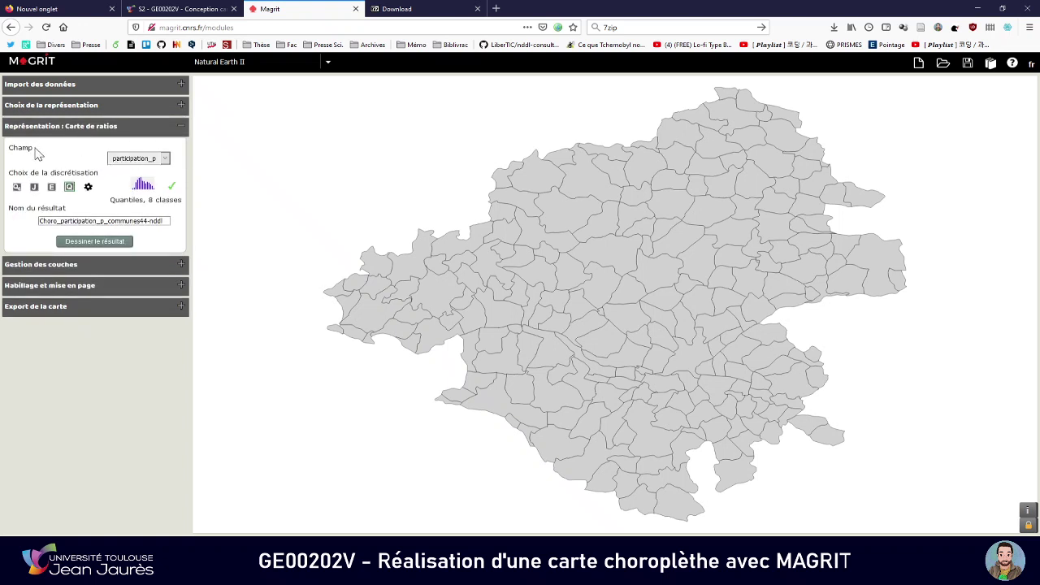
- Draw the Carte de ratios result for the oui_p field with Quantiles in 8 classes
{"action": "left_click", "coordinate": [160, 160]}
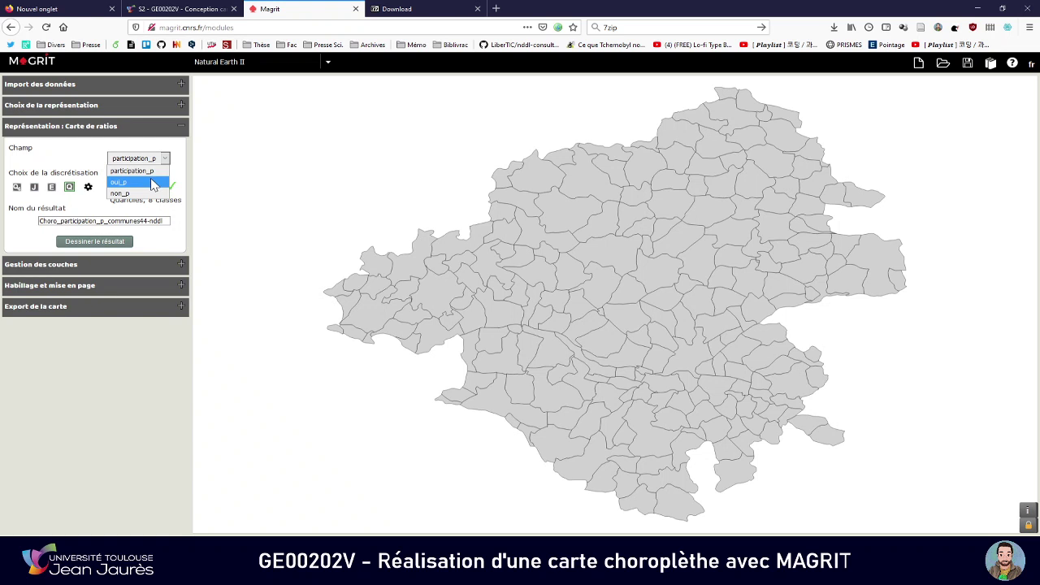
{"action": "left_click", "coordinate": [152, 184]}
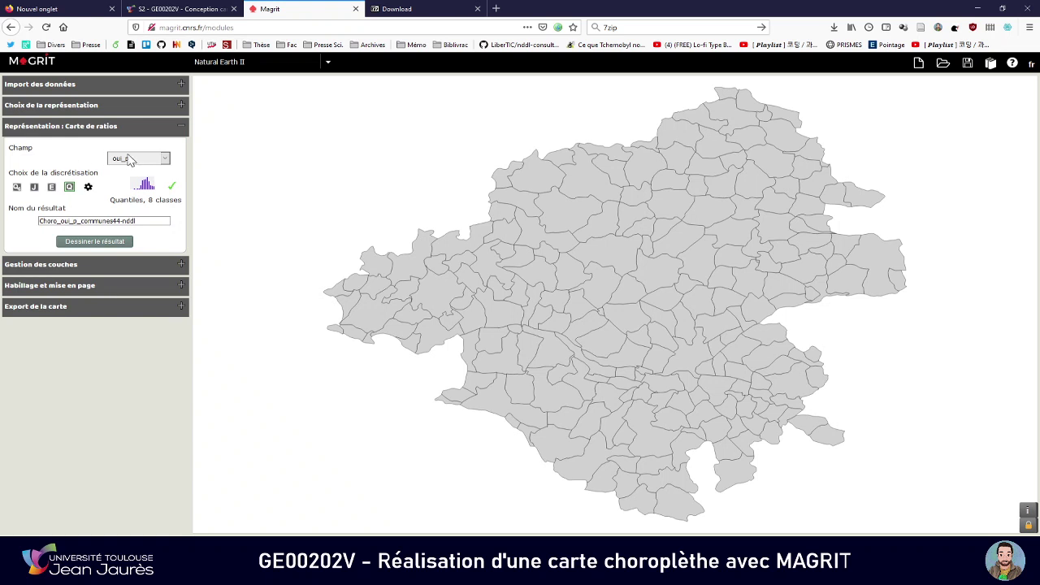
{"action": "left_click", "coordinate": [137, 159]}
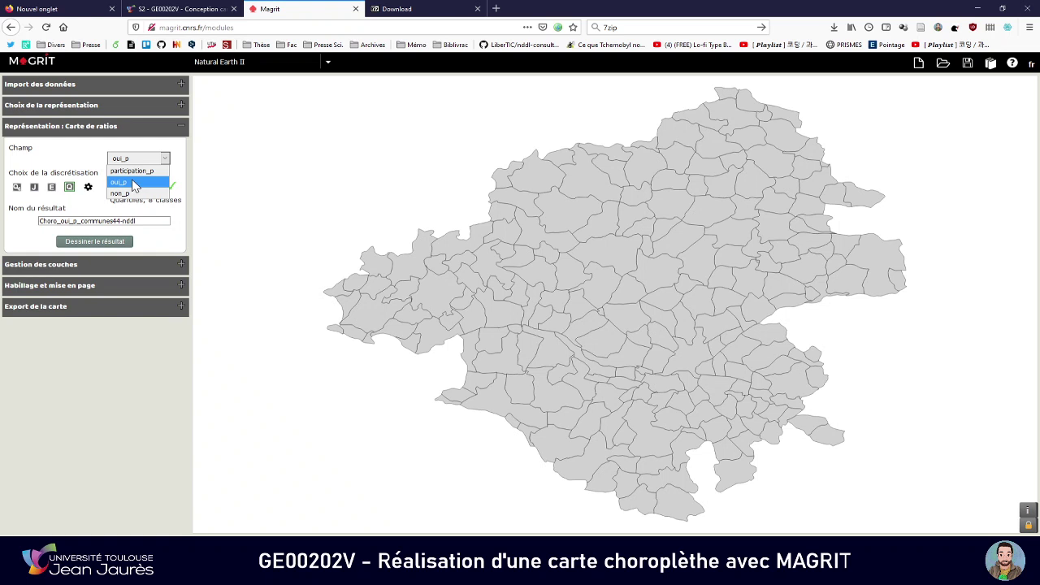
{"action": "left_click", "coordinate": [134, 183]}
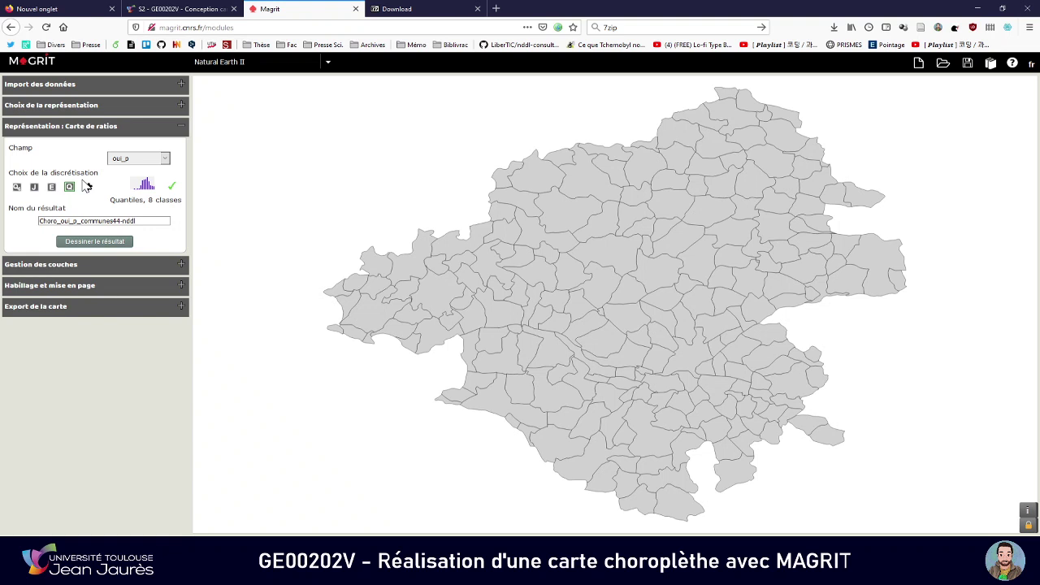
{"action": "left_click", "coordinate": [101, 242]}
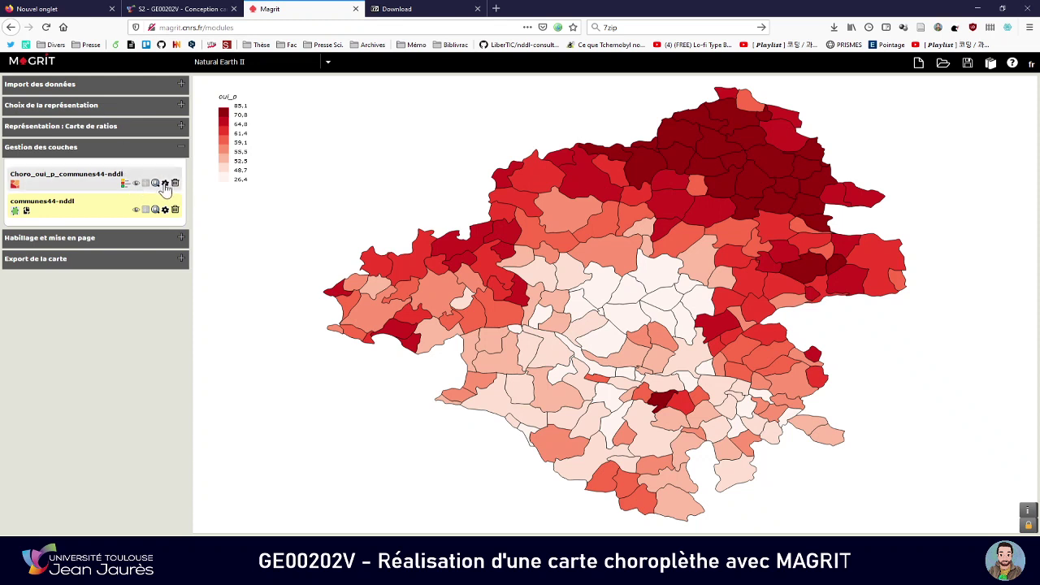
- Open the discretisation options of the Choro_oui_p_communes44-nddl layer and look through the available classification methods
{"action": "key", "text": "ctrl+plus"}
{"action": "key", "text": "ctrl+plus"}
{"action": "key", "text": "ctrl+plus"}
{"action": "key", "text": "ctrl+plus"}
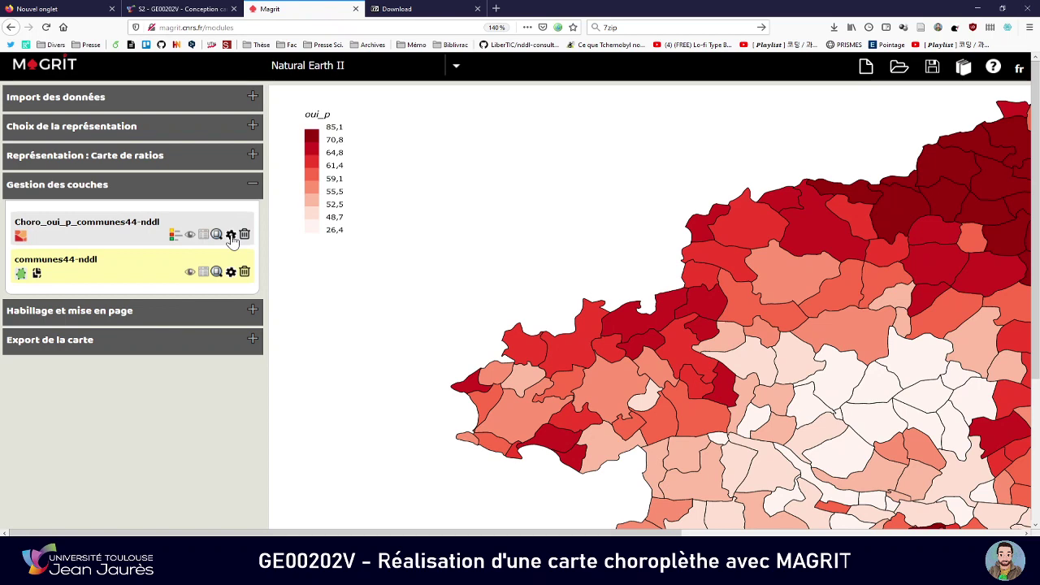
{"action": "left_click", "coordinate": [231, 235]}
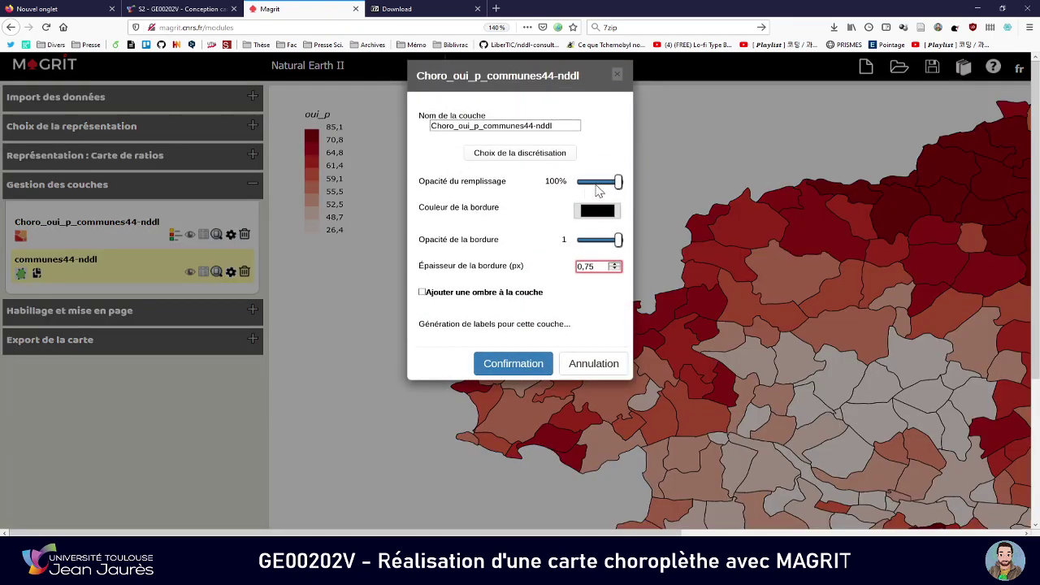
{"action": "mouse_move", "coordinate": [615, 186]}
{"action": "left_mouse_down"}
{"action": "mouse_move", "coordinate": [592, 188]}
{"action": "mouse_move", "coordinate": [621, 183]}
{"action": "left_mouse_up"}
{"action": "mouse_move", "coordinate": [617, 240]}
{"action": "left_mouse_down"}
{"action": "mouse_move", "coordinate": [573, 244]}
{"action": "mouse_move", "coordinate": [619, 244]}
{"action": "left_mouse_up"}
{"action": "left_click", "coordinate": [516, 159]}
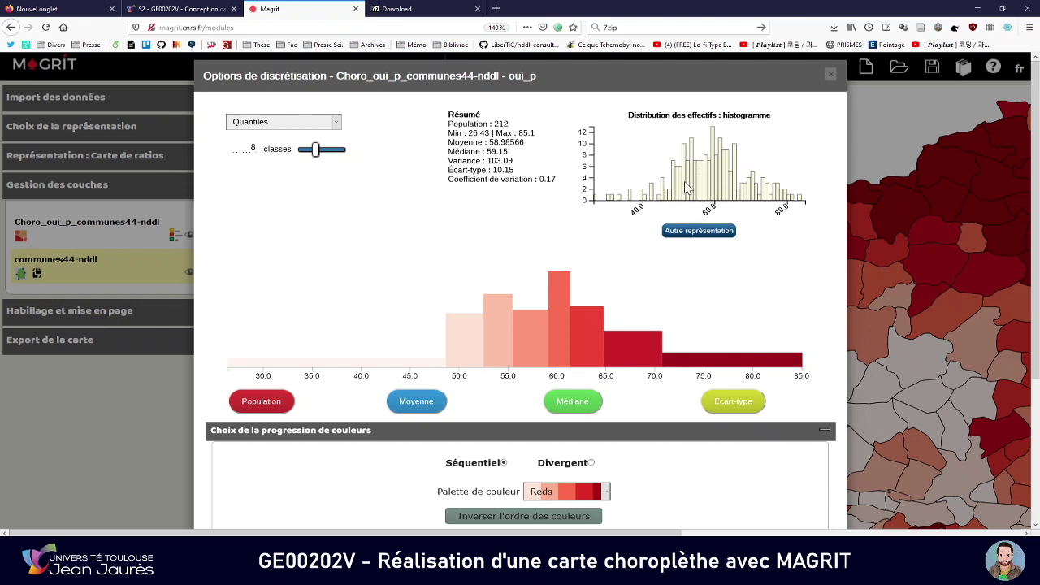
{"action": "left_click", "coordinate": [333, 124]}
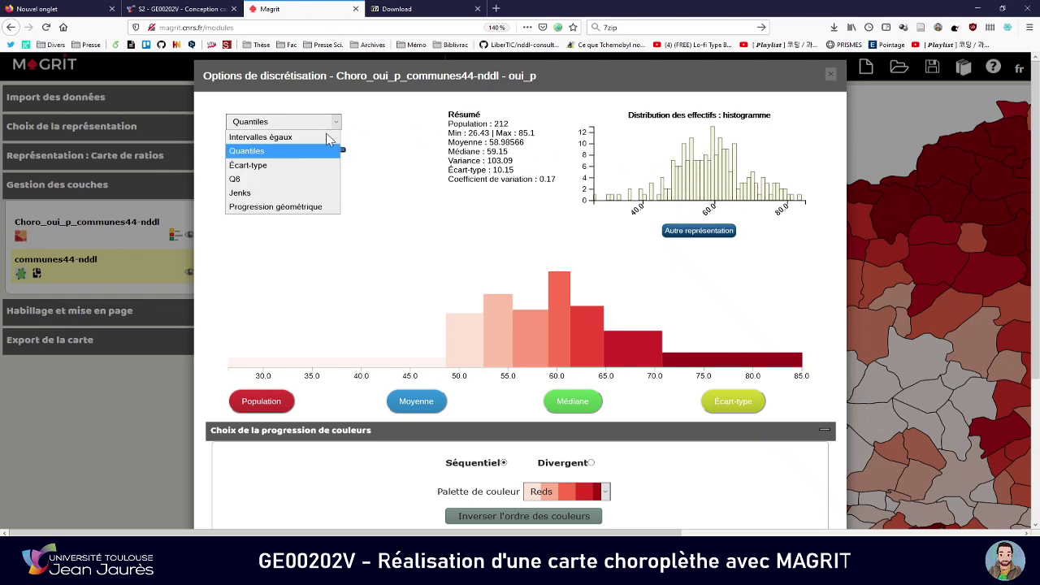
{"action": "left_click", "coordinate": [421, 210]}
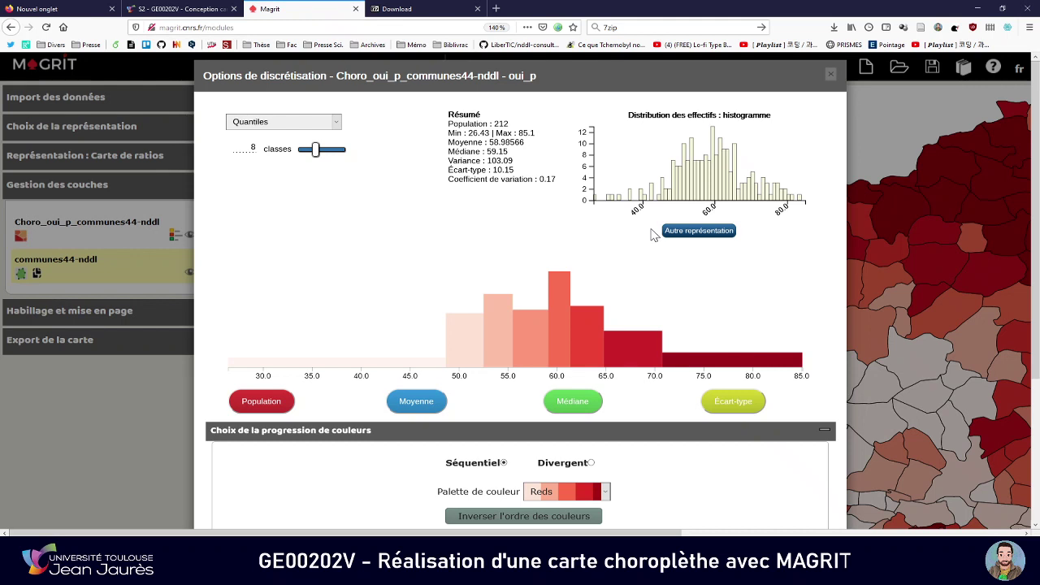
- Compare the positions of the Médiane, Moyenne and Écart-type markers on the quantile class chart
{"action": "left_click", "coordinate": [562, 408]}
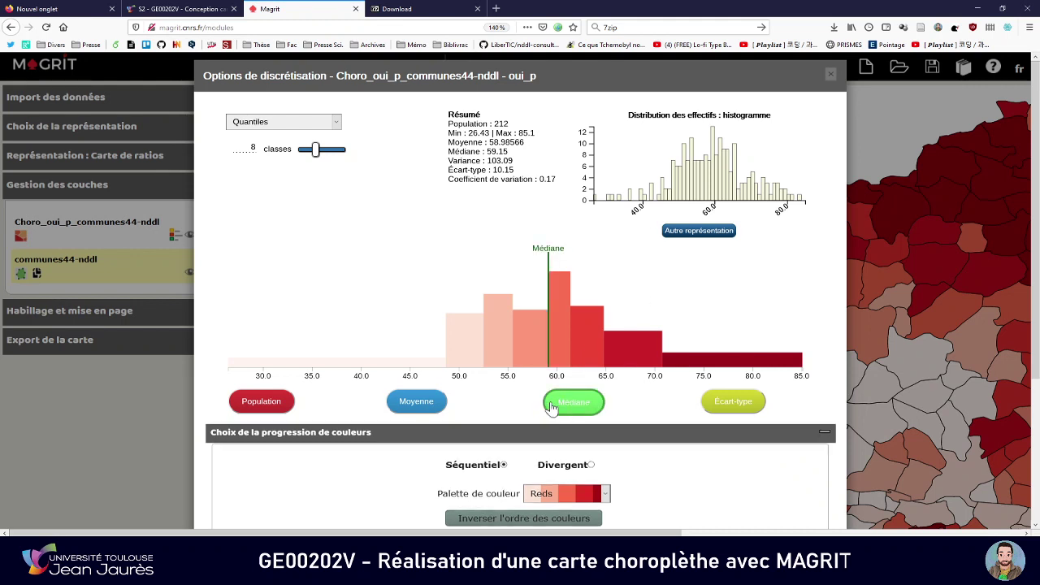
{"action": "left_click", "coordinate": [425, 408]}
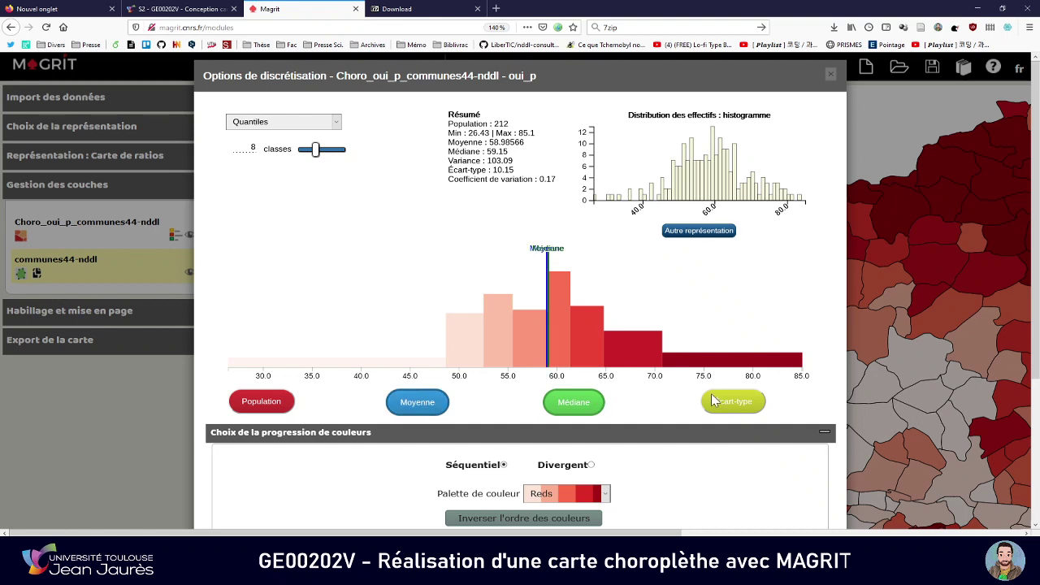
{"action": "left_click", "coordinate": [739, 406]}
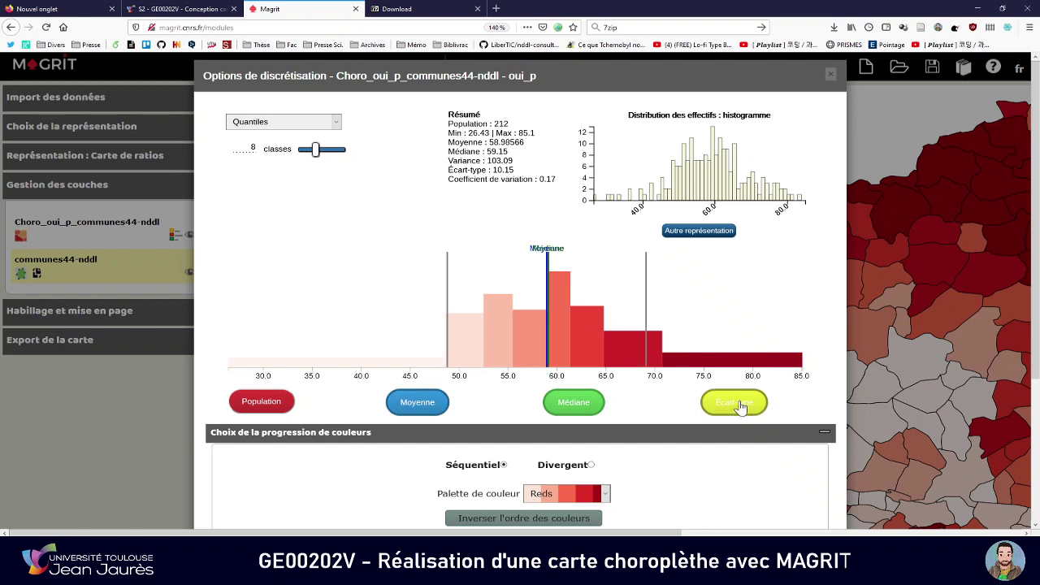
{"action": "left_click", "coordinate": [737, 406]}
{"action": "left_click", "coordinate": [566, 403]}
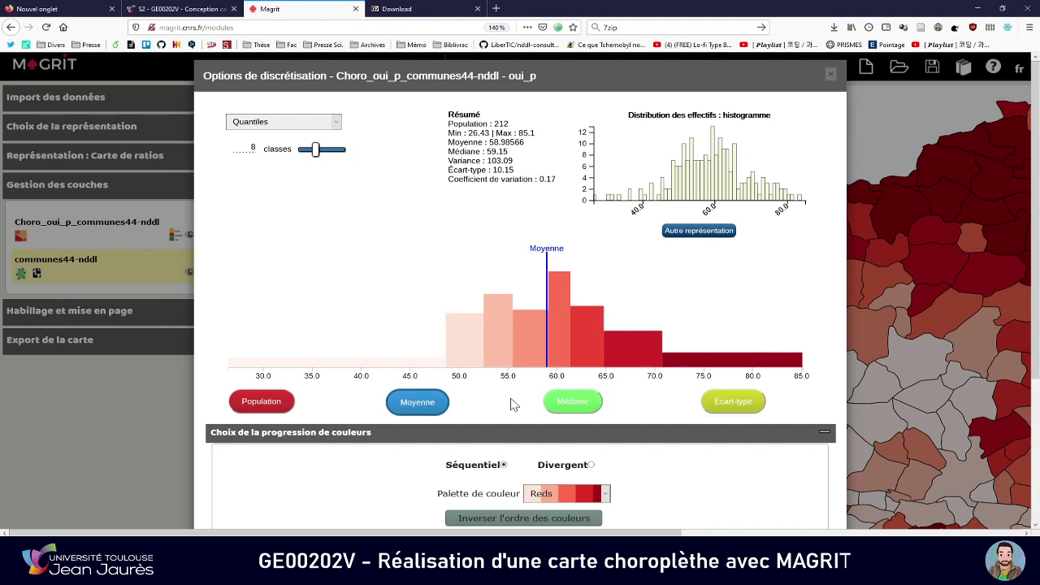
{"action": "left_click", "coordinate": [422, 409]}
{"action": "left_click", "coordinate": [570, 401]}
{"action": "left_click", "coordinate": [428, 406]}
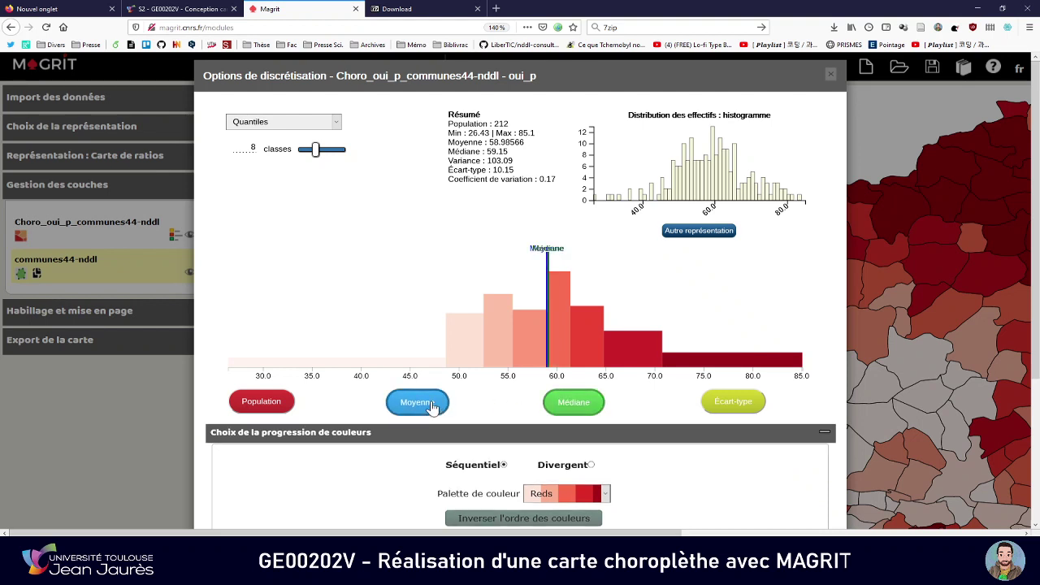
{"action": "left_click", "coordinate": [432, 406]}
{"action": "left_click", "coordinate": [431, 406]}
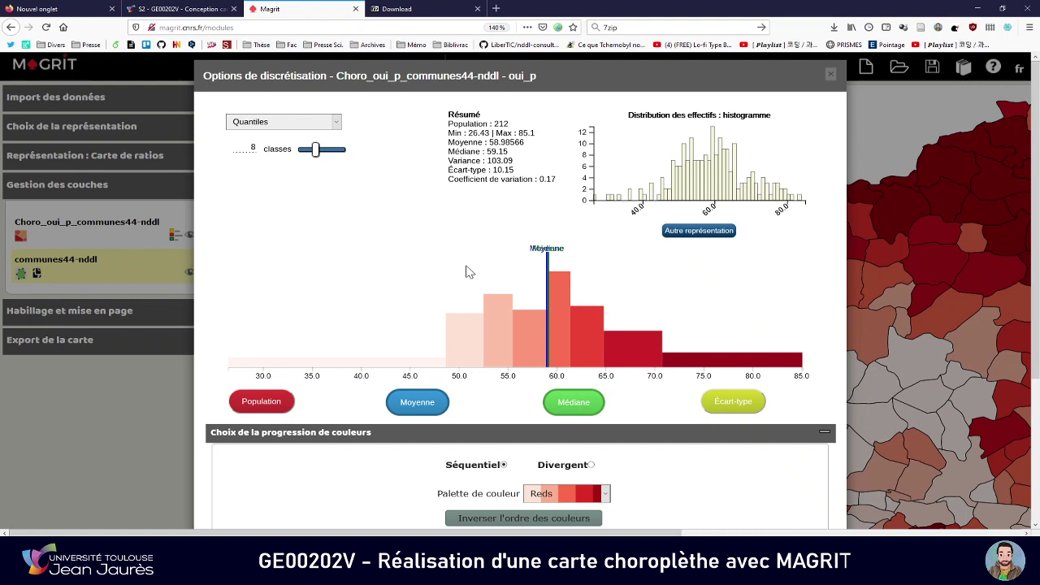
{"action": "left_click", "coordinate": [553, 409]}
{"action": "left_click", "coordinate": [553, 408]}
- Set the discretisation method to Écart-type with the mean positioned as borne de classe
{"action": "left_click", "coordinate": [337, 130]}
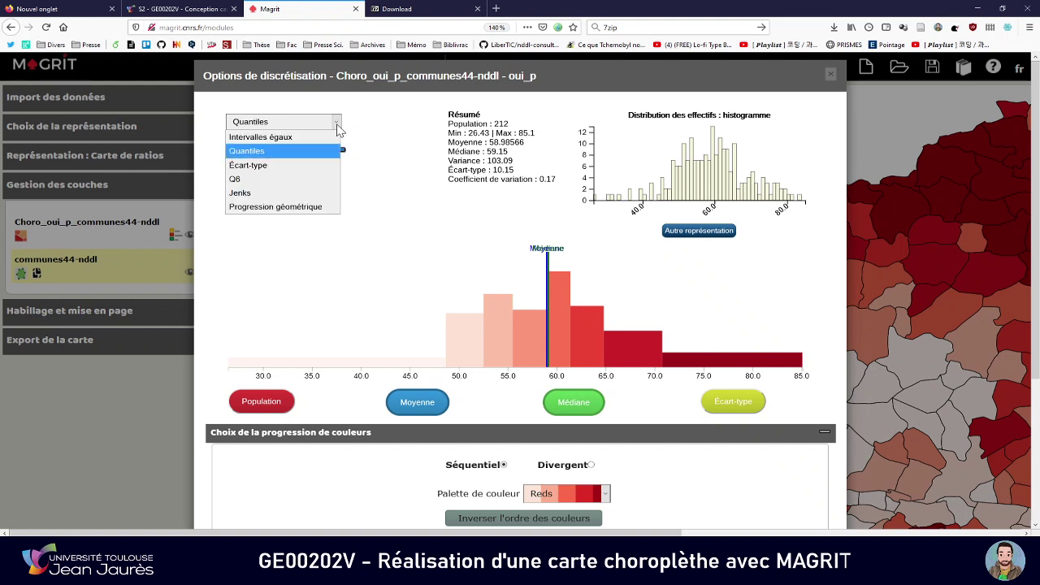
{"action": "left_click", "coordinate": [325, 168]}
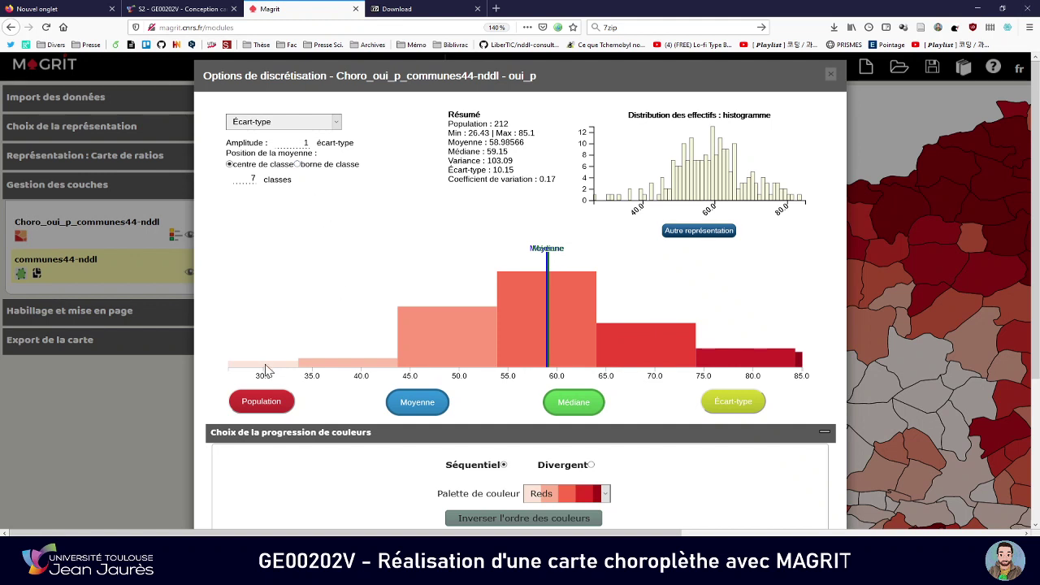
{"action": "mouse_move", "coordinate": [344, 368]}
{"action": "mouse_move", "coordinate": [725, 339]}
{"action": "left_click", "coordinate": [298, 164]}
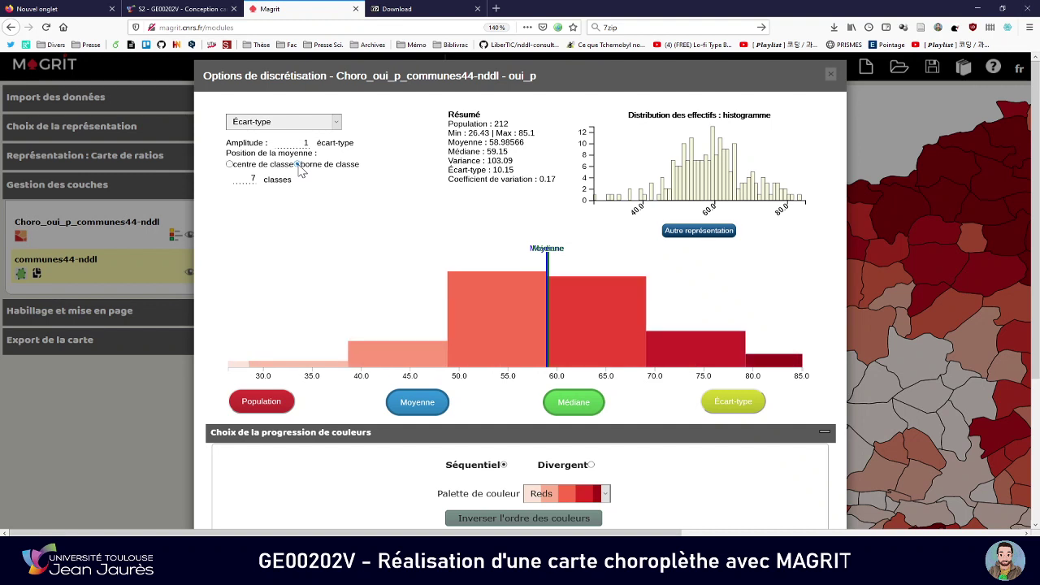
- Hide the median, show the Écart-type markers and compare centre de classe with borne de classe, ending on borne de classe
{"action": "left_click", "coordinate": [554, 406]}
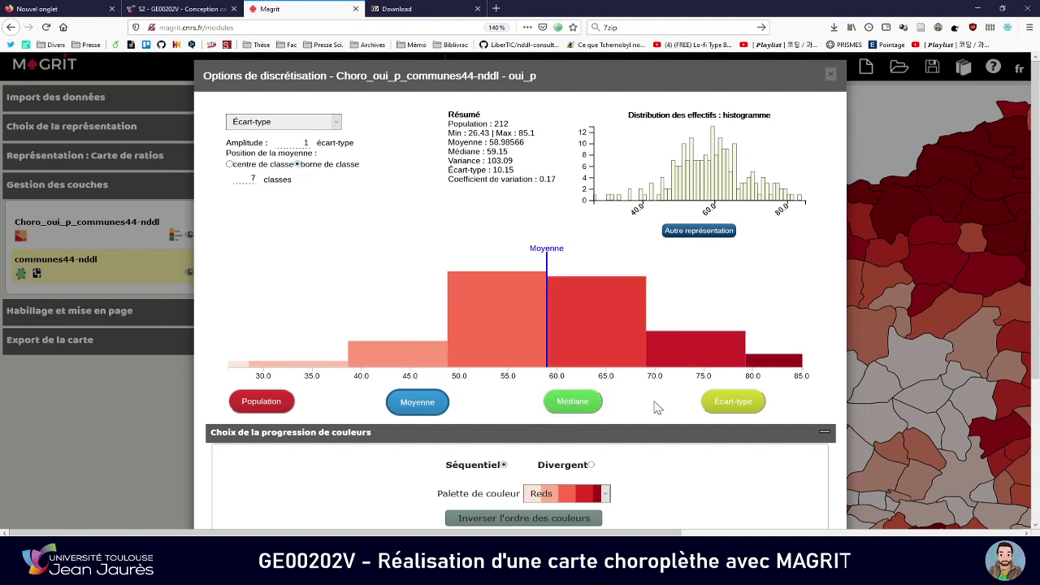
{"action": "left_click", "coordinate": [734, 401]}
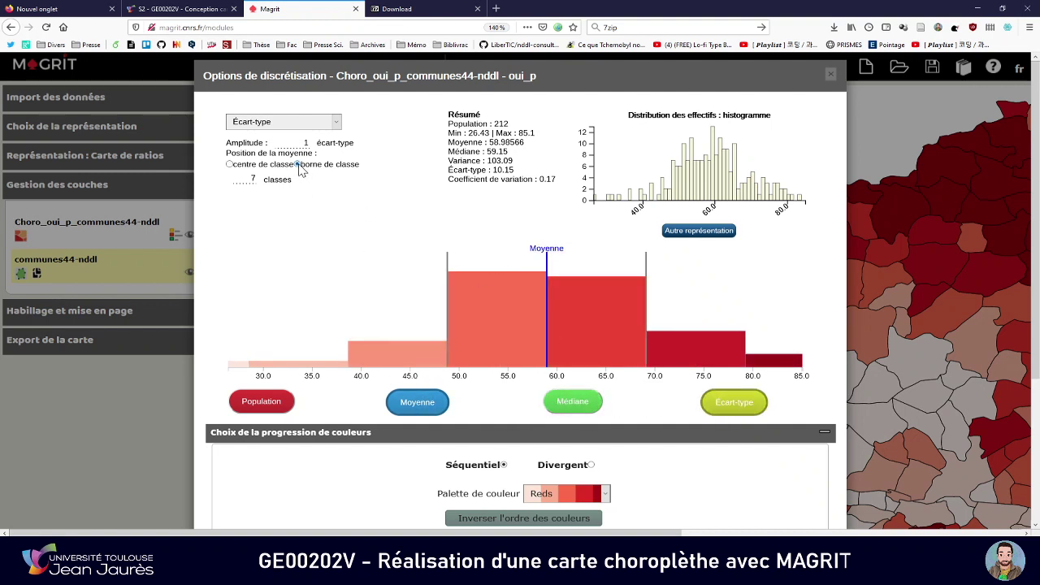
{"action": "left_click", "coordinate": [231, 165]}
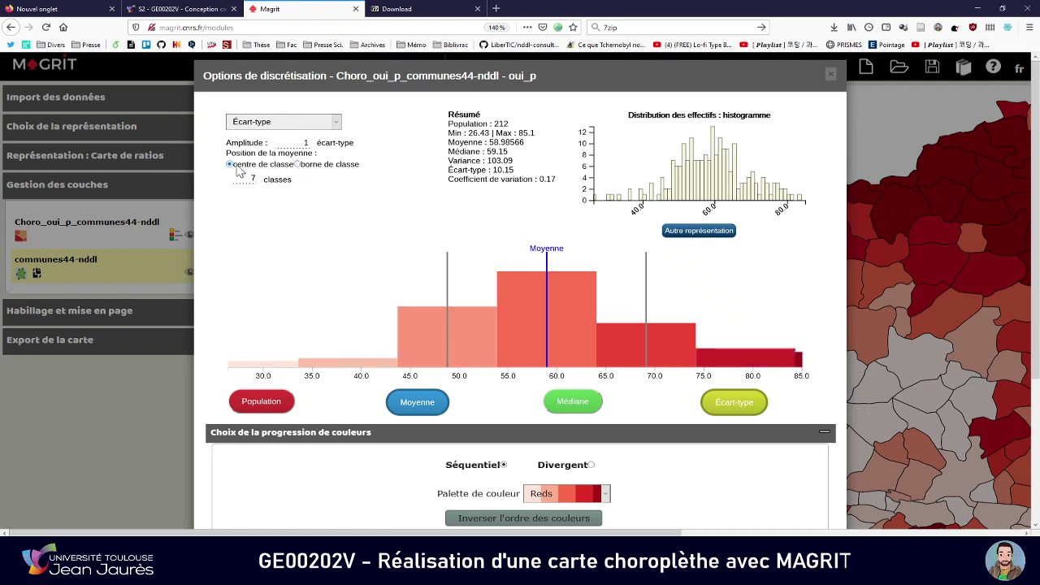
{"action": "left_click", "coordinate": [297, 164]}
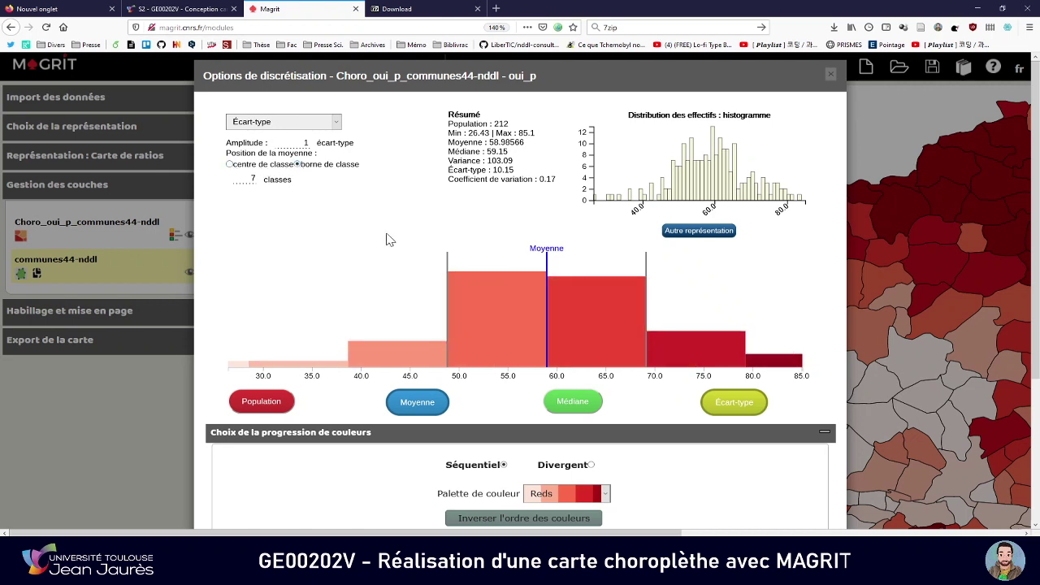
- Try the Greens, BuPu and BuGn sequential colour palettes on the classes
{"action": "scroll", "coordinate": [395, 247], "scroll_direction": "down", "scroll_amount": 2}
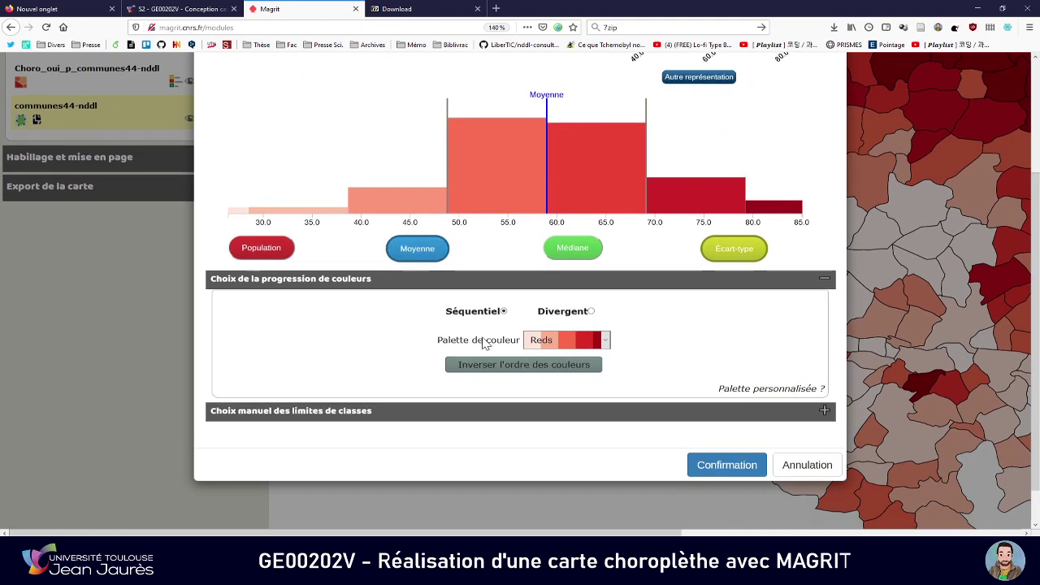
{"action": "left_click", "coordinate": [559, 344]}
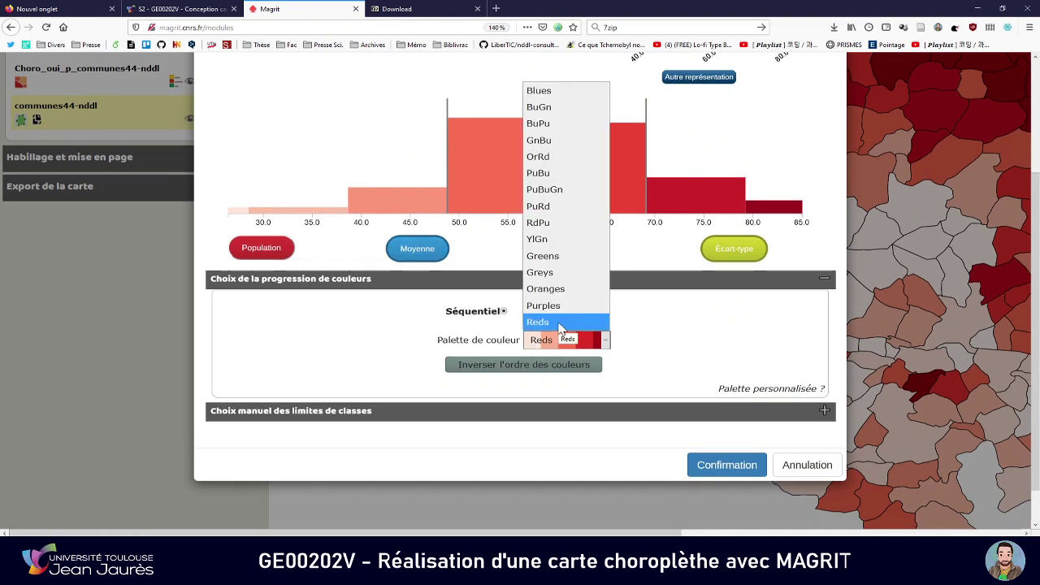
{"action": "left_click", "coordinate": [557, 256]}
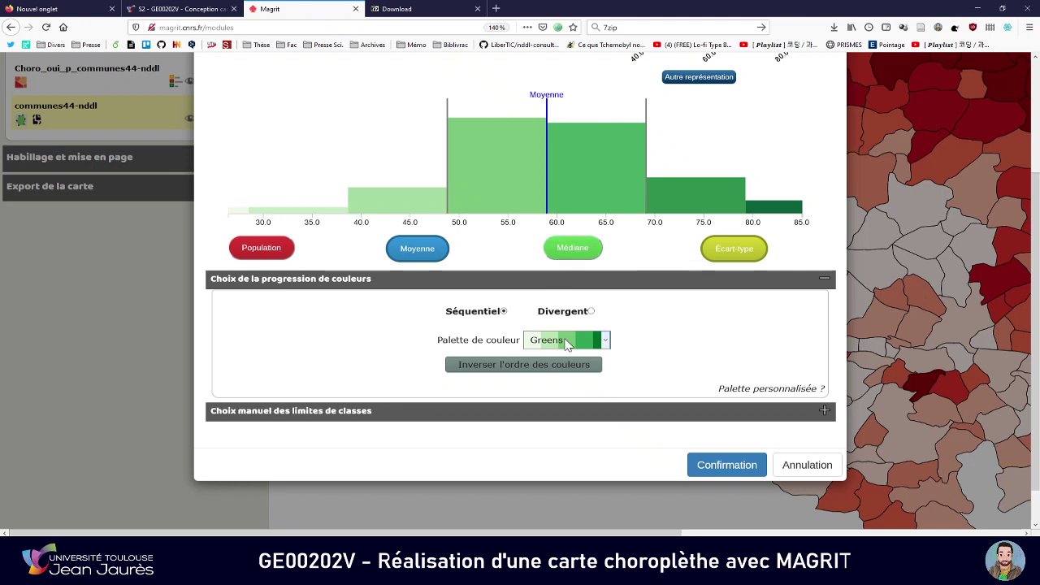
{"action": "left_click", "coordinate": [566, 341]}
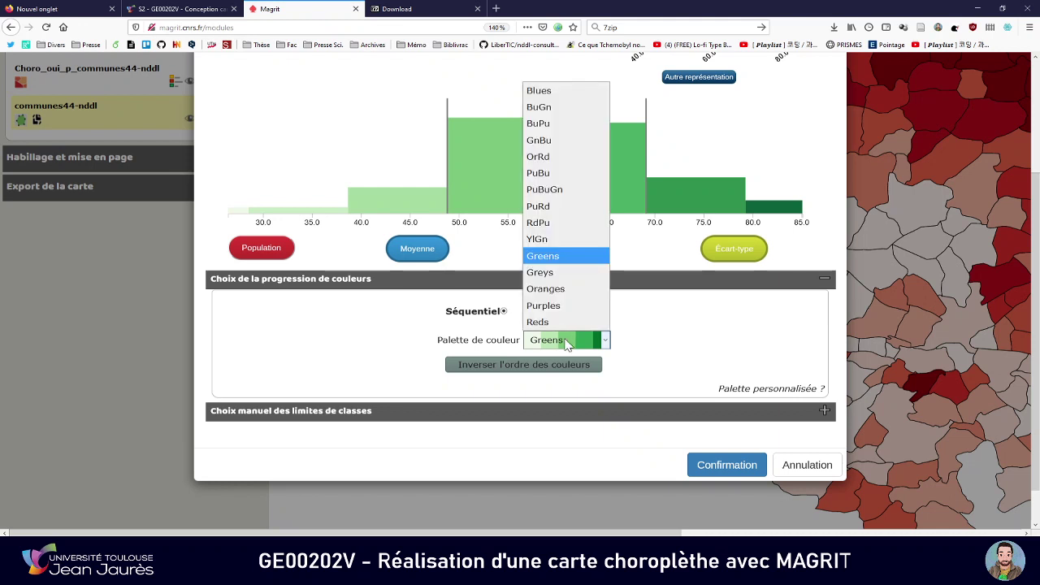
{"action": "left_click", "coordinate": [558, 123]}
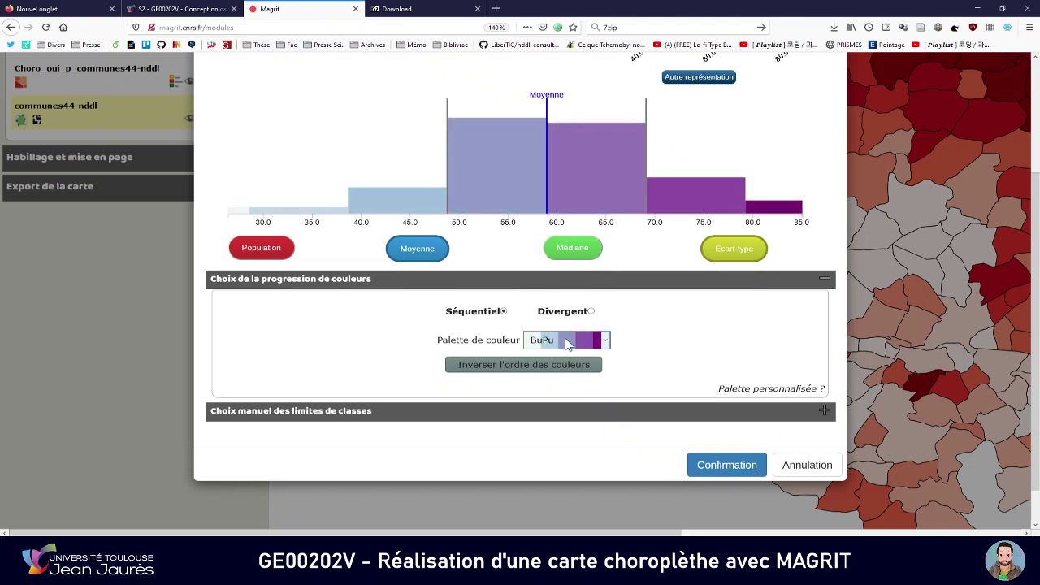
{"action": "left_click", "coordinate": [566, 341]}
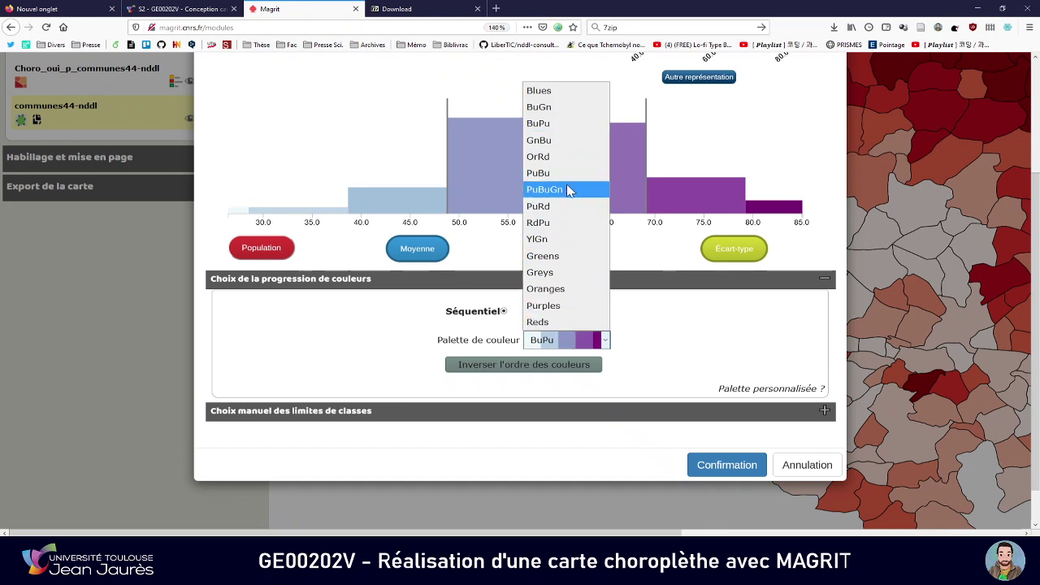
{"action": "left_click", "coordinate": [565, 122]}
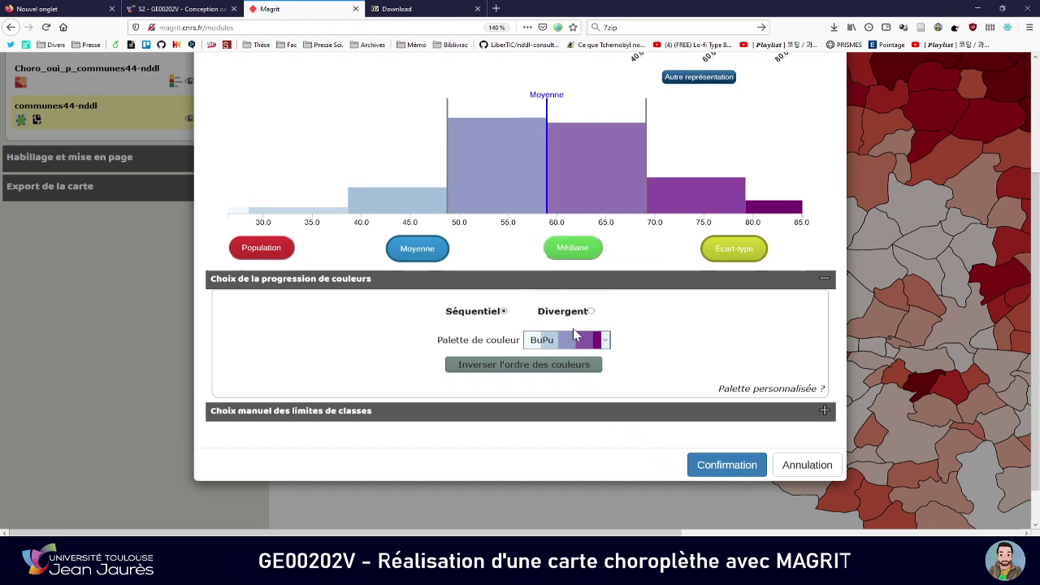
{"action": "left_click", "coordinate": [574, 340]}
{"action": "left_click", "coordinate": [540, 108]}
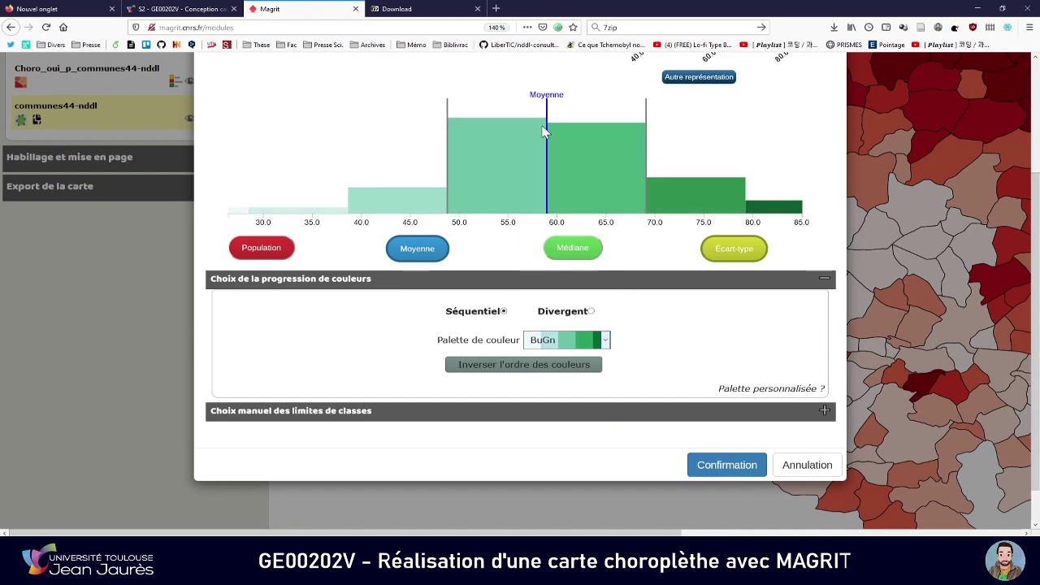
- Set the sequential colour palette to Blues and confirm both the discretisation options and the layer settings
{"action": "left_click", "coordinate": [582, 346]}
{"action": "left_click", "coordinate": [567, 96]}
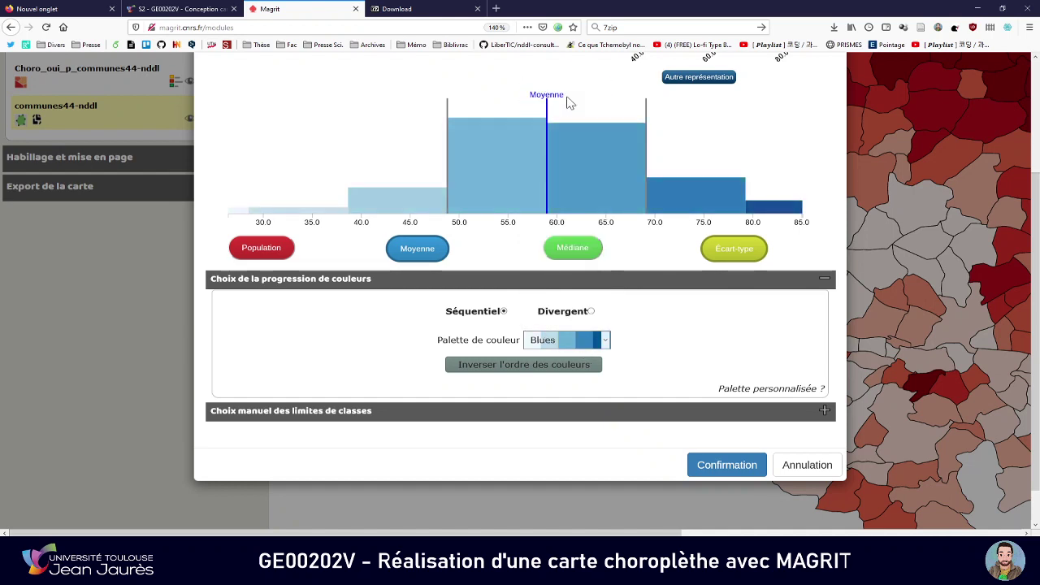
{"action": "scroll", "coordinate": [673, 384], "scroll_direction": "up", "scroll_amount": 2}
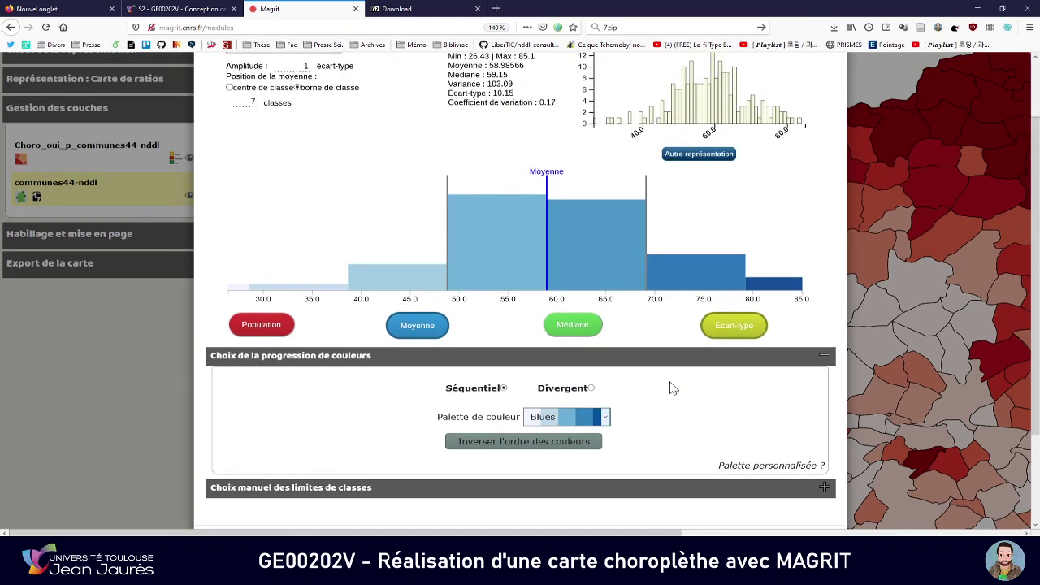
{"action": "scroll", "coordinate": [673, 388], "scroll_direction": "down", "scroll_amount": 2}
{"action": "left_click", "coordinate": [696, 470]}
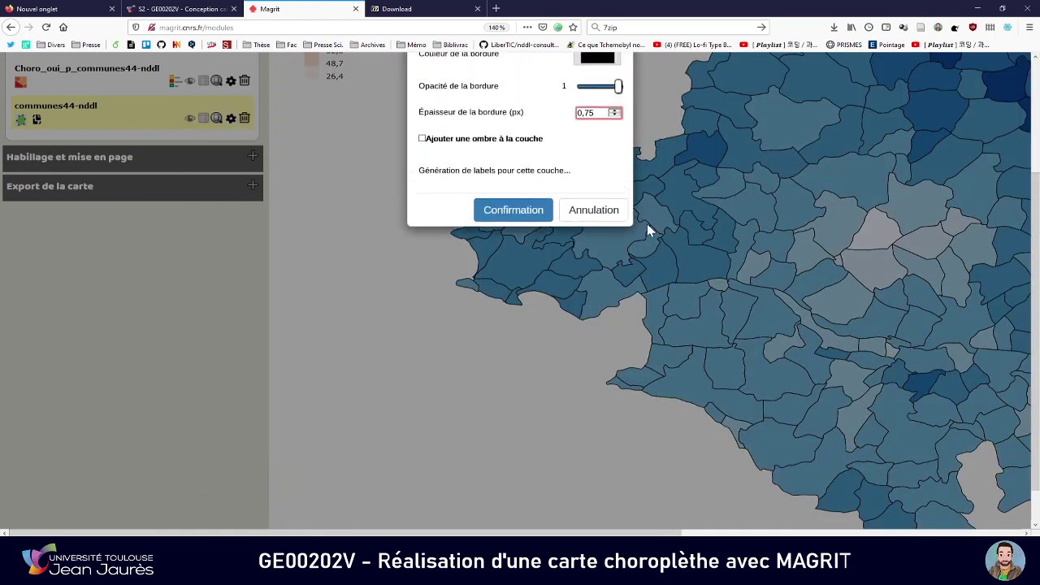
{"action": "left_click", "coordinate": [512, 210]}
{"action": "key", "text": "ctrl+minus"}
{"action": "key", "text": "ctrl+minus"}
{"action": "key", "text": "ctrl+minus"}
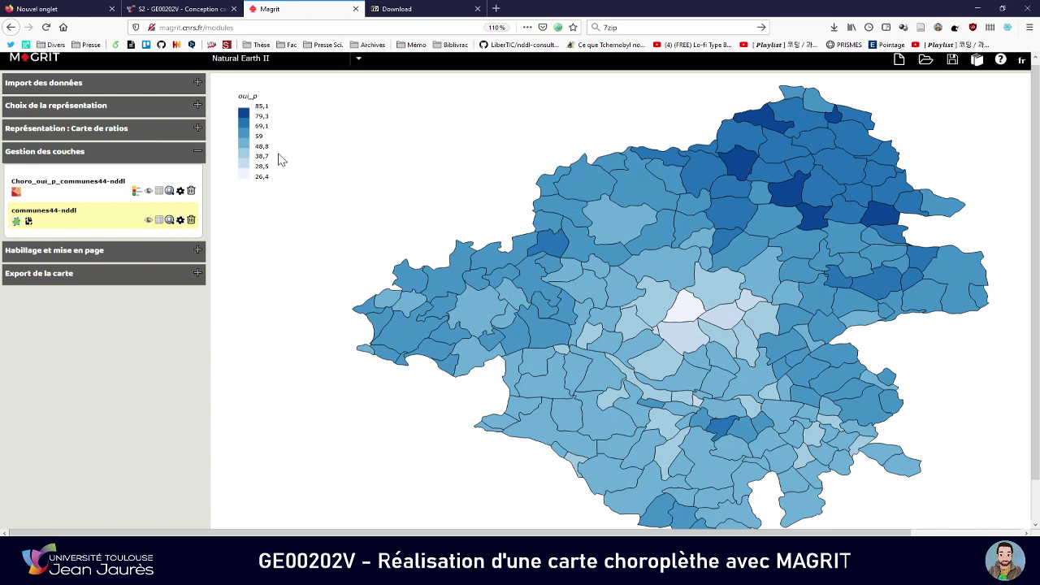
- Add a Carte de stocks representation of the oui_v field over the choropleth, using single-colour circles and the default sizing
{"action": "left_click", "coordinate": [149, 114]}
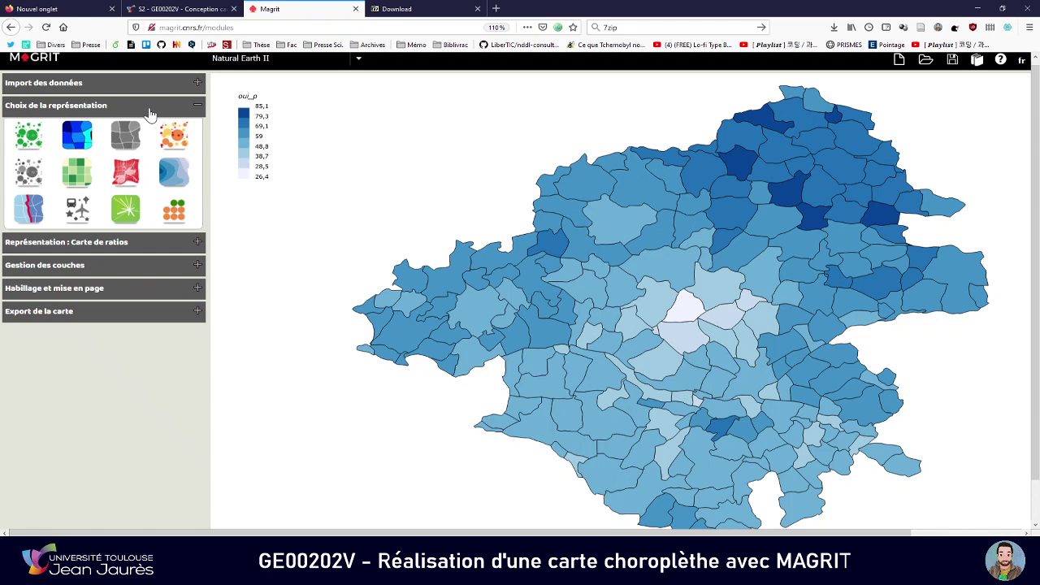
{"action": "left_click", "coordinate": [30, 138]}
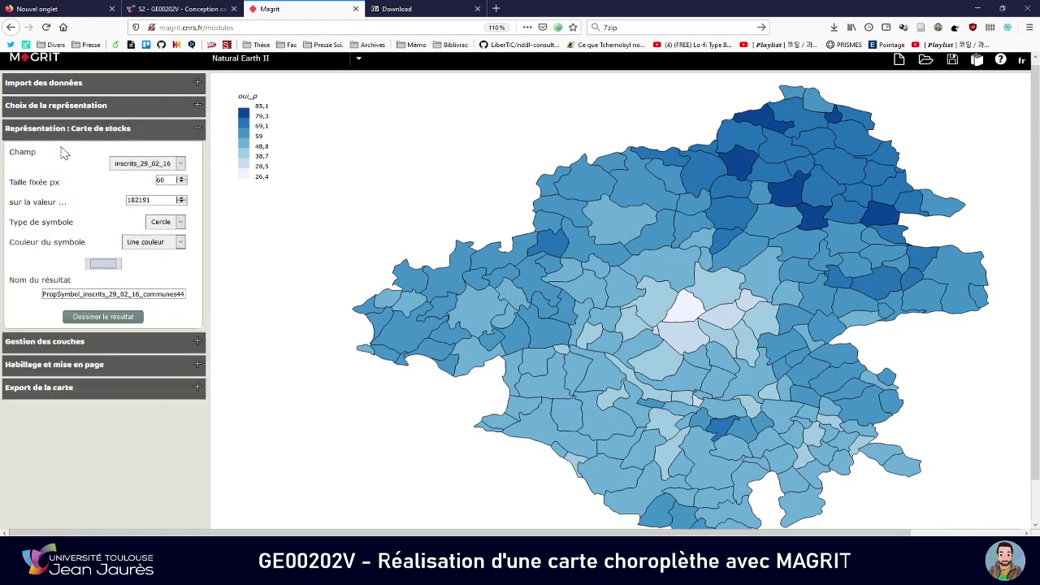
{"action": "left_click", "coordinate": [127, 166]}
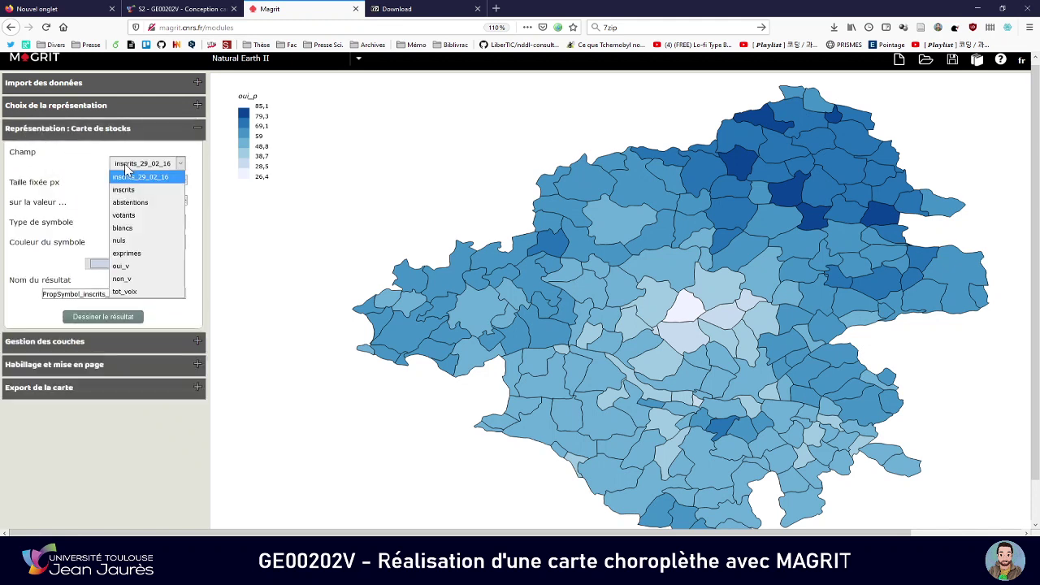
{"action": "left_click", "coordinate": [132, 265]}
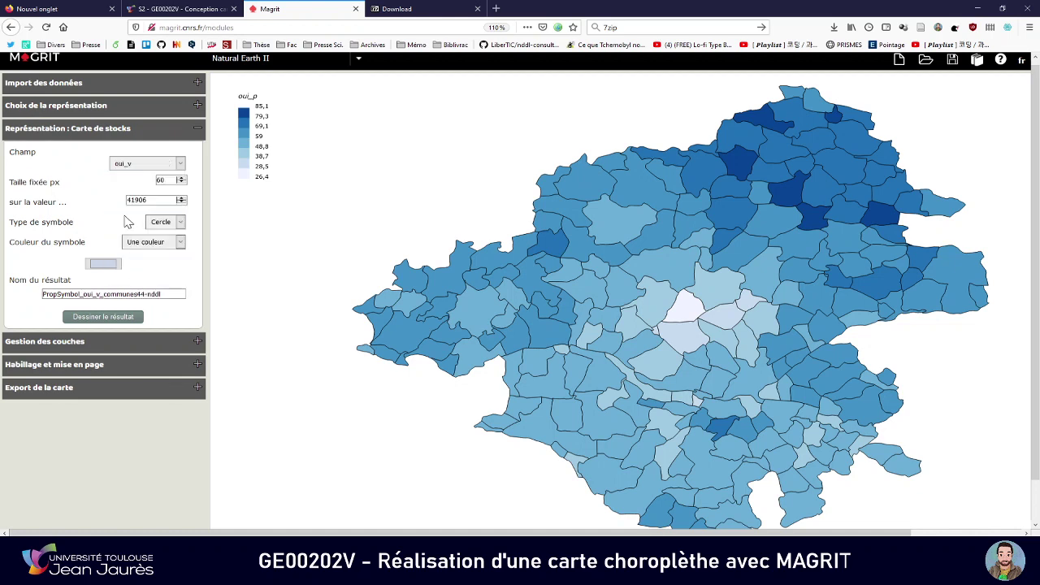
{"action": "key", "text": "ctrl+plus"}
{"action": "key", "text": "ctrl+plus"}
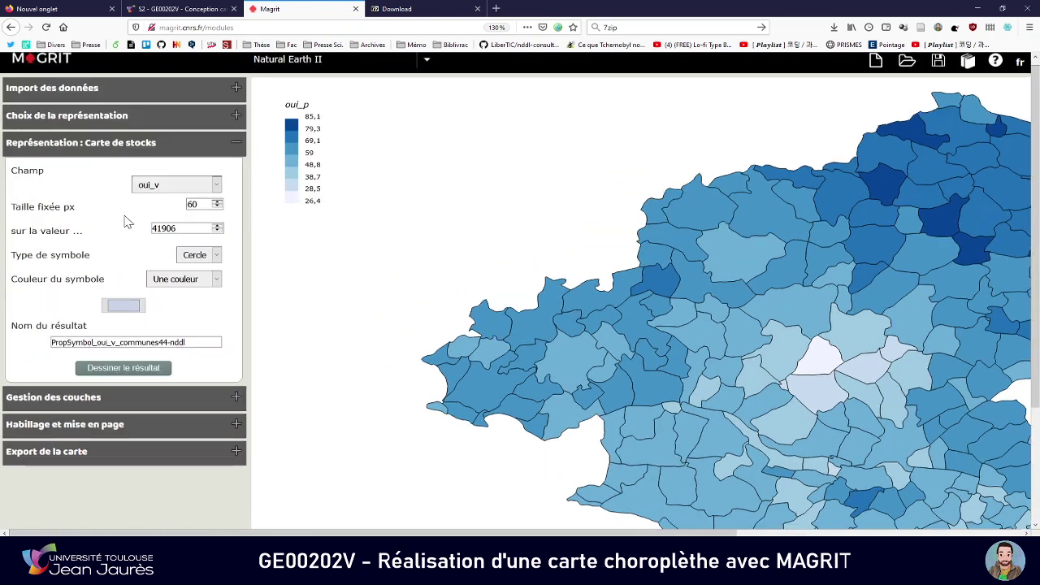
{"action": "left_click", "coordinate": [121, 370]}
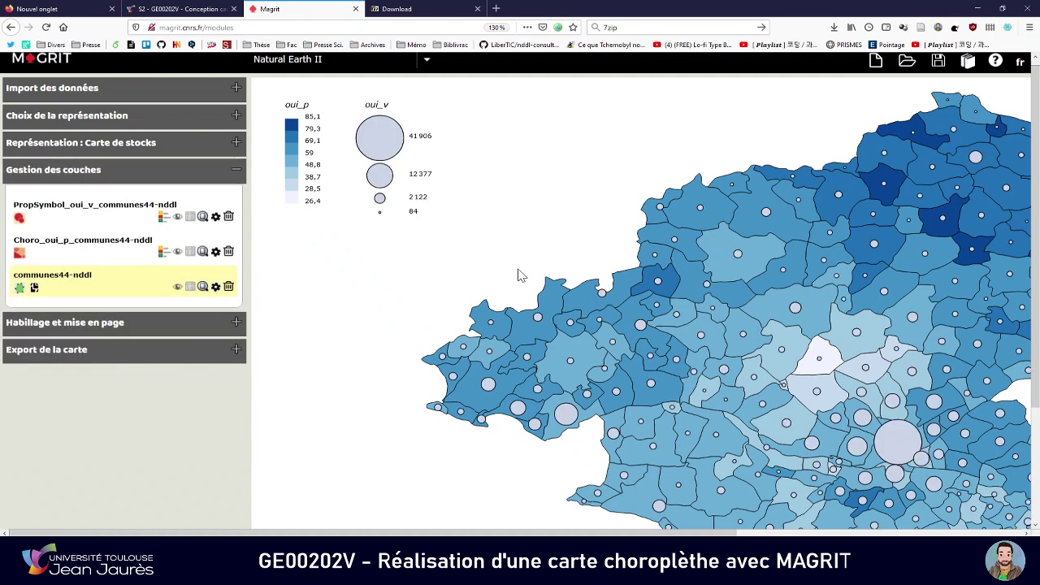
{"action": "key", "text": "ctrl+minus"}
{"action": "key", "text": "ctrl+minus"}
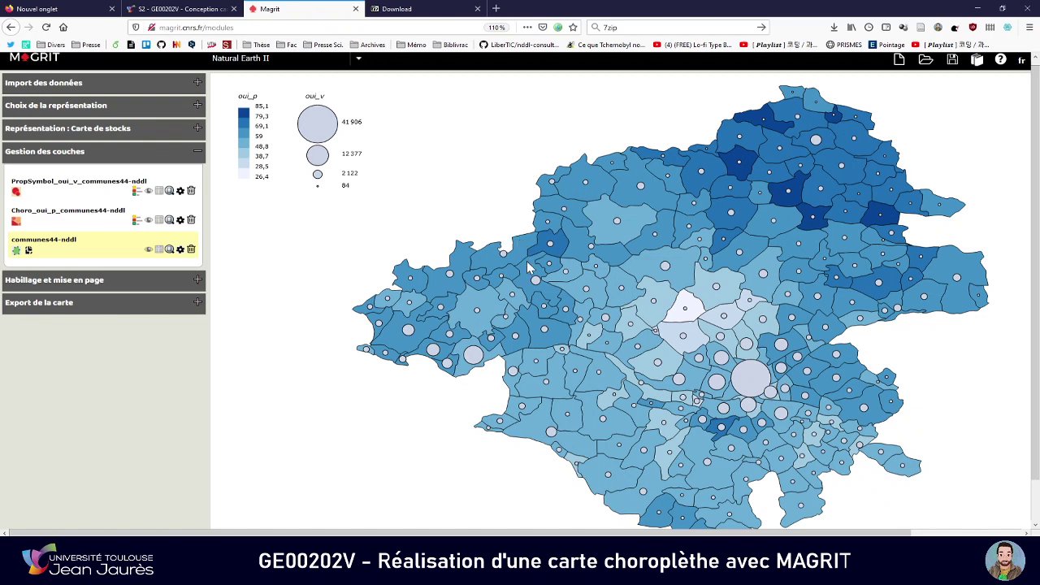
{"action": "key", "text": "ctrl+minus"}
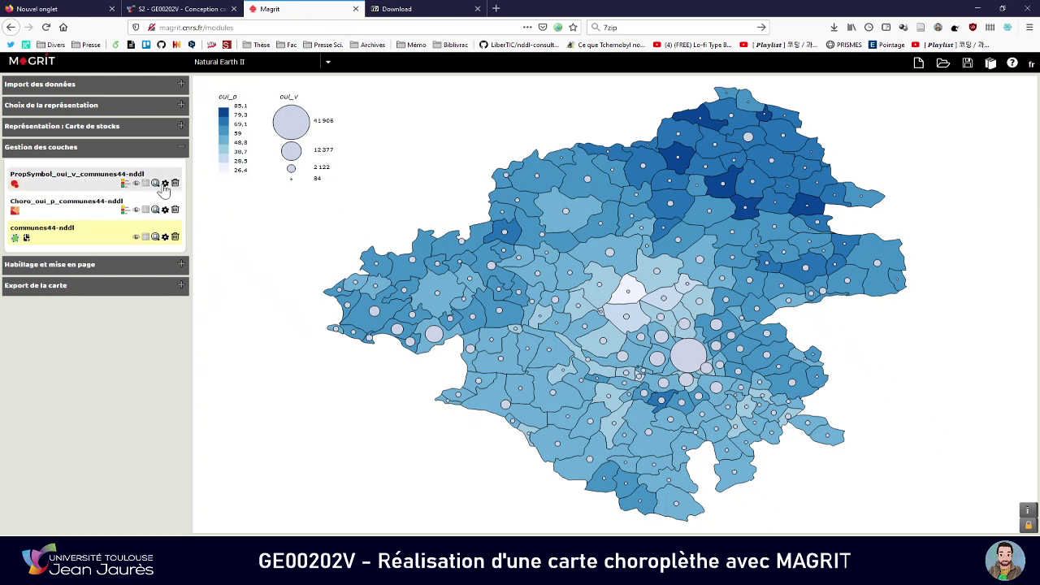
- Open the settings of the PropSymbol_oui_v layer and lower its fill opacity to 0%
{"action": "key", "text": "ctrl+plus"}
{"action": "key", "text": "ctrl+plus"}
{"action": "key", "text": "ctrl+plus"}
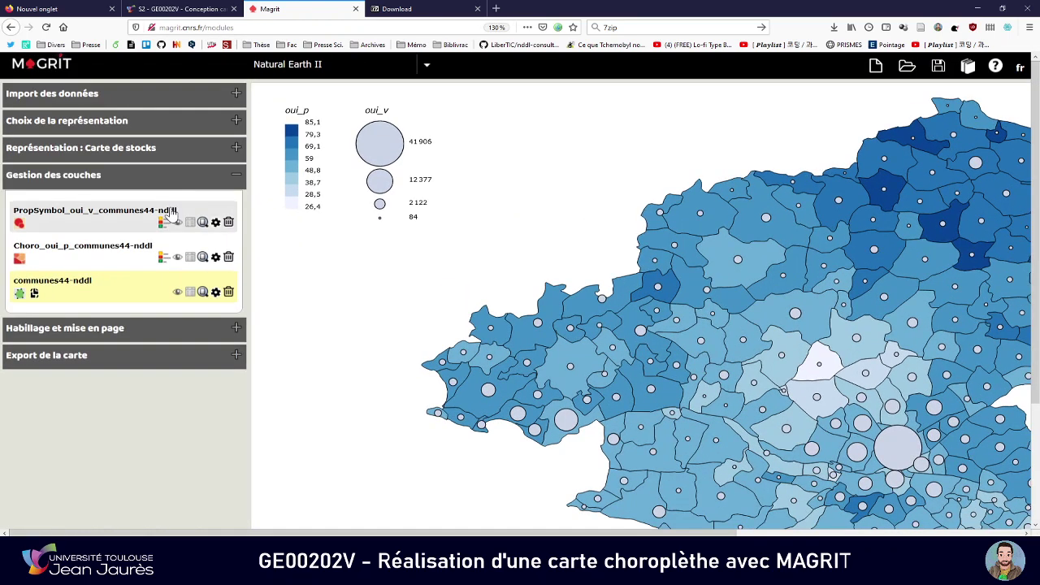
{"action": "left_click", "coordinate": [216, 224]}
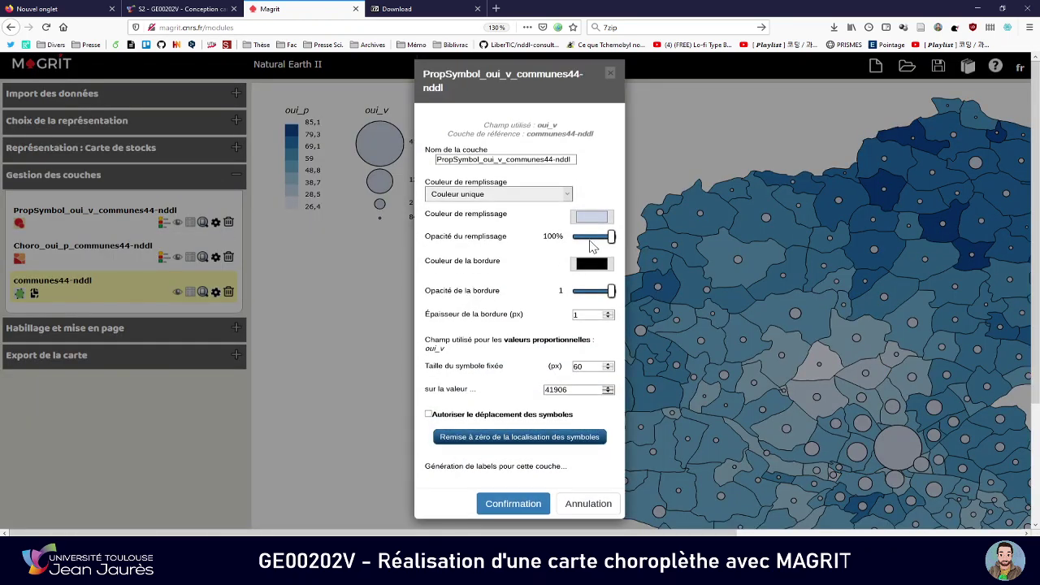
{"action": "left_click_drag", "start_coordinate": [611, 241], "coordinate": [575, 246]}
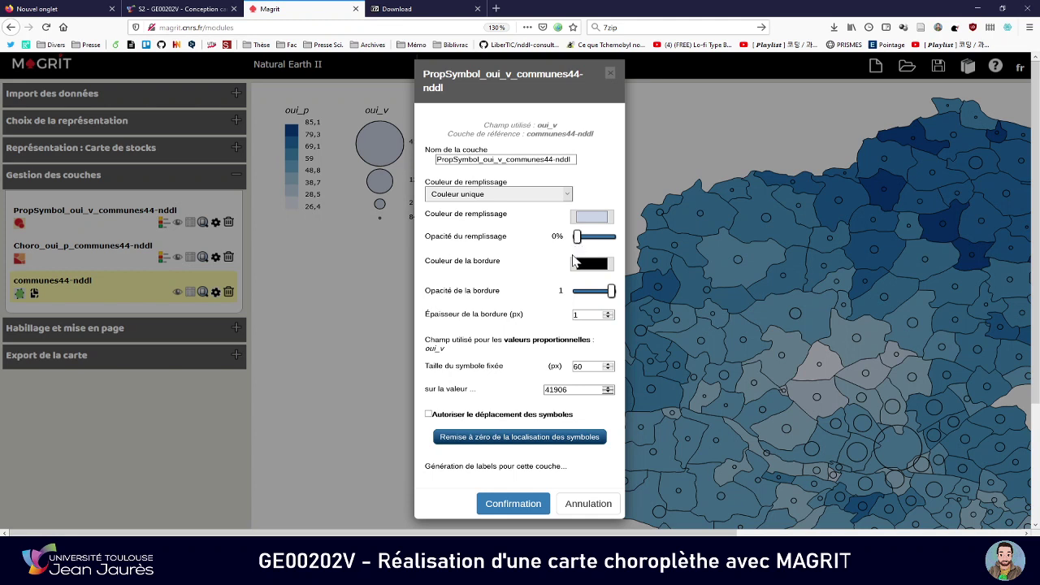
- Set the fixed symbol size of the oui_v circles to 40 px and confirm the layer settings
{"action": "left_click", "coordinate": [588, 367]}
{"action": "left_click", "coordinate": [583, 390]}
{"action": "key", "text": "shift+Left"}
{"action": "key", "text": "shift+Left"}
{"action": "key", "text": "shift+Left"}
{"action": "key", "text": "shift+Left"}
{"action": "key", "text": "shift+Left"}
{"action": "left_click", "coordinate": [585, 366]}
{"action": "key", "text": "shift+Left"}
{"action": "key", "text": "shift+Left"}
{"action": "type", "text": "40"}
{"action": "key", "text": "Tab"}
{"action": "left_click", "coordinate": [514, 503]}
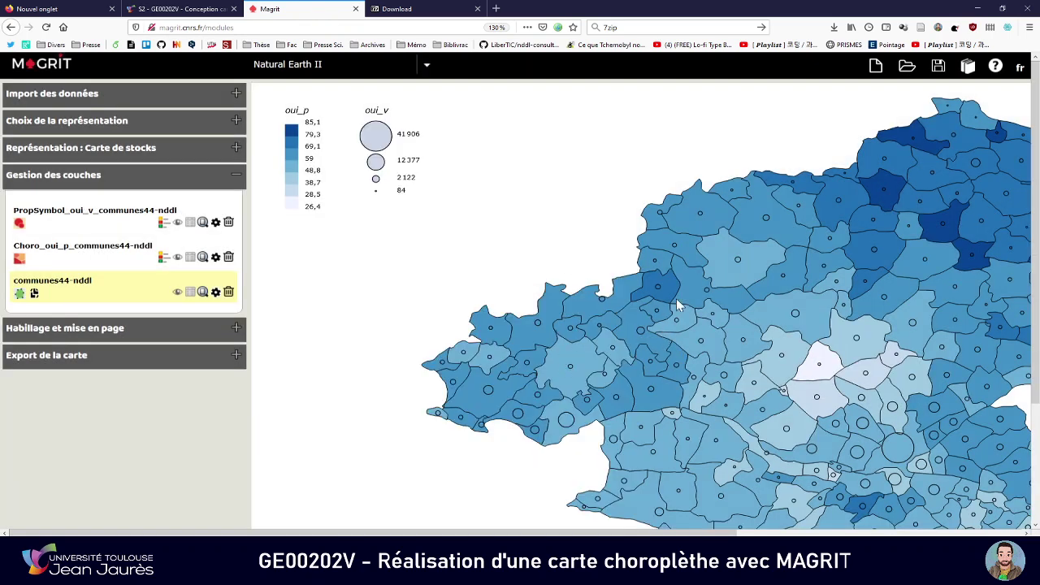
{"action": "key", "text": "ctrl+minus"}
{"action": "key", "text": "ctrl+minus"}
{"action": "key", "text": "ctrl+minus"}
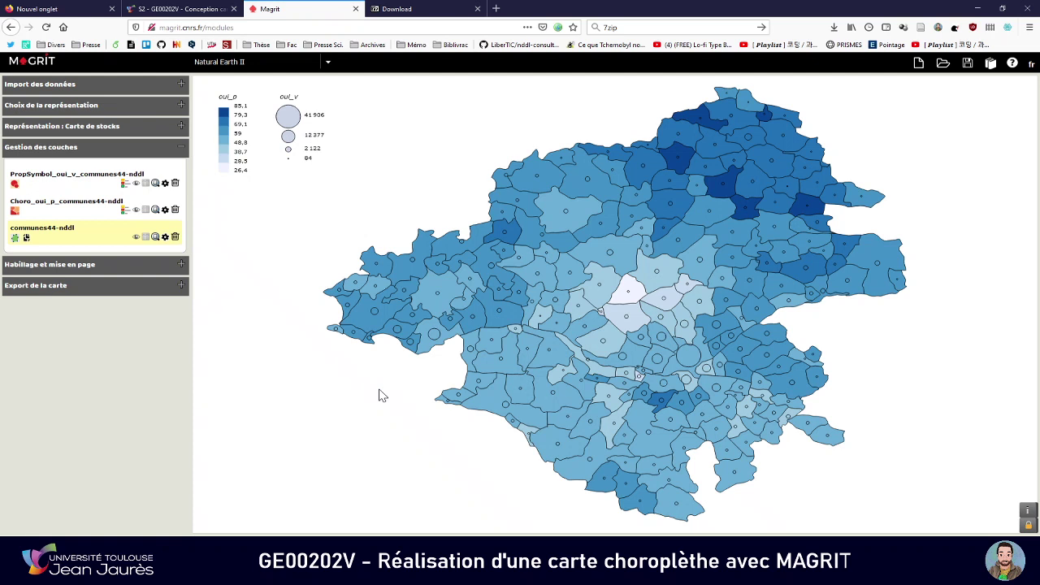
- Hide and show again the oui_v symbol layer, and do the same with the oui_p choropleth layer
{"action": "left_click", "coordinate": [136, 184]}
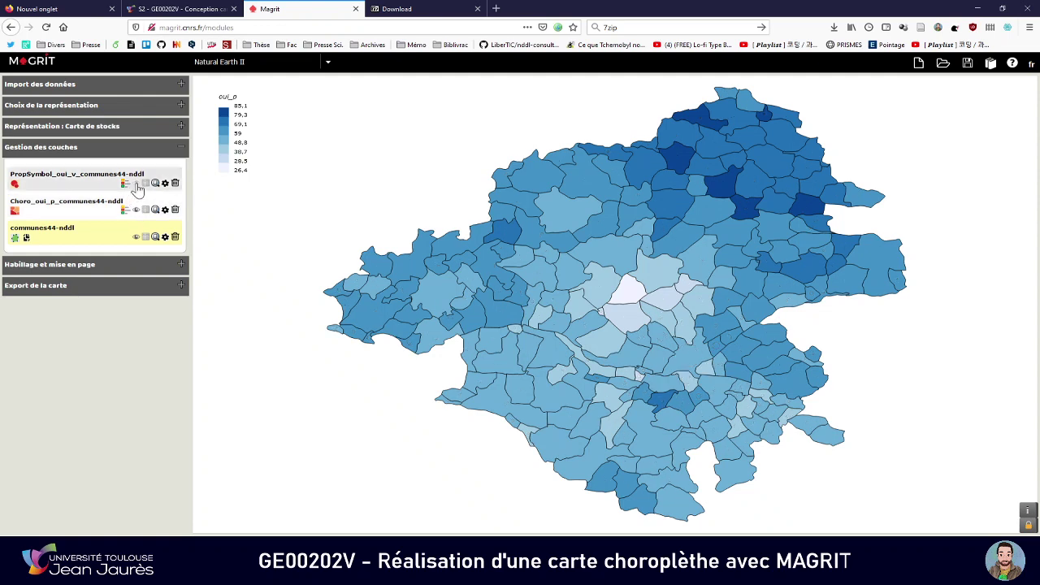
{"action": "left_click", "coordinate": [136, 183]}
{"action": "left_click", "coordinate": [136, 184]}
{"action": "left_click", "coordinate": [136, 183]}
{"action": "left_click", "coordinate": [135, 211]}
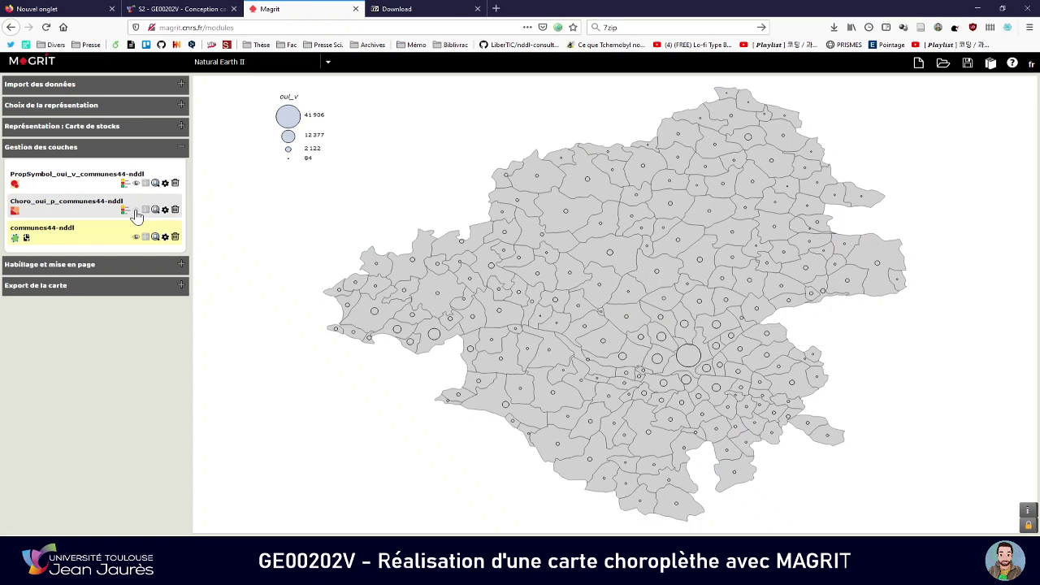
{"action": "left_click", "coordinate": [136, 210]}
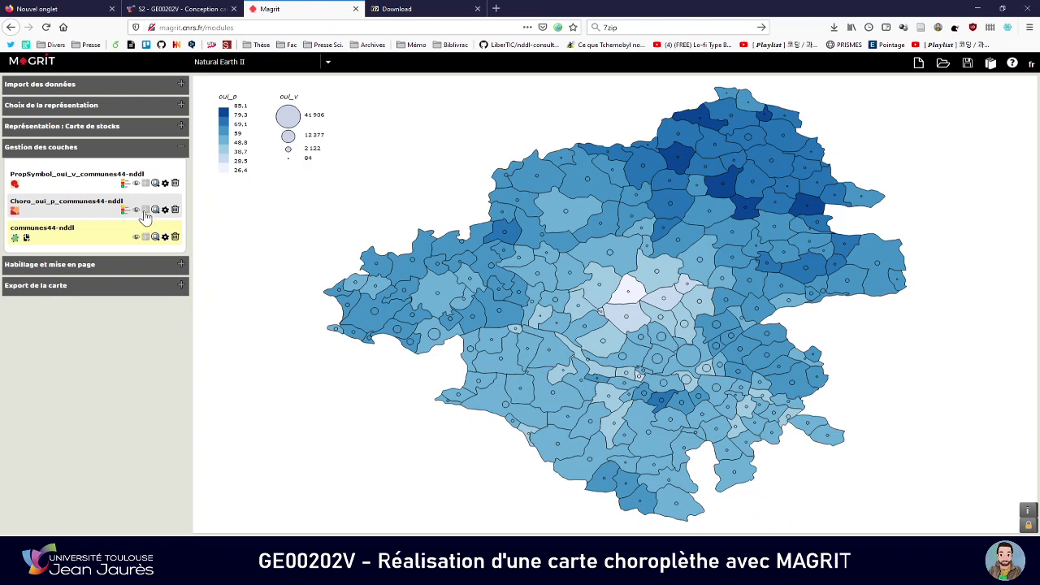
- Browse the data table of the Choro_oui_p layer and close it without changes
{"action": "left_click", "coordinate": [144, 210]}
{"action": "scroll", "coordinate": [513, 231], "scroll_direction": "down", "scroll_amount": 3}
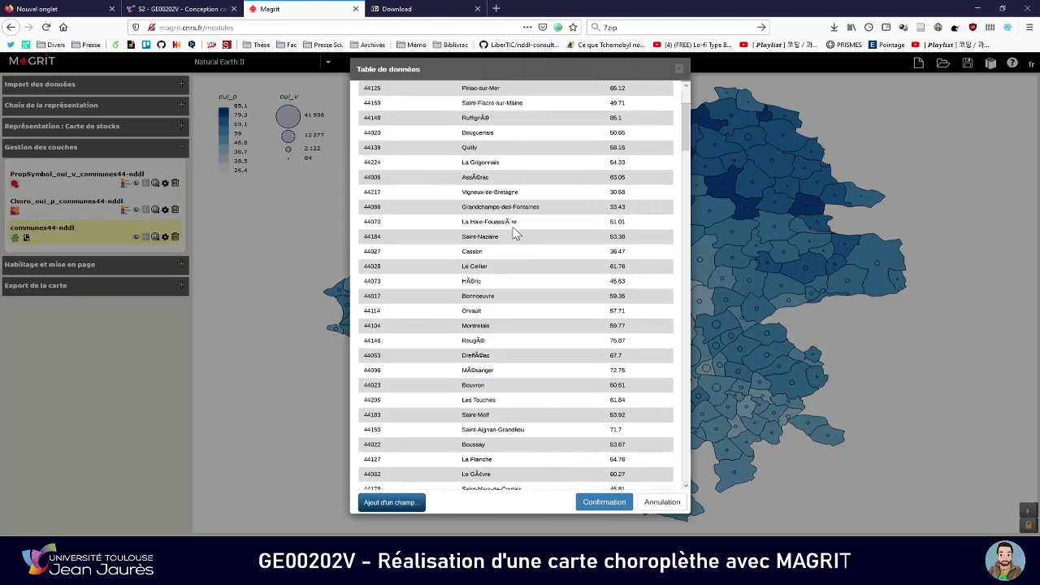
{"action": "scroll", "coordinate": [513, 233], "scroll_direction": "down", "scroll_amount": 15}
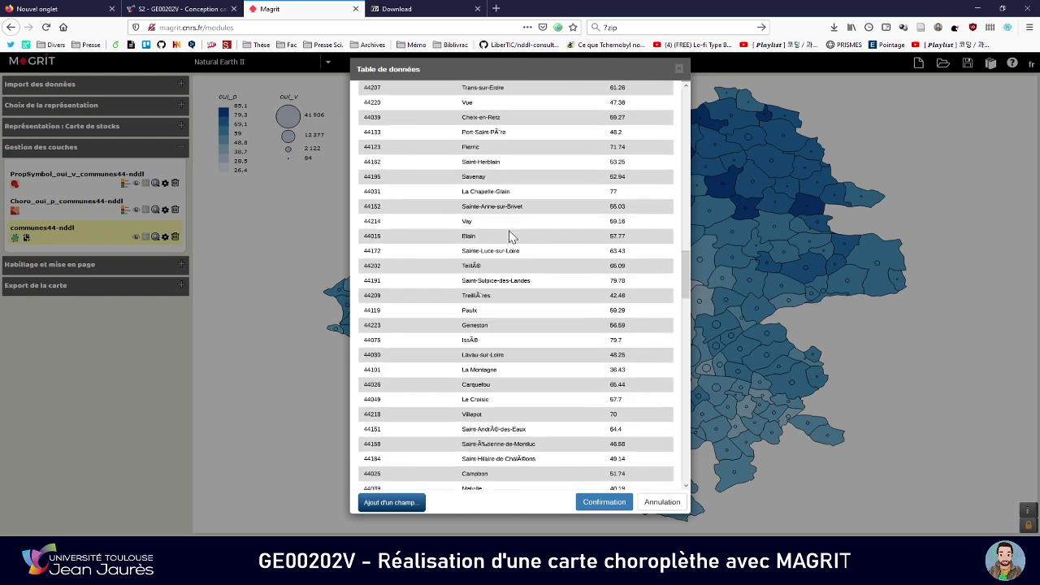
{"action": "scroll", "coordinate": [514, 235], "scroll_direction": "down", "scroll_amount": 15}
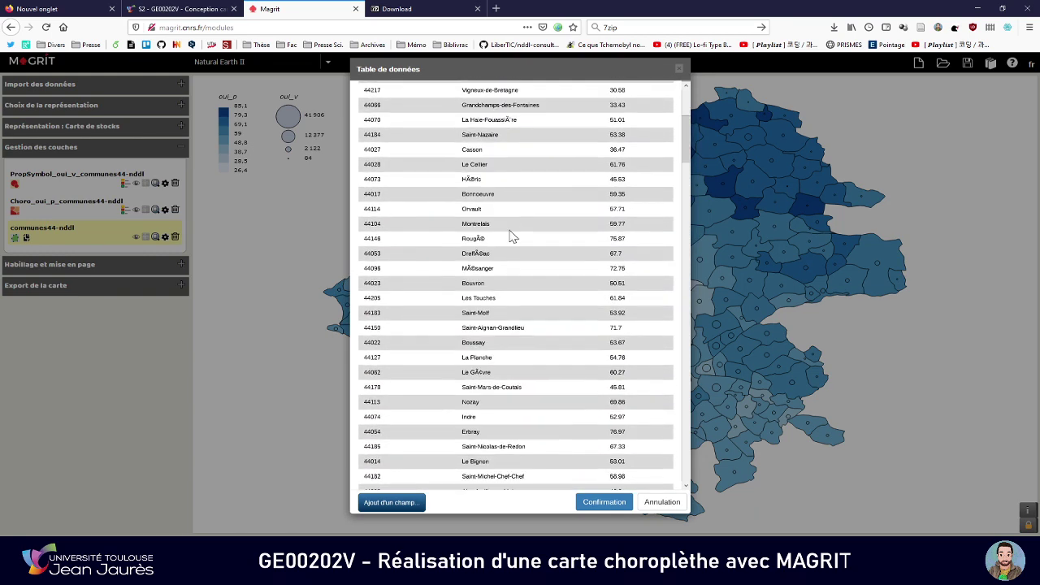
{"action": "scroll", "coordinate": [514, 235], "scroll_direction": "up", "scroll_amount": 20}
{"action": "left_click", "coordinate": [679, 69]}
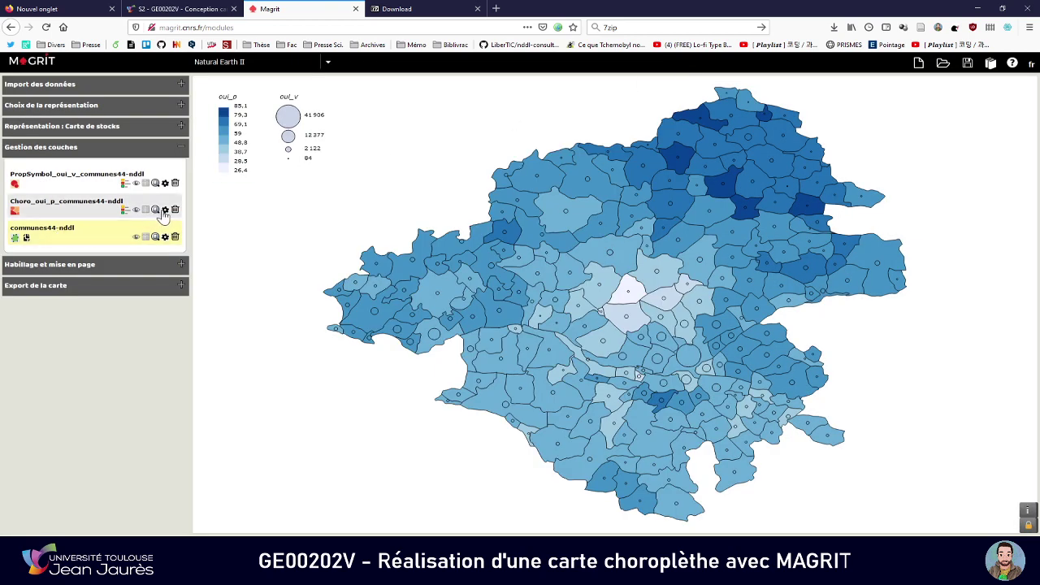
- Add a shadow to the Choro_oui_p layer and confirm its settings
{"action": "left_click", "coordinate": [164, 211]}
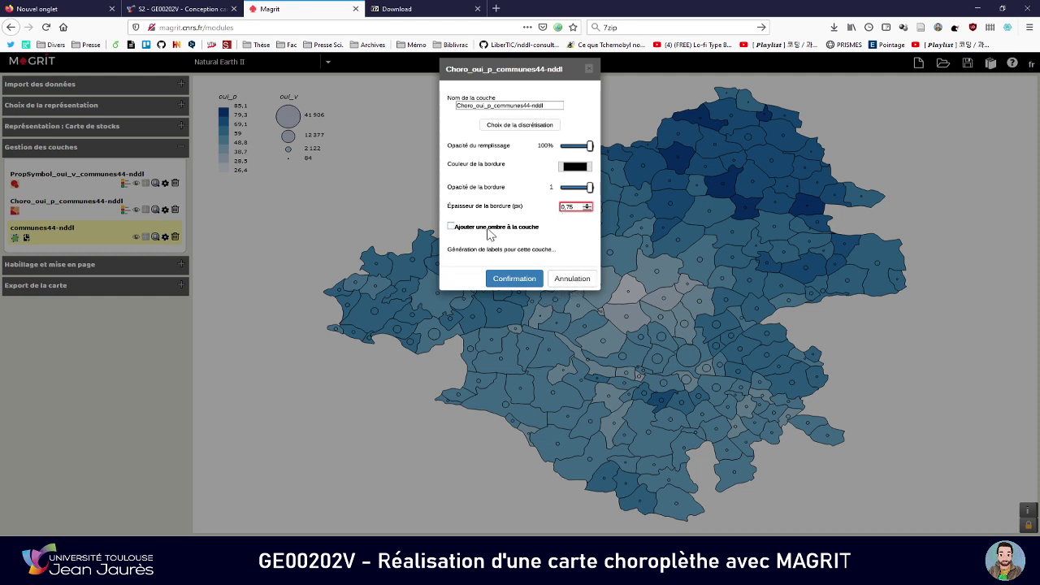
{"action": "left_click", "coordinate": [489, 229]}
{"action": "left_click", "coordinate": [489, 230]}
{"action": "left_click", "coordinate": [491, 232]}
{"action": "left_click", "coordinate": [509, 278]}
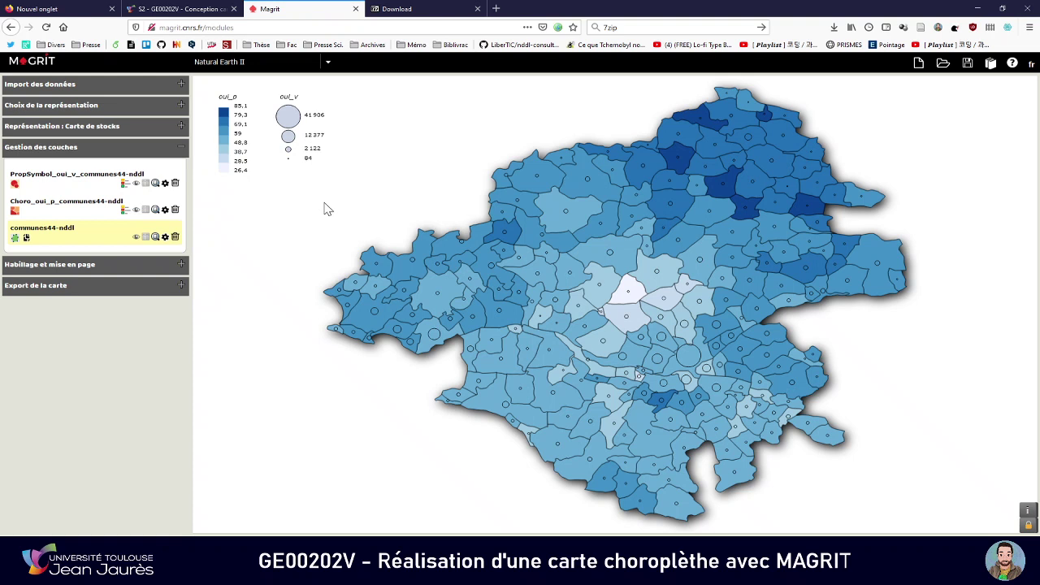
- Give the map the title "Titre" and place it in the empty area between the legends and the northern communes
{"action": "left_click", "coordinate": [136, 268]}
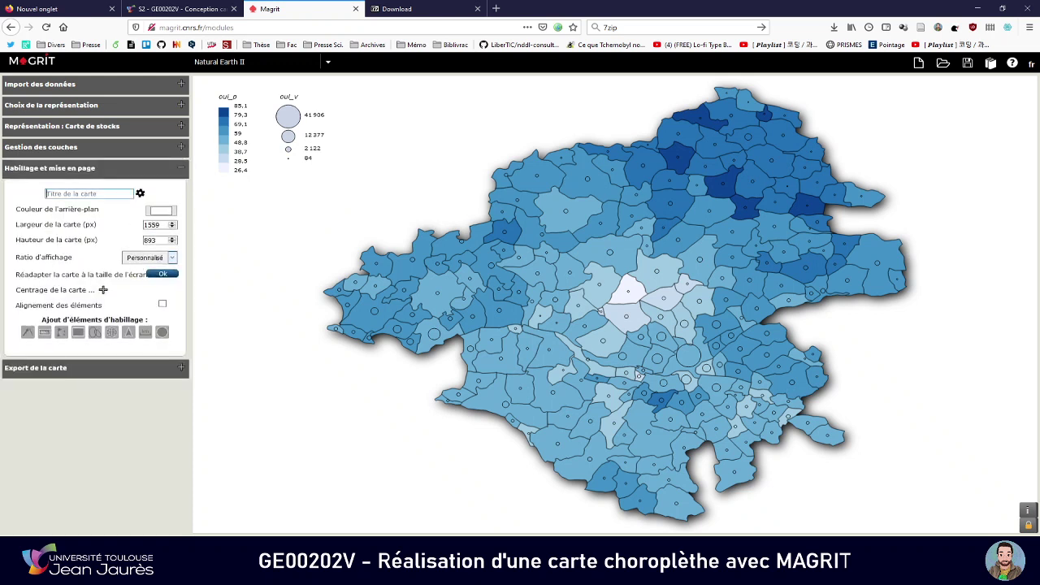
{"action": "type", "text": "Titre"}
{"action": "left_click_drag", "start_coordinate": [615, 112], "coordinate": [471, 107]}
{"action": "left_click", "coordinate": [62, 194]}
- Add a north arrow to the map and place it beside the oui_v legend, below the title
{"action": "key", "text": "ctrl+plus"}
{"action": "key", "text": "ctrl+plus"}
{"action": "key", "text": "ctrl+plus"}
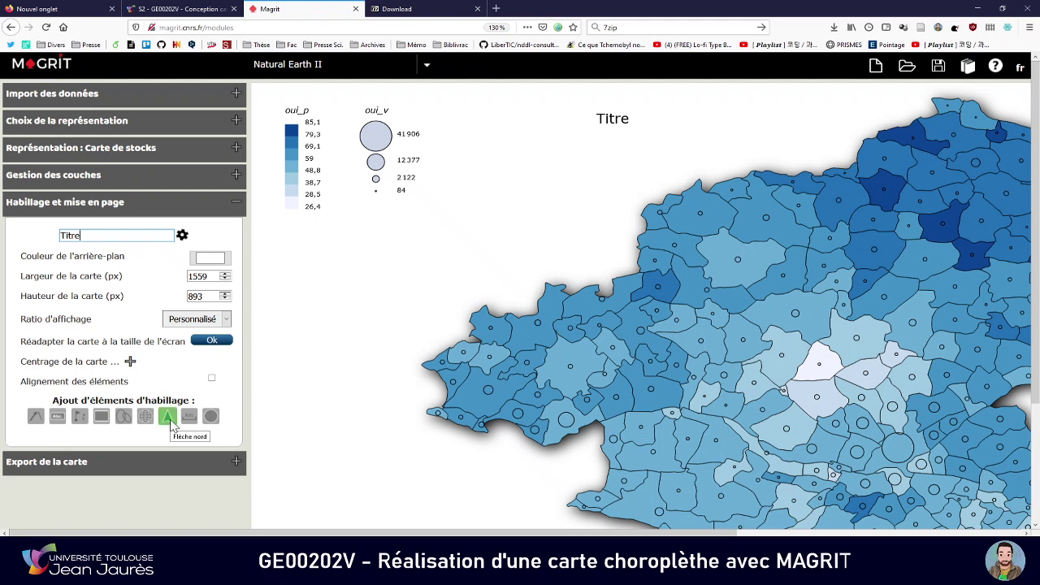
{"action": "left_click", "coordinate": [168, 415]}
{"action": "left_click", "coordinate": [471, 232]}
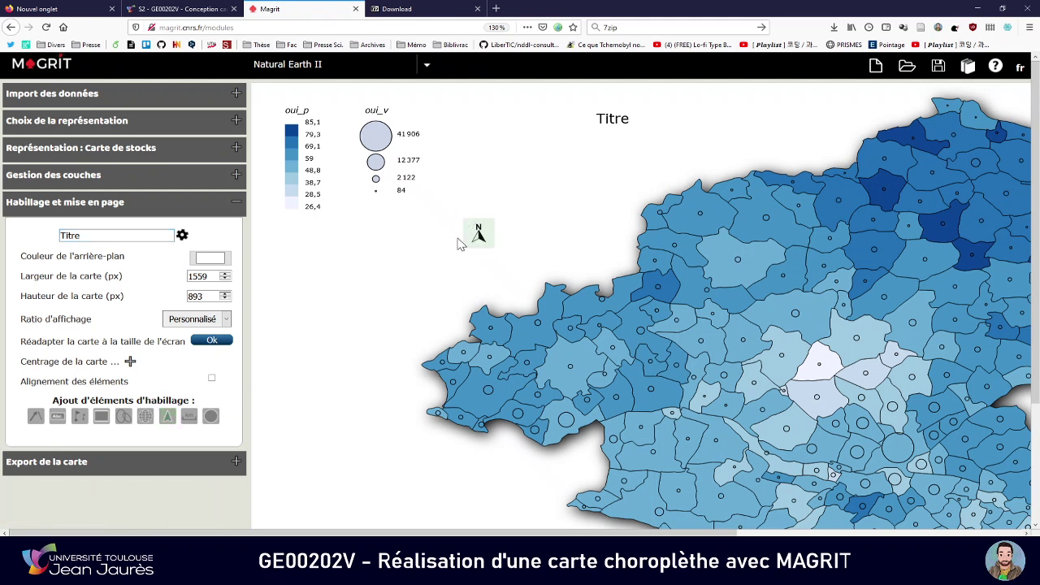
{"action": "left_click_drag", "start_coordinate": [467, 239], "coordinate": [501, 191]}
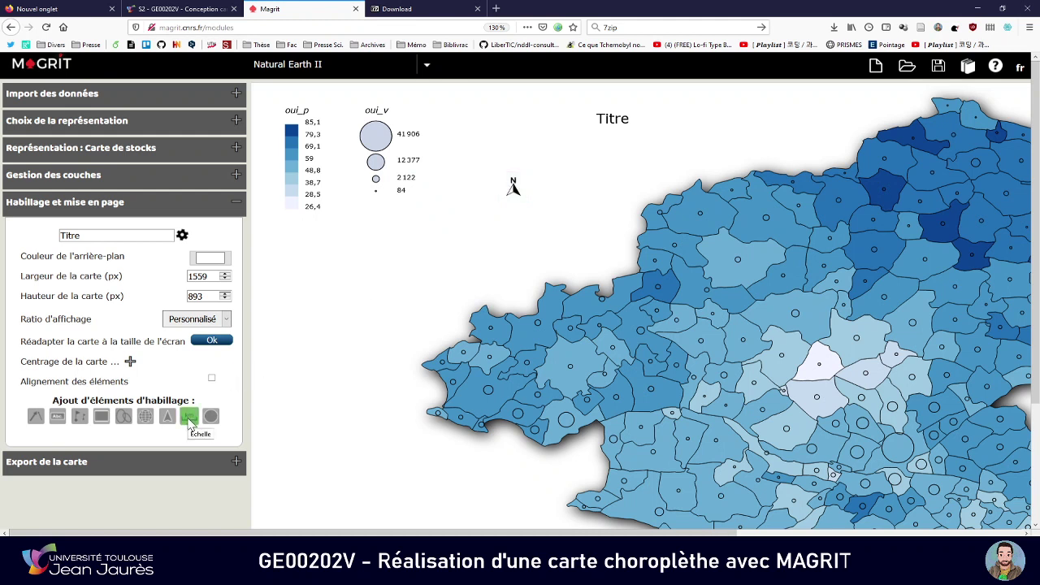
- Add a scale bar to the map and align it just beneath the north arrow
{"action": "left_click", "coordinate": [189, 418]}
{"action": "left_click", "coordinate": [479, 231]}
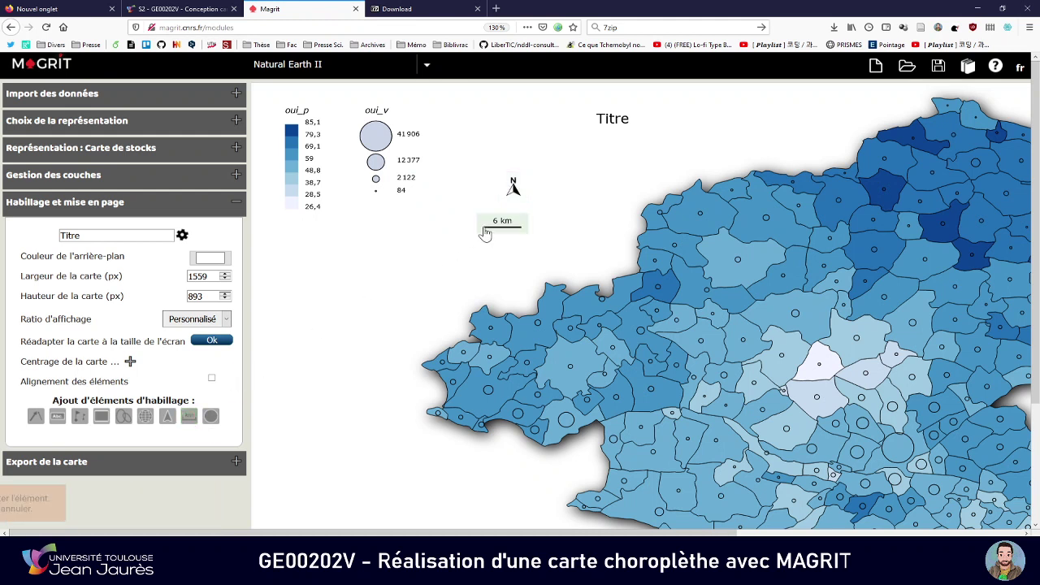
{"action": "left_click_drag", "start_coordinate": [497, 234], "coordinate": [506, 226]}
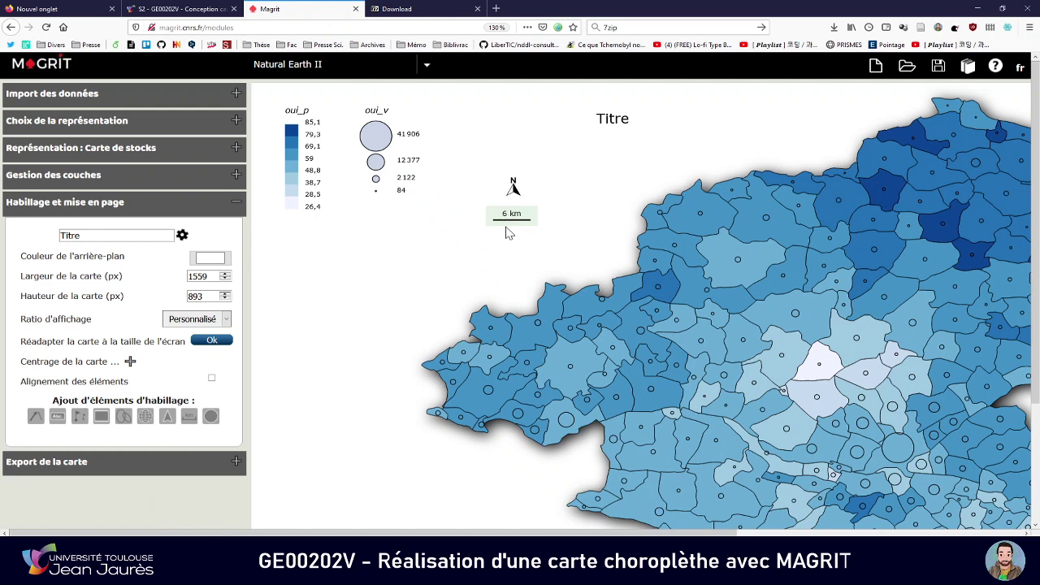
{"action": "key", "text": "ctrl+minus"}
{"action": "key", "text": "ctrl+minus"}
{"action": "key", "text": "ctrl+minus"}
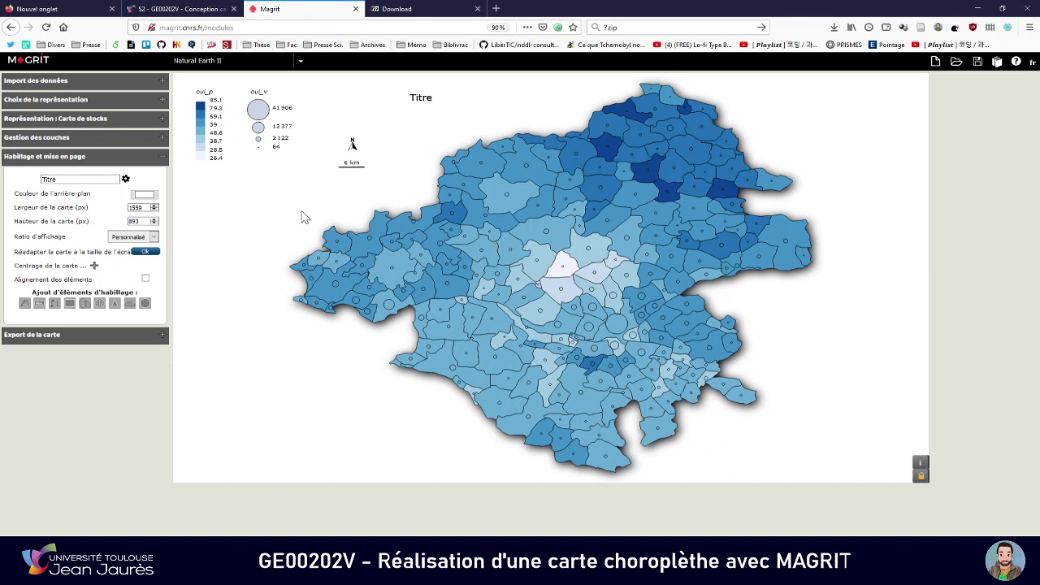
- Import aeroport-nantes.geojson from the s8 folder as a Fond de carte d'habillage layer
{"action": "left_click", "coordinate": [125, 84]}
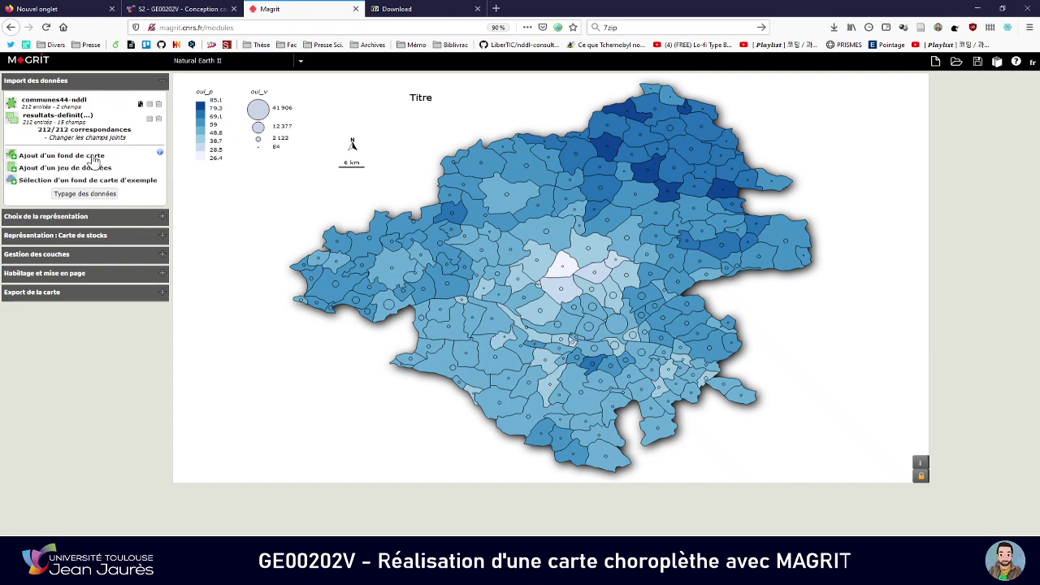
{"action": "key", "text": "ctrl+plus"}
{"action": "key", "text": "ctrl+plus"}
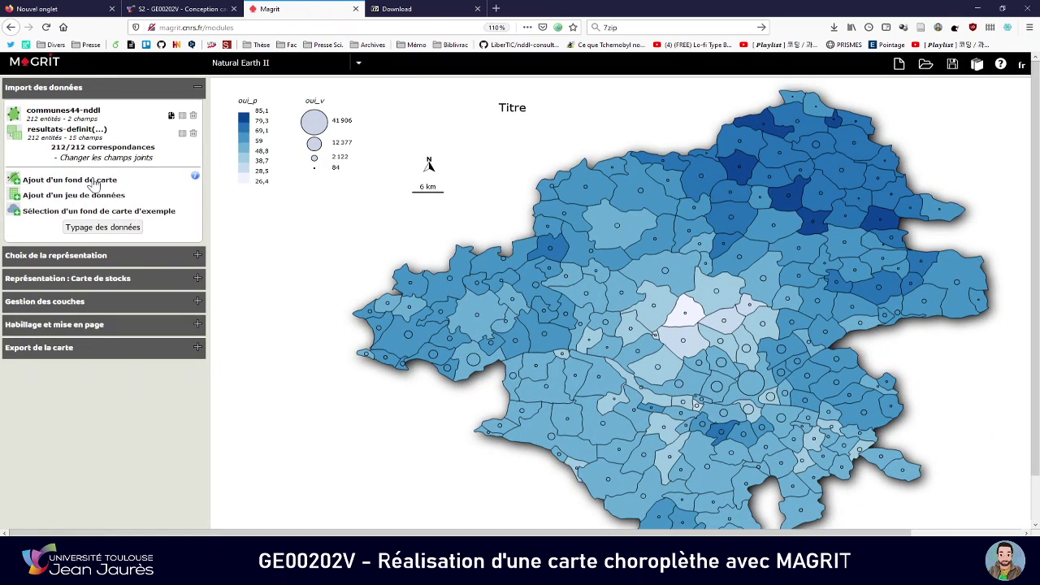
{"action": "left_click", "coordinate": [95, 184]}
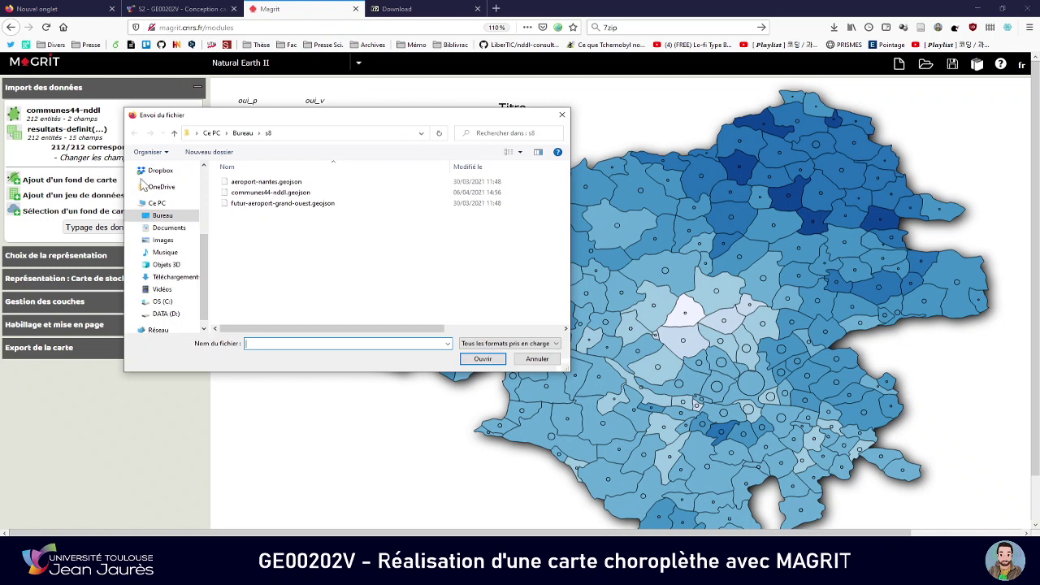
{"action": "left_click", "coordinate": [342, 182]}
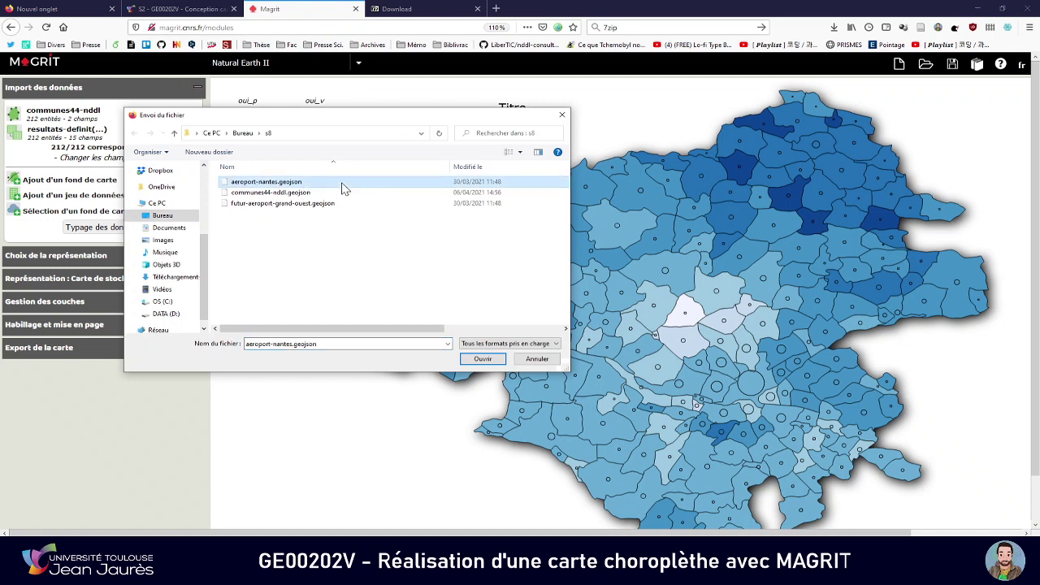
{"action": "left_click", "coordinate": [477, 359]}
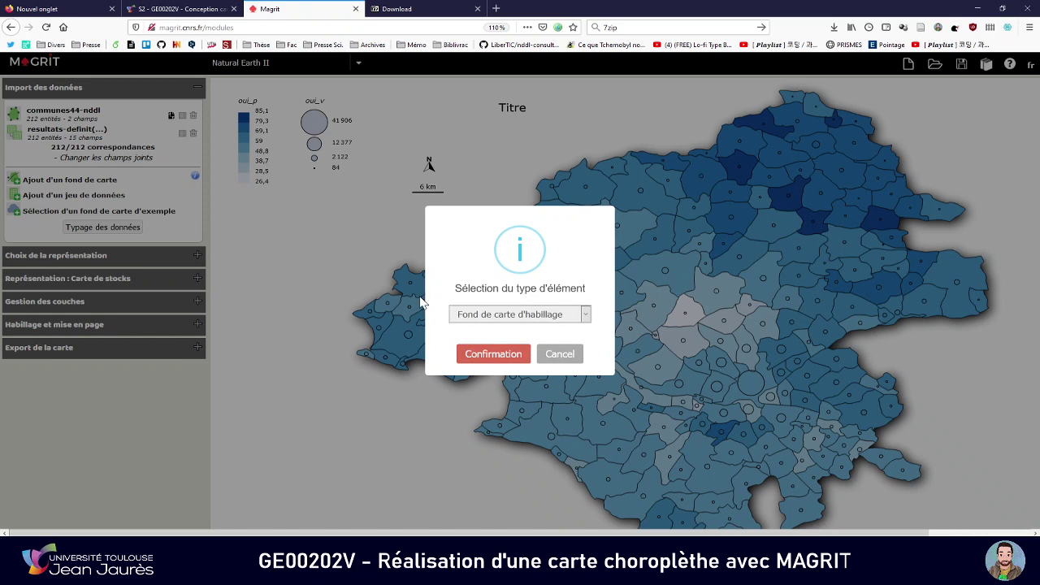
{"action": "left_click", "coordinate": [485, 319]}
{"action": "left_click", "coordinate": [485, 320]}
{"action": "left_click", "coordinate": [493, 355]}
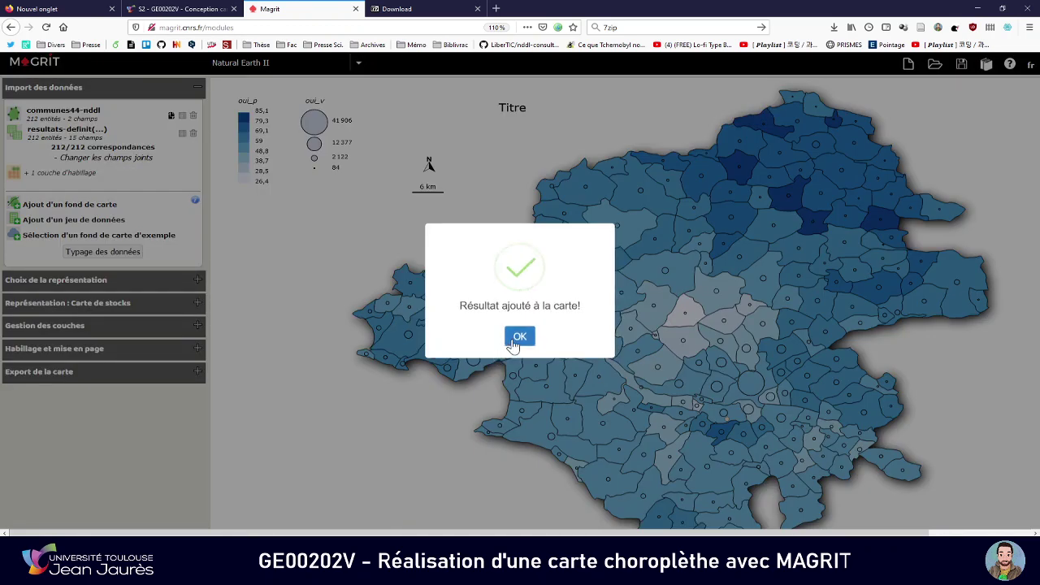
- Examine where the imported Nantes airport point falls among the communes on the map
{"action": "left_click", "coordinate": [518, 336]}
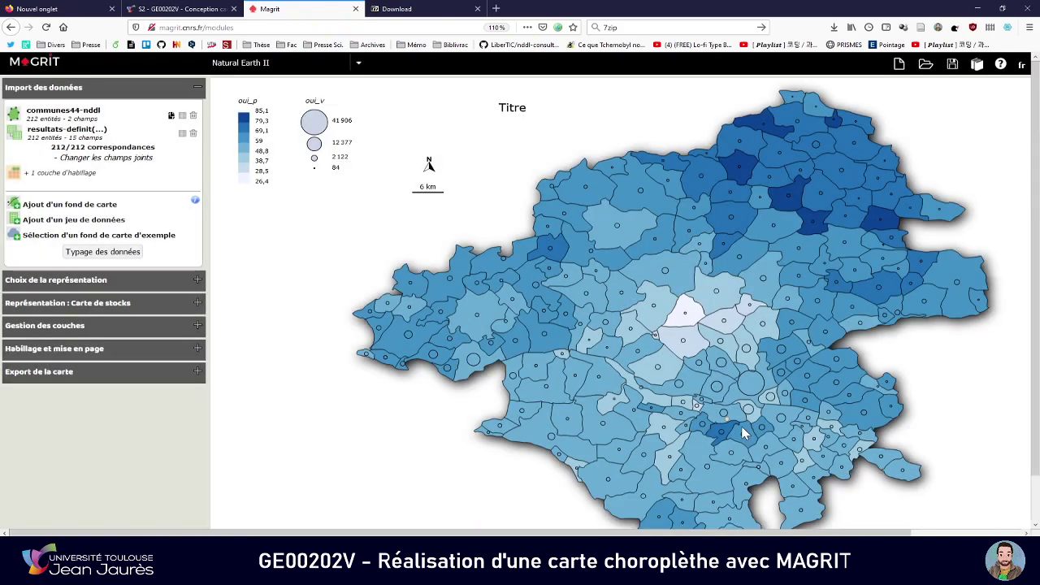
{"action": "key", "text": "ctrl+plus"}
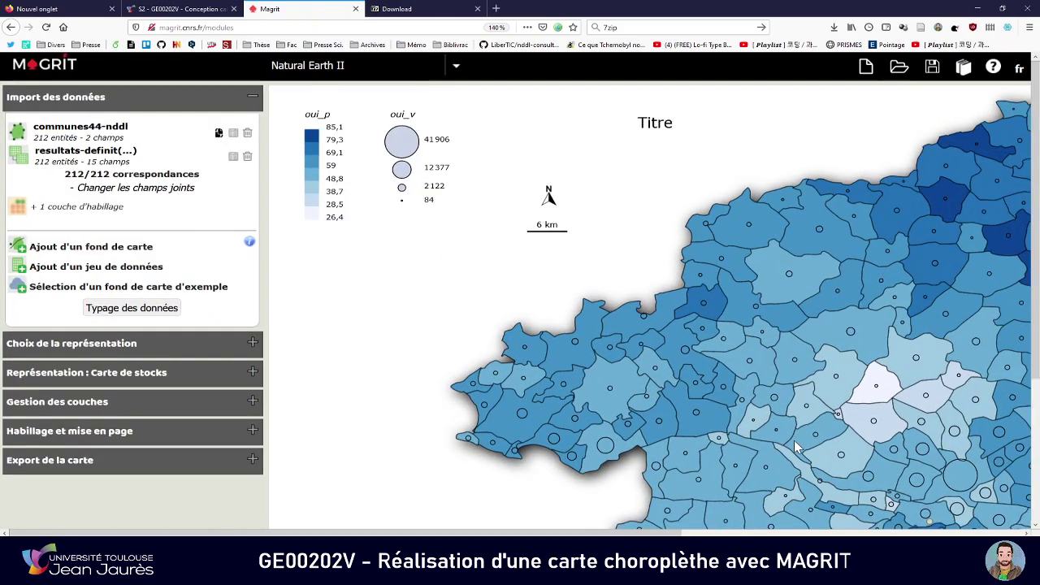
{"action": "scroll", "coordinate": [714, 385], "scroll_direction": "right", "scroll_amount": 6}
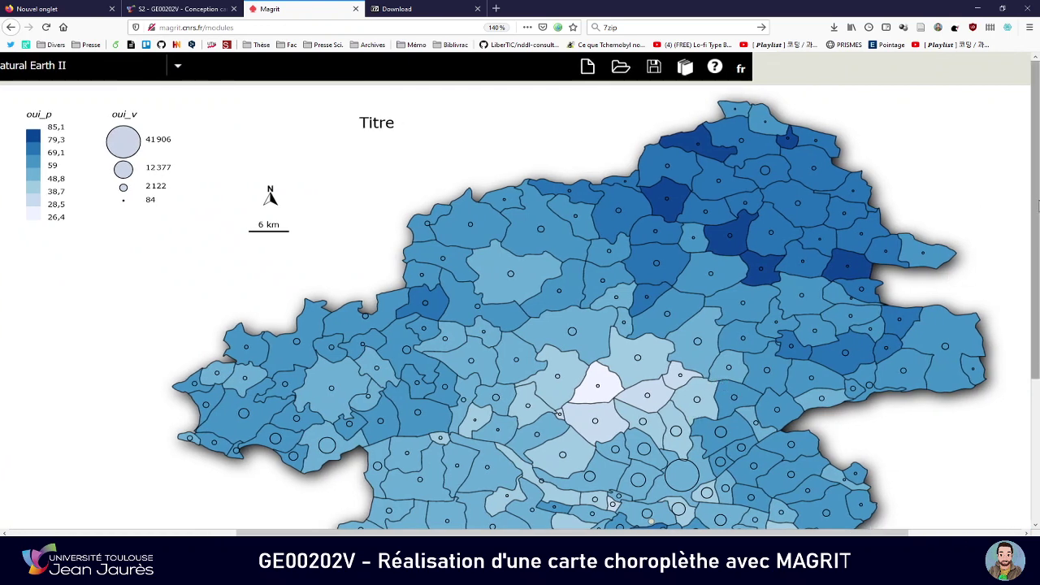
{"action": "left_click_drag", "start_coordinate": [1033, 220], "coordinate": [1032, 366]}
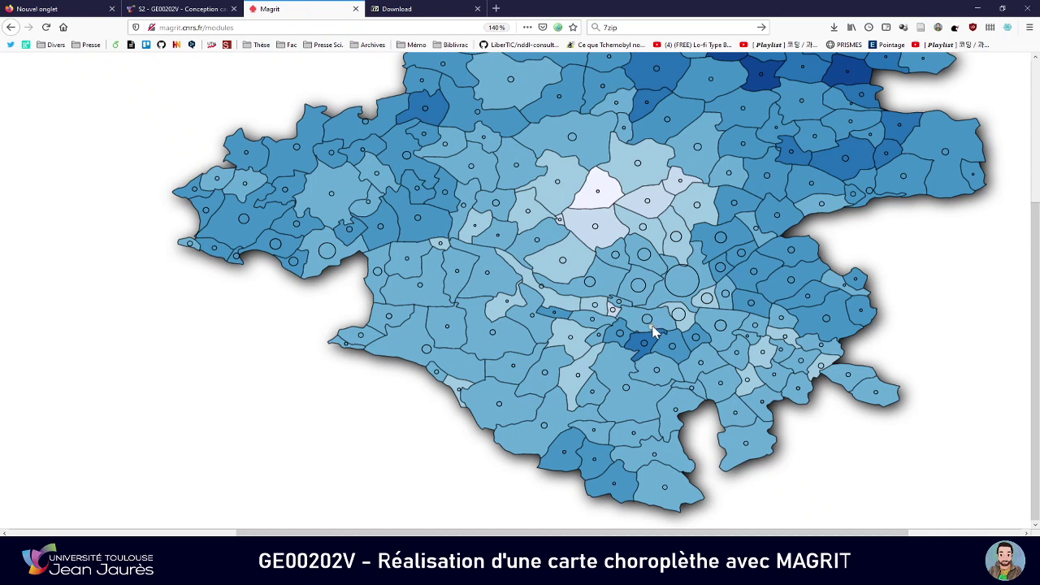
{"action": "key", "text": "ctrl+minus"}
{"action": "key", "text": "ctrl+minus"}
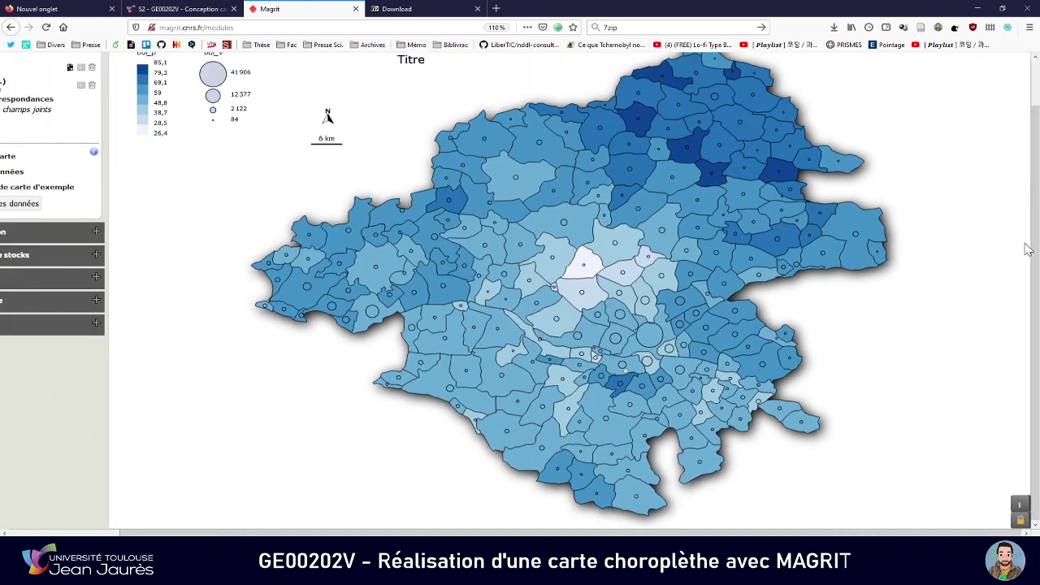
{"action": "scroll", "coordinate": [1033, 166], "scroll_direction": "up", "scroll_amount": 1}
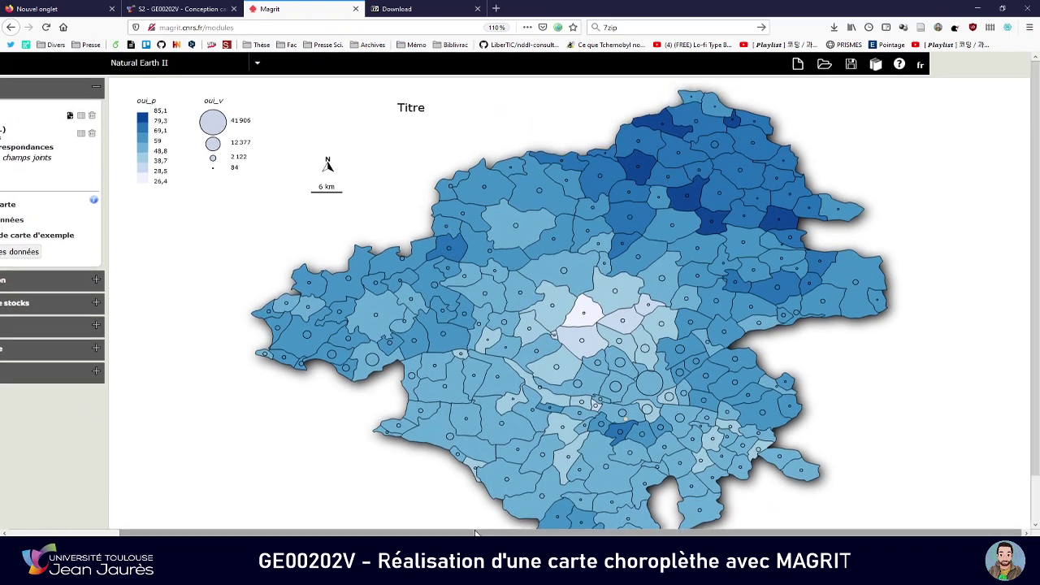
{"action": "scroll", "coordinate": [635, 359], "scroll_direction": "left", "scroll_amount": 3}
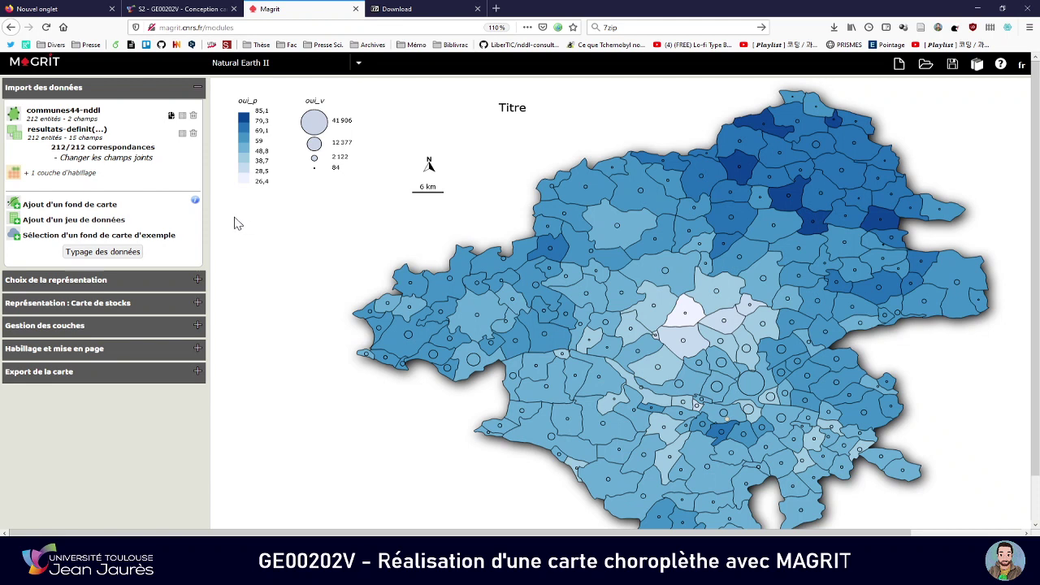
- Import futur-aeroport-grand-ouest.geojson from the s8 folder as a Fond de carte d'habillage layer
{"action": "left_click", "coordinate": [92, 209]}
{"action": "left_click", "coordinate": [295, 204]}
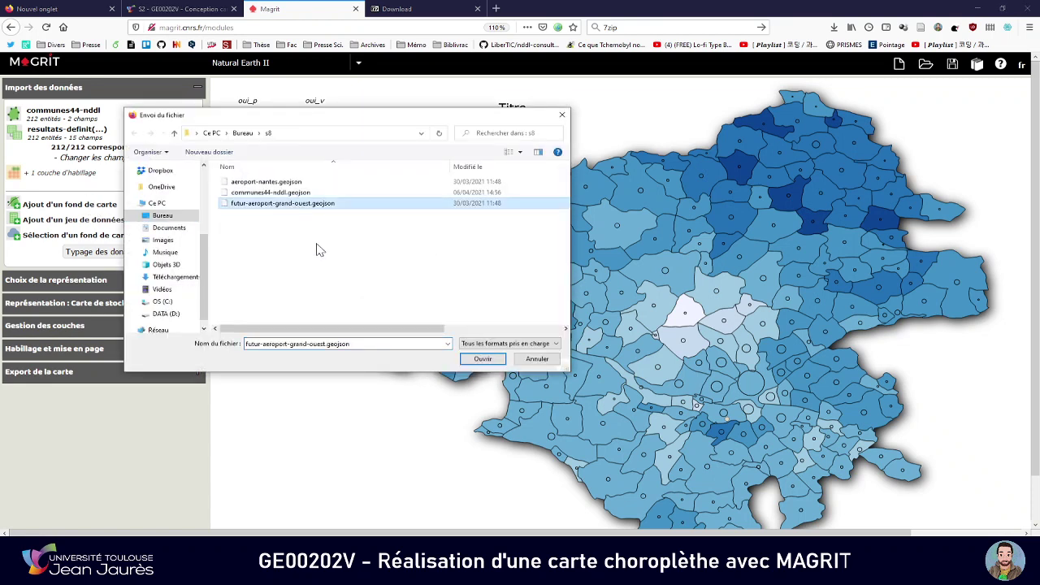
{"action": "left_click", "coordinate": [471, 361]}
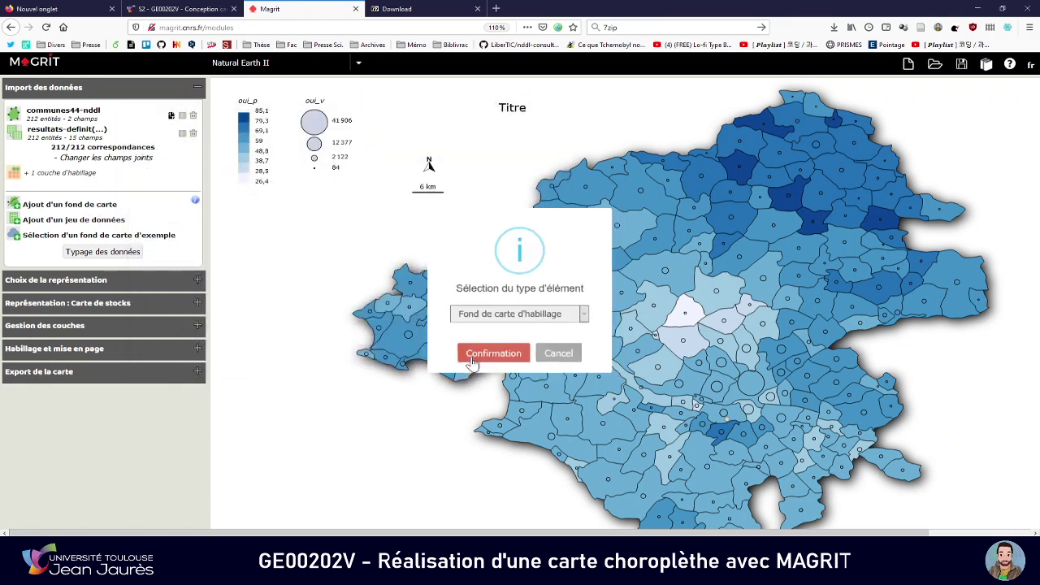
{"action": "left_click", "coordinate": [474, 361]}
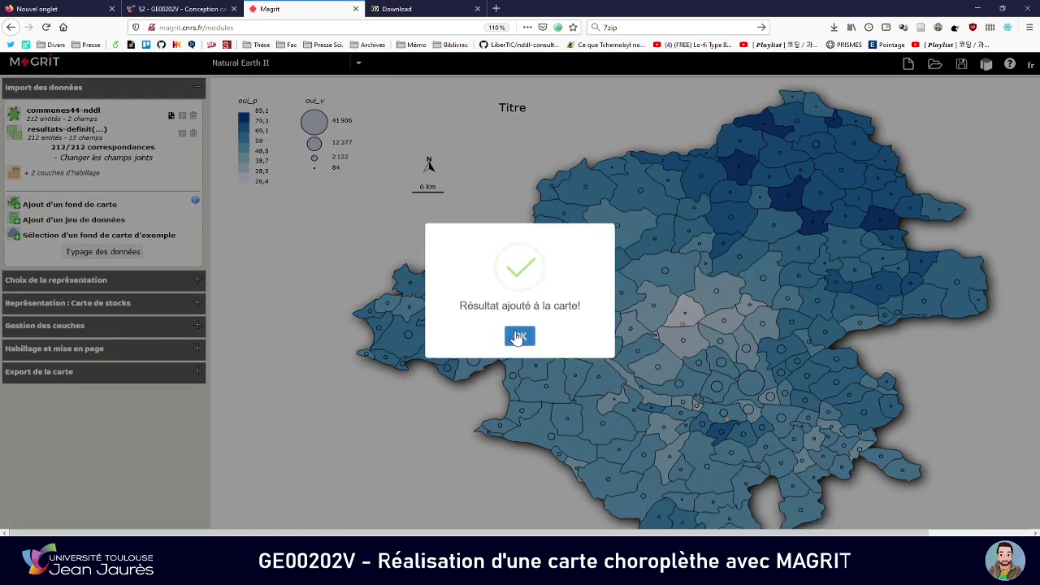
{"action": "left_click", "coordinate": [518, 331]}
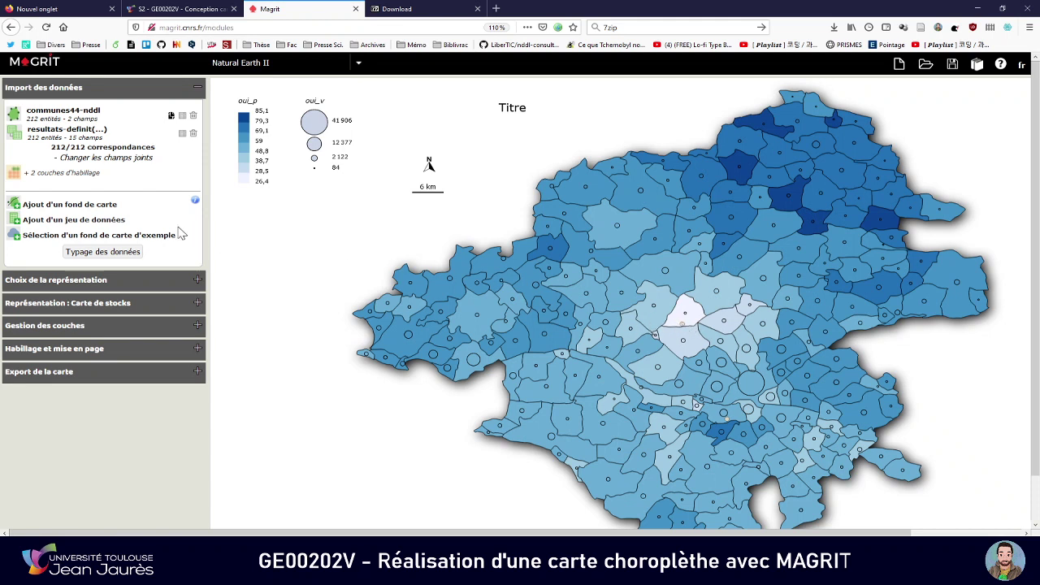
- Try adjusting the point size in the style options of the futur-aeroport-grand-ouest layer
{"action": "left_click", "coordinate": [135, 326]}
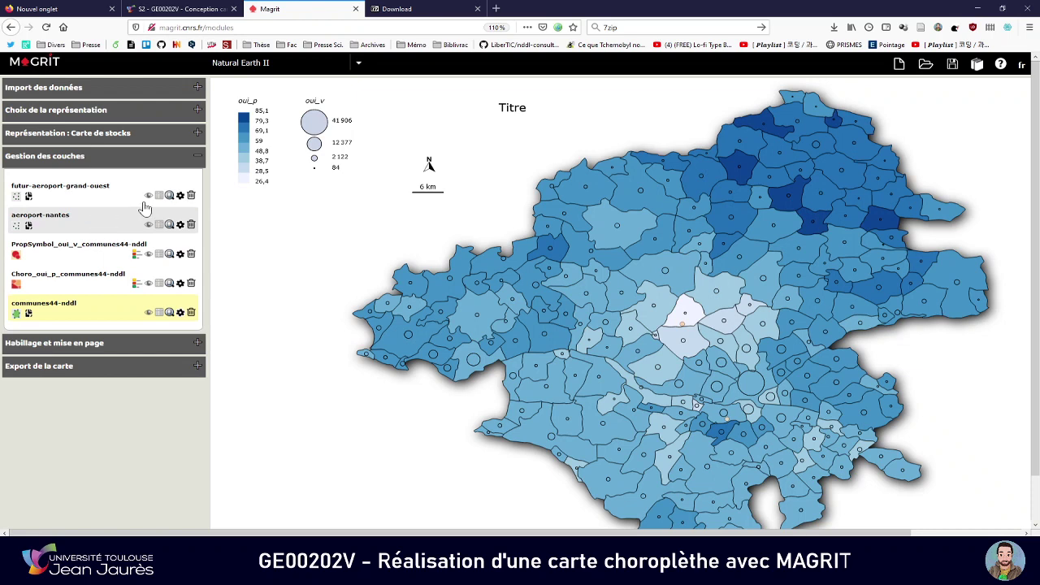
{"action": "left_click", "coordinate": [180, 196]}
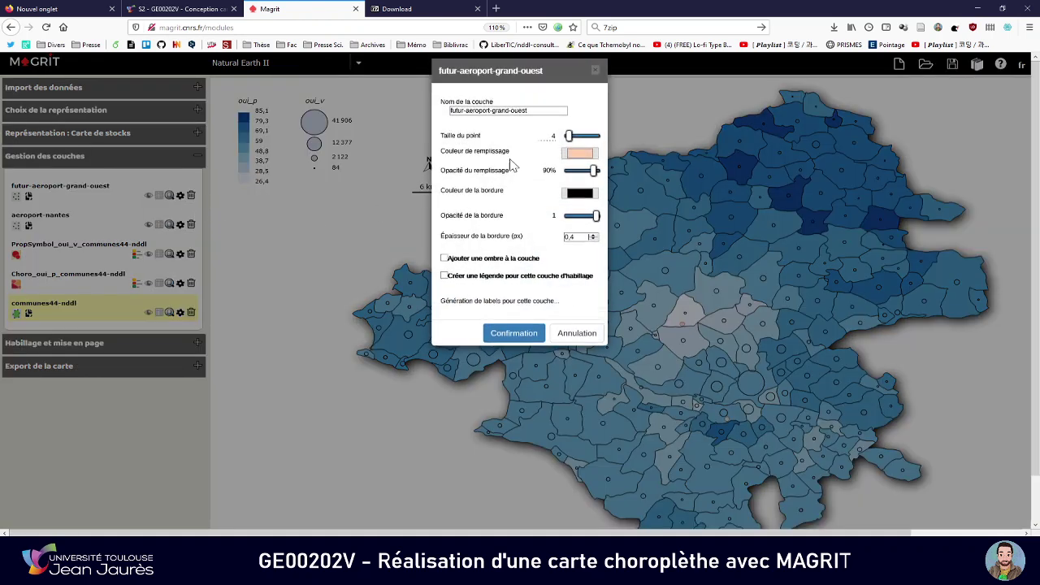
{"action": "mouse_move", "coordinate": [568, 136]}
{"action": "left_mouse_down"}
{"action": "mouse_move", "coordinate": [585, 137]}
{"action": "mouse_move", "coordinate": [567, 140]}
{"action": "left_mouse_up"}
{"action": "left_click", "coordinate": [570, 137]}
{"action": "left_click_drag", "start_coordinate": [571, 144], "coordinate": [569, 144]}
{"action": "left_click", "coordinate": [520, 337]}
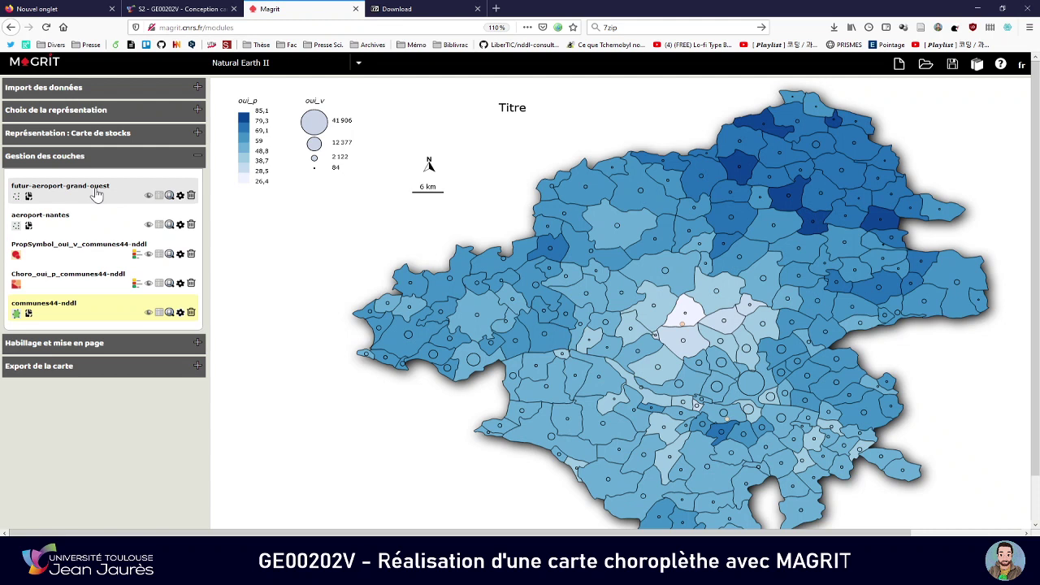
- Try changing the stacking order of the futur-aeroport-grand-ouest and Choro_oui_p_communes44-nddl layers
{"action": "left_click_drag", "start_coordinate": [96, 192], "coordinate": [102, 255]}
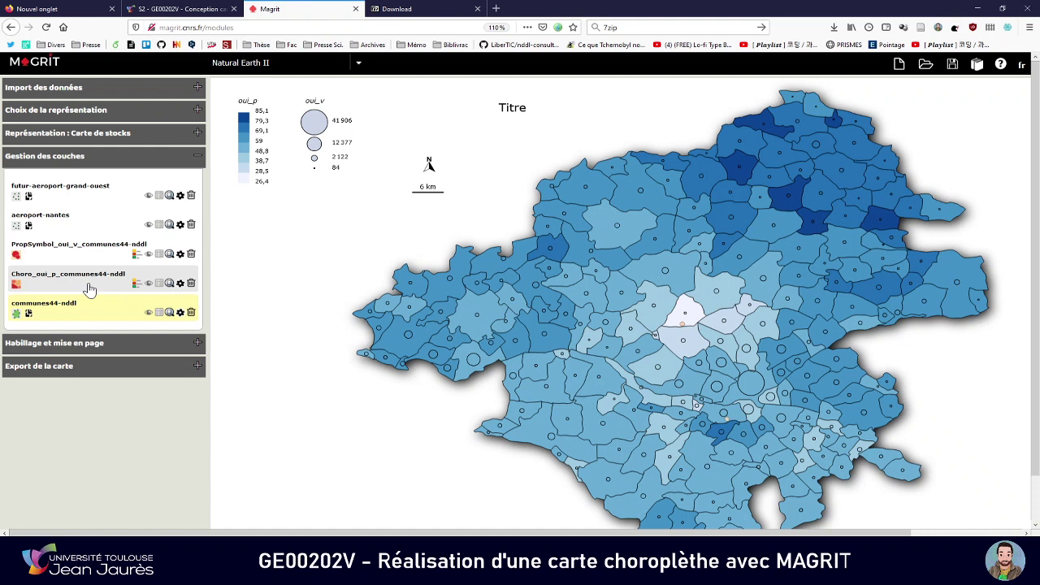
{"action": "mouse_move", "coordinate": [90, 290]}
{"action": "left_mouse_down"}
{"action": "mouse_move", "coordinate": [92, 195]}
{"action": "mouse_move", "coordinate": [92, 278]}
{"action": "left_mouse_up"}
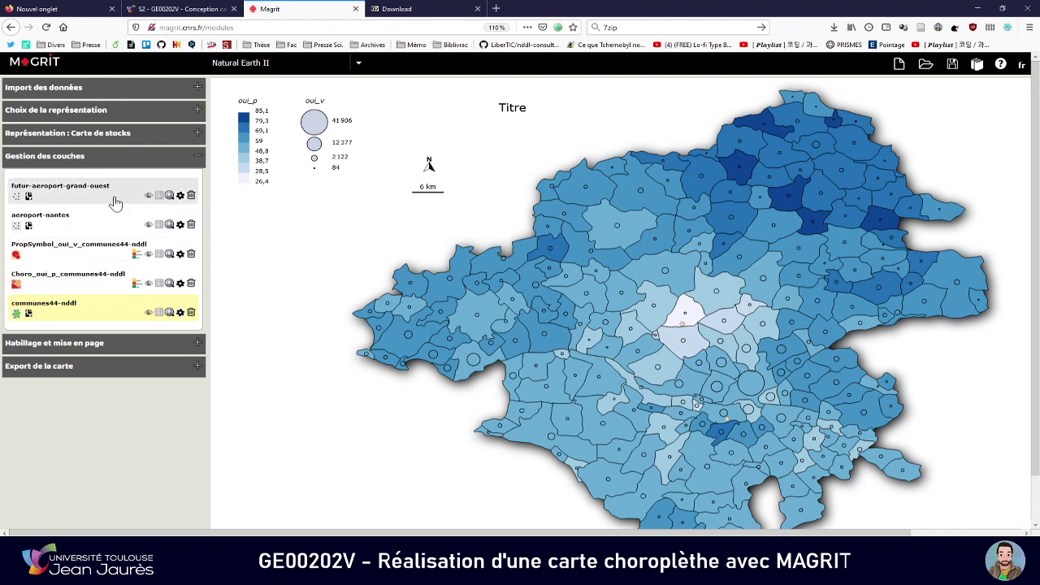
- Insert an airplane symbol in the empty map area below the oui_v legend, northwest of the communes
{"action": "left_click", "coordinate": [134, 343]}
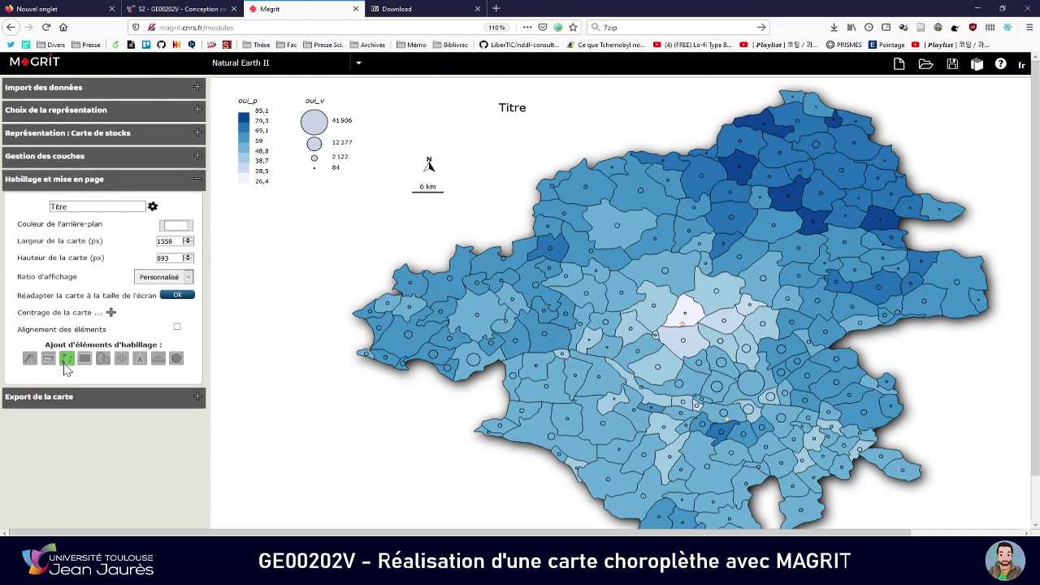
{"action": "key", "text": "ctrl+plus"}
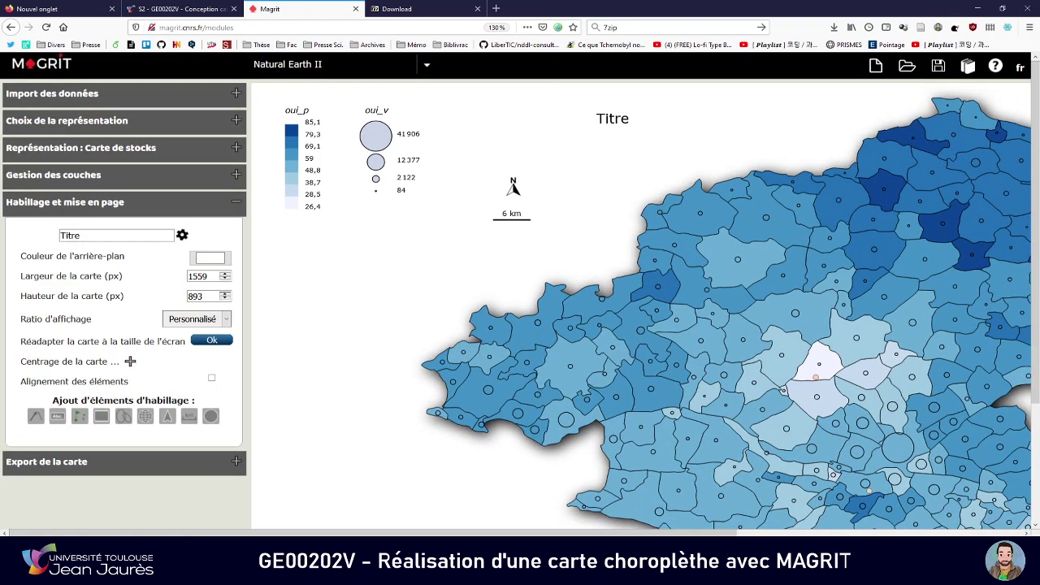
{"action": "key", "text": "ctrl+plus"}
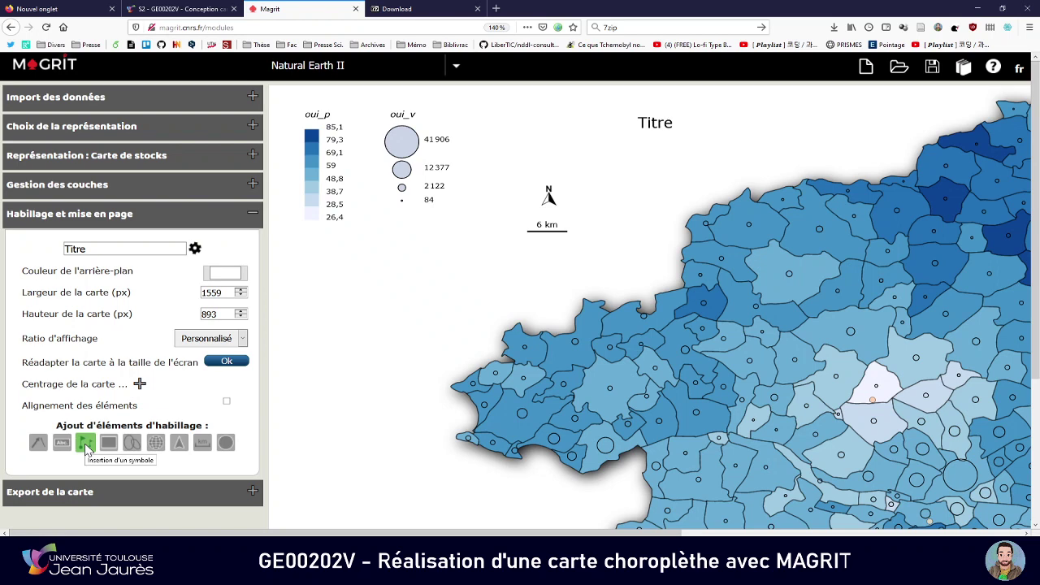
{"action": "left_click", "coordinate": [85, 443]}
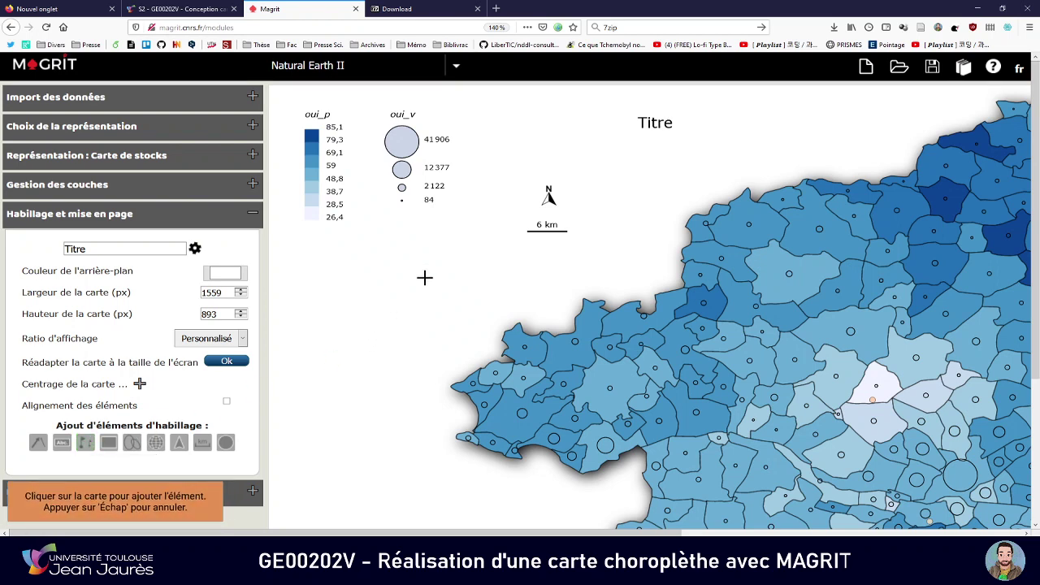
{"action": "left_click", "coordinate": [434, 278]}
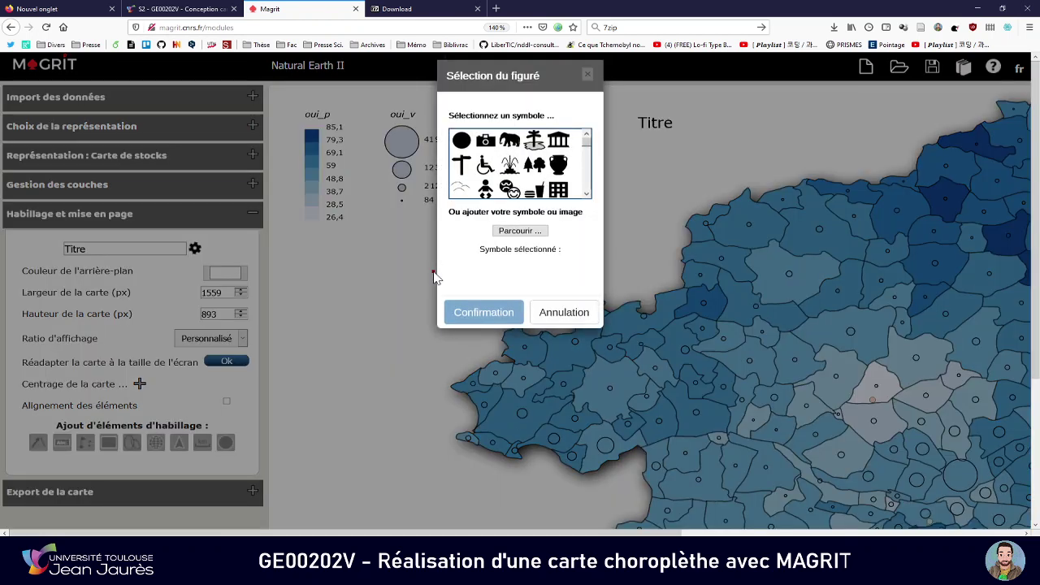
{"action": "left_click", "coordinate": [587, 195]}
{"action": "left_click", "coordinate": [586, 195]}
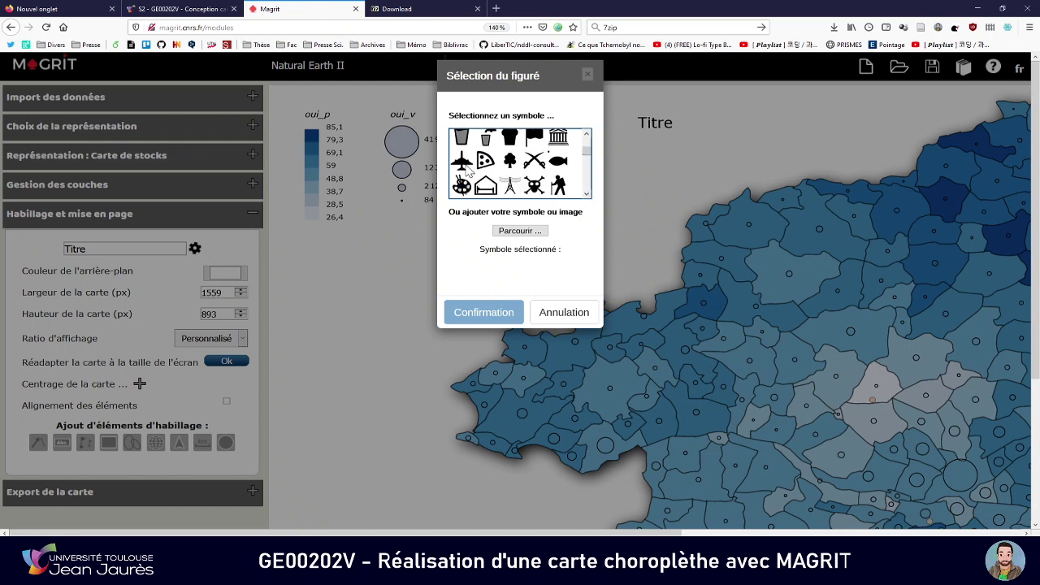
{"action": "left_click", "coordinate": [462, 160]}
{"action": "left_click", "coordinate": [466, 311]}
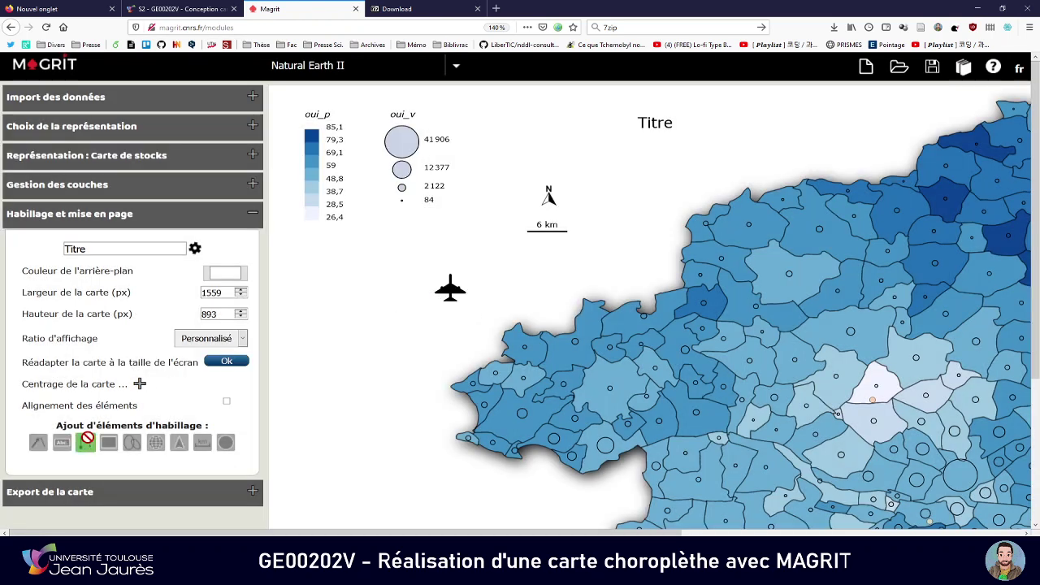
- Insert a second airplane symbol in the empty area just southwest of the first one
{"action": "left_click", "coordinate": [85, 441]}
{"action": "left_click", "coordinate": [383, 324]}
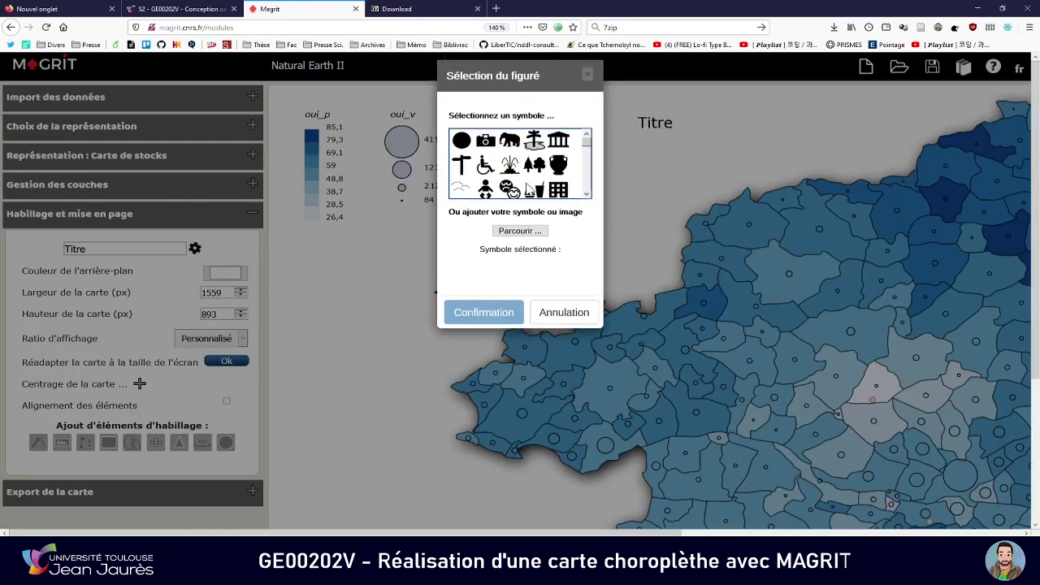
{"action": "scroll", "coordinate": [591, 198], "scroll_direction": "down", "scroll_amount": 3}
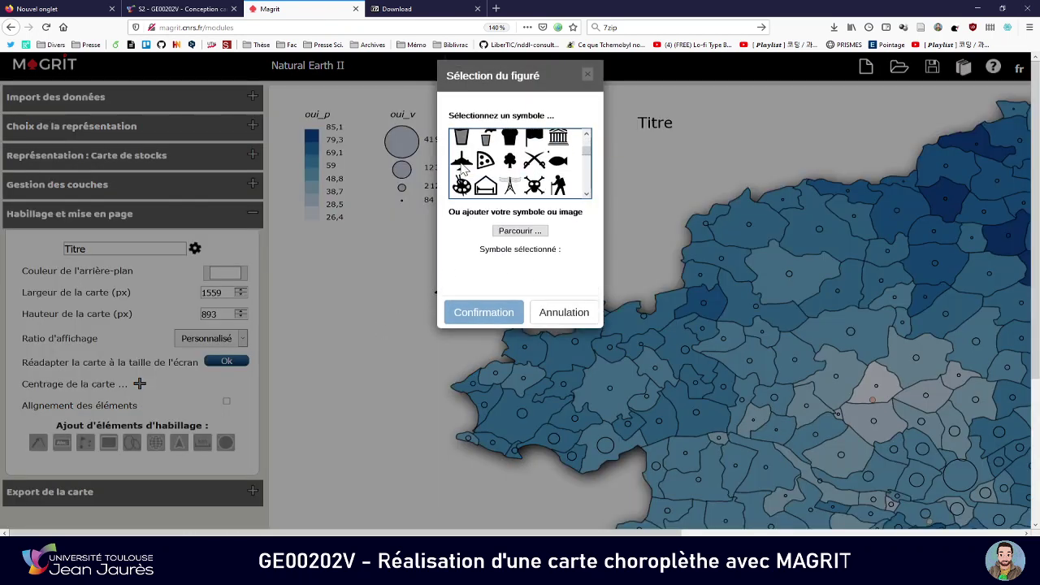
{"action": "left_click", "coordinate": [461, 160]}
{"action": "left_click", "coordinate": [484, 312]}
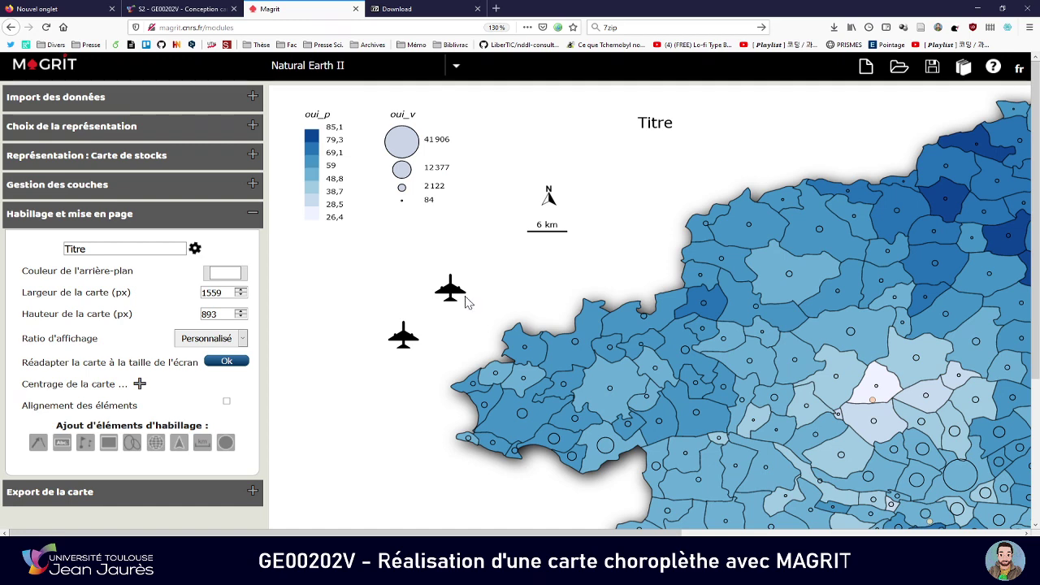
- Move the two airplane symbols onto the airport points, one on the future Grand Ouest airport and one on Nantes airport
{"action": "key", "text": "ctrl+minus"}
{"action": "key", "text": "ctrl+minus"}
{"action": "key", "text": "ctrl+minus"}
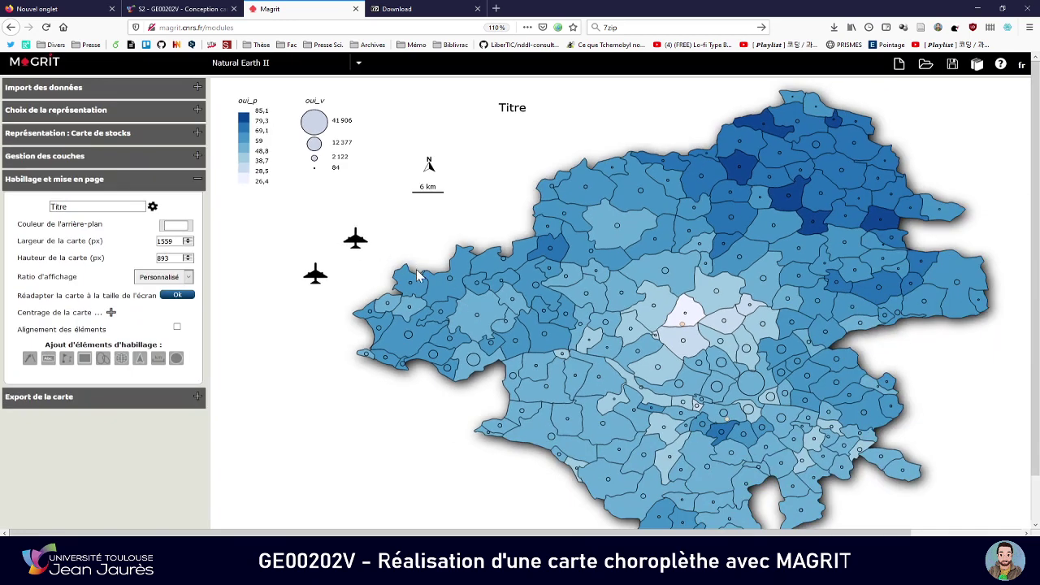
{"action": "left_click_drag", "start_coordinate": [362, 238], "coordinate": [694, 327]}
{"action": "left_click_drag", "start_coordinate": [317, 280], "coordinate": [728, 428]}
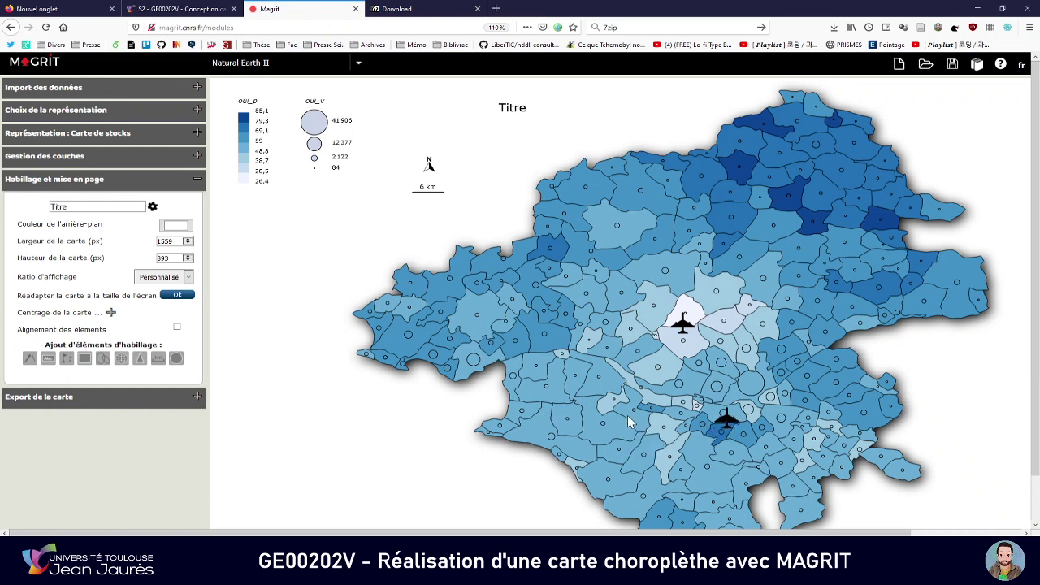
{"action": "key", "text": "ctrl+0"}
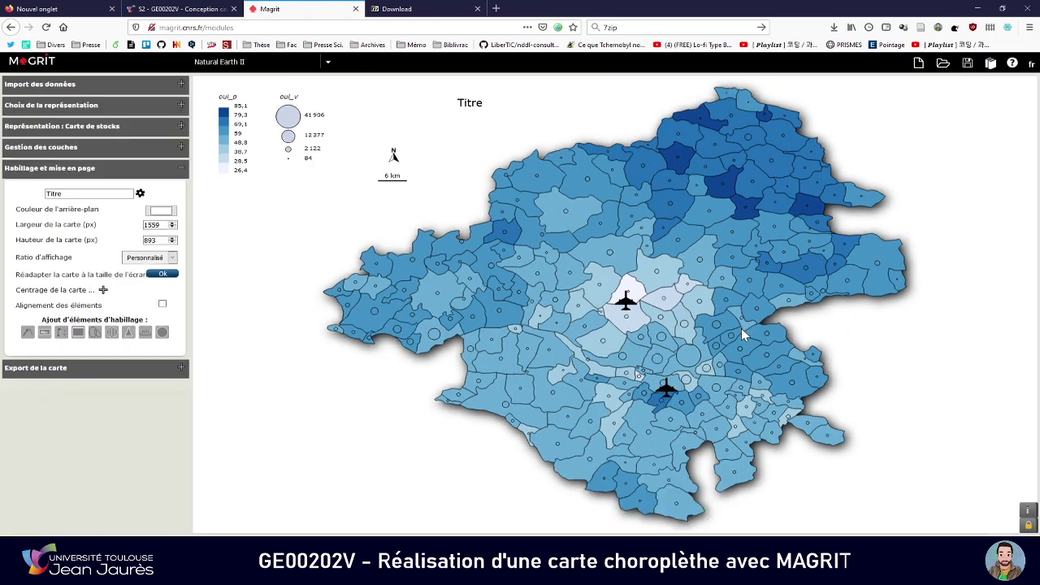
{"action": "right_click", "coordinate": [626, 303]}
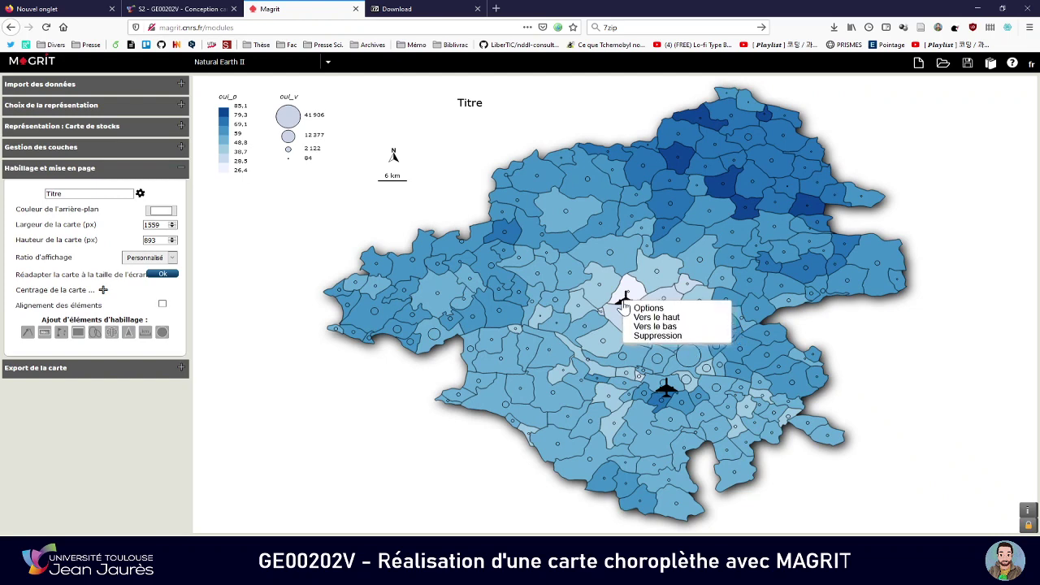
{"action": "left_click", "coordinate": [638, 308]}
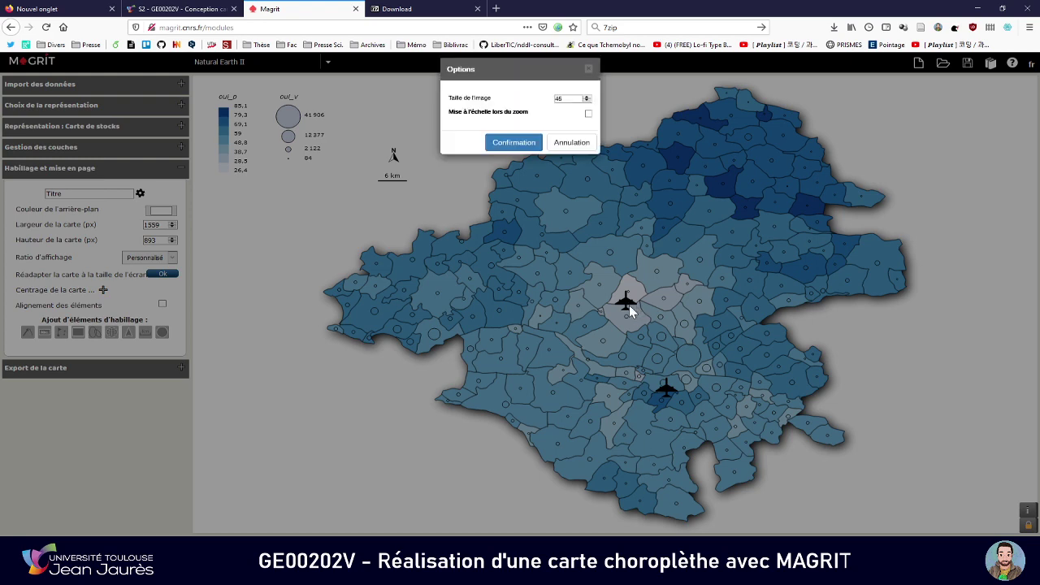
{"action": "double_click", "coordinate": [568, 98]}
{"action": "type", "text": "46"}
{"action": "left_click", "coordinate": [572, 142]}
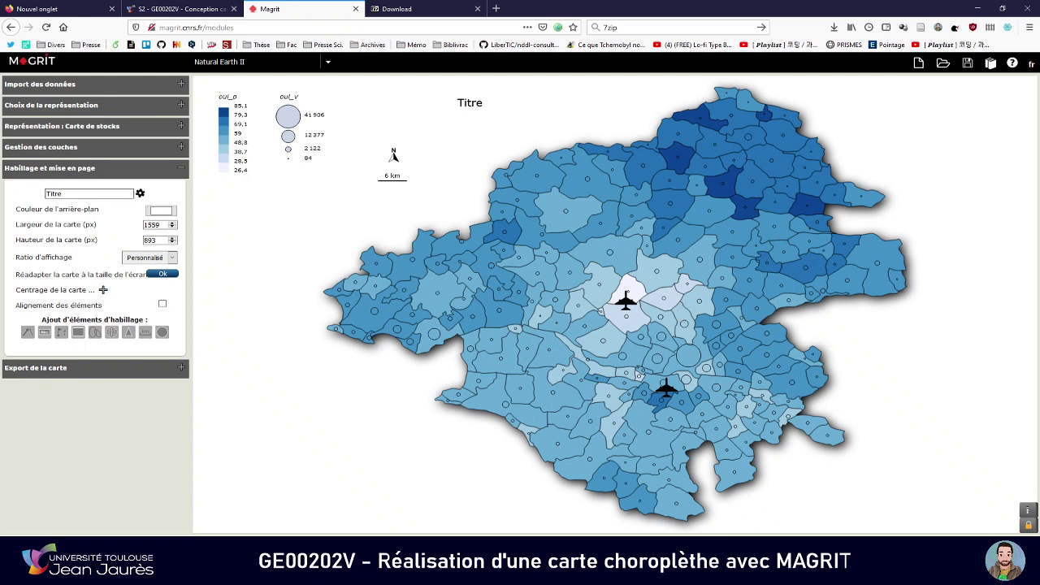
- Set the map title to Le votre "oui" à la consultation NDDL and shift it slightly to the right
{"action": "double_click", "coordinate": [54, 194]}
{"action": "type", "text": "Le v"}
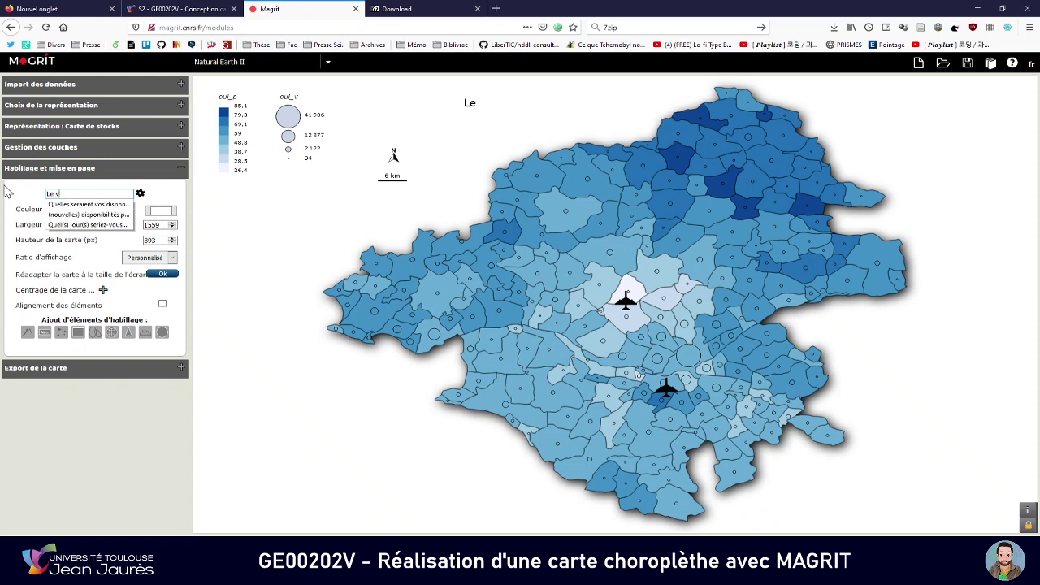
{"action": "type", "text": "otre 'oui\""}
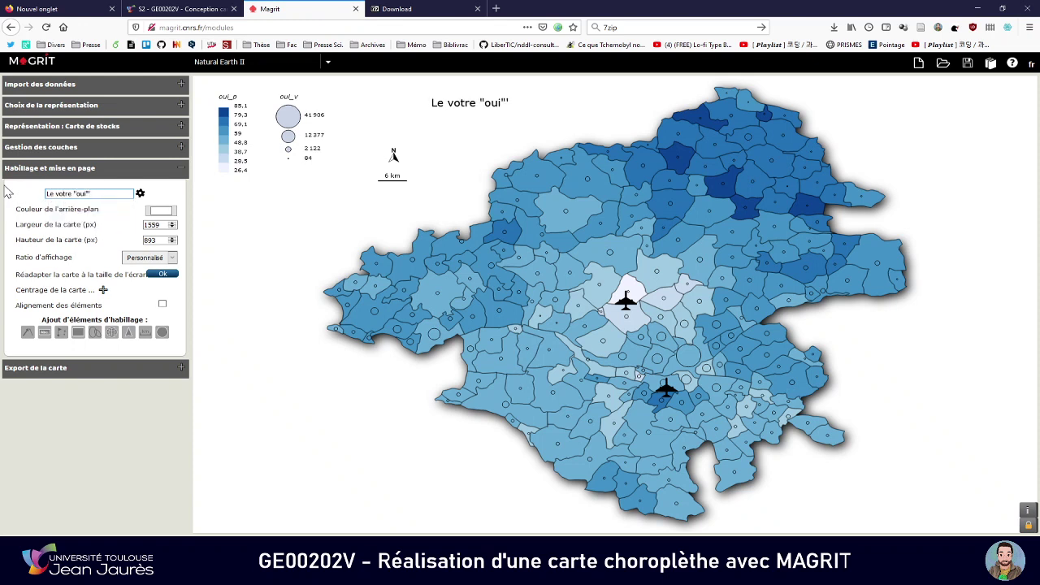
{"action": "key", "text": "BackSpace"}
{"action": "type", "text": "à la co"}
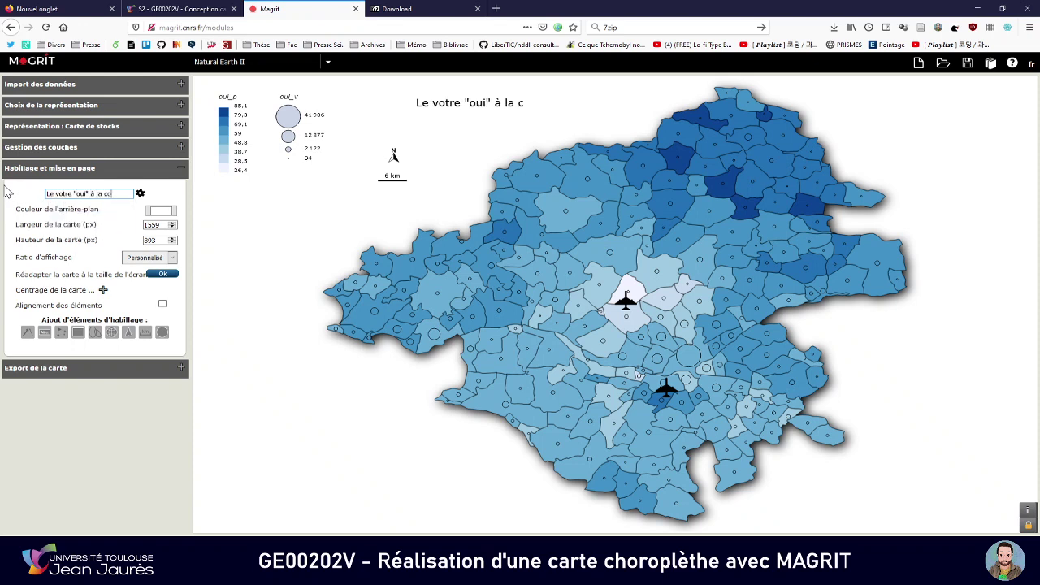
{"action": "type", "text": "nsultation"}
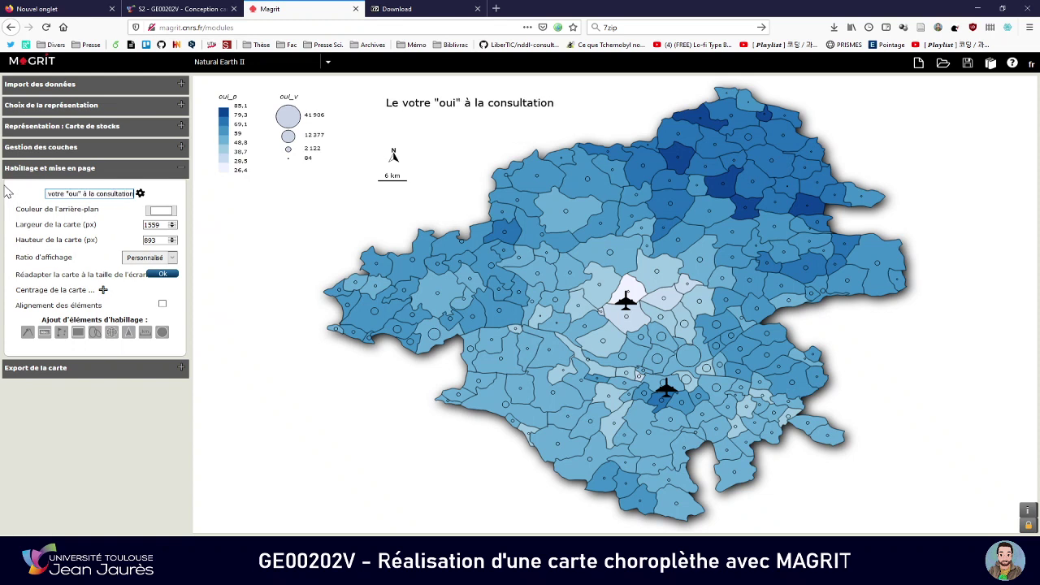
{"action": "type", "text": " NNDL"}
{"action": "key", "text": "BackSpace"}
{"action": "key", "text": "BackSpace"}
{"action": "key", "text": "BackSpace"}
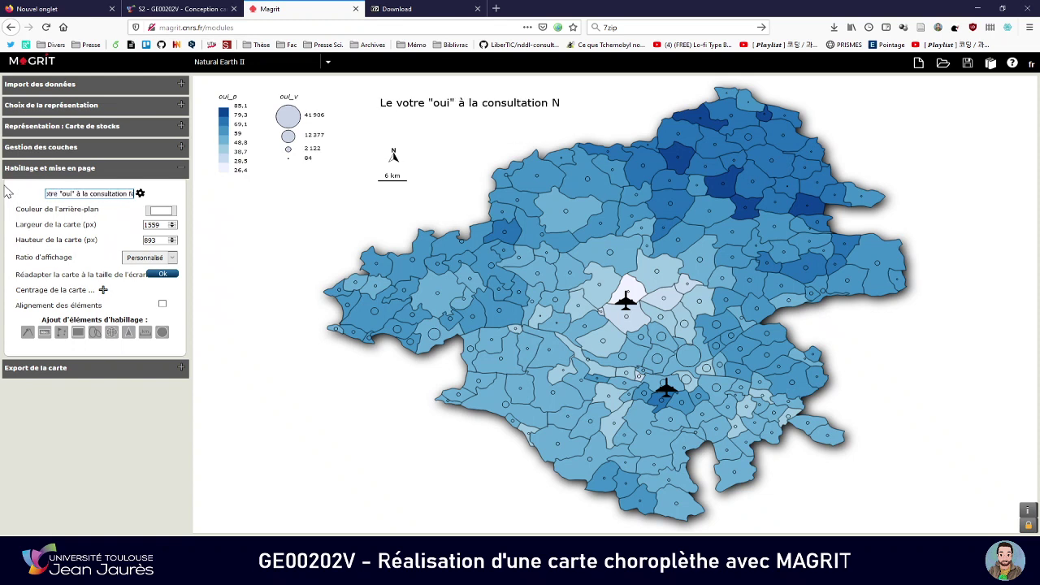
{"action": "type", "text": "DDK"}
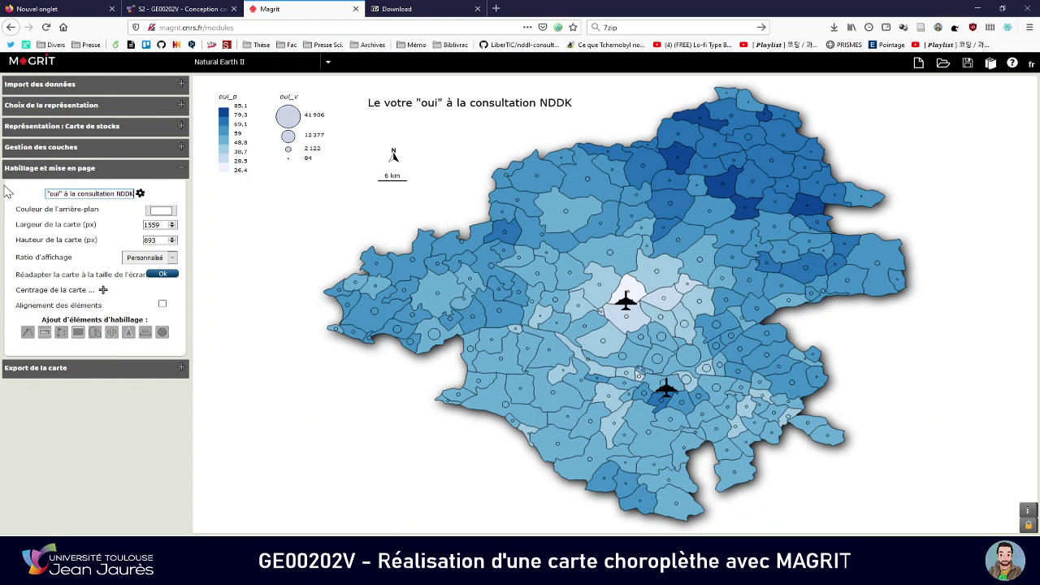
{"action": "key", "text": "BackSpace"}
{"action": "type", "text": "L"}
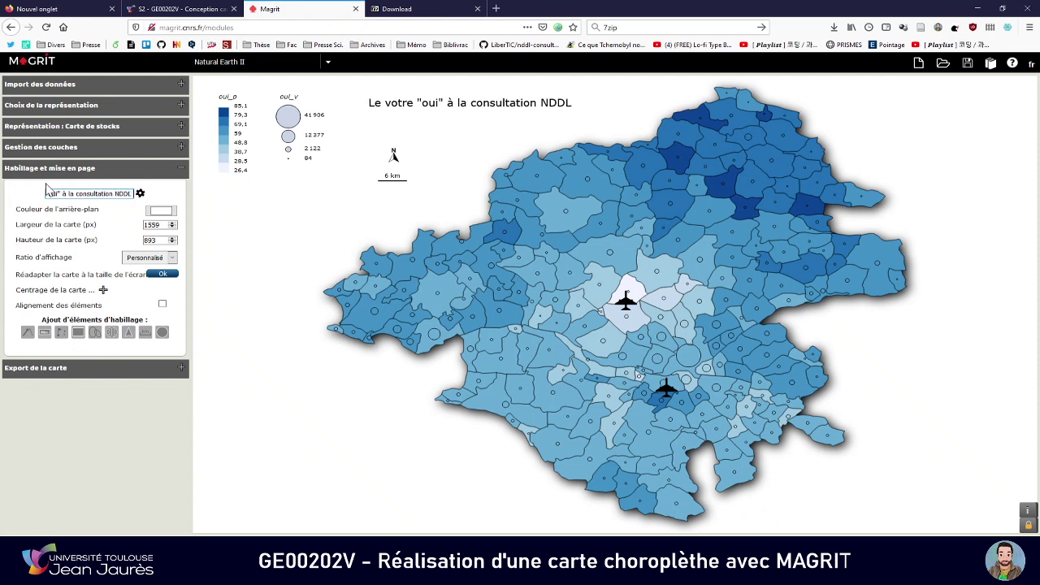
{"action": "left_click_drag", "start_coordinate": [435, 106], "coordinate": [449, 107]}
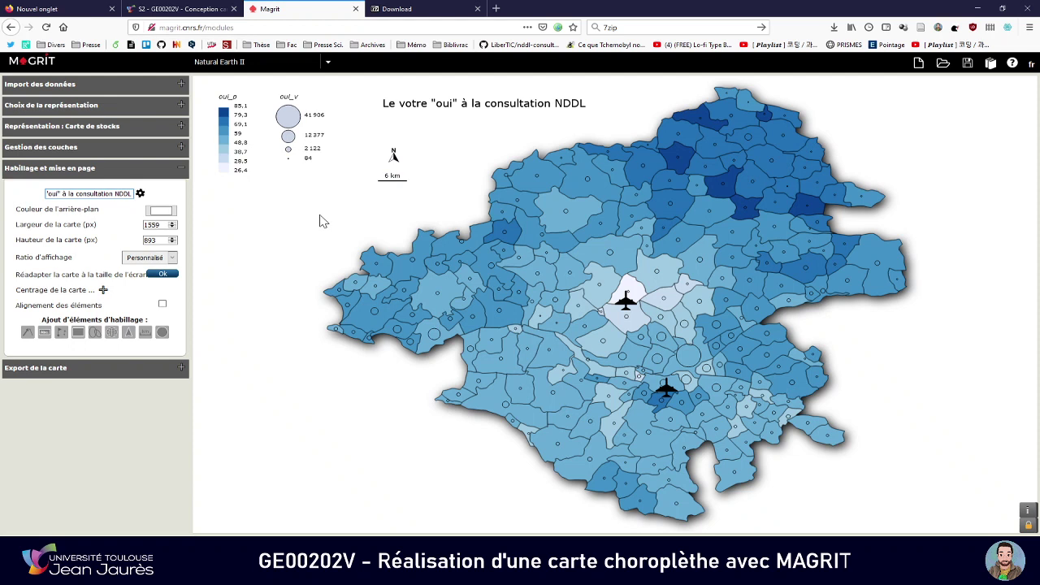
- Save the project as a JSON file and start a new empty project
{"action": "left_click", "coordinate": [968, 73]}
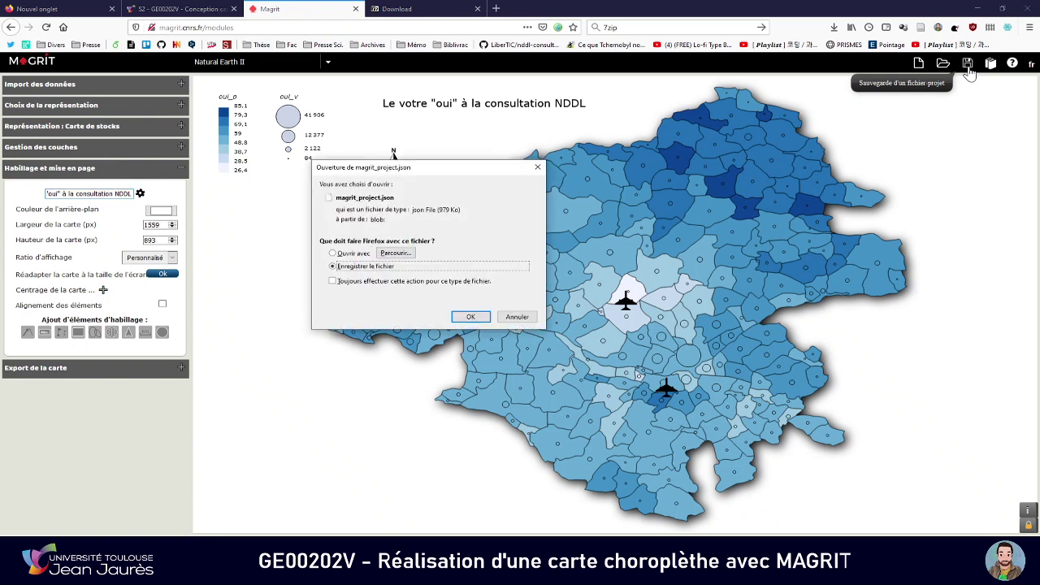
{"action": "left_click", "coordinate": [474, 318]}
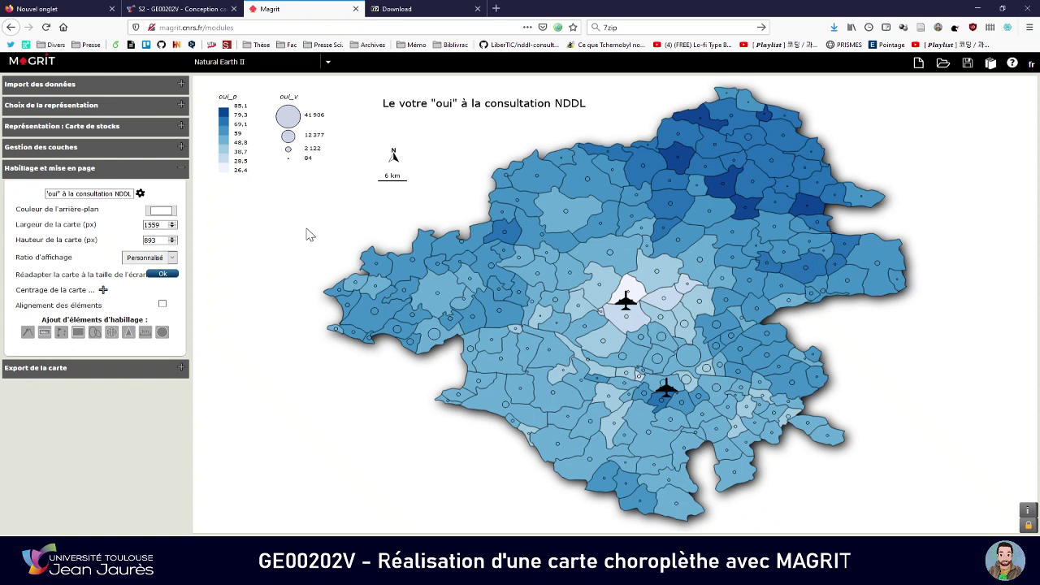
{"action": "left_click", "coordinate": [918, 63]}
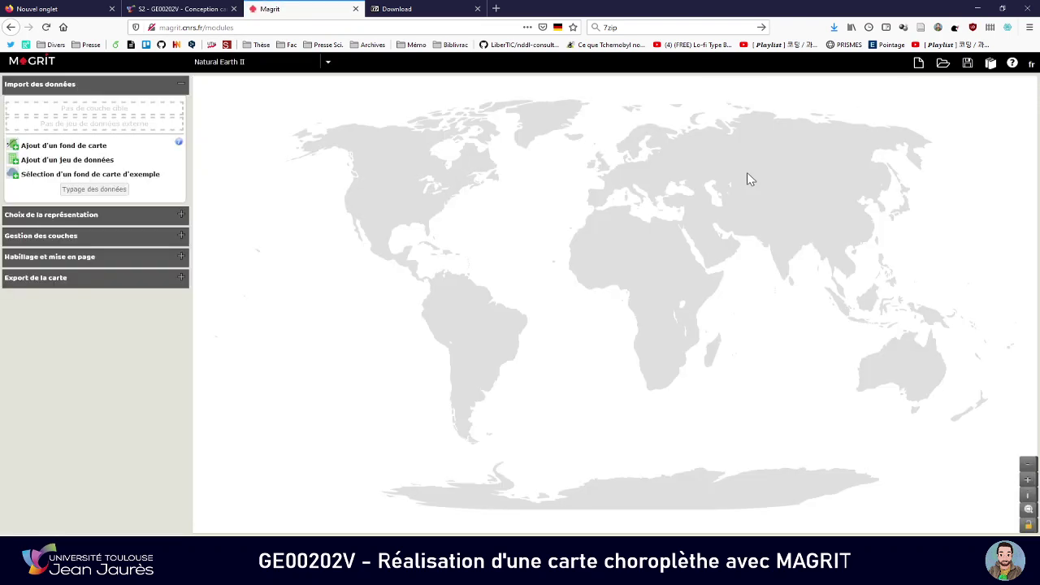
- Reopen the saved project from magrit_project(2).json in the Téléchargements folder
{"action": "left_click", "coordinate": [940, 70]}
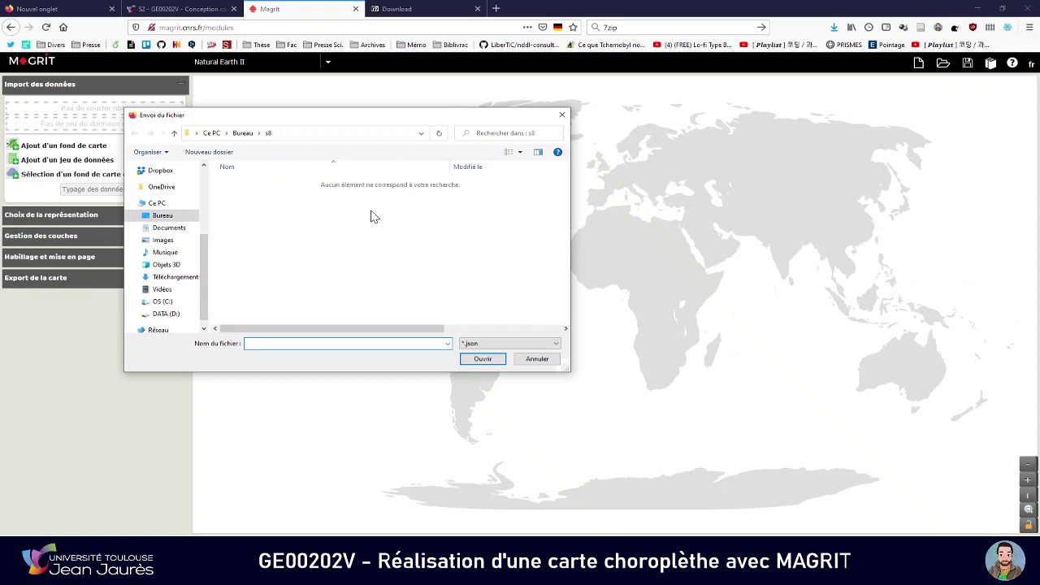
{"action": "left_click", "coordinate": [192, 276]}
{"action": "left_click", "coordinate": [318, 202]}
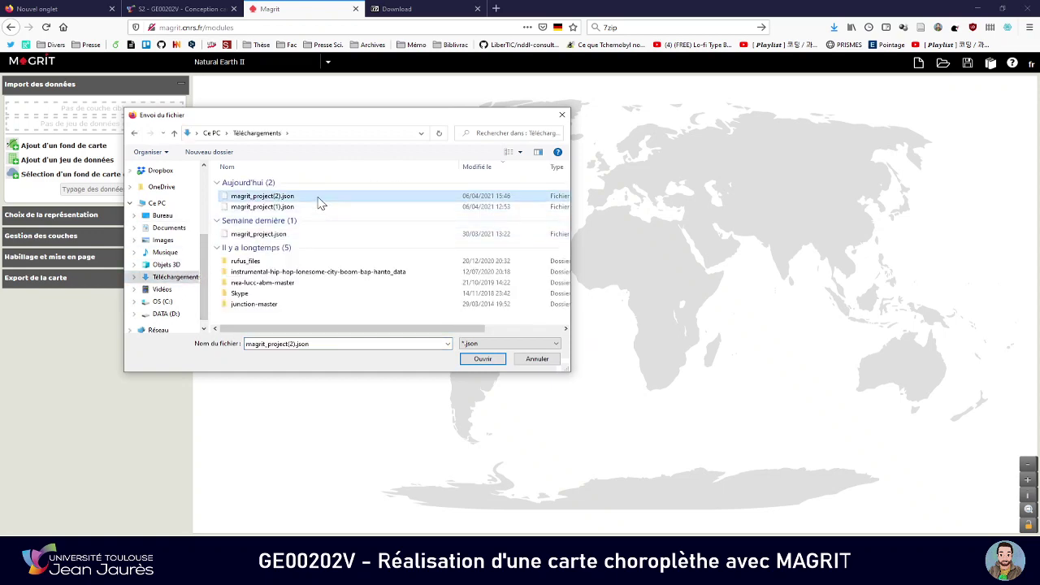
{"action": "left_click", "coordinate": [482, 359]}
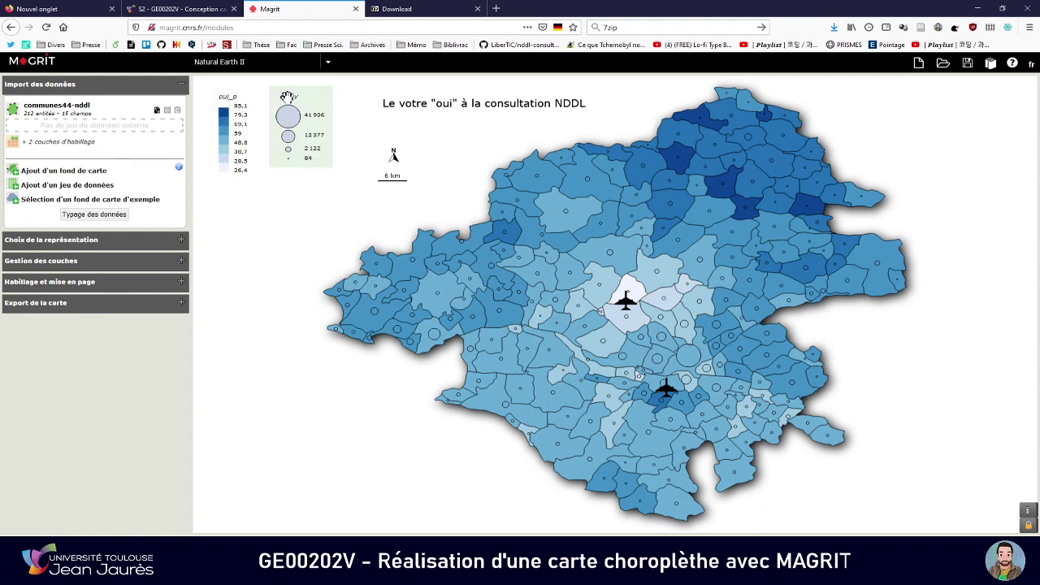
- Move the north arrow and the scale bar into the empty area northeast of the communes, with the arrow above the scale
{"action": "left_click_drag", "start_coordinate": [390, 156], "coordinate": [900, 123]}
{"action": "left_click_drag", "start_coordinate": [382, 184], "coordinate": [890, 142]}
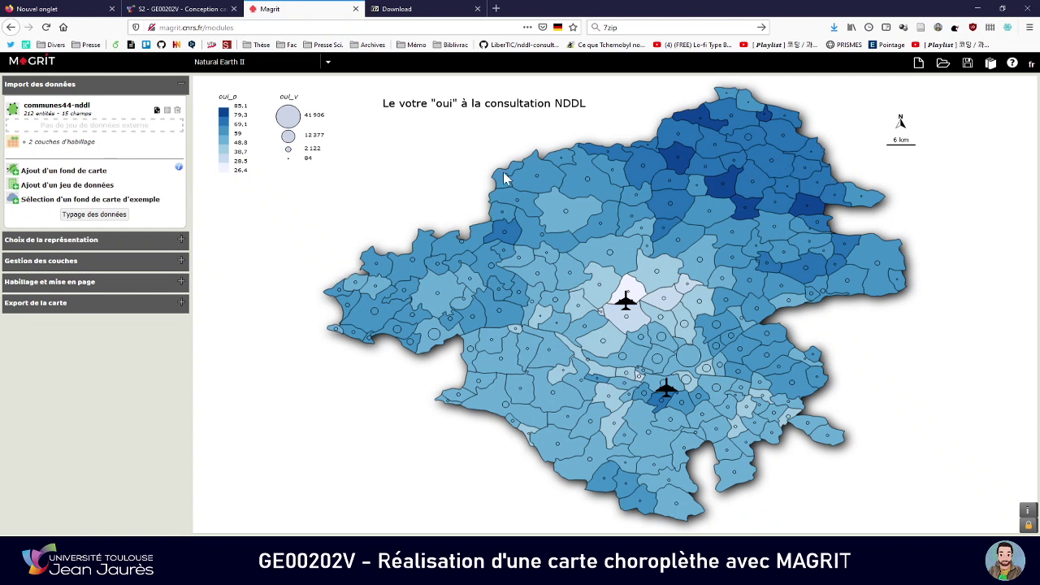
- Export the map as an SVG named export.svg, clipped to the current extent, and open it full-screen in Inkscape
{"action": "left_click", "coordinate": [118, 306]}
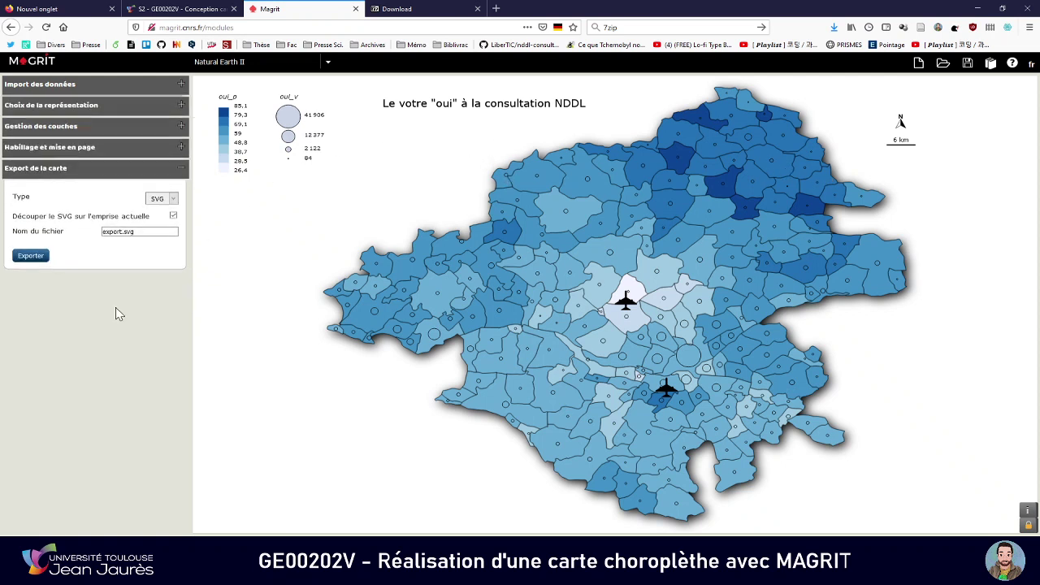
{"action": "left_click", "coordinate": [169, 200]}
{"action": "left_click", "coordinate": [169, 201]}
{"action": "left_click", "coordinate": [150, 232]}
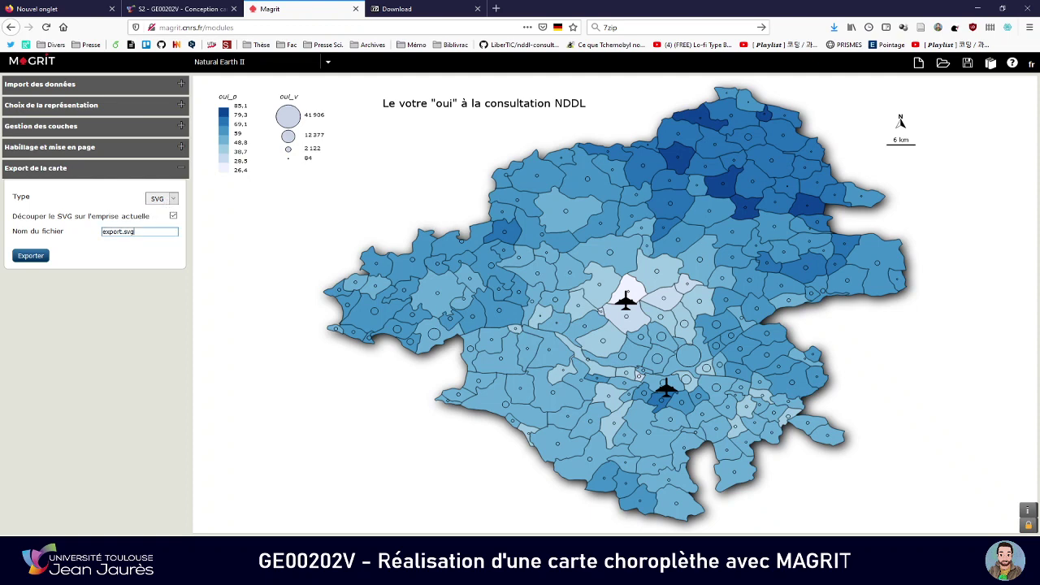
{"action": "left_click", "coordinate": [33, 256]}
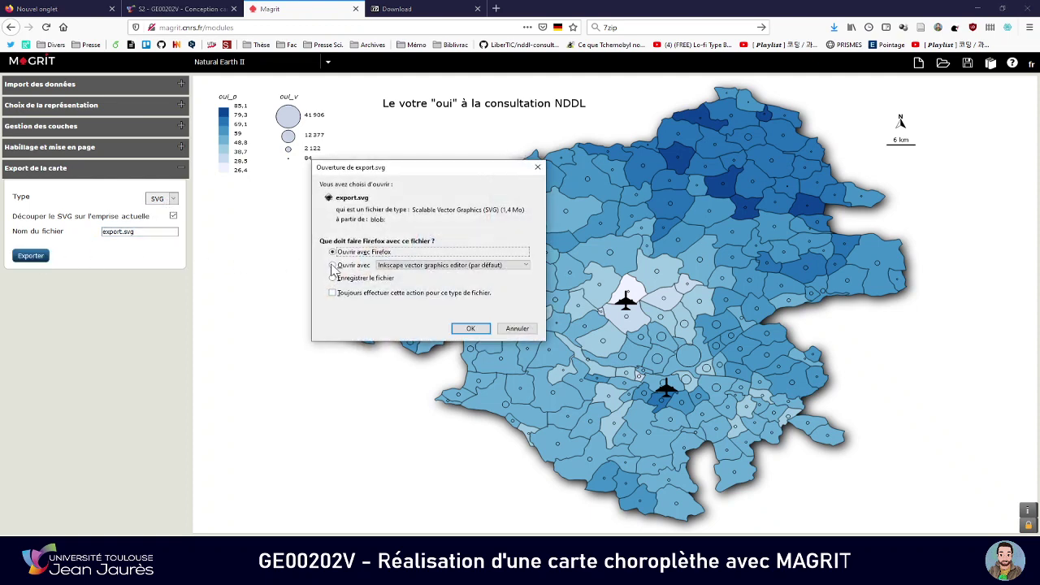
{"action": "left_click", "coordinate": [349, 266]}
{"action": "left_click", "coordinate": [469, 329]}
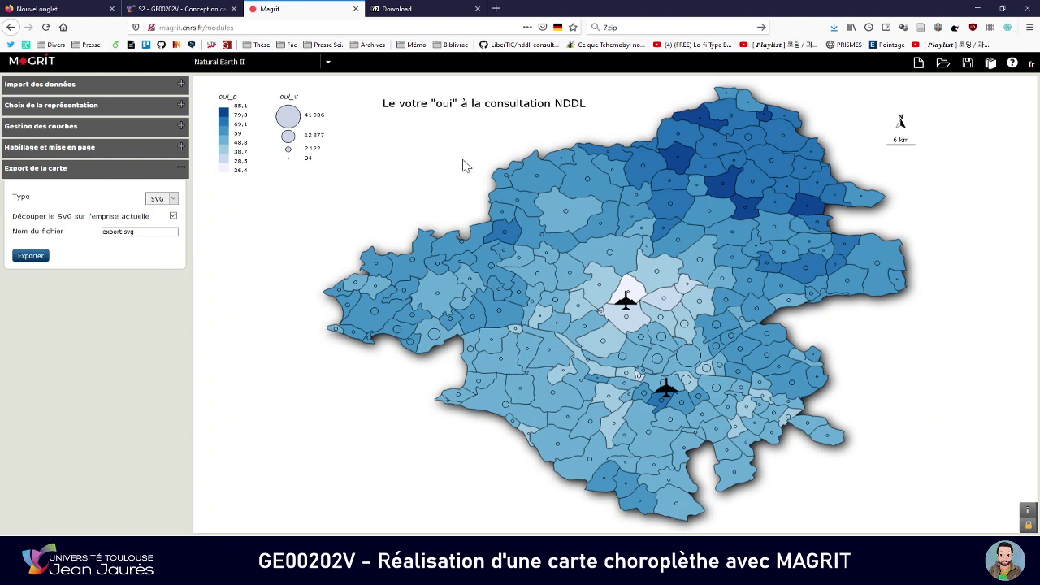
{"action": "left_click", "coordinate": [833, 28]}
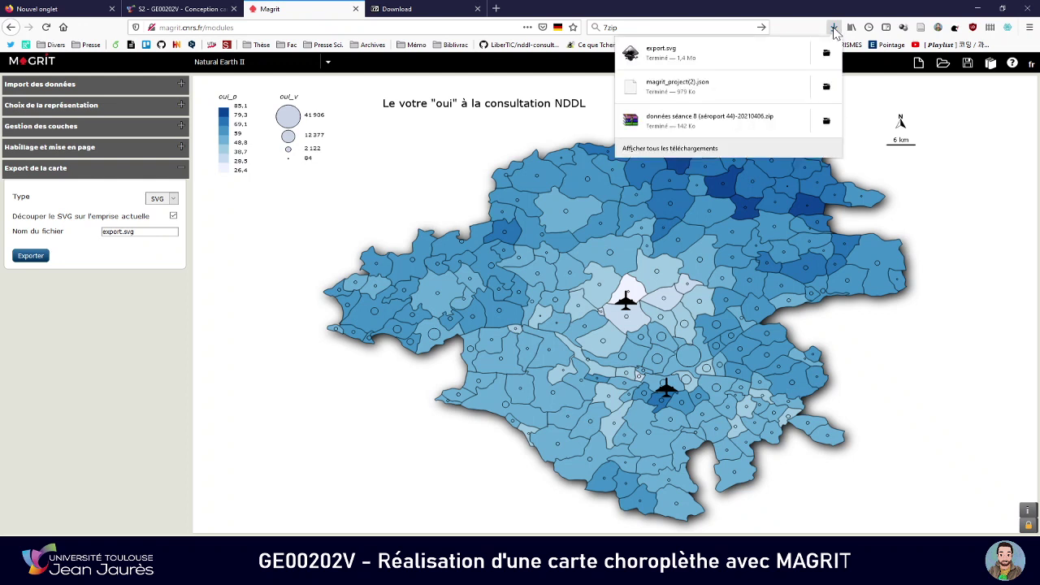
{"action": "left_click", "coordinate": [833, 28]}
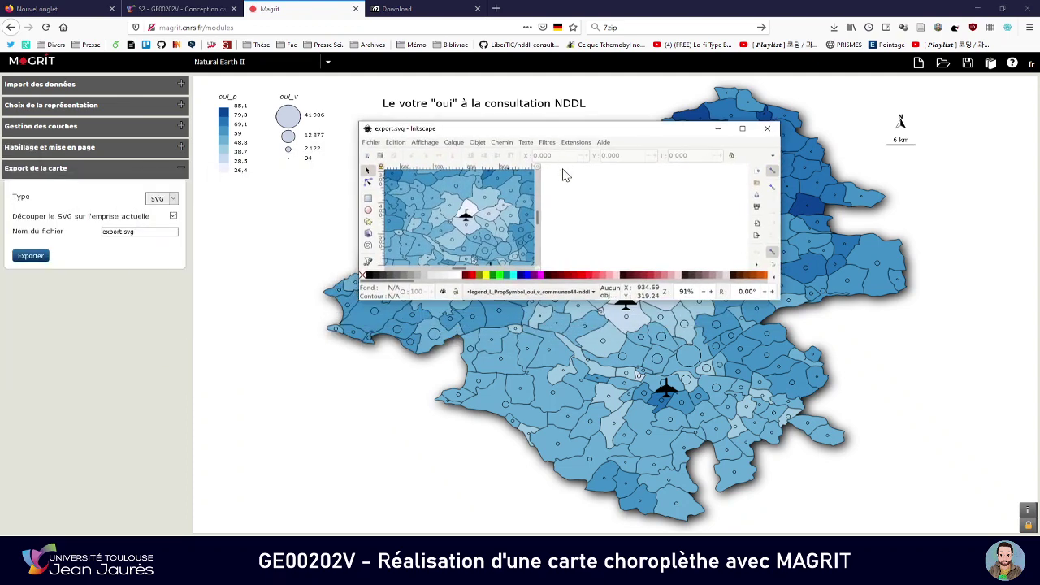
{"action": "left_click", "coordinate": [741, 128]}
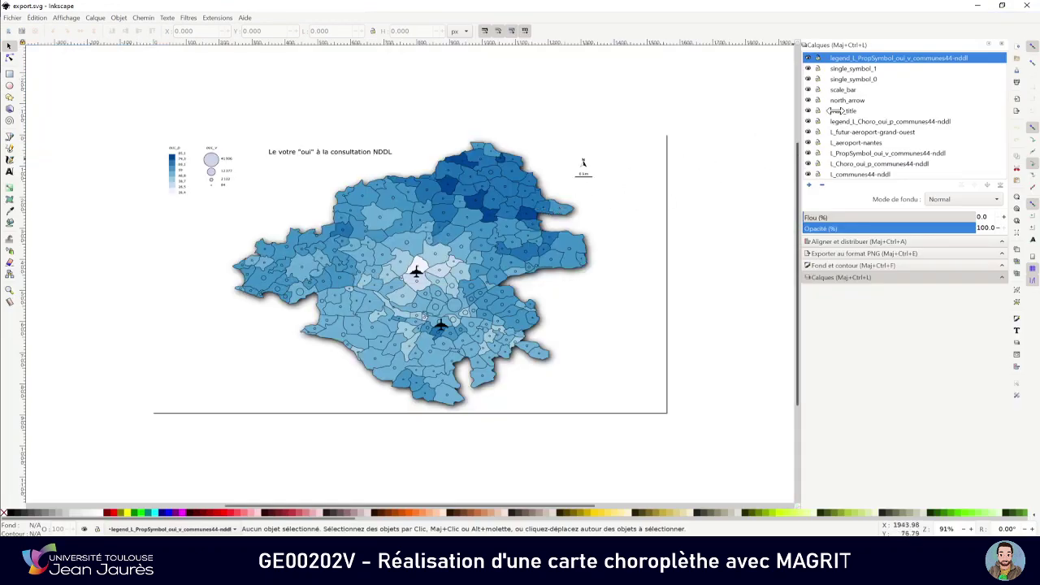
- Examine the layers of the exported map, hiding and showing the map_title layer again
{"action": "left_click", "coordinate": [852, 70]}
{"action": "left_click", "coordinate": [854, 80]}
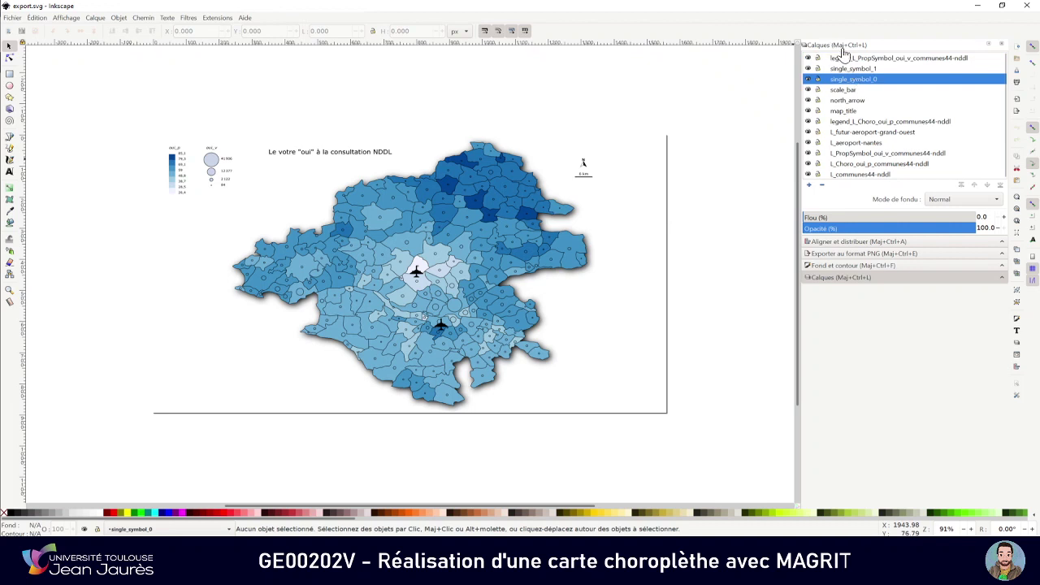
{"action": "left_click", "coordinate": [845, 122]}
{"action": "left_click", "coordinate": [849, 143]}
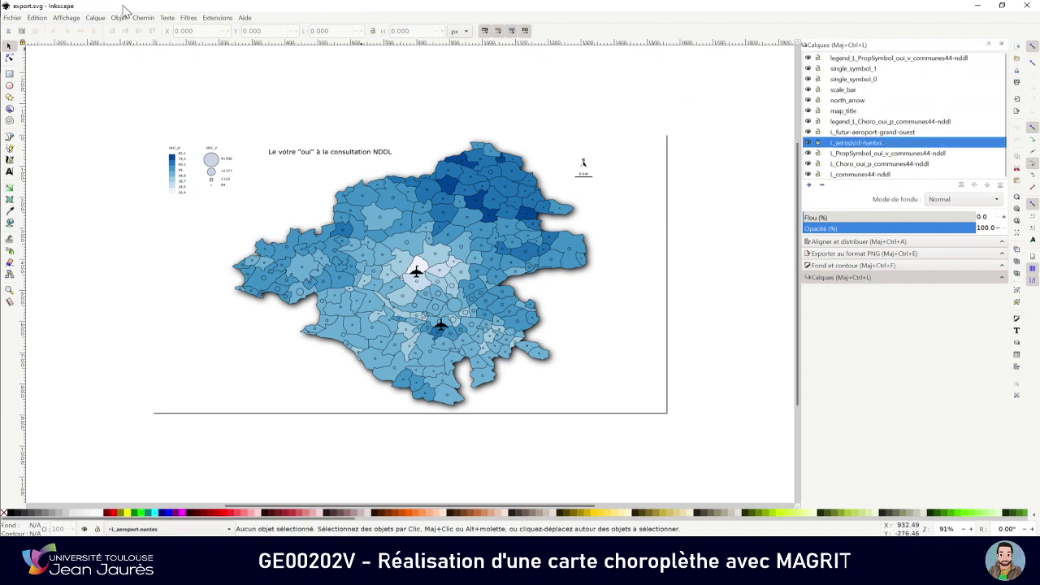
{"action": "left_click", "coordinate": [97, 18]}
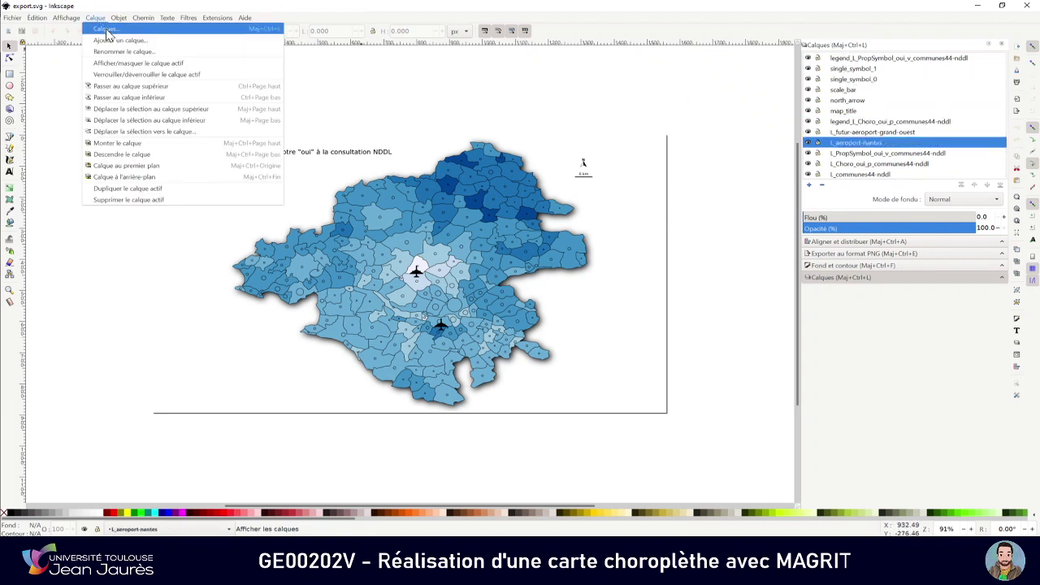
{"action": "left_click", "coordinate": [434, 9]}
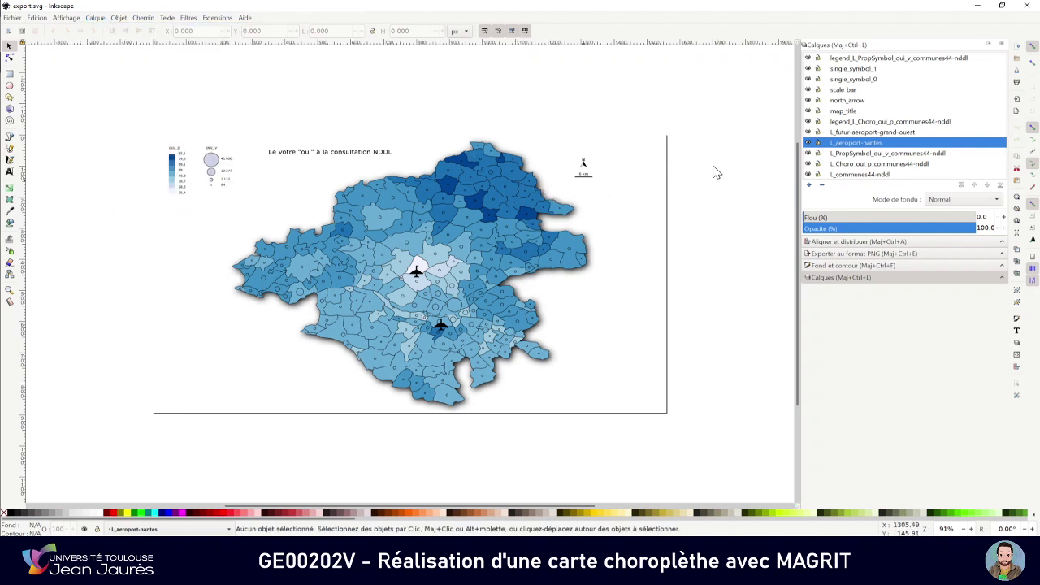
{"action": "left_click", "coordinate": [849, 111]}
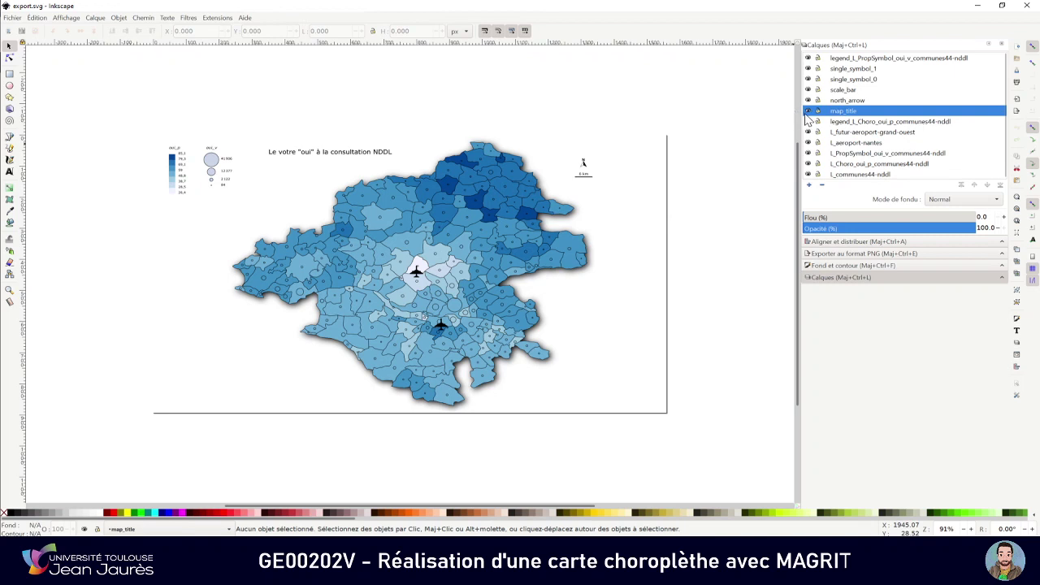
{"action": "left_click", "coordinate": [808, 111]}
{"action": "left_click", "coordinate": [807, 111]}
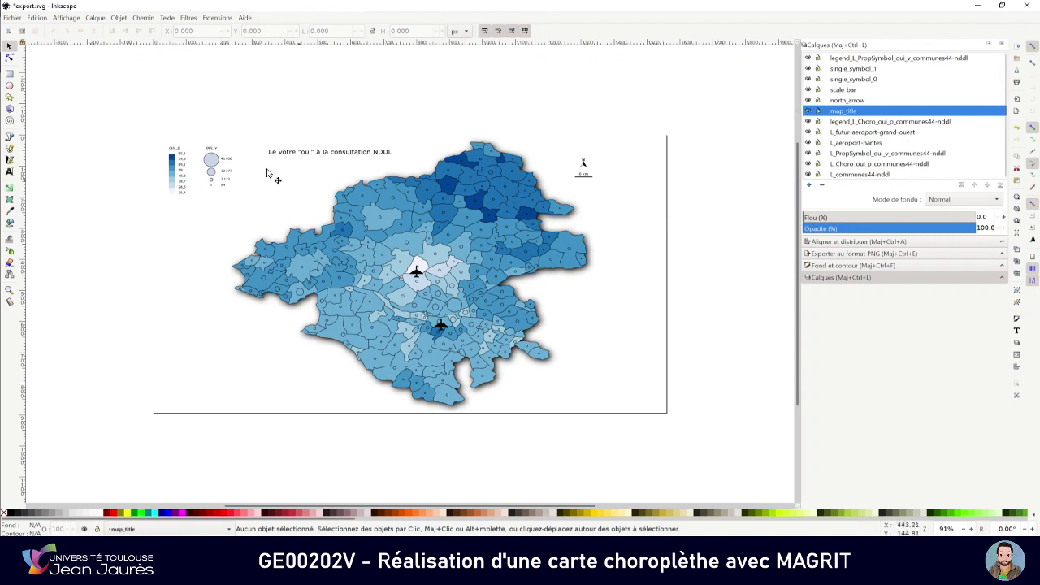
- Select the four circles of the oui_v legend, remove their fill, and switch back to Magrit
{"action": "scroll", "coordinate": [215, 163], "scroll_direction": "up", "scroll_amount": 4}
{"action": "left_click", "coordinate": [213, 169]}
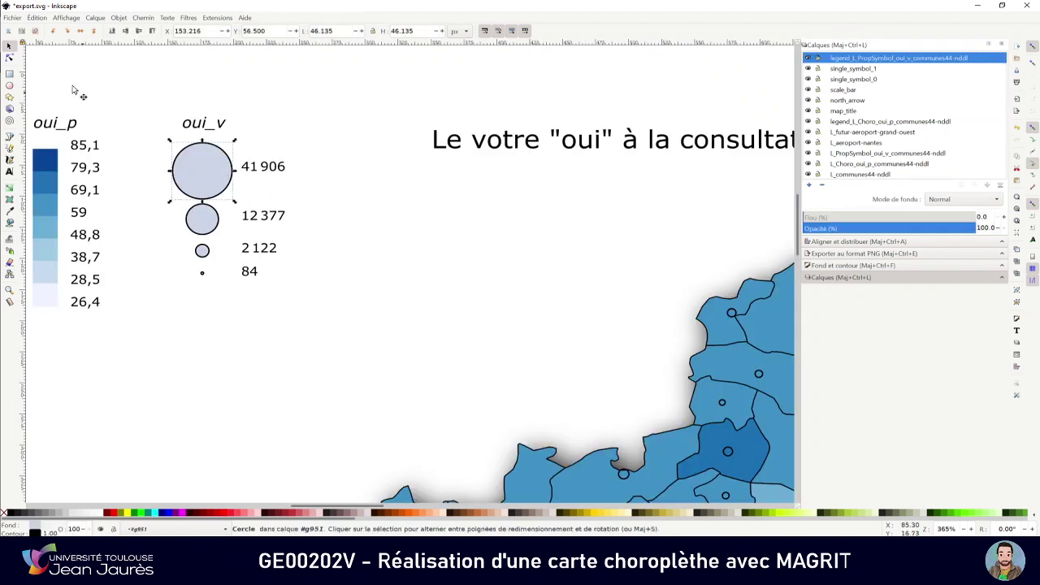
{"action": "left_click", "coordinate": [202, 227], "text": "ctrl"}
{"action": "left_click", "coordinate": [203, 169], "text": "shift"}
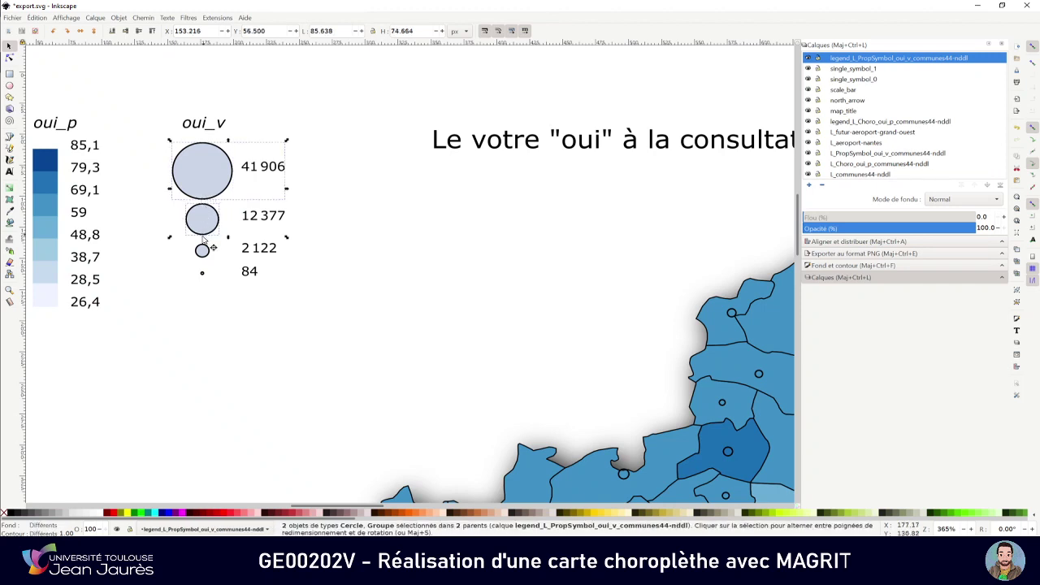
{"action": "left_click", "coordinate": [203, 252], "text": "shift"}
{"action": "left_click", "coordinate": [202, 273], "text": "shift"}
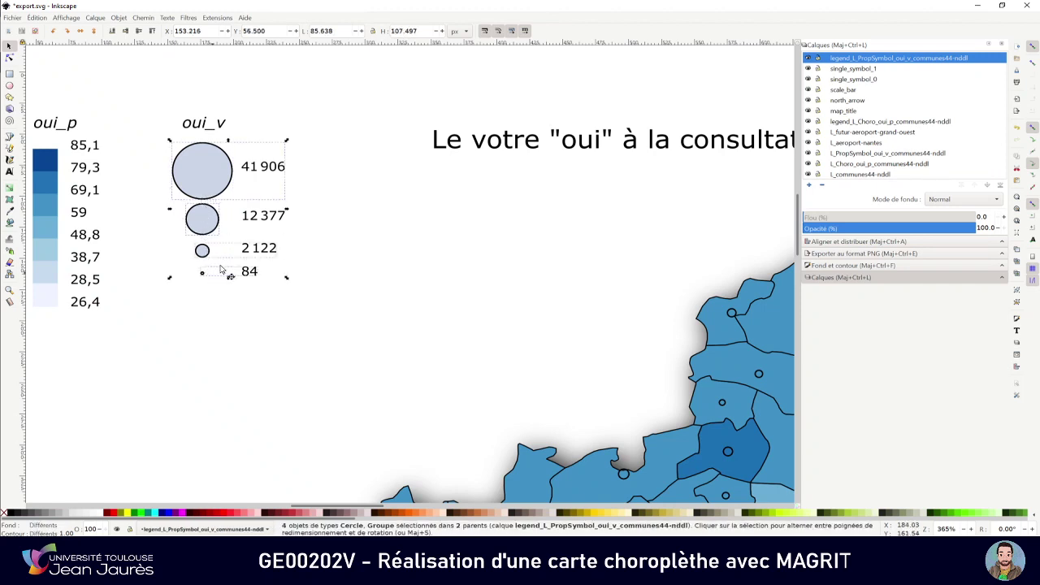
{"action": "left_click", "coordinate": [119, 17]}
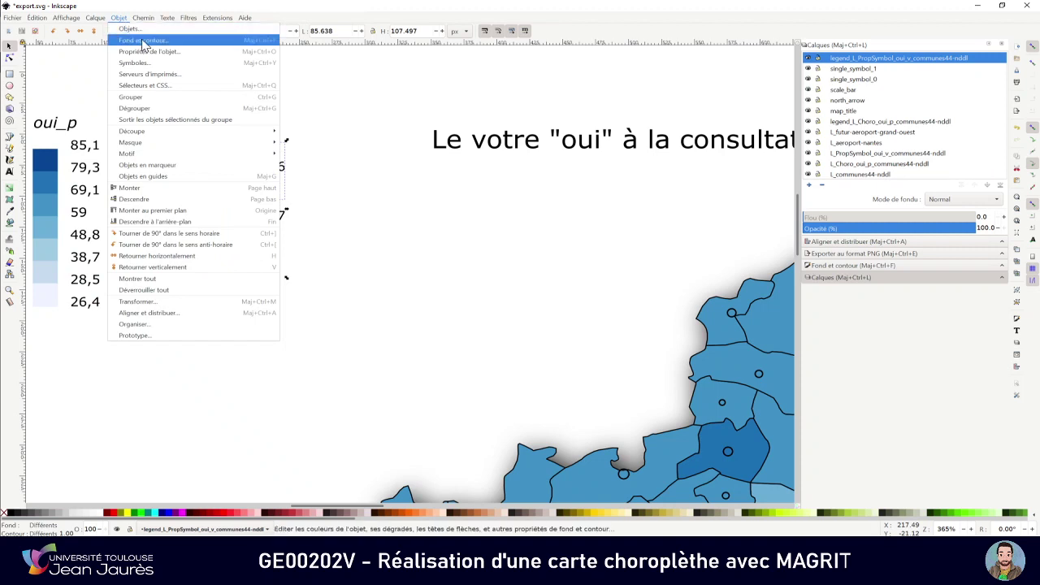
{"action": "left_click", "coordinate": [134, 39]}
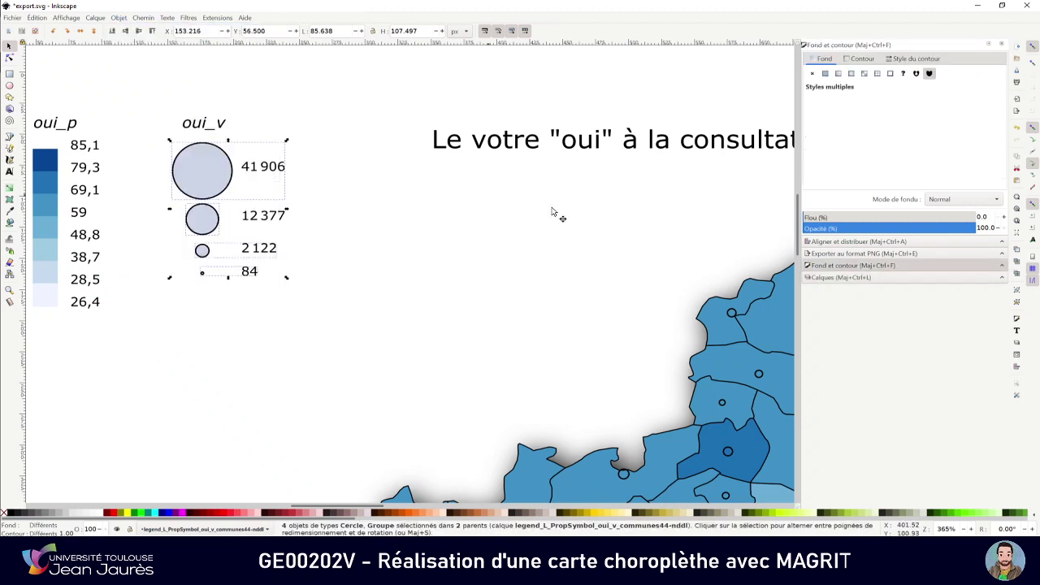
{"action": "left_click", "coordinate": [812, 73]}
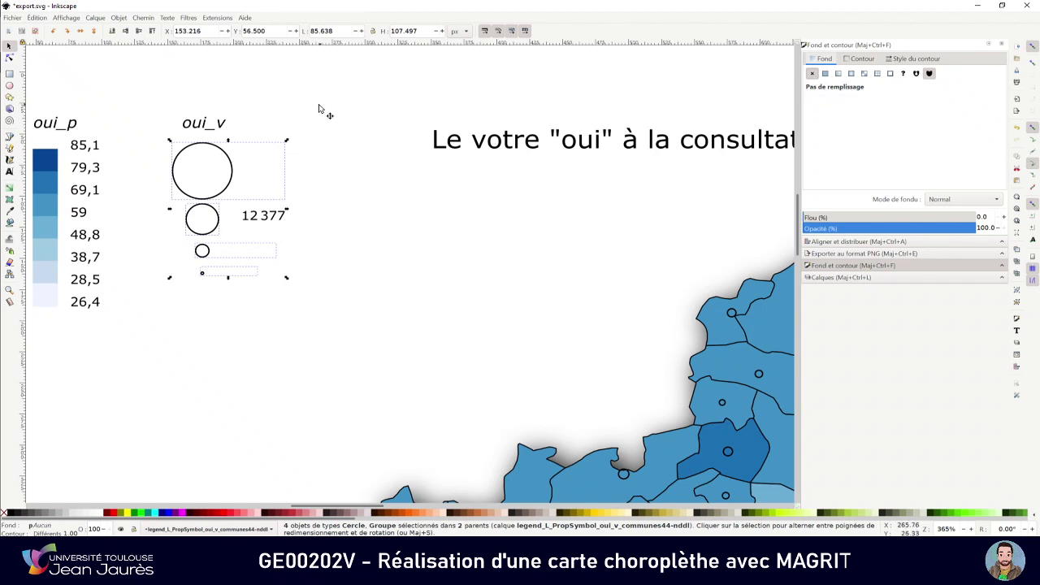
{"action": "key", "text": "alt+Tab"}
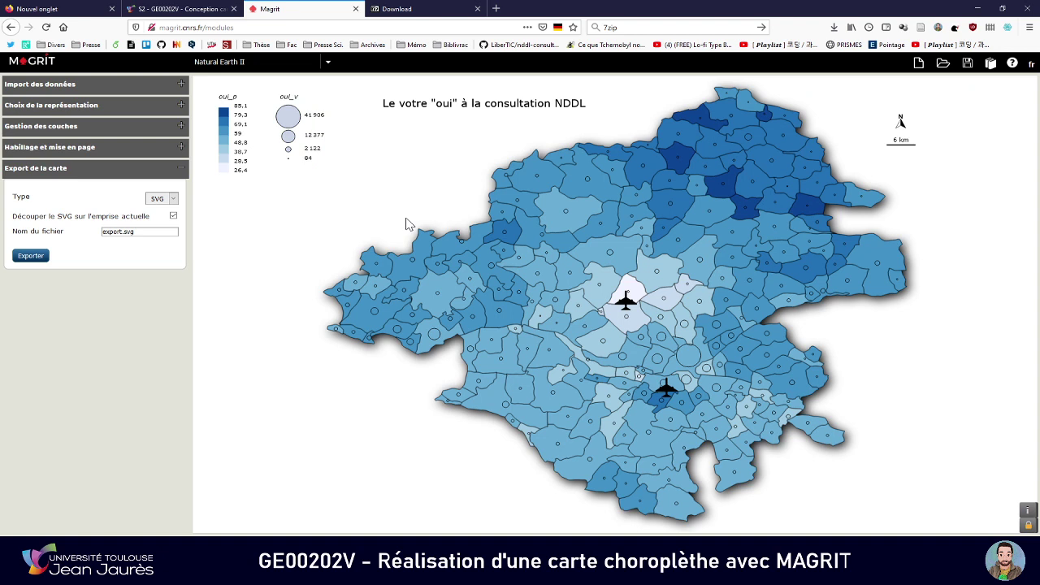
- Review the data import options and the available map representation types
{"action": "left_click", "coordinate": [130, 84]}
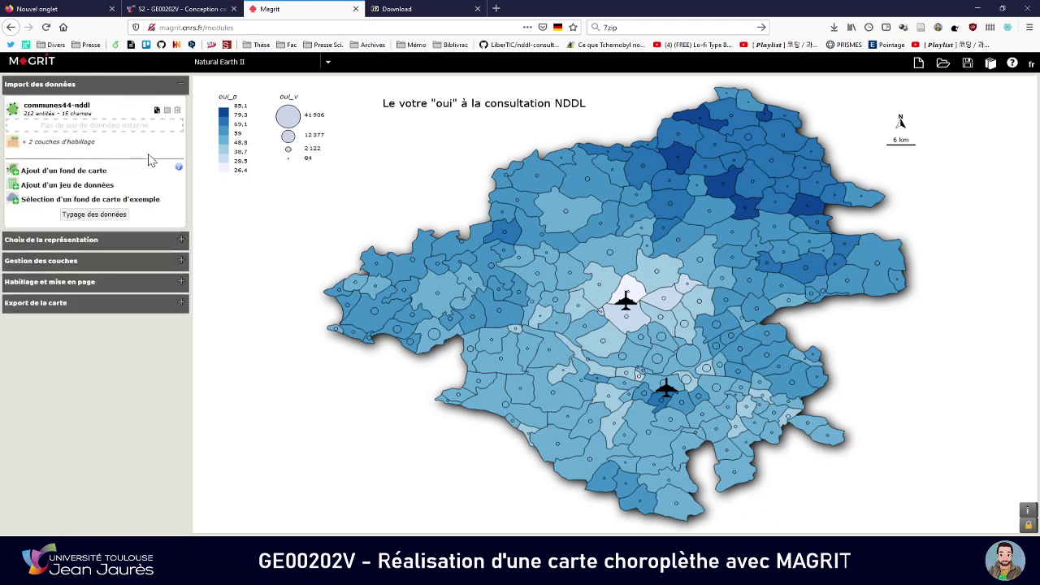
{"action": "left_click", "coordinate": [112, 87]}
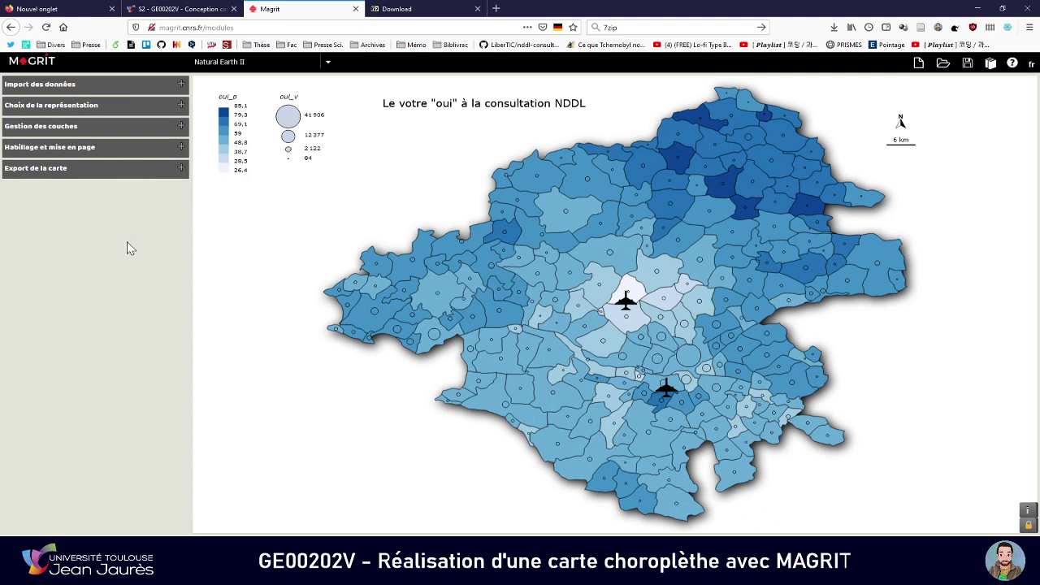
{"action": "left_click", "coordinate": [144, 89]}
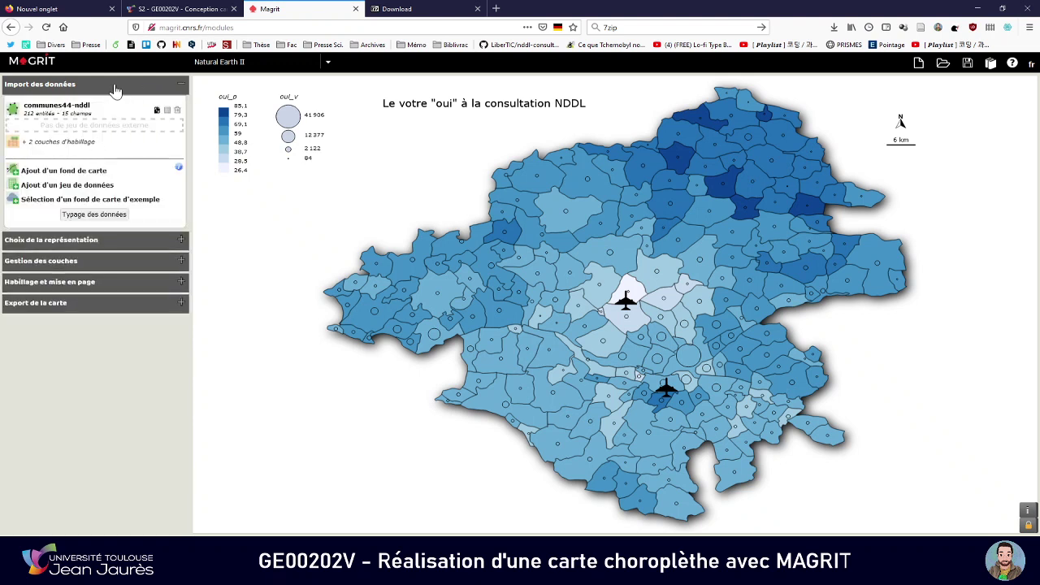
{"action": "left_click", "coordinate": [115, 90]}
{"action": "left_click", "coordinate": [116, 105]}
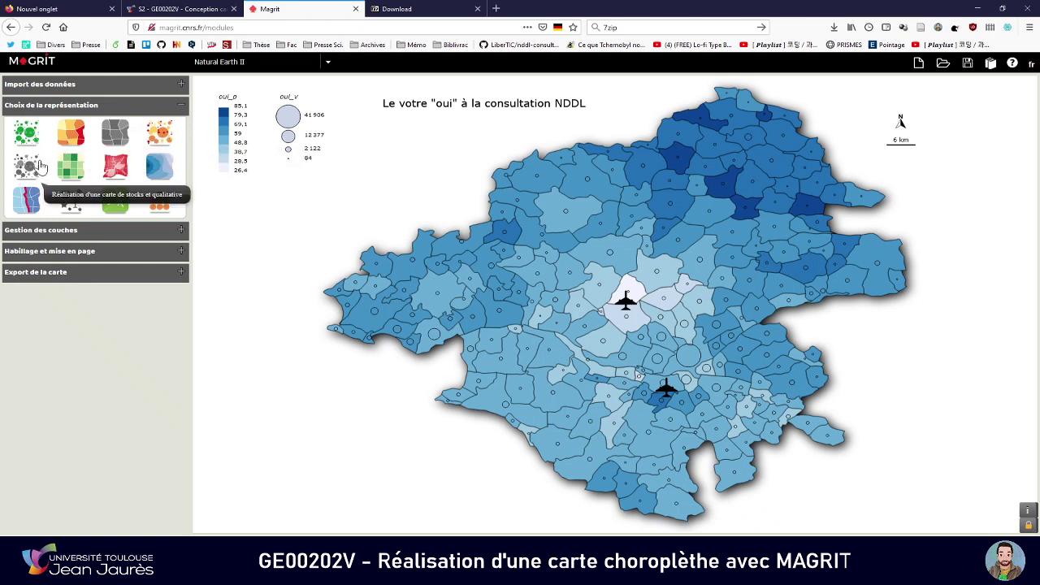
- Move the futur-aeroport-grand-ouest layer to the end of the layer list, below communes44-nddl
{"action": "left_click", "coordinate": [95, 106]}
{"action": "left_click", "coordinate": [96, 128]}
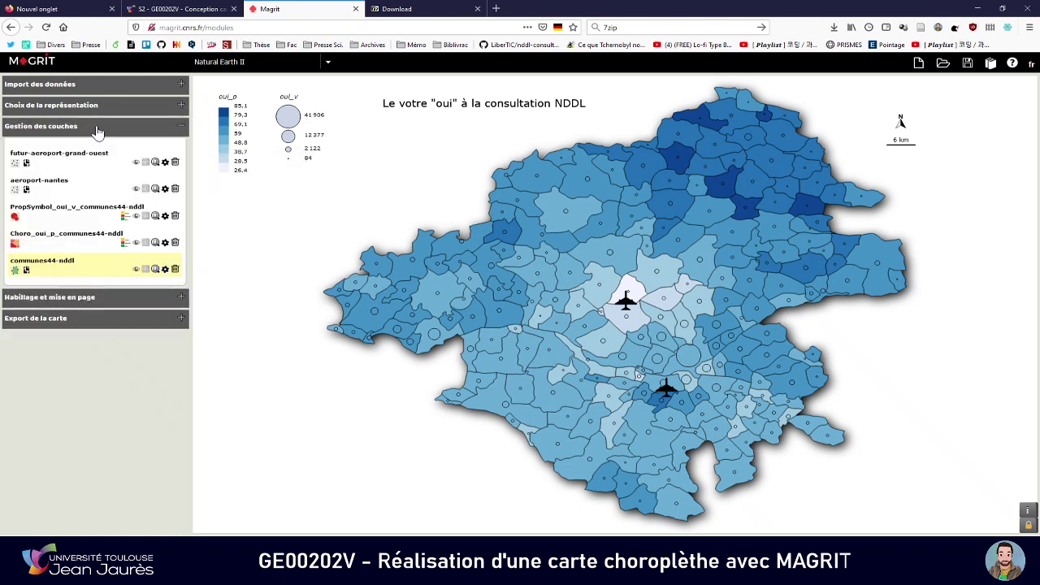
{"action": "left_click_drag", "start_coordinate": [95, 154], "coordinate": [93, 267]}
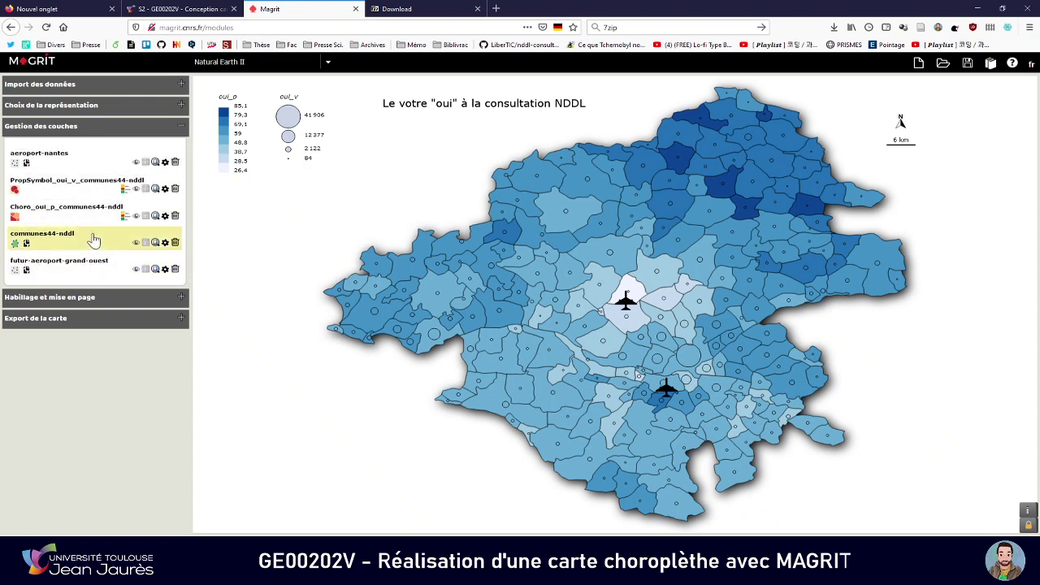
- View the display settings of the Choro_oui_p_communes44-nddl layer, cancel them, and look over the map layout options
{"action": "left_click", "coordinate": [165, 216]}
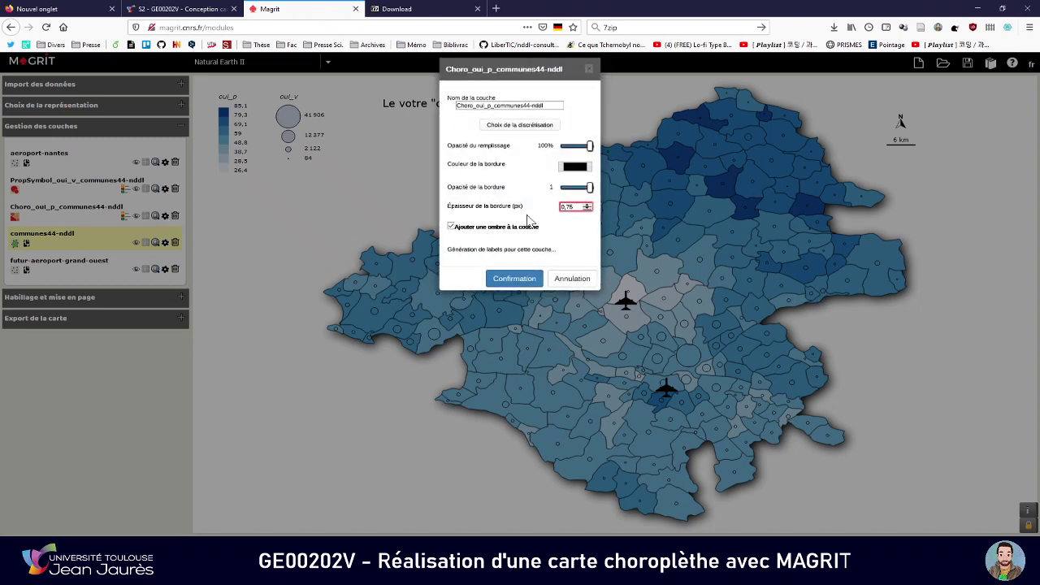
{"action": "left_click", "coordinate": [571, 279]}
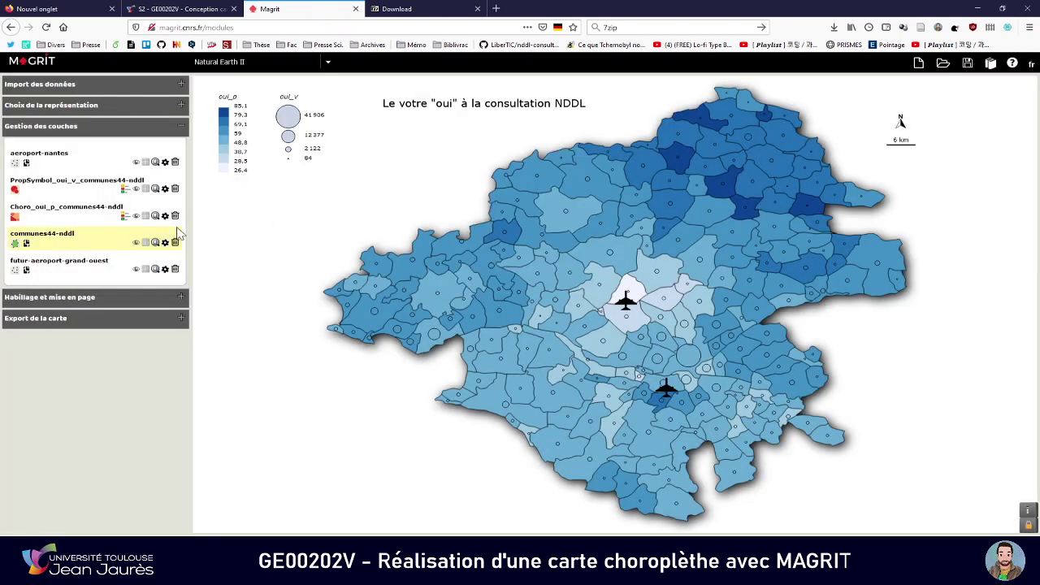
{"action": "left_click", "coordinate": [105, 297]}
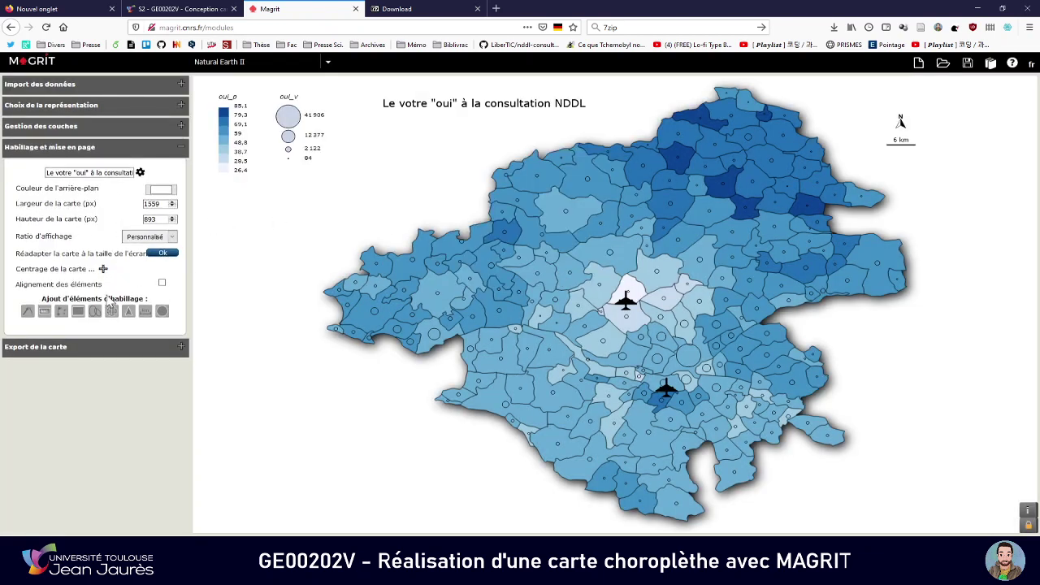
{"action": "left_click", "coordinate": [119, 149]}
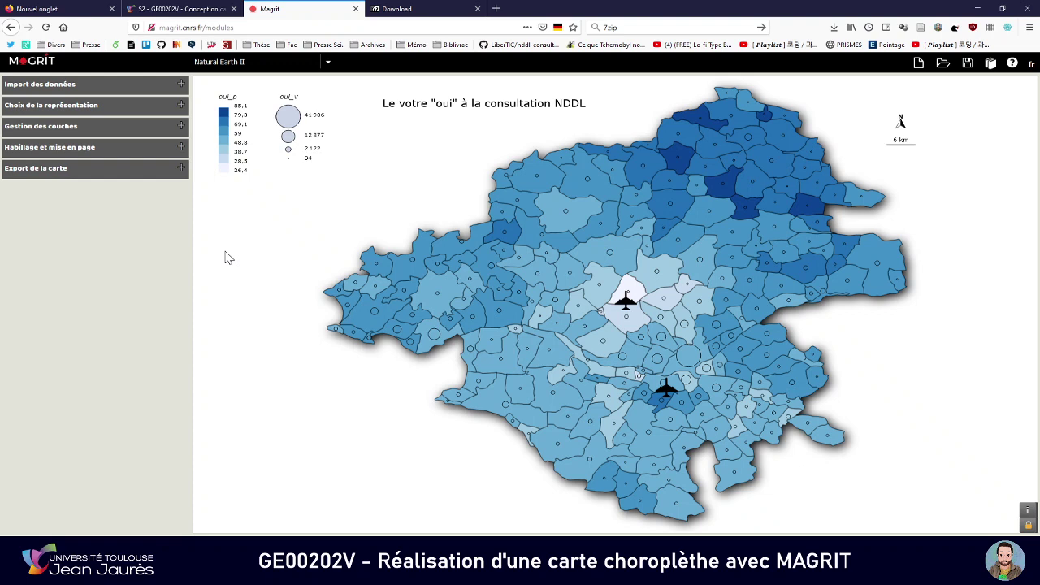
- Browse the sample basemaps offered for import, including the French communes by region, and close the dialog without adding a layer
{"action": "left_click", "coordinate": [71, 86]}
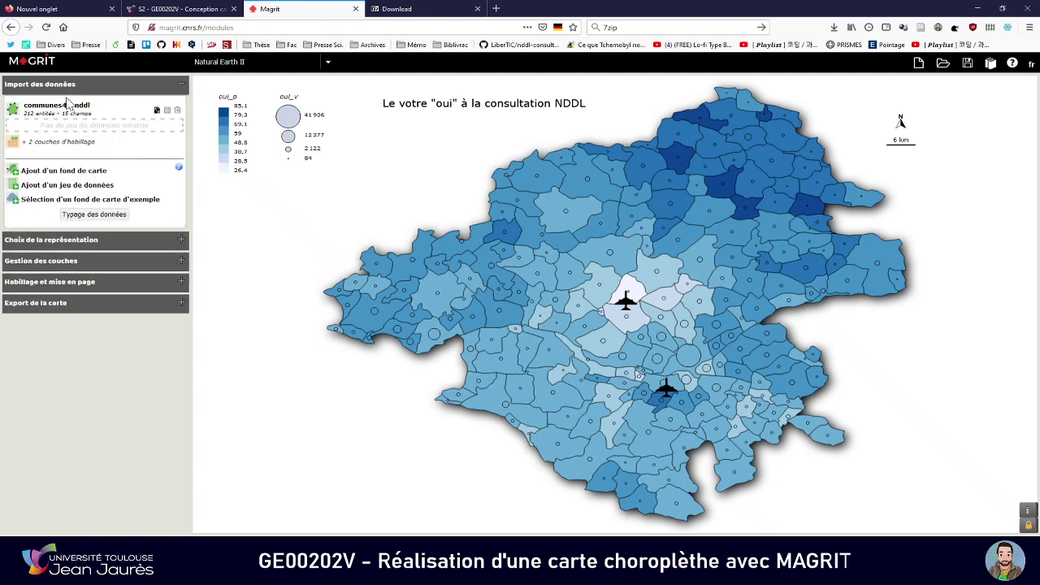
{"action": "left_click", "coordinate": [91, 201]}
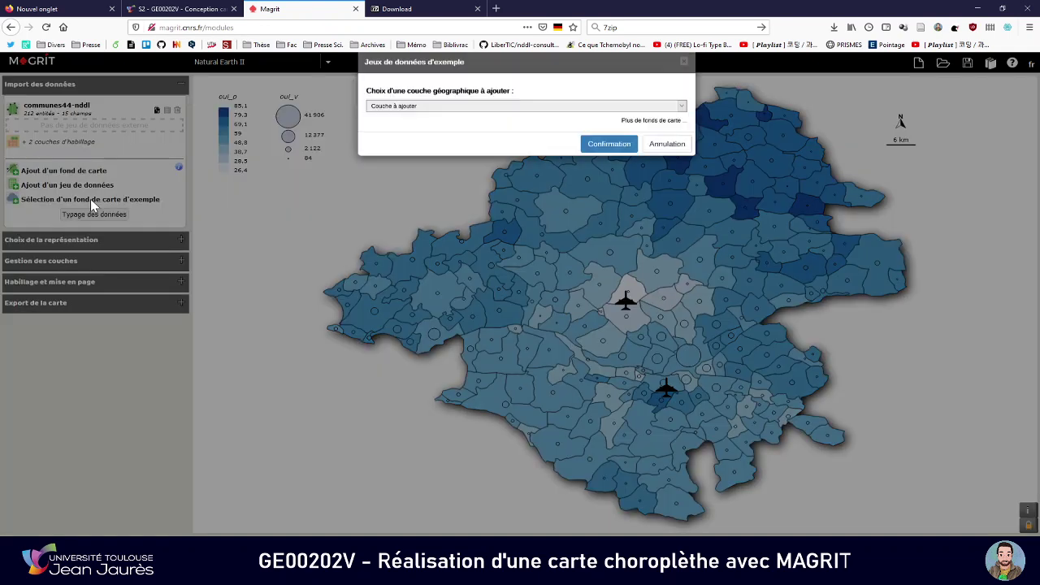
{"action": "left_click", "coordinate": [491, 113]}
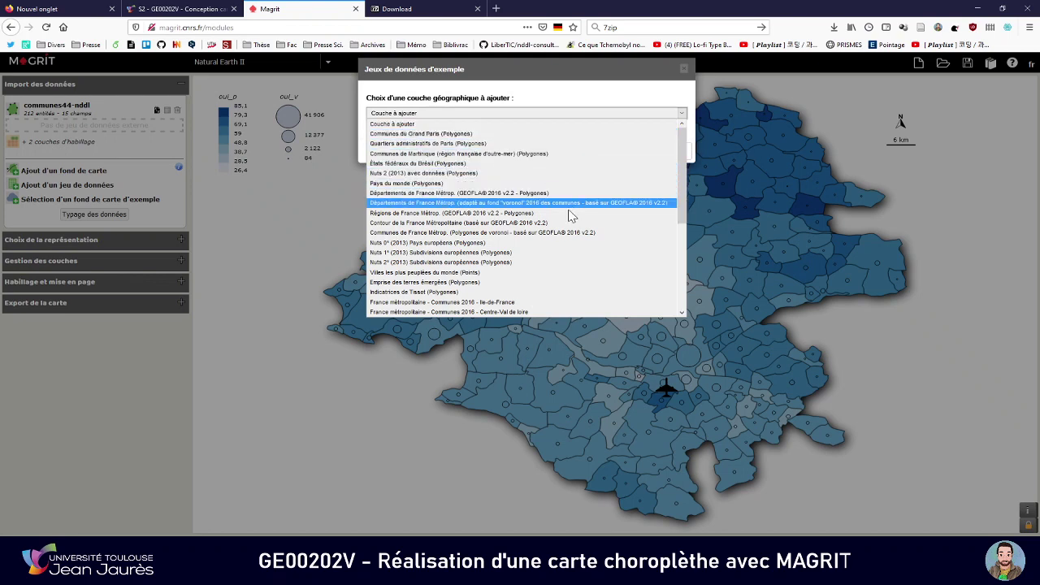
{"action": "scroll", "coordinate": [569, 221], "scroll_direction": "down", "scroll_amount": 1}
{"action": "scroll", "coordinate": [569, 221], "scroll_direction": "down", "scroll_amount": 4}
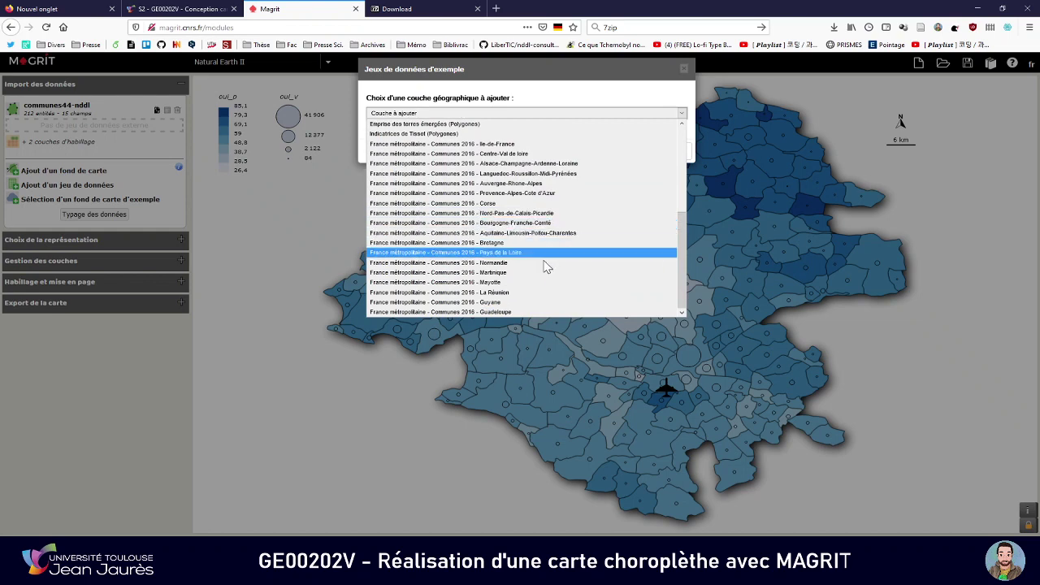
{"action": "scroll", "coordinate": [544, 244], "scroll_direction": "up", "scroll_amount": 6}
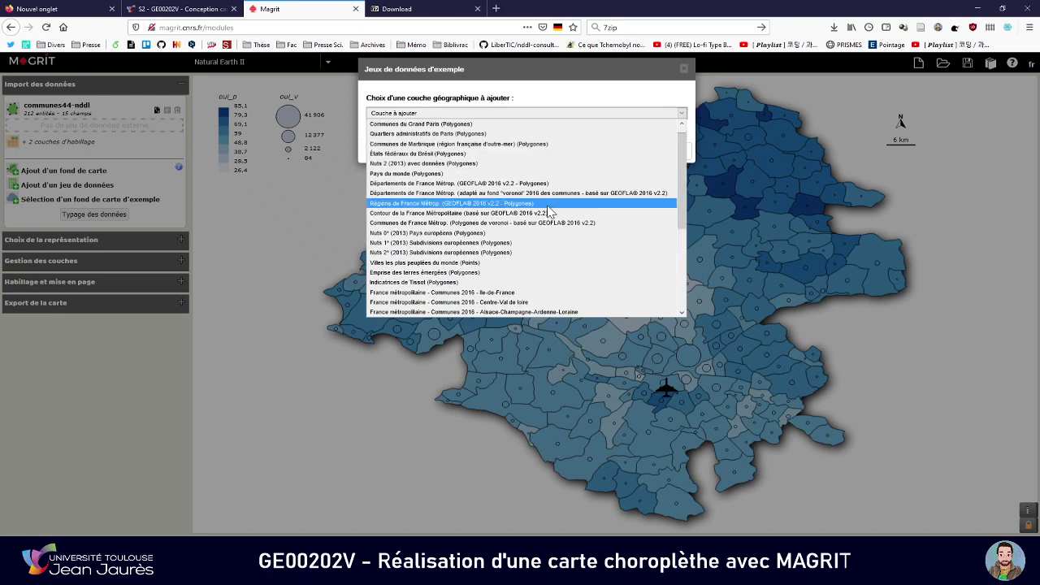
{"action": "left_click", "coordinate": [539, 76]}
{"action": "left_click_drag", "start_coordinate": [550, 67], "coordinate": [558, 153]}
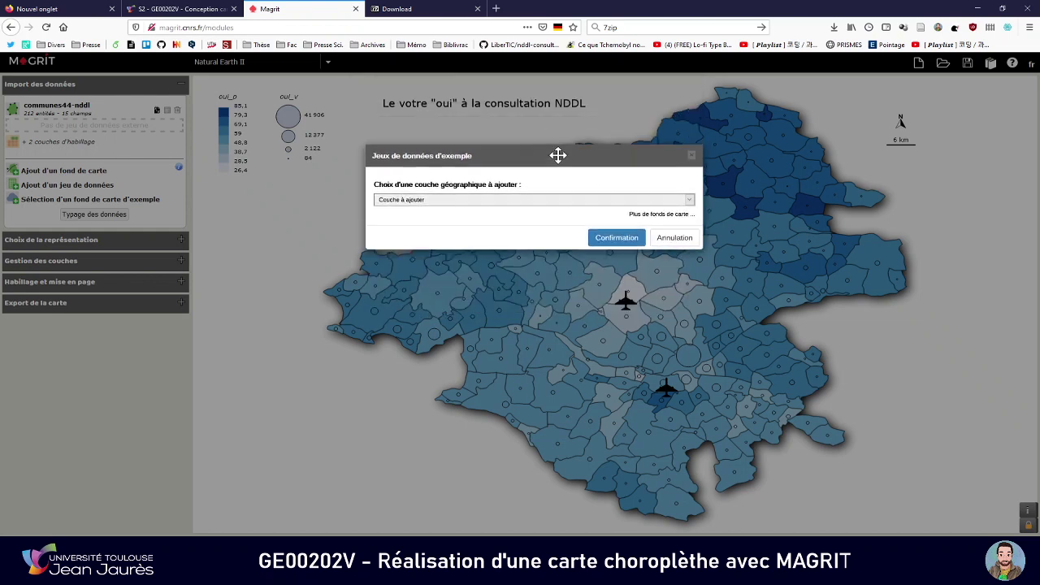
{"action": "left_click", "coordinate": [691, 156]}
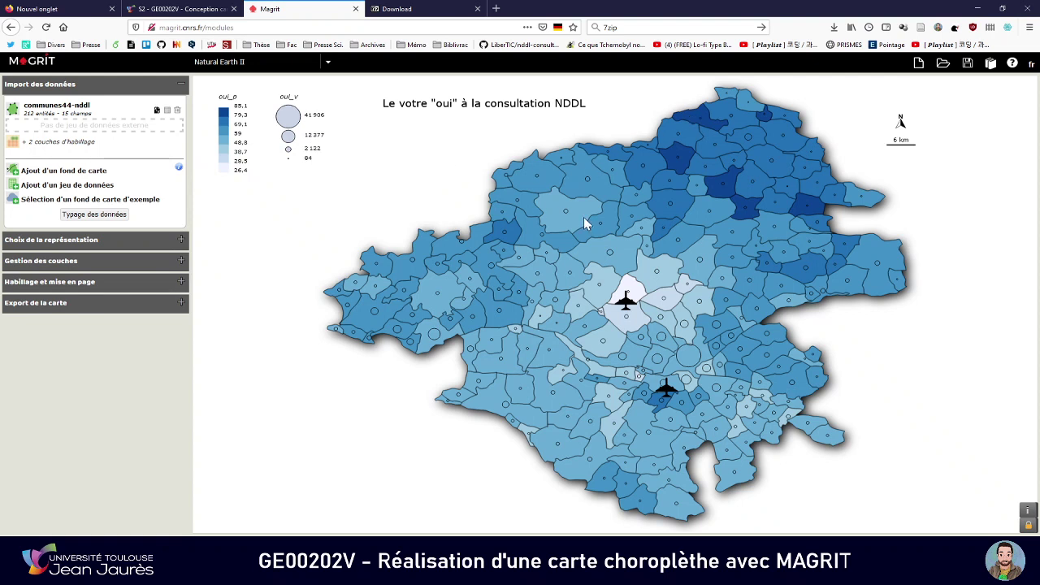
- Look through the representation and layout settings again and show the SVG export settings
{"action": "left_click", "coordinate": [96, 239]}
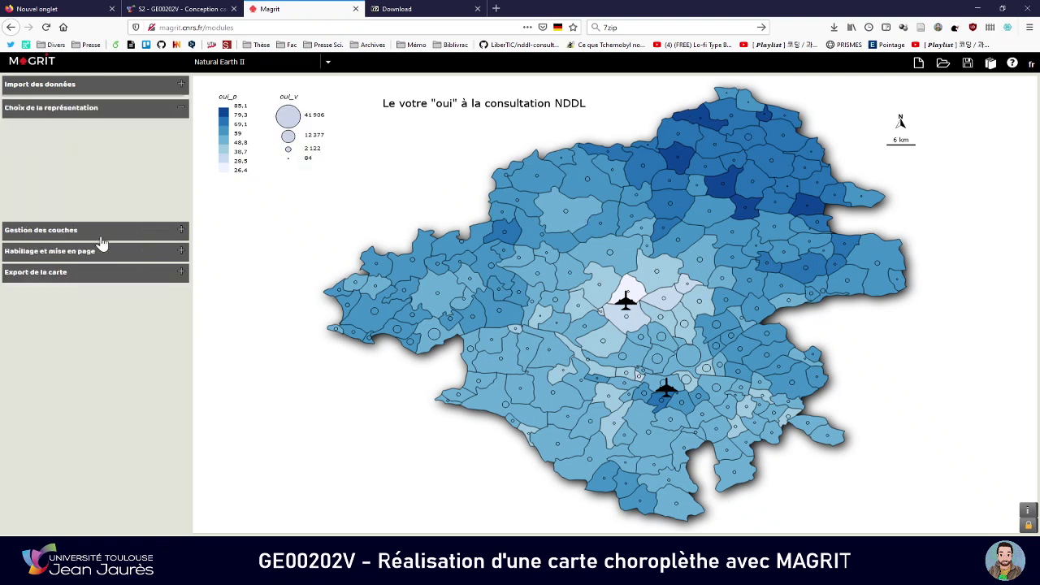
{"action": "left_click", "coordinate": [121, 252]}
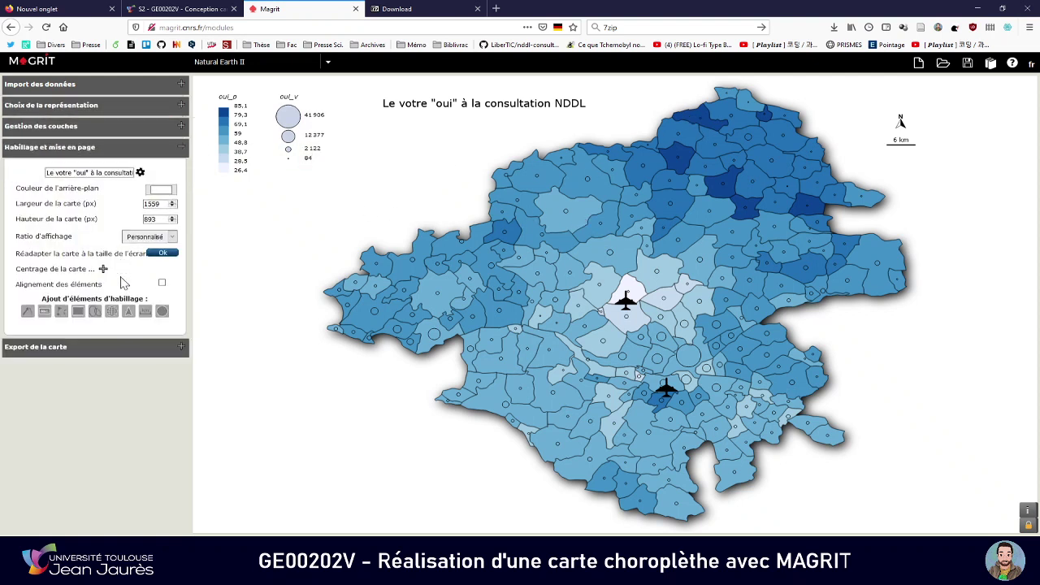
{"action": "left_click", "coordinate": [121, 346]}
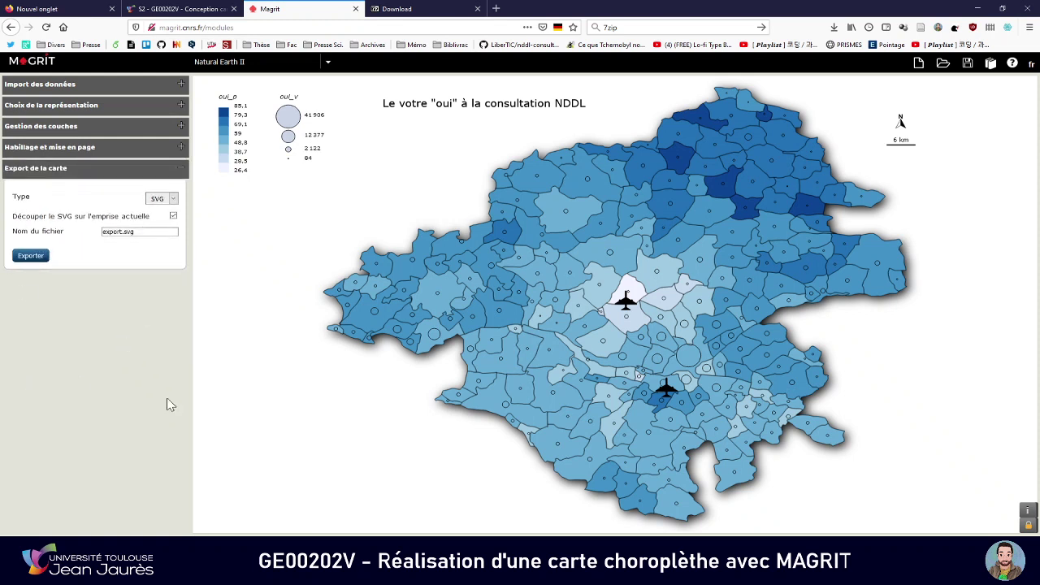